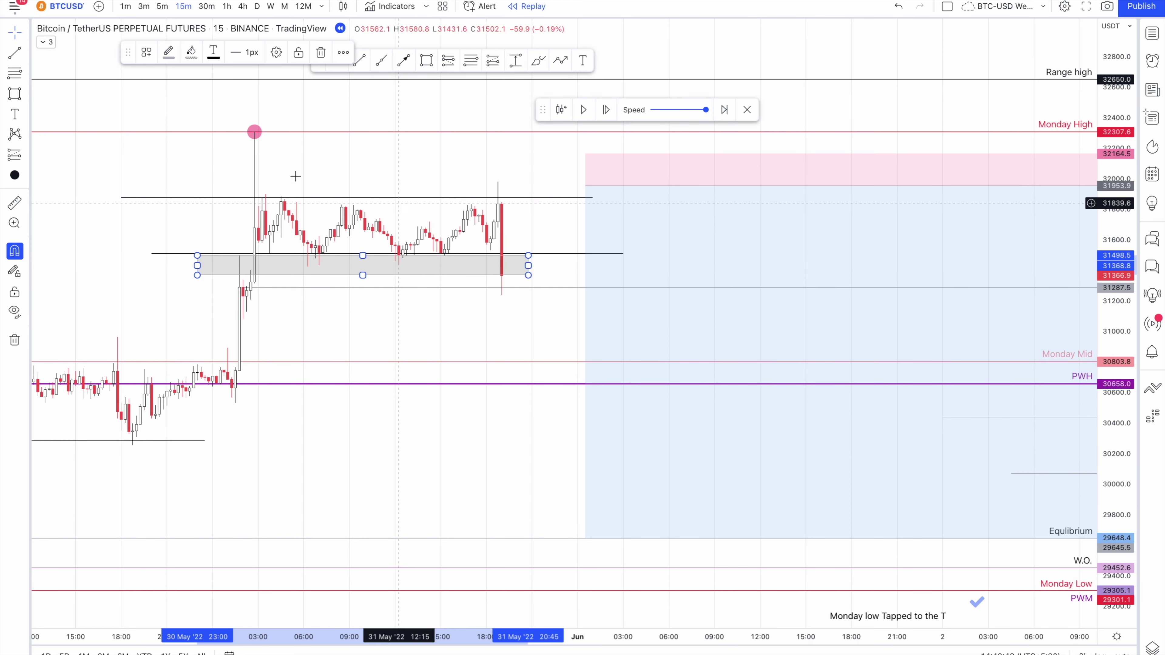
Draw a grey rectangle over the roughly 31,906–32,065 zone just above the range top.
{"action": "left_click", "coordinate": [10, 203]}
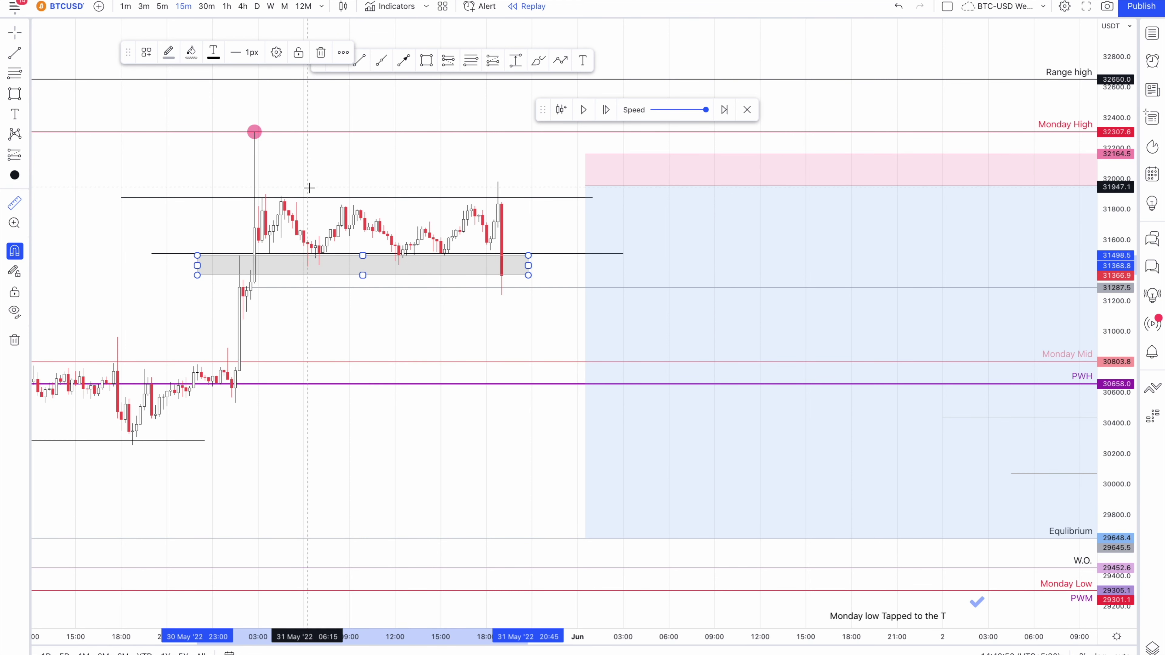
{"action": "left_click", "coordinate": [232, 170]}
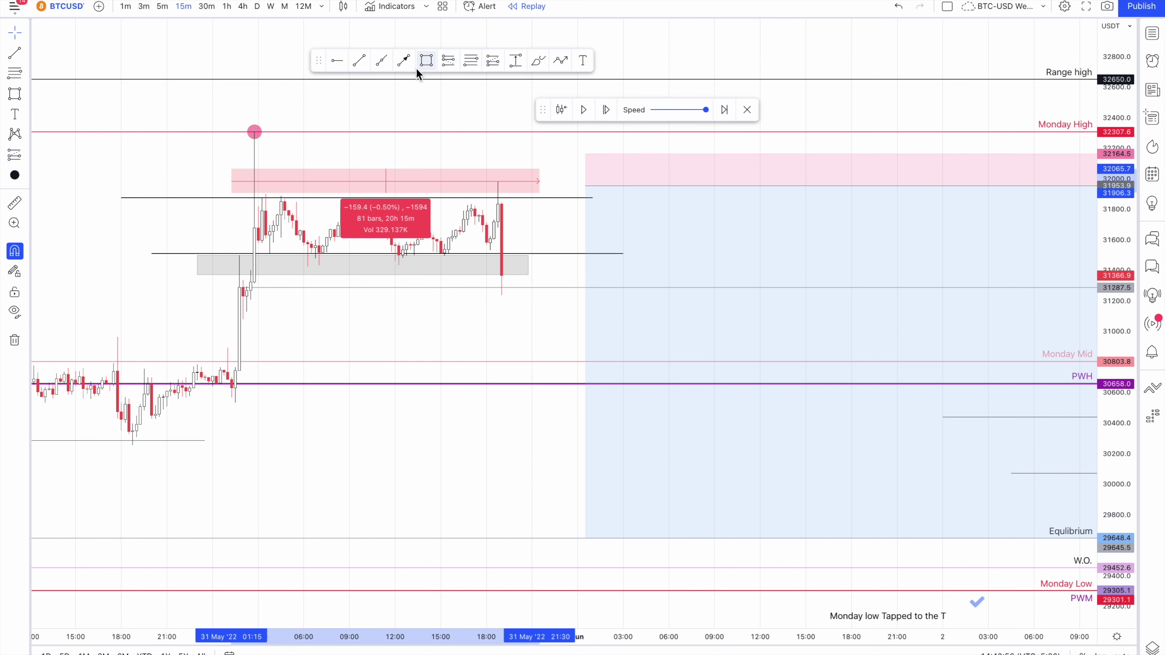
{"action": "left_click", "coordinate": [426, 60]}
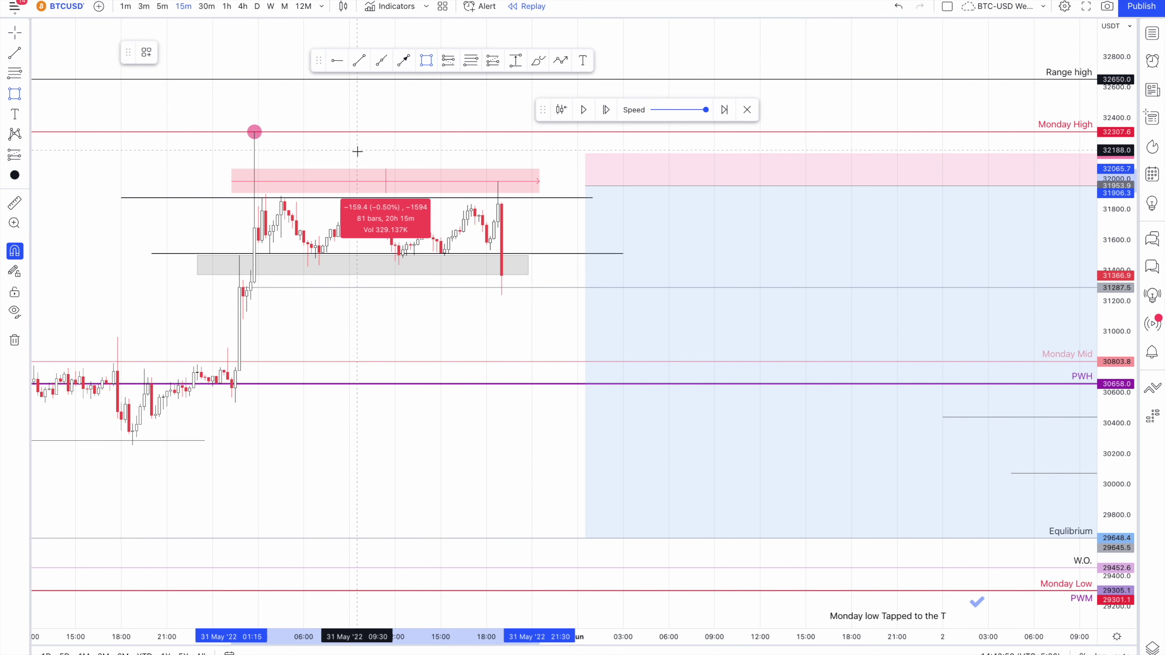
{"action": "mouse_move", "coordinate": [233, 168]}
{"action": "left_mouse_down"}
{"action": "mouse_move", "coordinate": [317, 188]}
{"action": "mouse_move", "coordinate": [533, 193]}
{"action": "left_mouse_up"}
{"action": "left_click", "coordinate": [501, 151]}
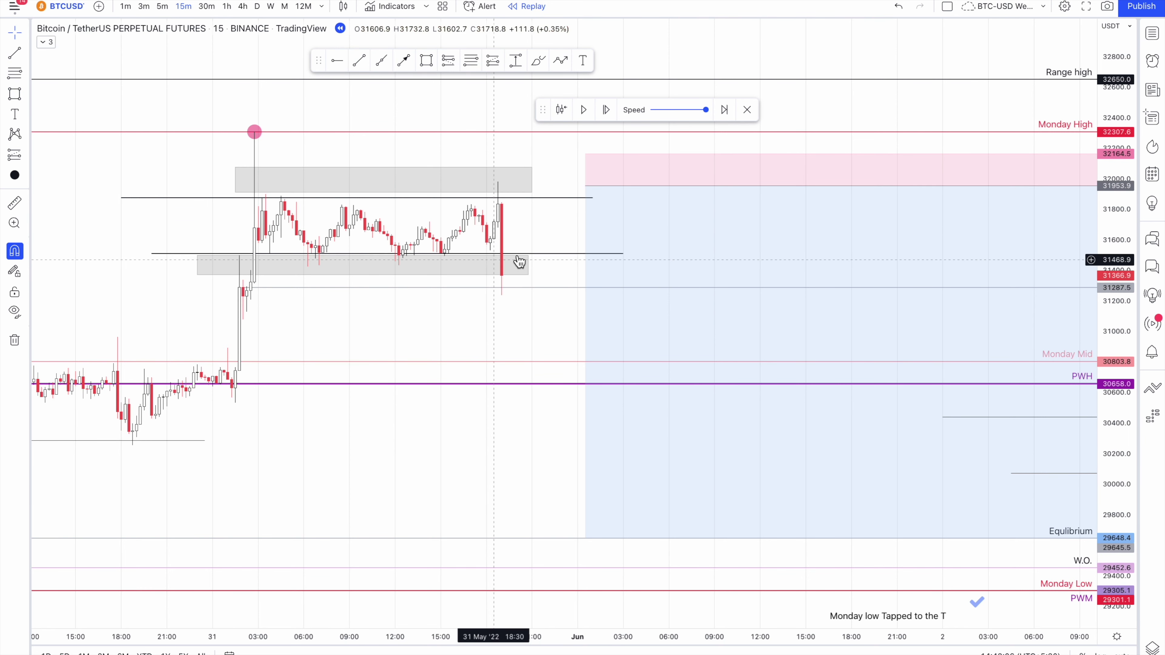
Step the replay forward ten bars until price wicks above Monday High to about 32,440.
{"action": "left_click", "coordinate": [606, 110]}
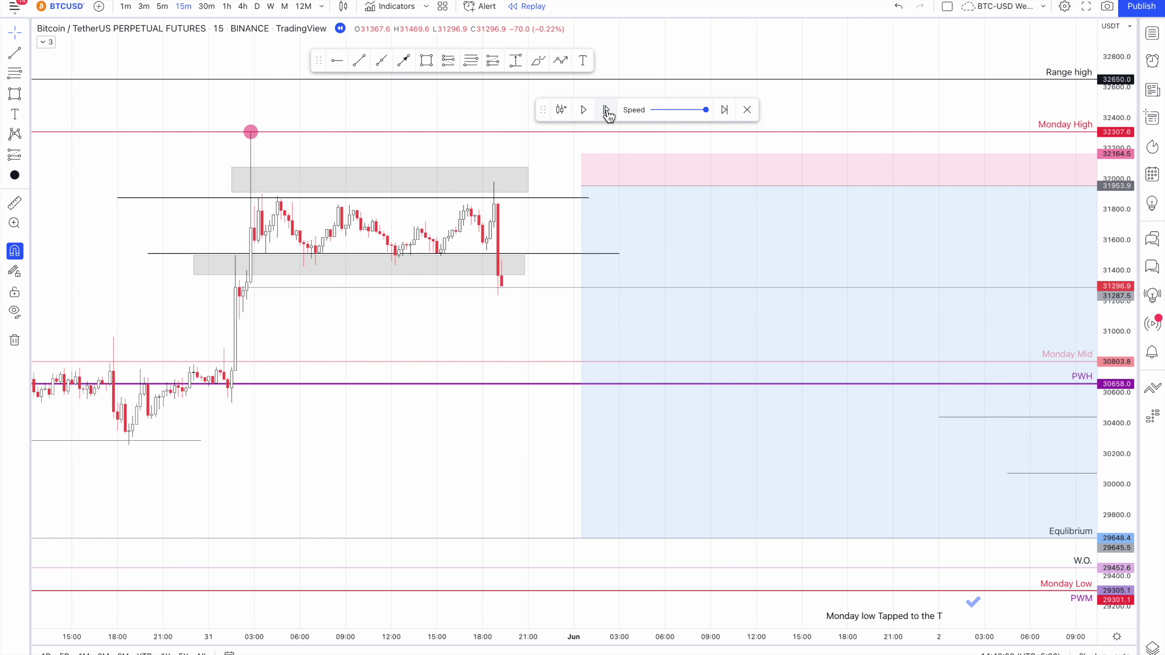
{"action": "left_click", "coordinate": [605, 110]}
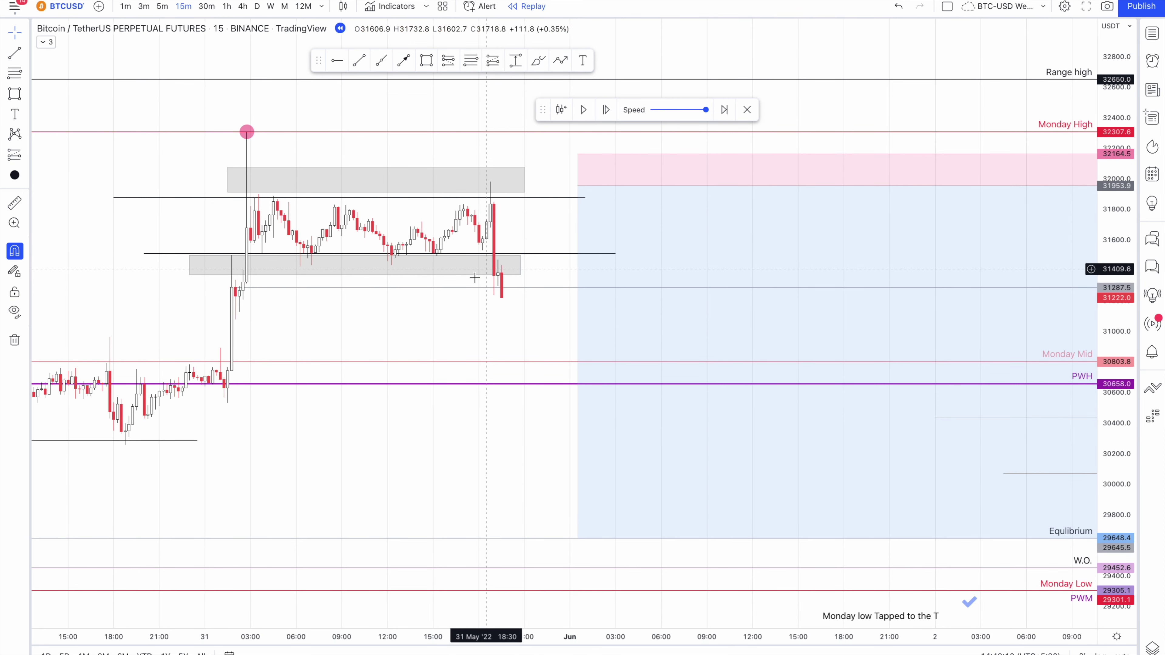
{"action": "left_click", "coordinate": [606, 110]}
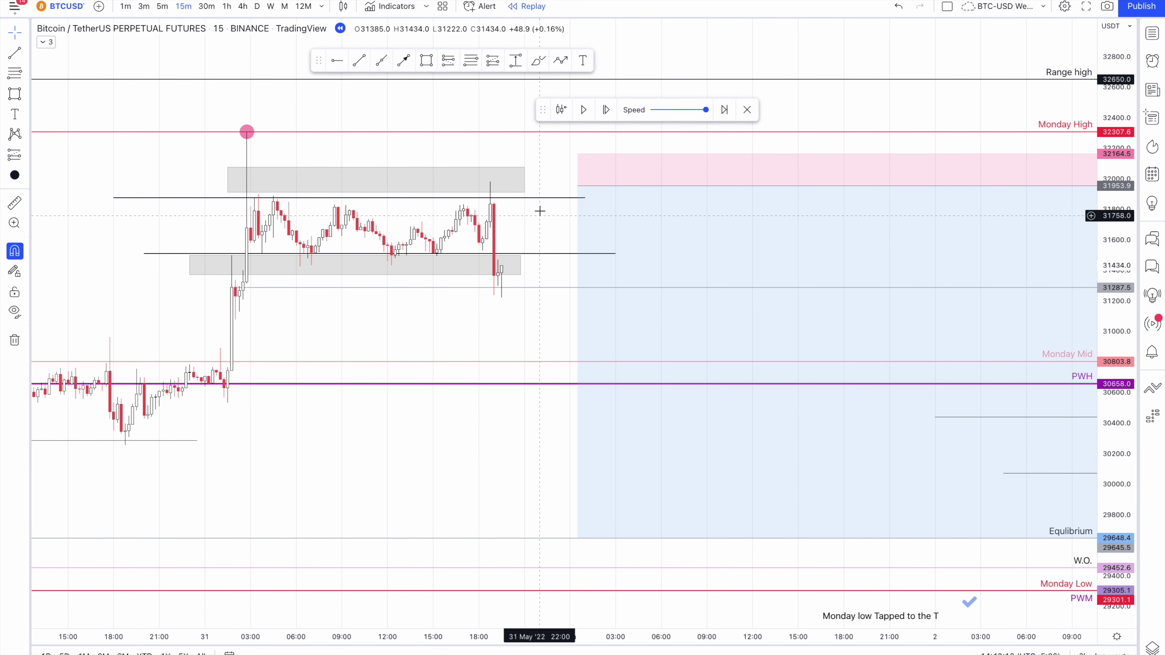
{"action": "left_click", "coordinate": [606, 110]}
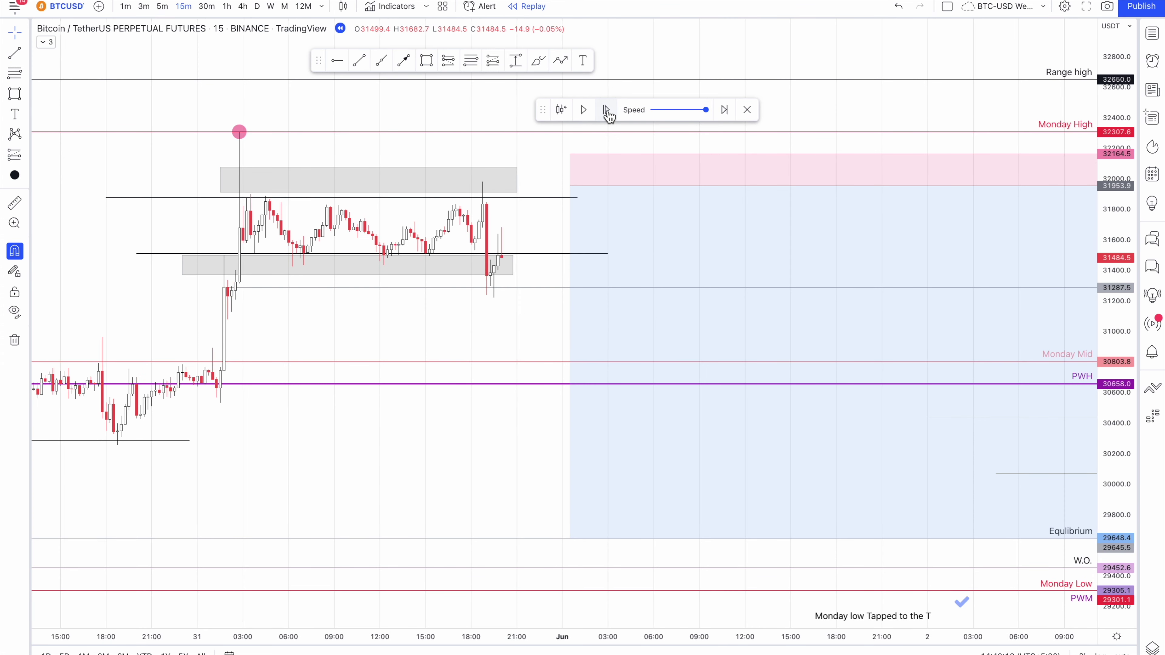
{"action": "left_click", "coordinate": [606, 110]}
{"action": "left_click", "coordinate": [607, 110]}
{"action": "left_click", "coordinate": [606, 110]}
{"action": "left_click", "coordinate": [606, 110]}
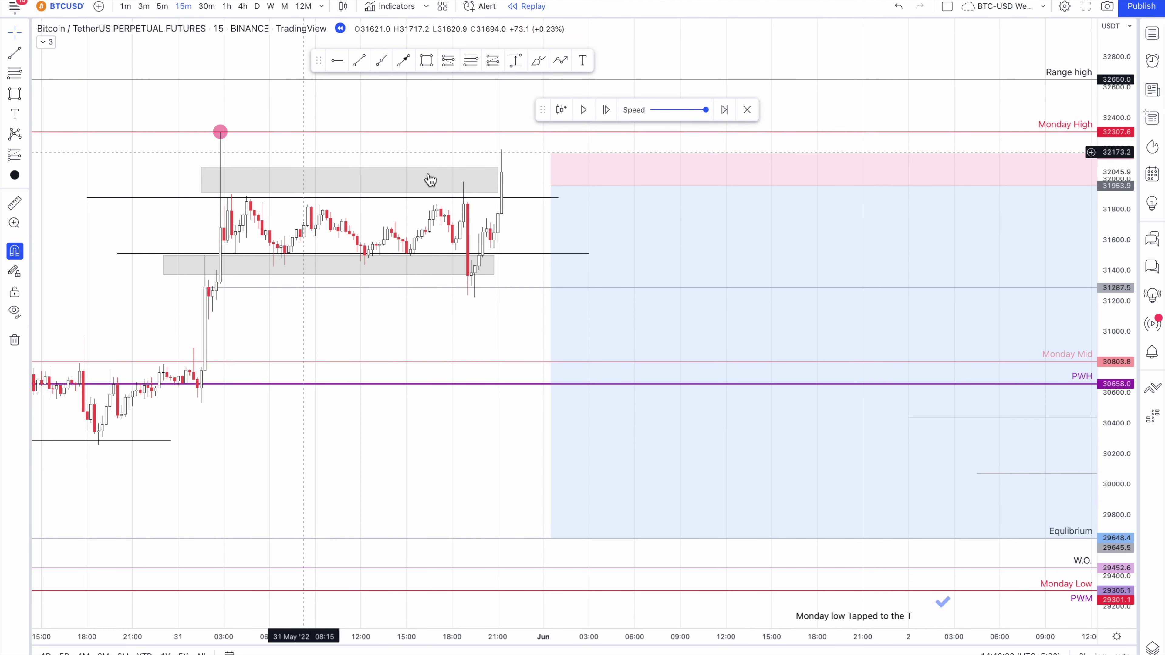
{"action": "left_click", "coordinate": [609, 117]}
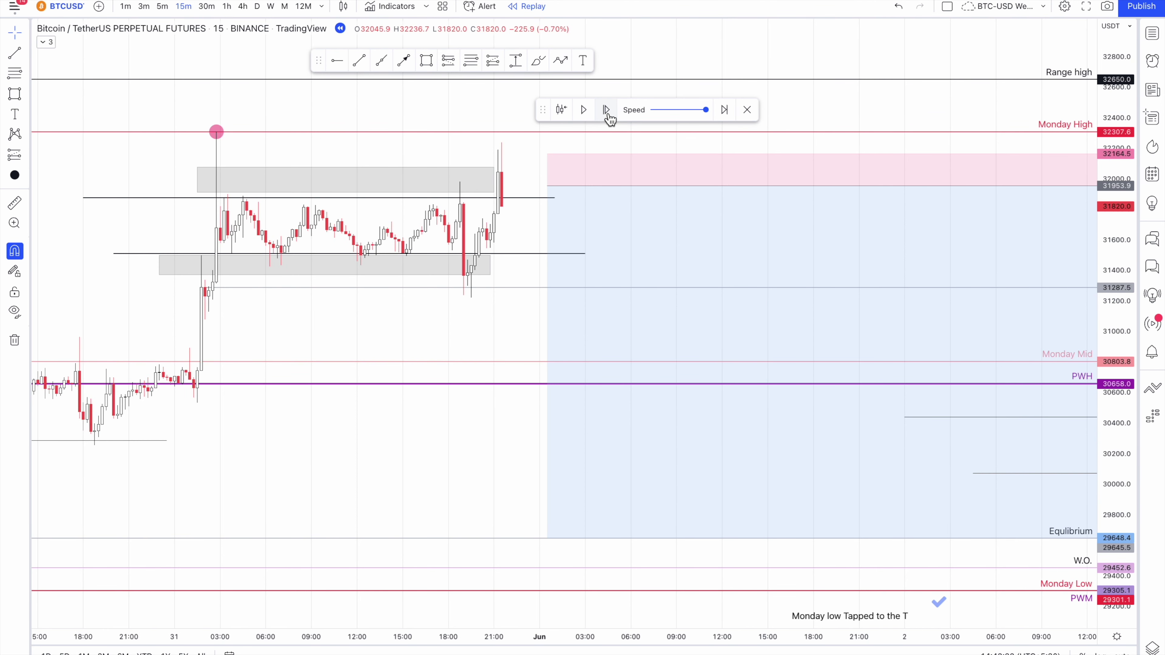
{"action": "left_click", "coordinate": [609, 117]}
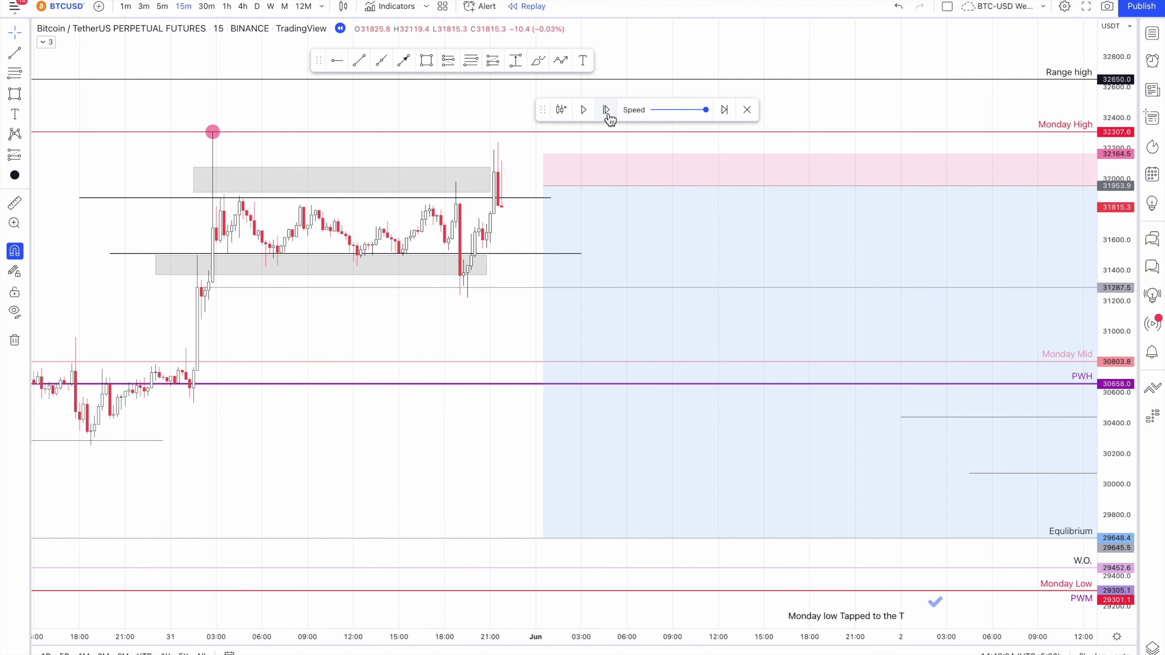
{"action": "left_click", "coordinate": [609, 118]}
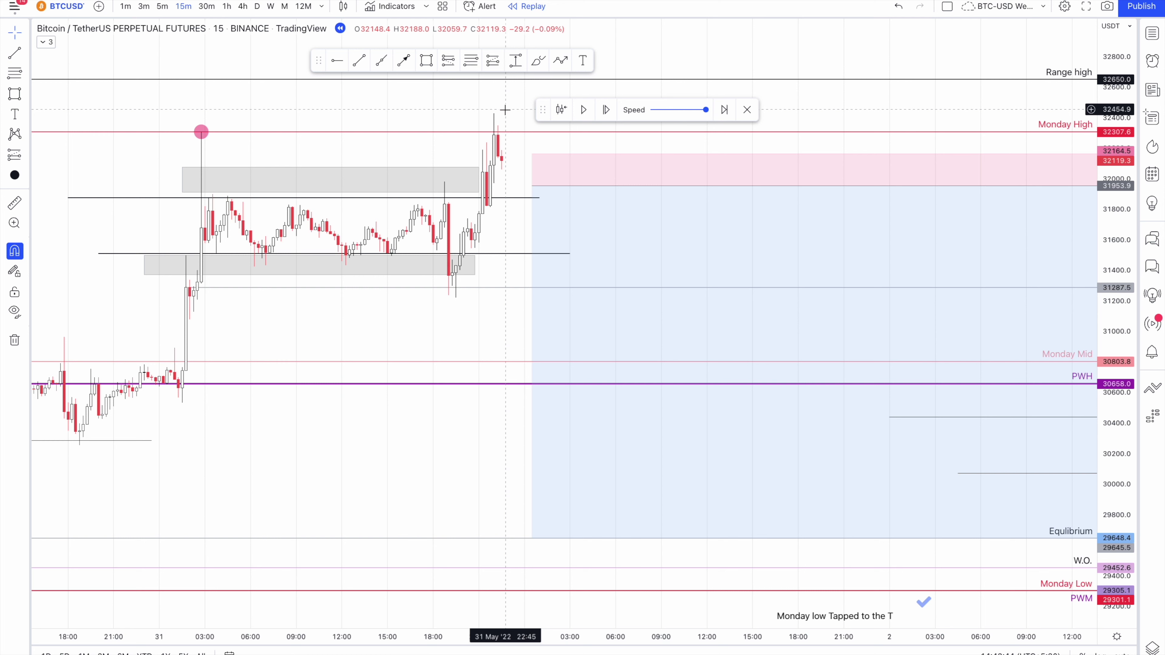
Delete the upper and lower grey rectangles and the pink circle marker on the spike.
{"action": "left_click", "coordinate": [444, 168]}
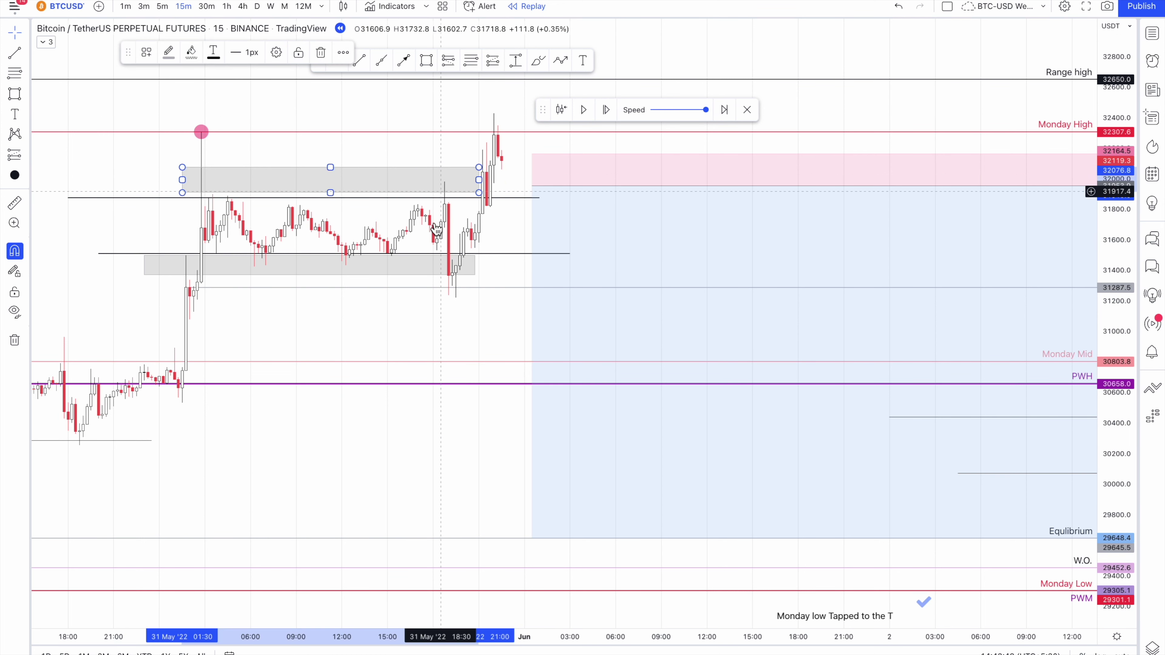
{"action": "key", "text": "Delete"}
{"action": "left_click", "coordinate": [429, 270]}
{"action": "key", "text": "Delete"}
{"action": "left_click", "coordinate": [201, 132]}
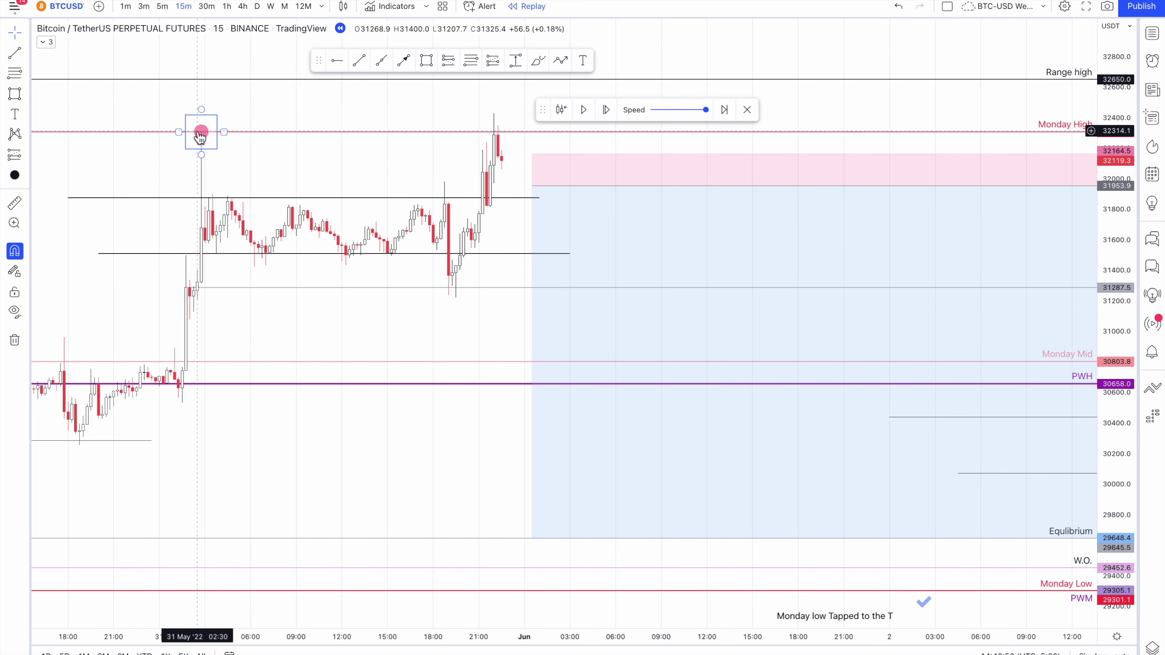
{"action": "key", "text": "Delete"}
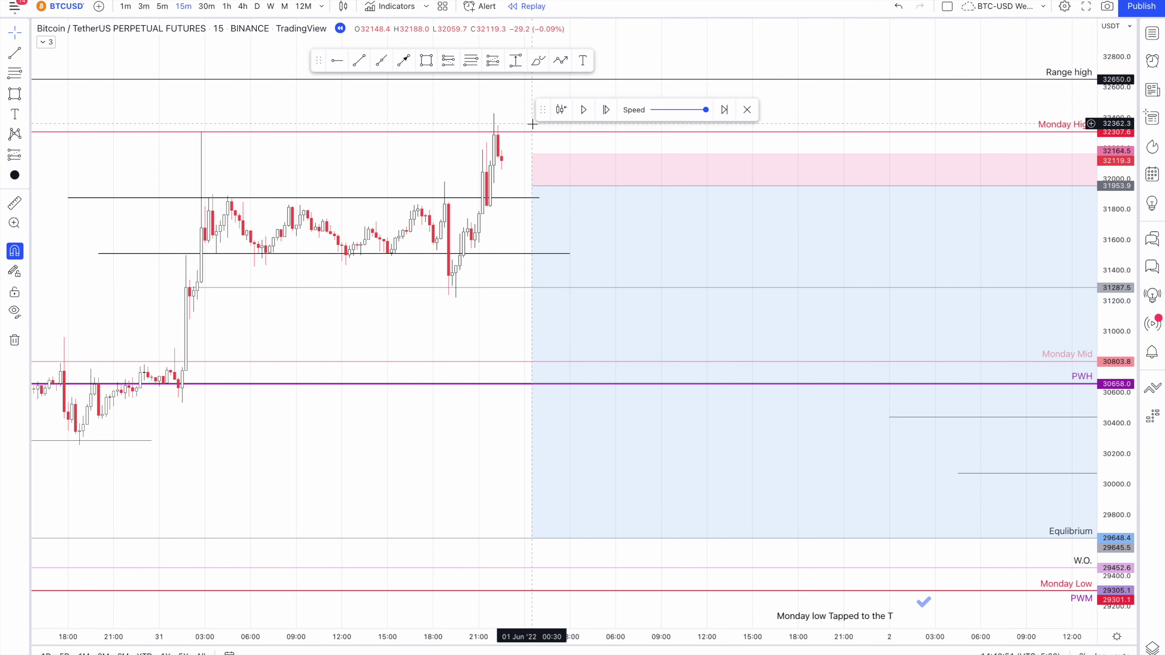
Advance the replay five bars into 1 June as price falls to 31,614, then select the position drawing.
{"action": "left_click", "coordinate": [607, 111]}
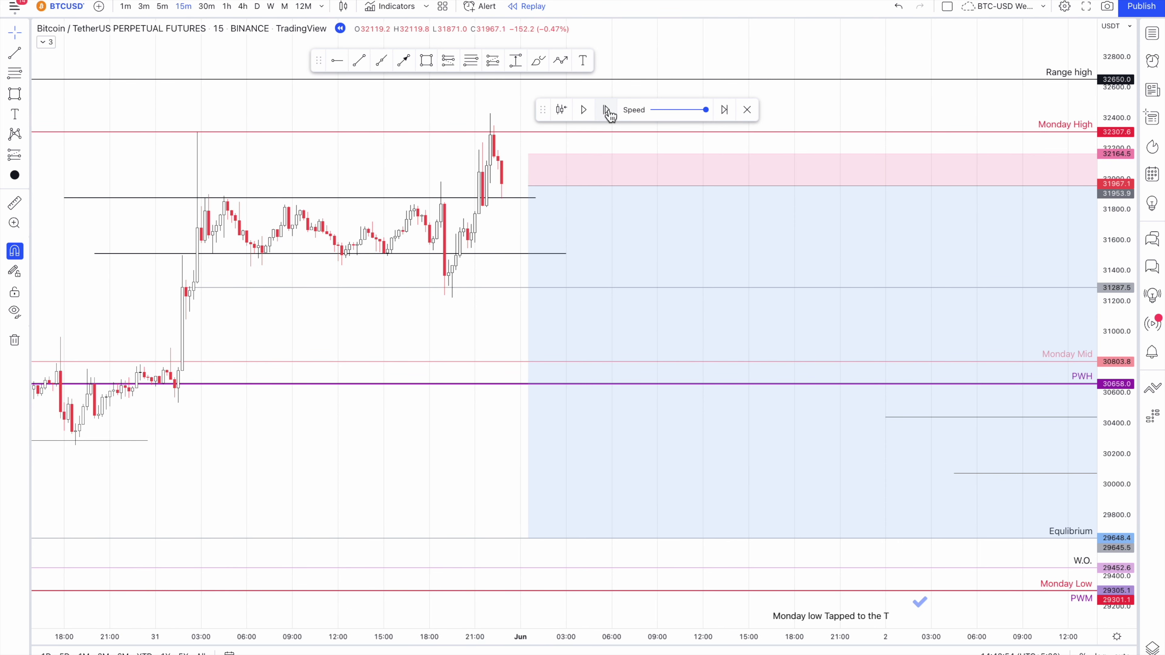
{"action": "left_click", "coordinate": [607, 111]}
{"action": "left_click", "coordinate": [607, 111]}
{"action": "left_click", "coordinate": [607, 111]}
{"action": "left_click", "coordinate": [607, 111]}
{"action": "left_click", "coordinate": [607, 111]}
{"action": "left_click", "coordinate": [607, 111]}
{"action": "left_click", "coordinate": [607, 111]}
{"action": "left_click", "coordinate": [607, 111]}
{"action": "left_click", "coordinate": [607, 111]}
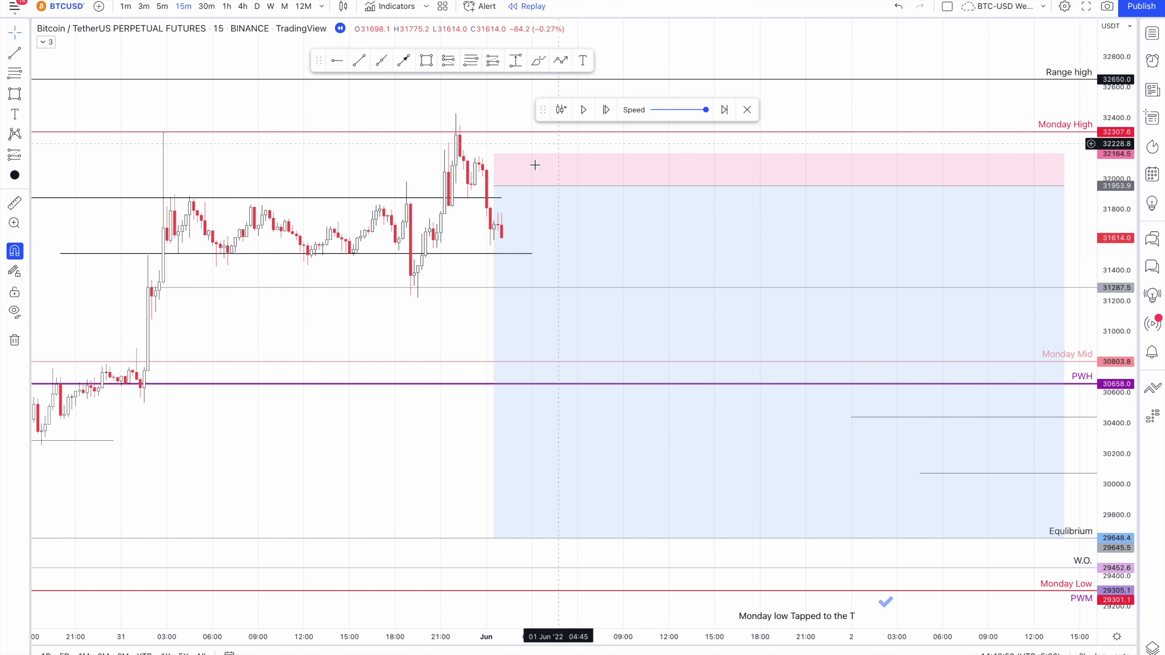
{"action": "left_click", "coordinate": [504, 157]}
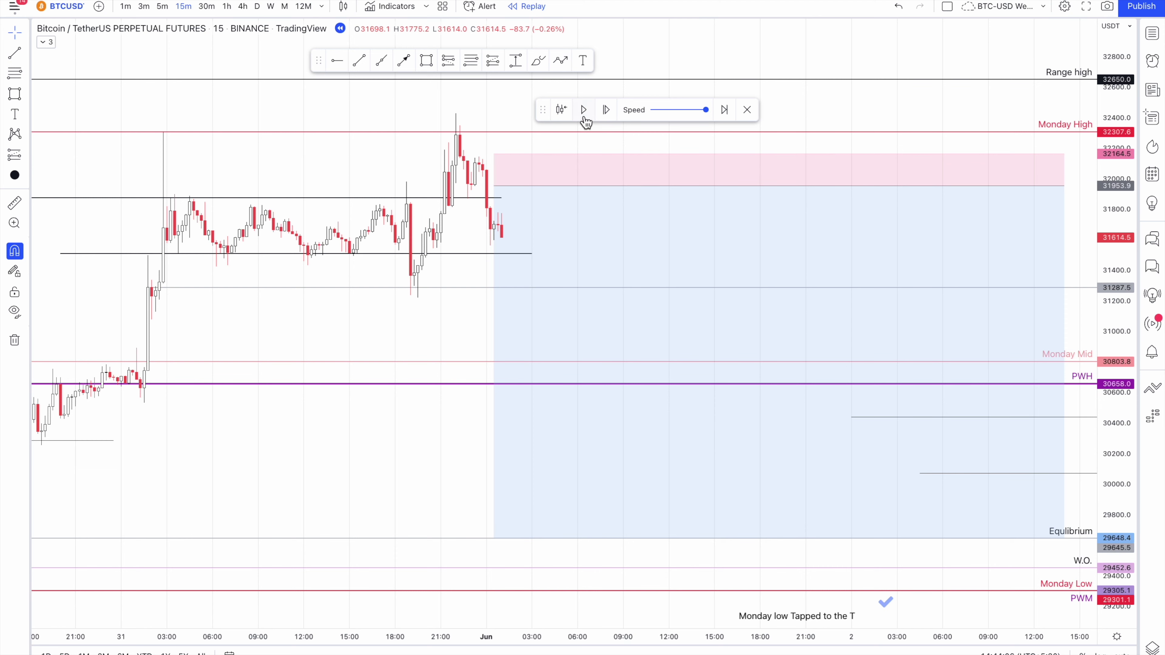
{"action": "left_click", "coordinate": [426, 60]}
{"action": "left_click_drag", "start_coordinate": [482, 177], "coordinate": [585, 205]}
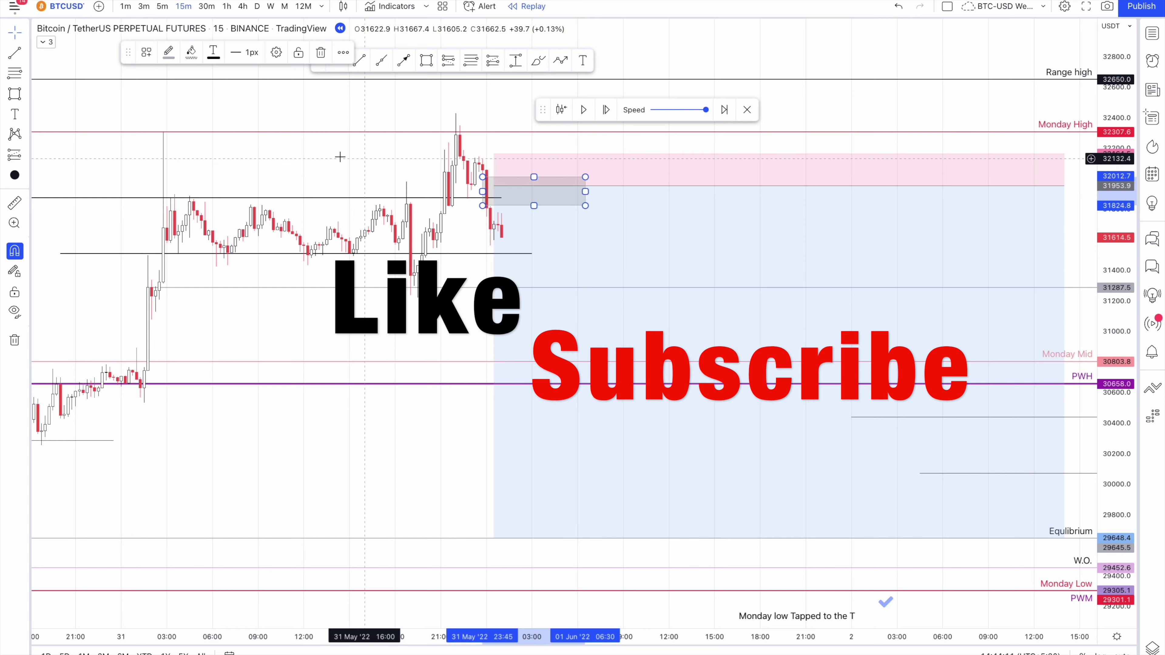
{"action": "left_click", "coordinate": [191, 52]}
{"action": "left_click", "coordinate": [259, 91]}
{"action": "left_click", "coordinate": [169, 52]}
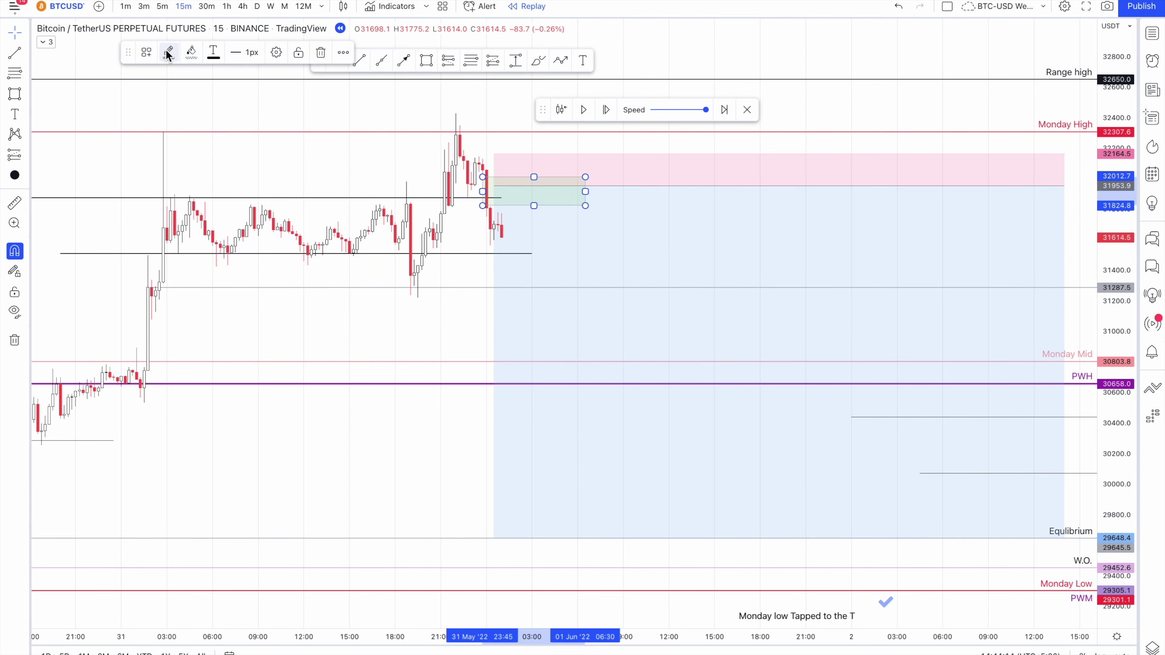
{"action": "left_click", "coordinate": [222, 91]}
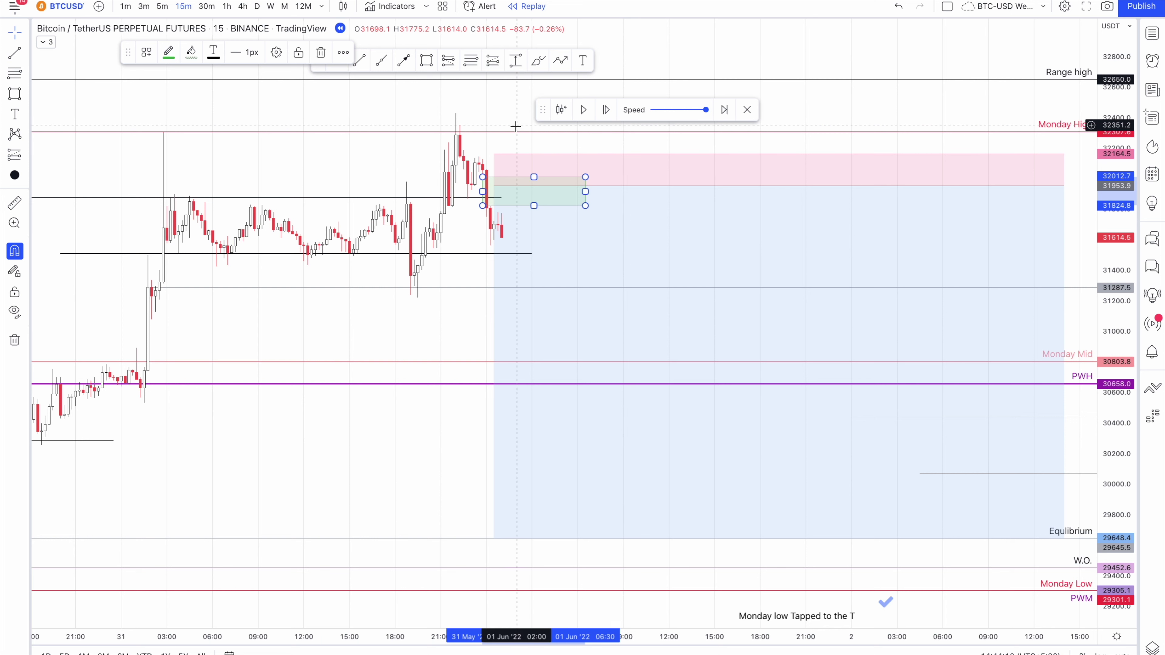
{"action": "left_click_drag", "start_coordinate": [585, 191], "coordinate": [616, 189]}
{"action": "left_click", "coordinate": [498, 116]}
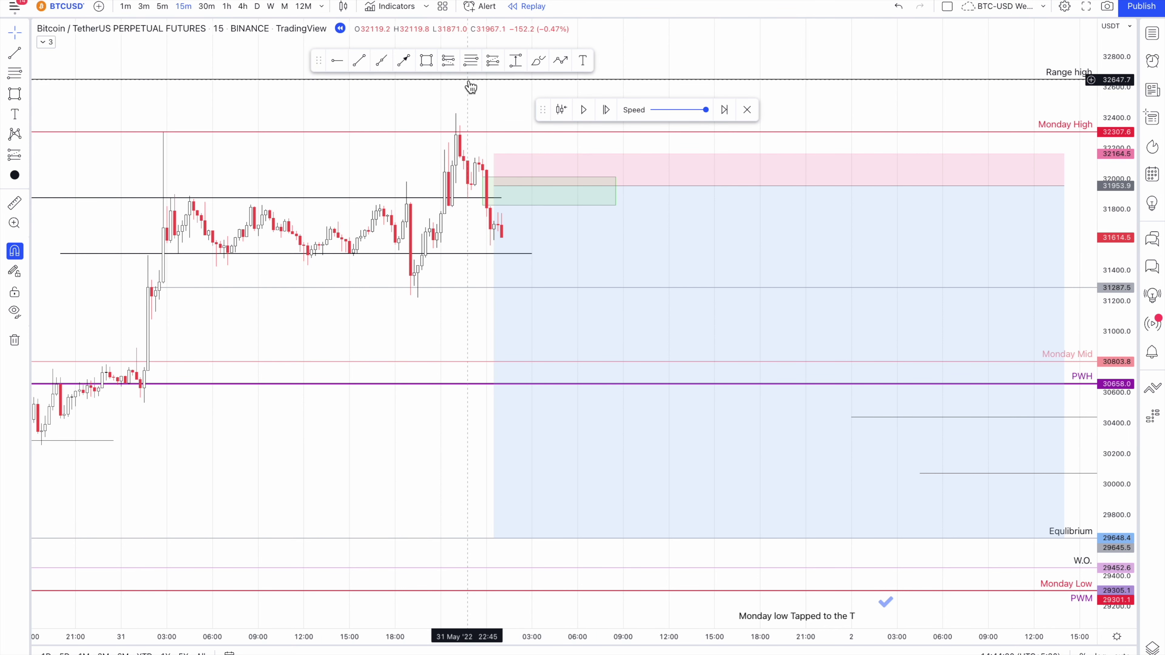
{"action": "left_click", "coordinate": [538, 62]}
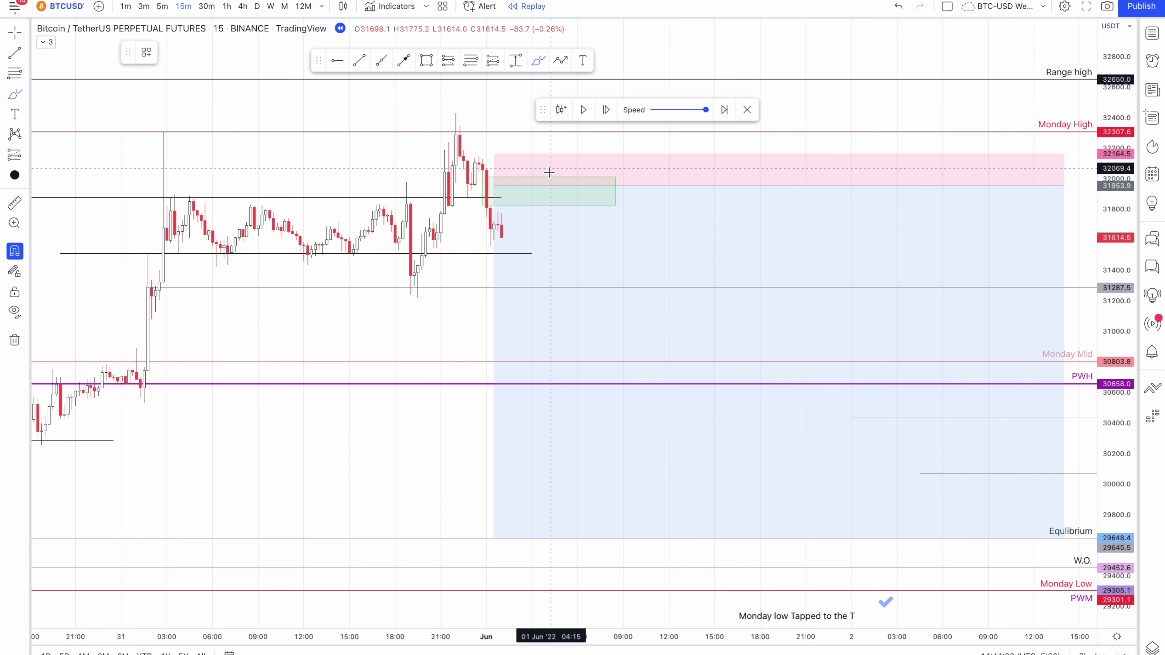
{"action": "left_click_drag", "start_coordinate": [554, 201], "coordinate": [543, 210]}
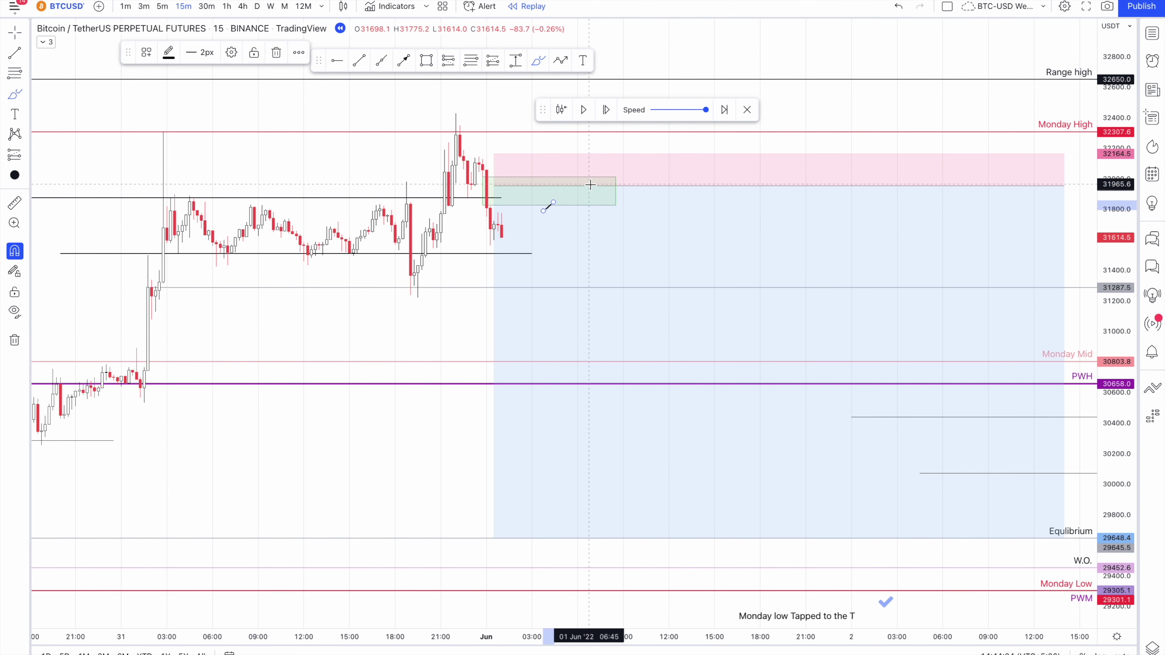
{"action": "left_click_drag", "start_coordinate": [638, 182], "coordinate": [627, 194]}
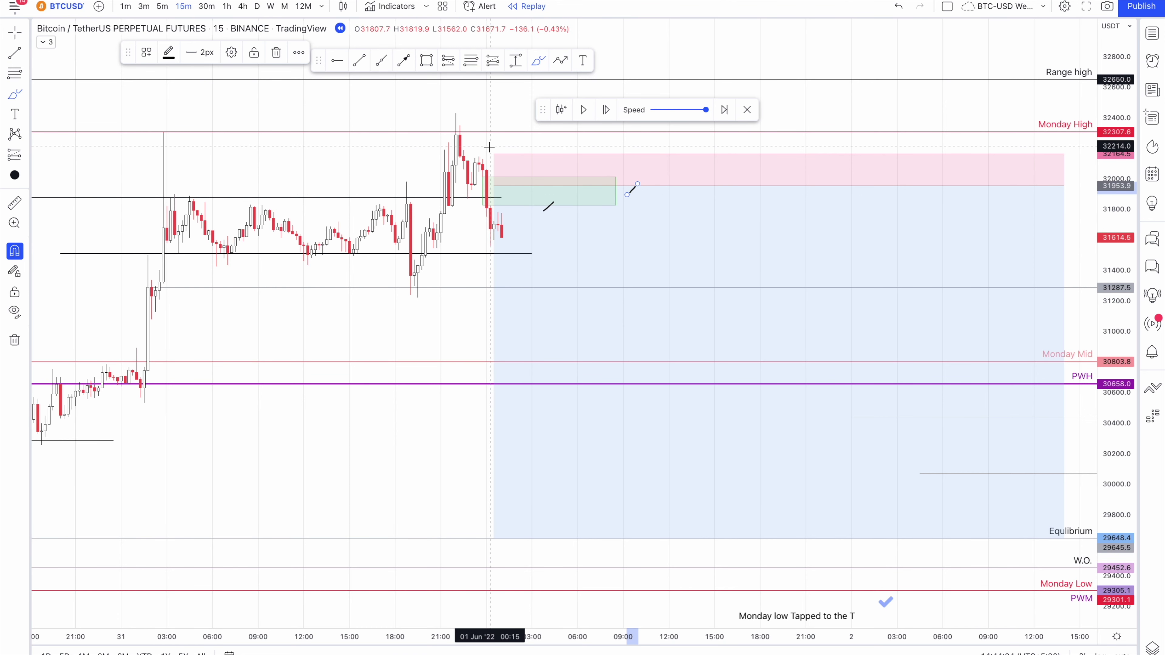
{"action": "key", "text": "ctrl+z"}
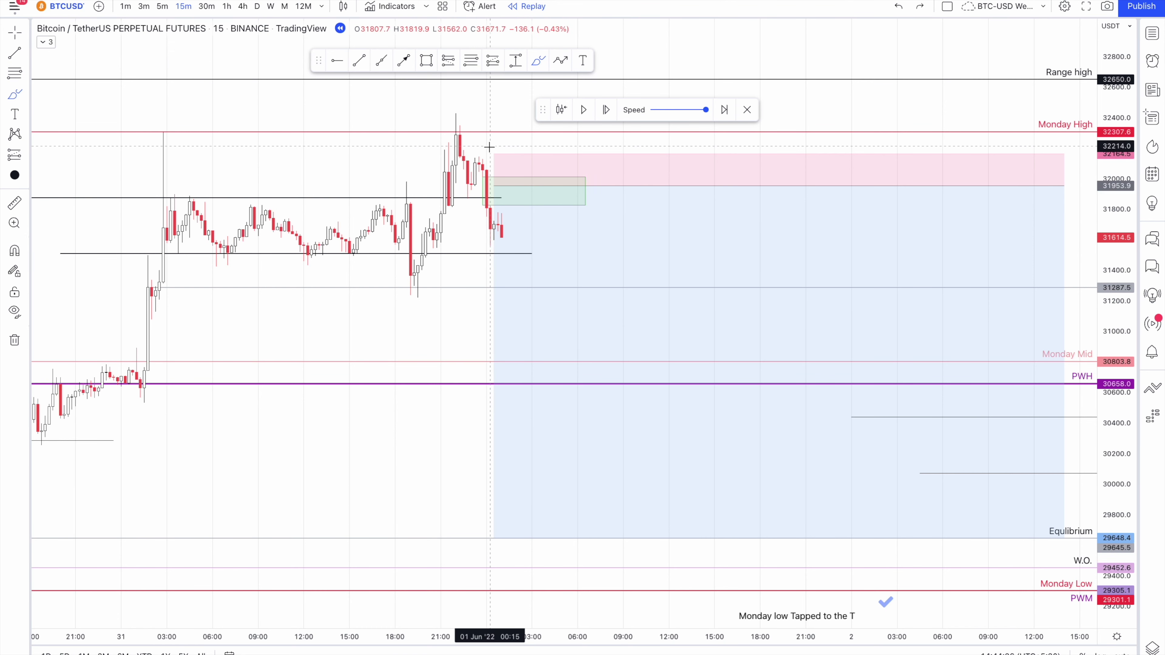
{"action": "key", "text": "ctrl+z"}
{"action": "key", "text": "ctrl+z"}
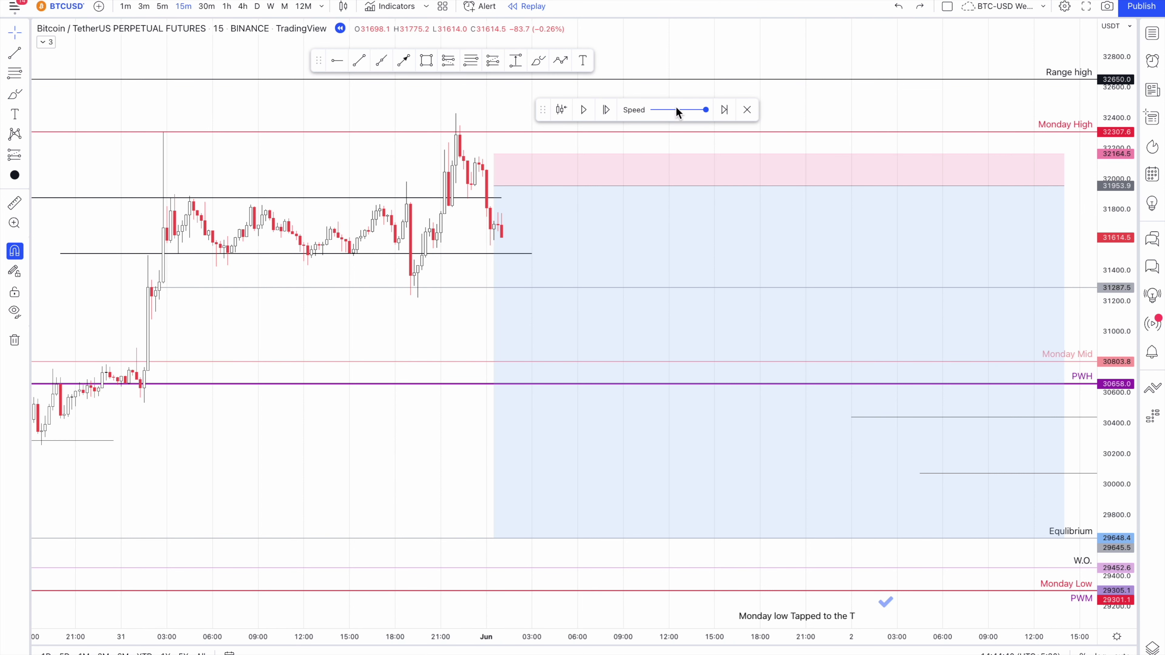
Advance the replay about twenty bars into 1 June, with price dropping to around 31,715.
{"action": "left_click", "coordinate": [606, 110]}
{"action": "left_click", "coordinate": [606, 110]}
{"action": "left_click", "coordinate": [606, 110]}
{"action": "left_click", "coordinate": [606, 110]}
{"action": "left_click", "coordinate": [606, 110]}
{"action": "left_click", "coordinate": [607, 110]}
{"action": "left_click", "coordinate": [606, 111]}
{"action": "left_click", "coordinate": [606, 110]}
{"action": "left_click", "coordinate": [607, 110]}
{"action": "left_click", "coordinate": [607, 110]}
{"action": "left_click", "coordinate": [607, 110]}
{"action": "left_click", "coordinate": [606, 110]}
{"action": "left_click", "coordinate": [606, 110]}
{"action": "left_click", "coordinate": [607, 110]}
{"action": "left_click", "coordinate": [607, 110]}
{"action": "left_click", "coordinate": [607, 110]}
{"action": "left_click", "coordinate": [607, 110]}
{"action": "left_click", "coordinate": [607, 110]}
{"action": "left_click", "coordinate": [607, 110]}
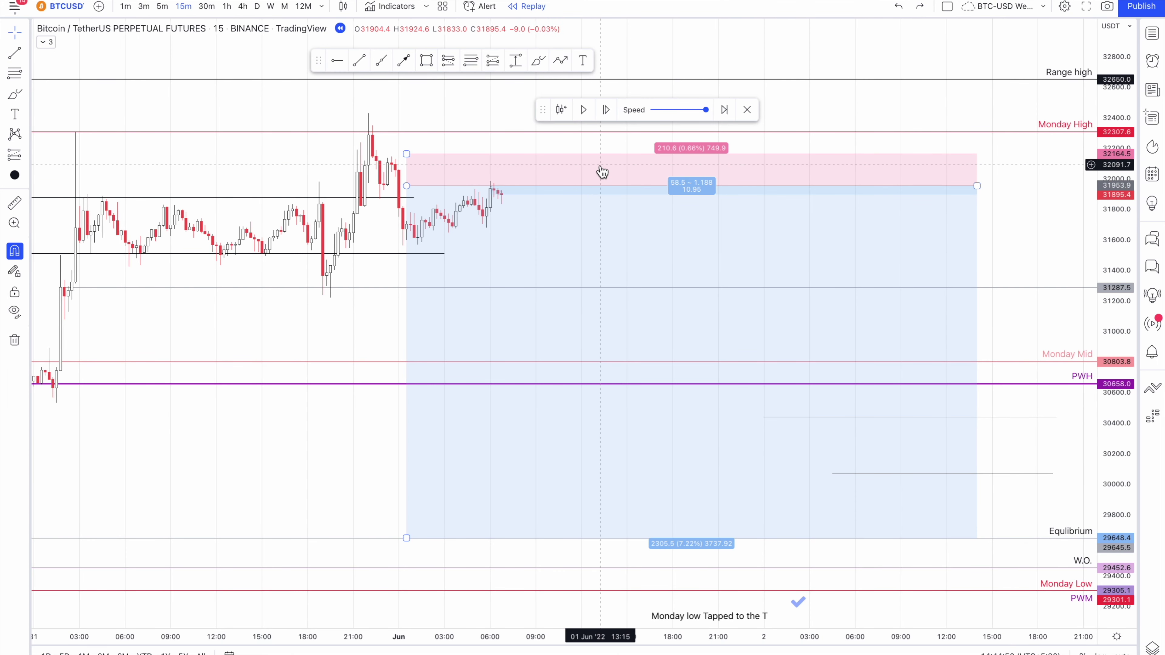
{"action": "scroll", "coordinate": [602, 172], "scroll_direction": "down", "scroll_amount": 1}
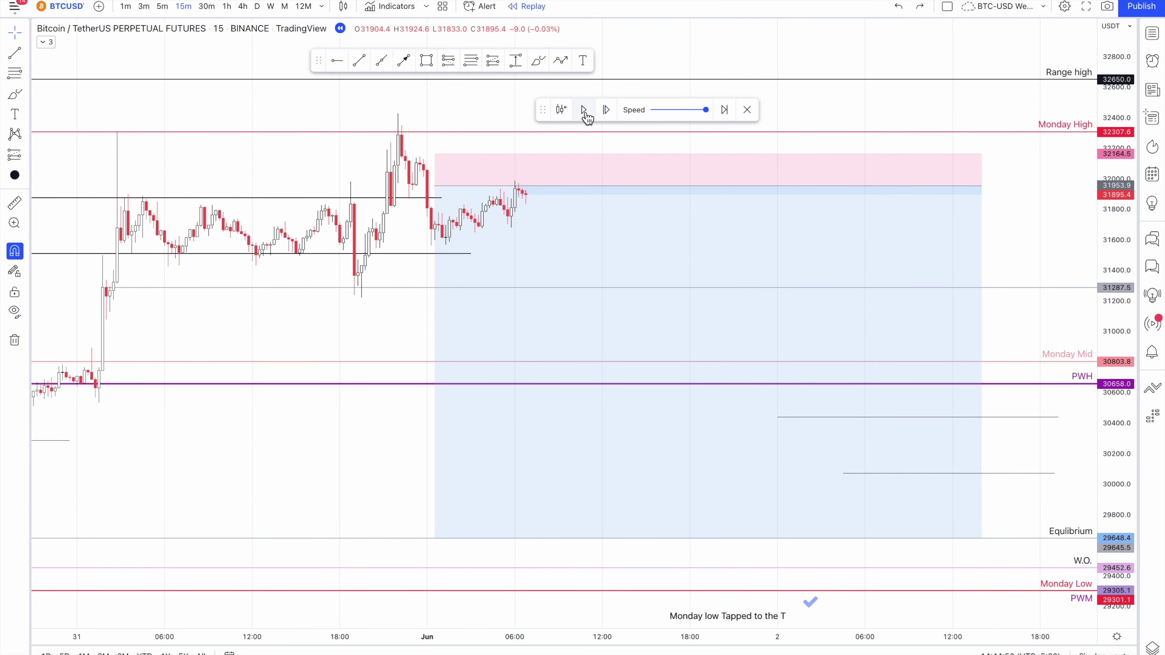
{"action": "left_click", "coordinate": [606, 110]}
{"action": "left_click", "coordinate": [606, 111]}
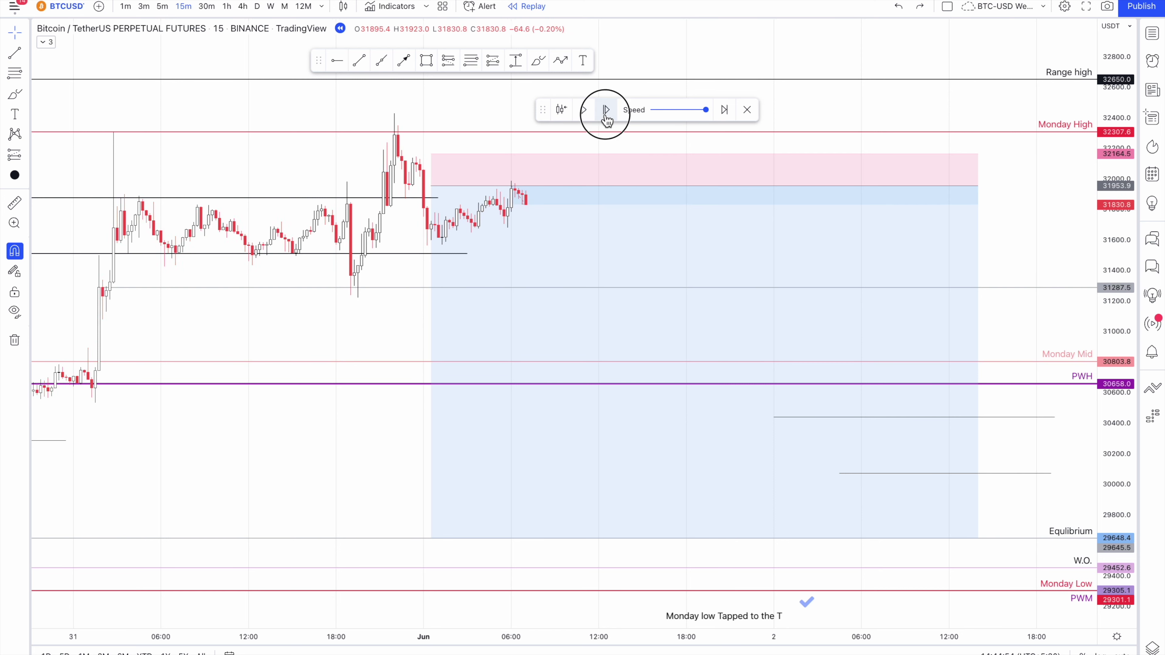
{"action": "left_click", "coordinate": [606, 110]}
{"action": "left_click", "coordinate": [607, 110]}
{"action": "left_click", "coordinate": [605, 110]}
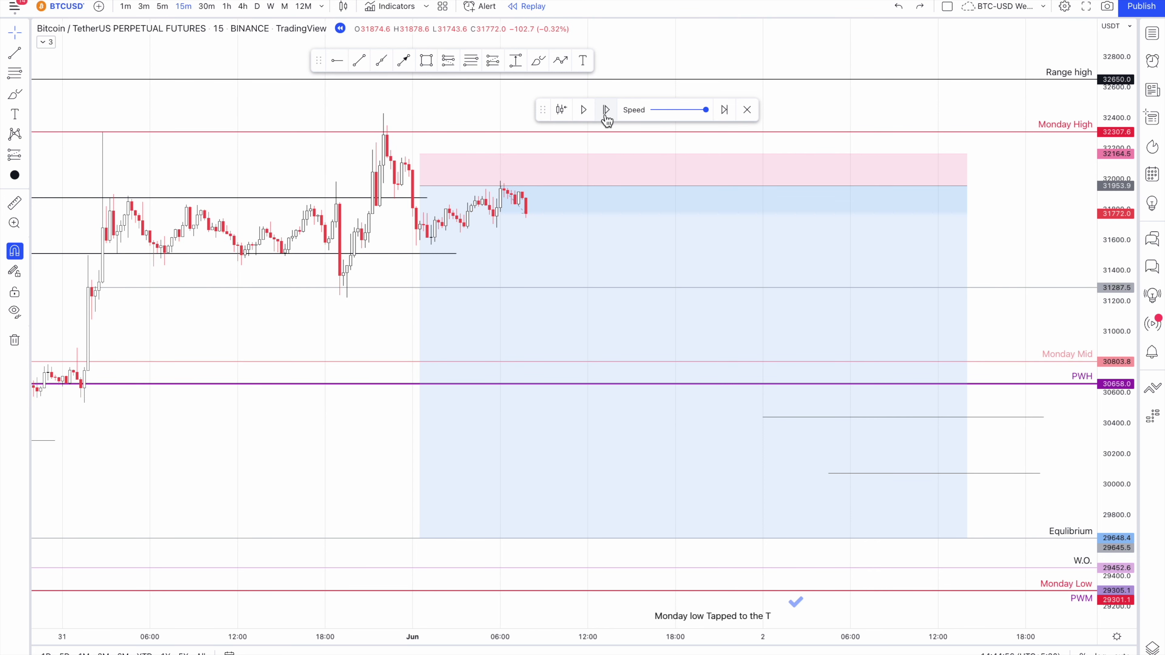
{"action": "left_click", "coordinate": [606, 110]}
{"action": "left_click", "coordinate": [606, 110]}
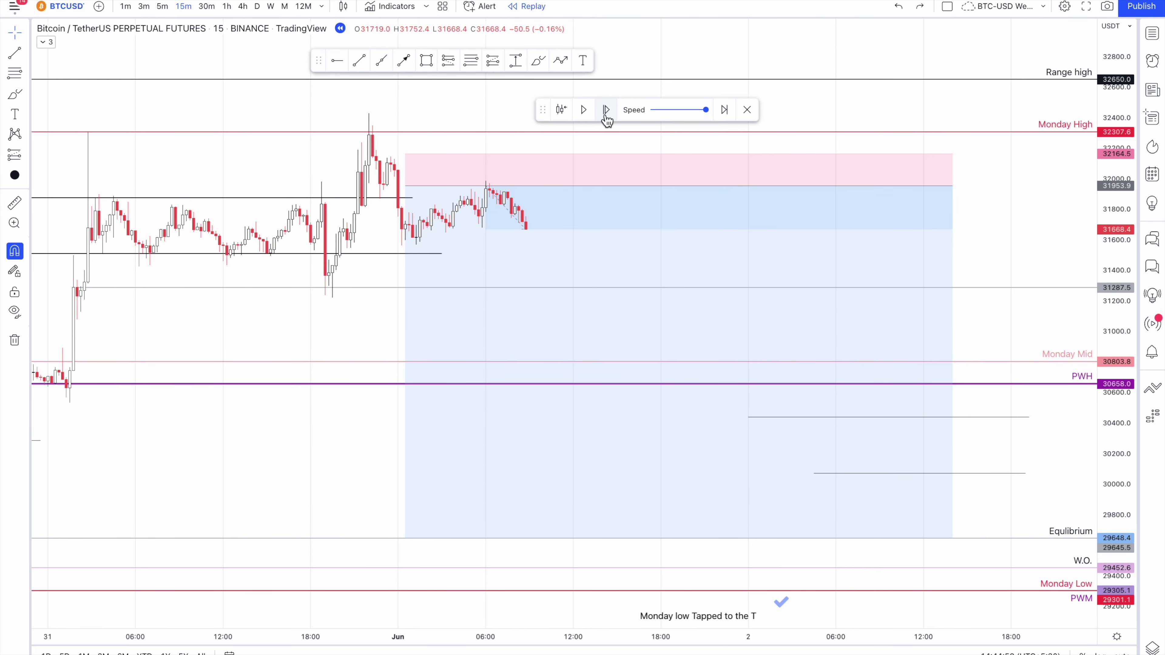
{"action": "left_click", "coordinate": [605, 112]}
{"action": "left_click", "coordinate": [358, 62]}
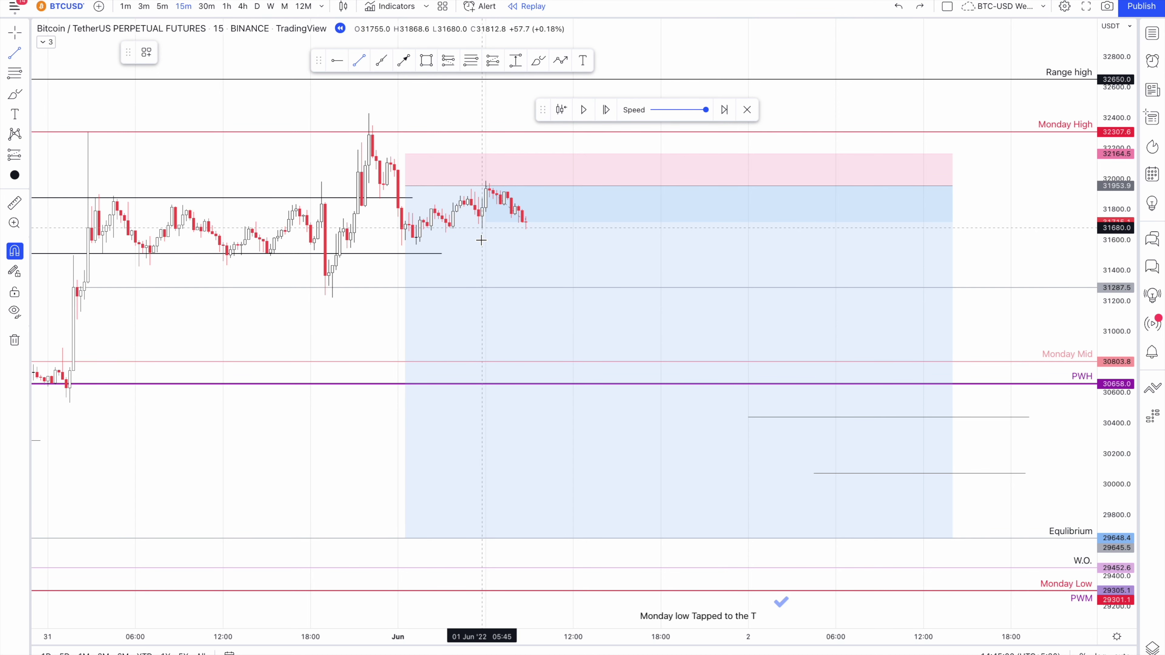
Draw short horizontal lines marking the 31680 and 31222 lows.
{"action": "left_click", "coordinate": [482, 228]}
{"action": "left_click", "coordinate": [547, 227]}
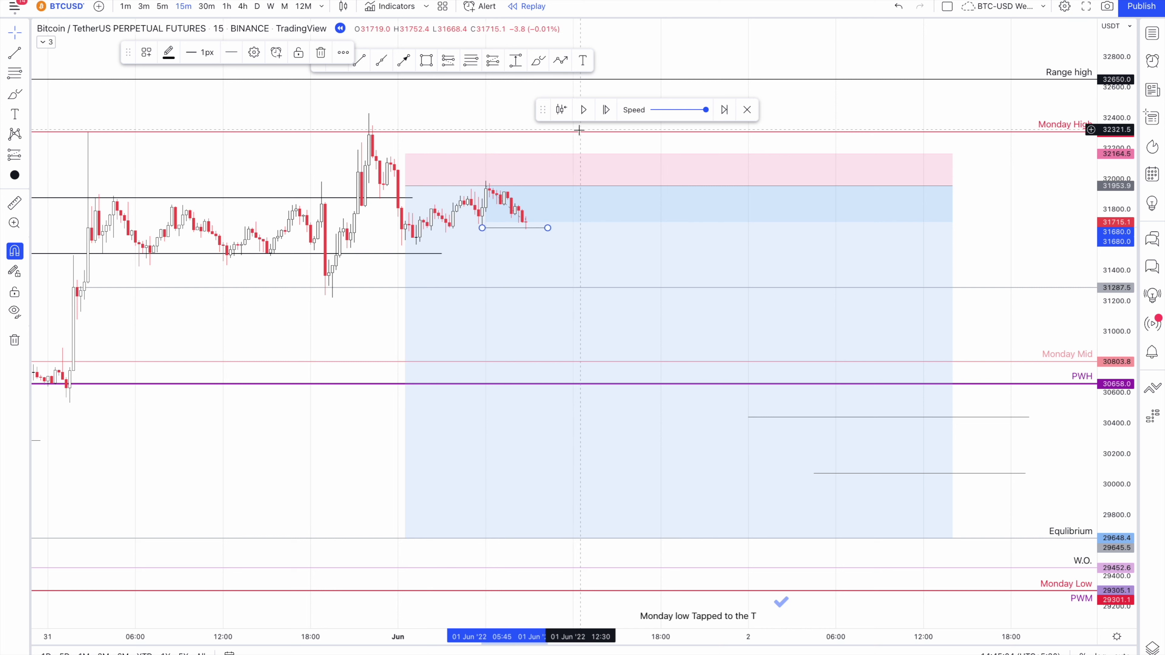
{"action": "left_click", "coordinate": [606, 110]}
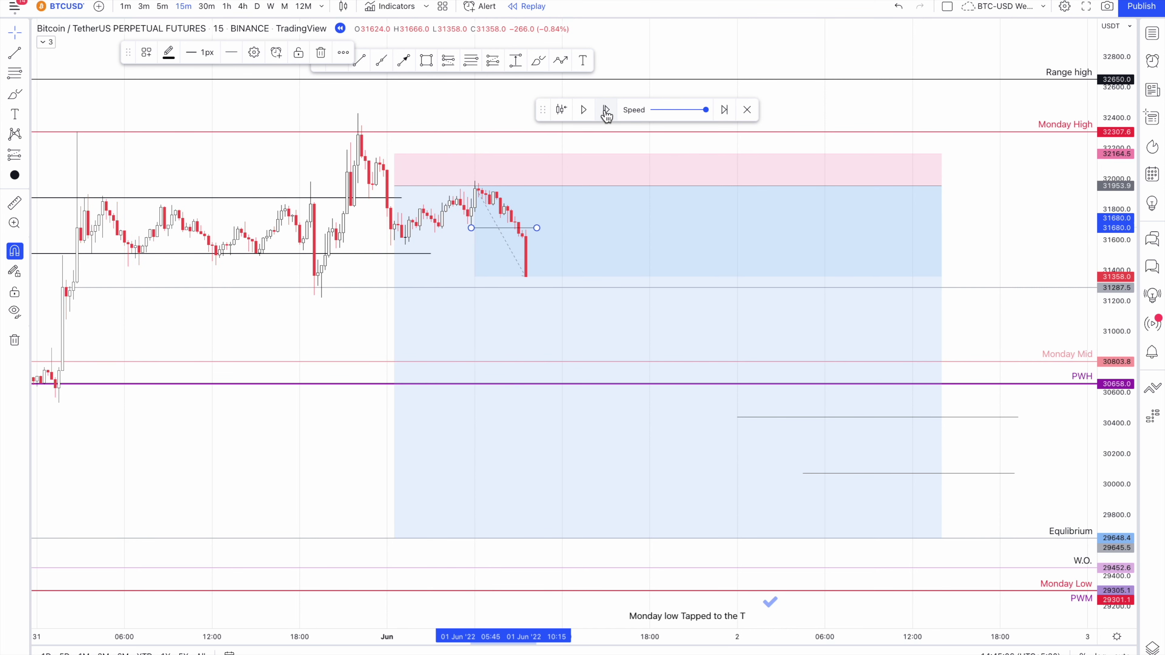
{"action": "left_click", "coordinate": [606, 110]}
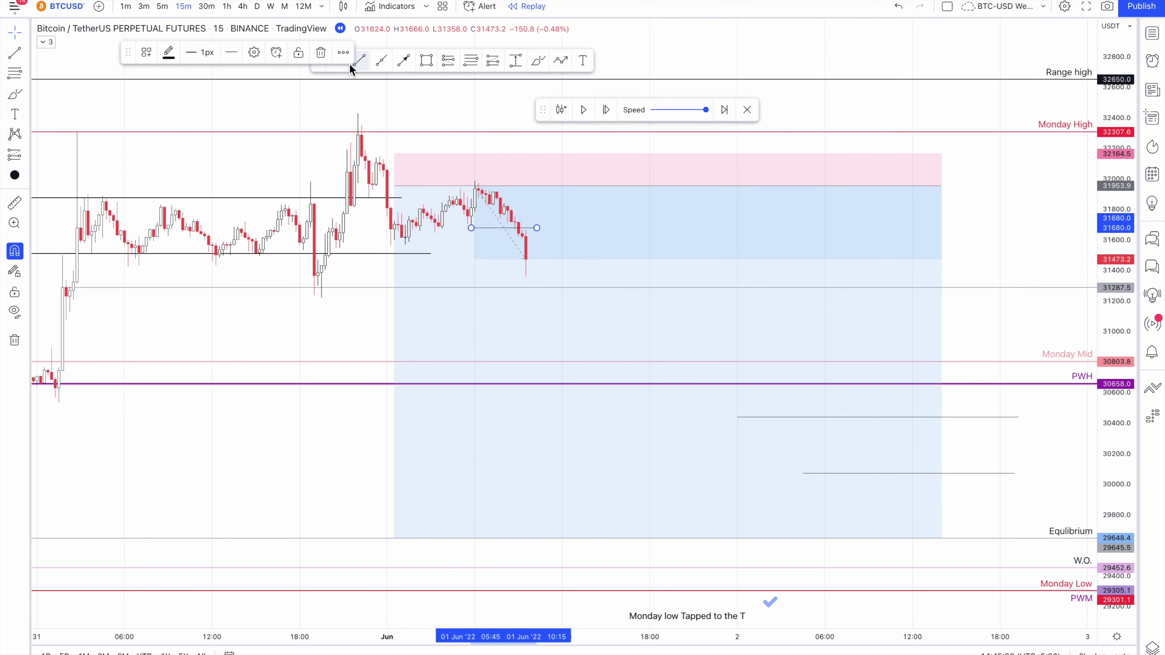
{"action": "left_click", "coordinate": [358, 61]}
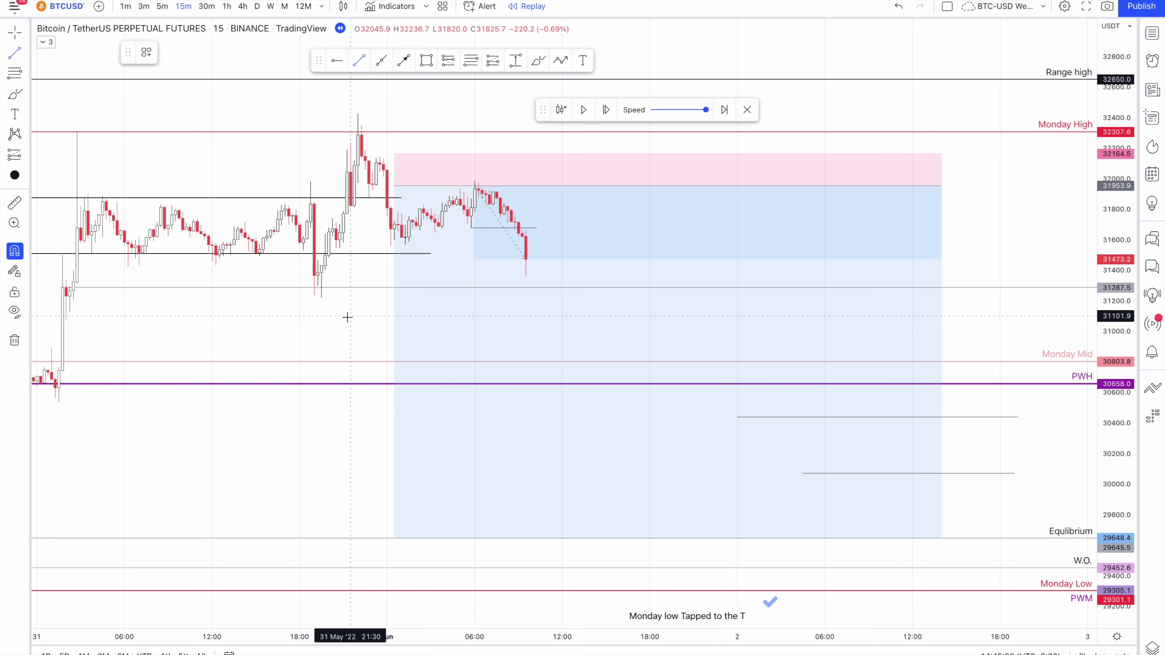
{"action": "left_click", "coordinate": [322, 306]}
{"action": "left_click", "coordinate": [665, 309]}
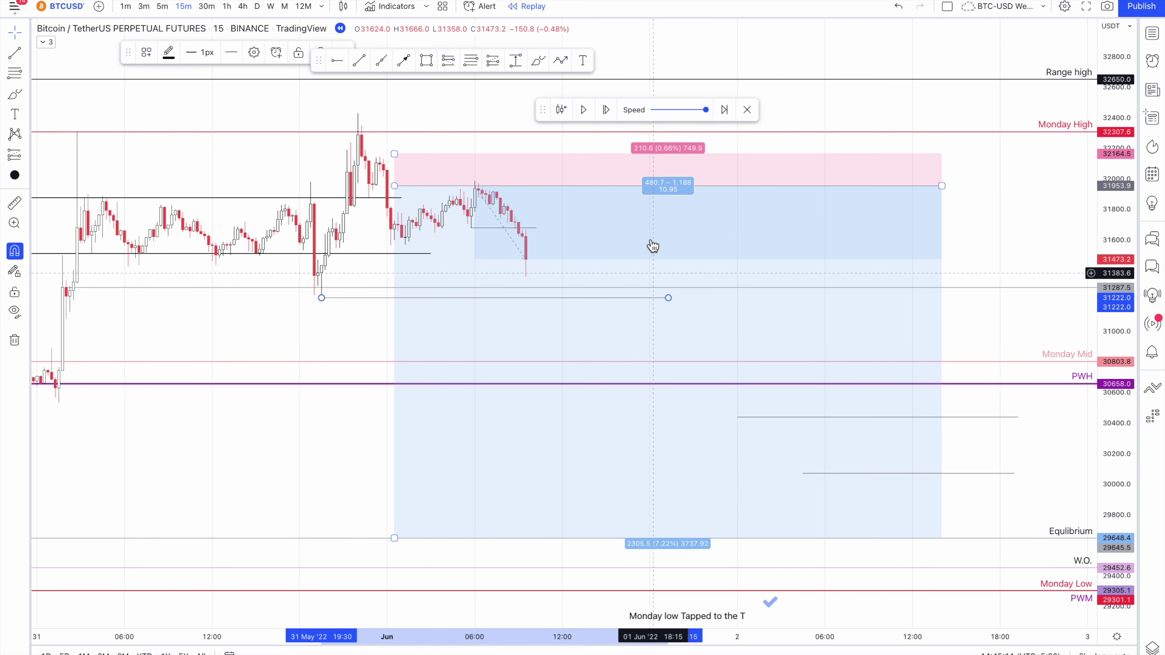
{"action": "left_click", "coordinate": [520, 129]}
Step the replay forward about eighteen more bars.
{"action": "left_click", "coordinate": [606, 110]}
{"action": "left_click", "coordinate": [605, 110]}
{"action": "left_click", "coordinate": [606, 110]}
{"action": "left_click", "coordinate": [606, 110]}
{"action": "left_click", "coordinate": [605, 110]}
{"action": "left_click", "coordinate": [606, 110]}
{"action": "left_click", "coordinate": [606, 110]}
{"action": "left_click", "coordinate": [605, 110]}
{"action": "left_click", "coordinate": [606, 110]}
{"action": "left_click", "coordinate": [605, 110]}
{"action": "left_click", "coordinate": [606, 110]}
{"action": "left_click", "coordinate": [605, 110]}
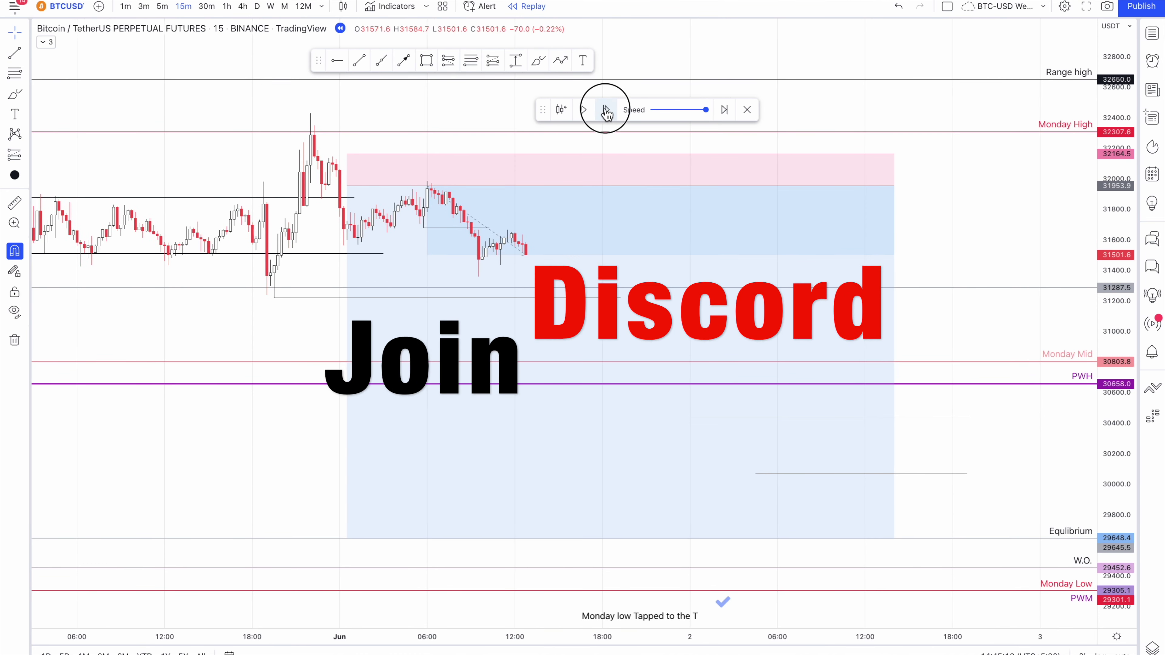
{"action": "left_click", "coordinate": [606, 110]}
{"action": "left_click", "coordinate": [606, 110]}
{"action": "left_click", "coordinate": [606, 110]}
{"action": "left_click", "coordinate": [606, 110]}
{"action": "left_click", "coordinate": [606, 110]}
{"action": "left_click", "coordinate": [606, 110]}
{"action": "left_click", "coordinate": [605, 110]}
{"action": "left_click", "coordinate": [606, 110]}
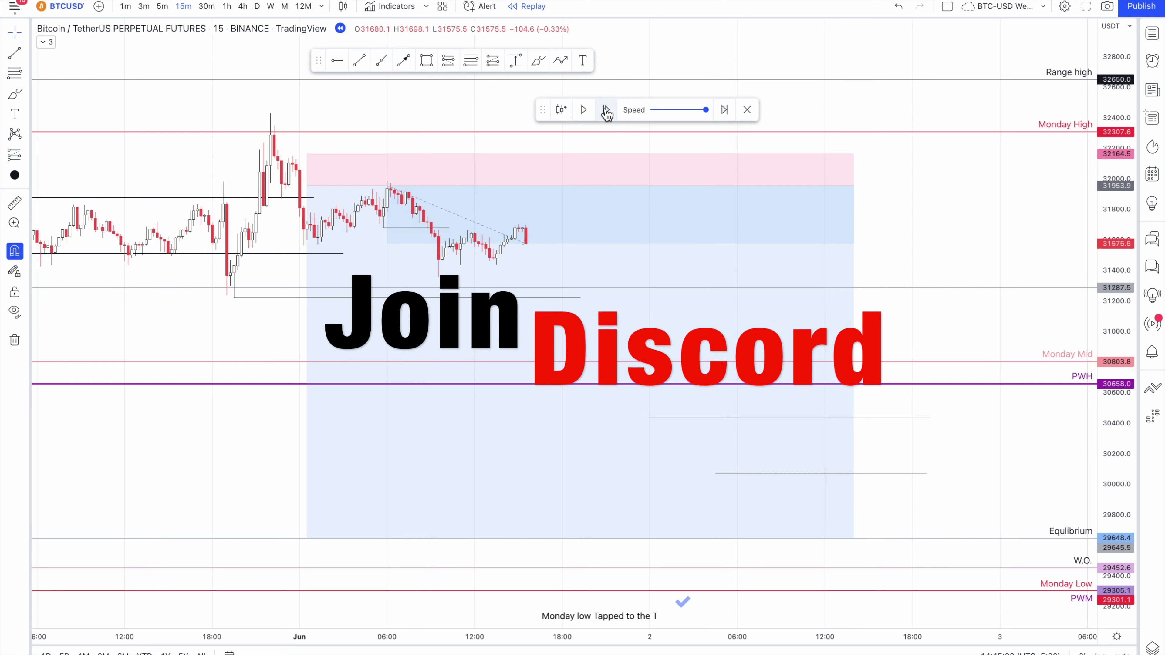
{"action": "left_click", "coordinate": [606, 111]}
{"action": "left_click", "coordinate": [606, 110]}
{"action": "left_click", "coordinate": [606, 110]}
{"action": "left_click", "coordinate": [606, 110]}
{"action": "left_click", "coordinate": [606, 110]}
{"action": "left_click", "coordinate": [605, 110]}
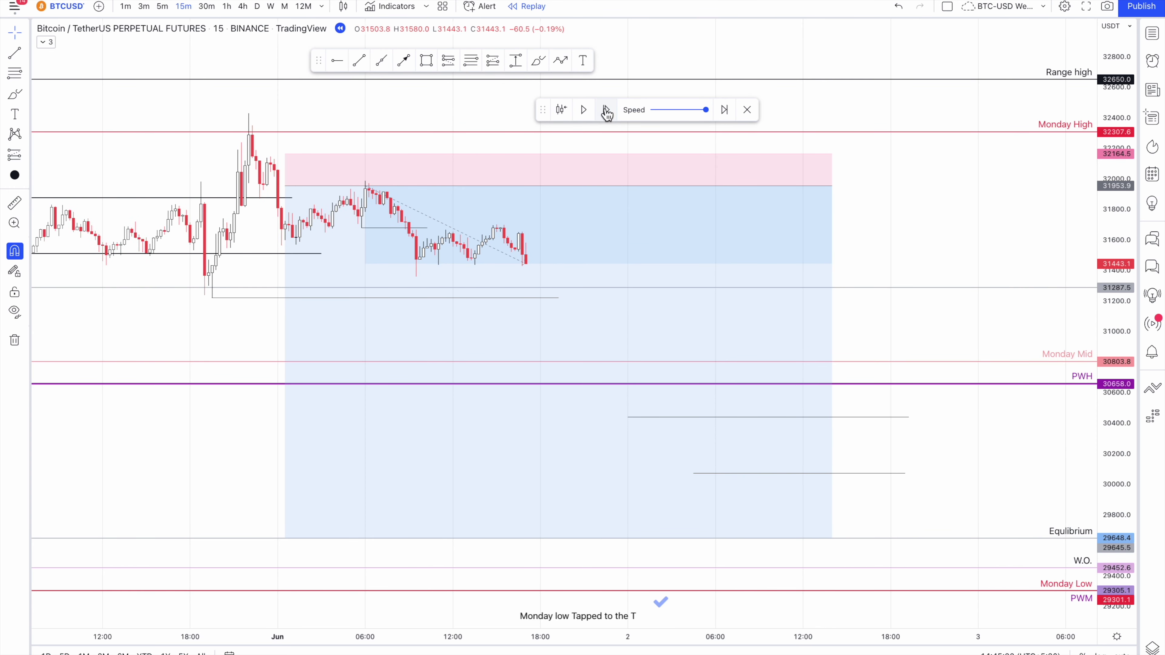
{"action": "left_click", "coordinate": [606, 110]}
{"action": "left_click", "coordinate": [605, 110]}
{"action": "left_click", "coordinate": [605, 110]}
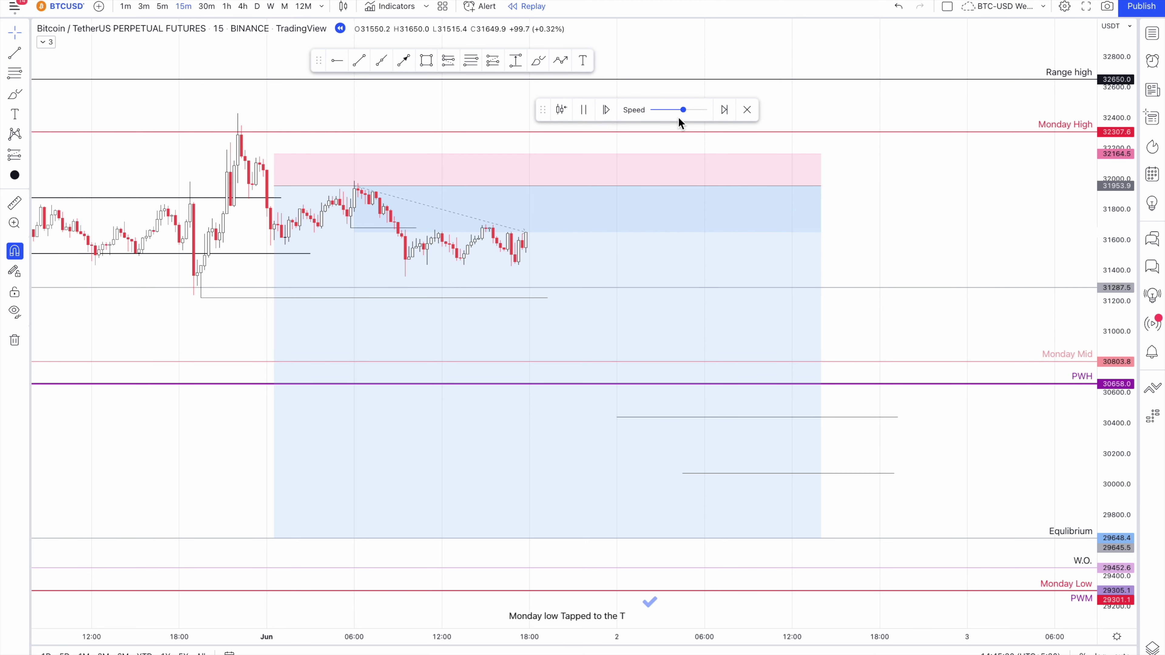
Raise replay speed to 0.5 sec, let price drop to about 30,785, then pause.
{"action": "left_click_drag", "start_coordinate": [683, 110], "coordinate": [694, 112]}
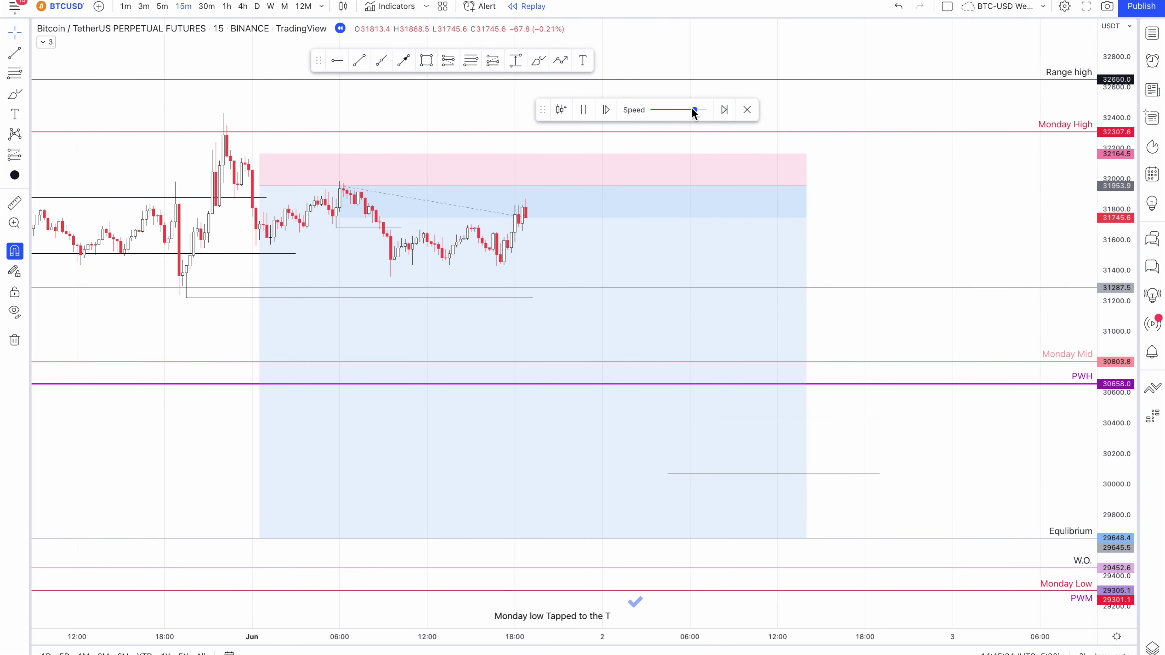
{"action": "scroll", "coordinate": [937, 196], "scroll_direction": "down", "scroll_amount": 3}
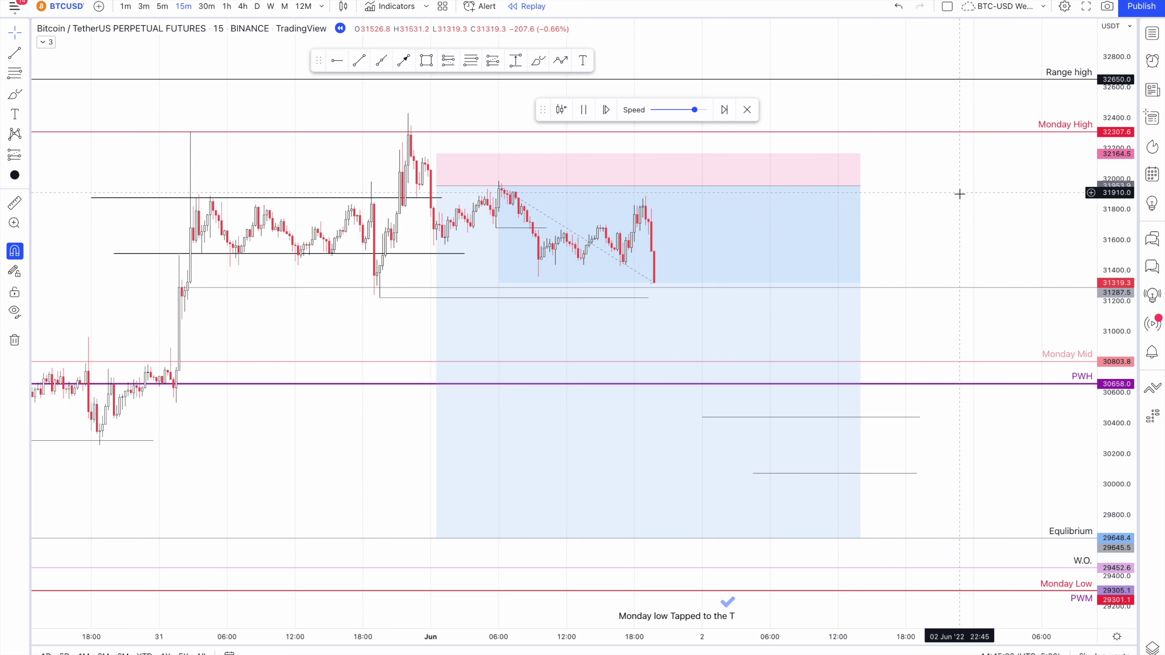
{"action": "left_click_drag", "start_coordinate": [970, 243], "coordinate": [950, 213]}
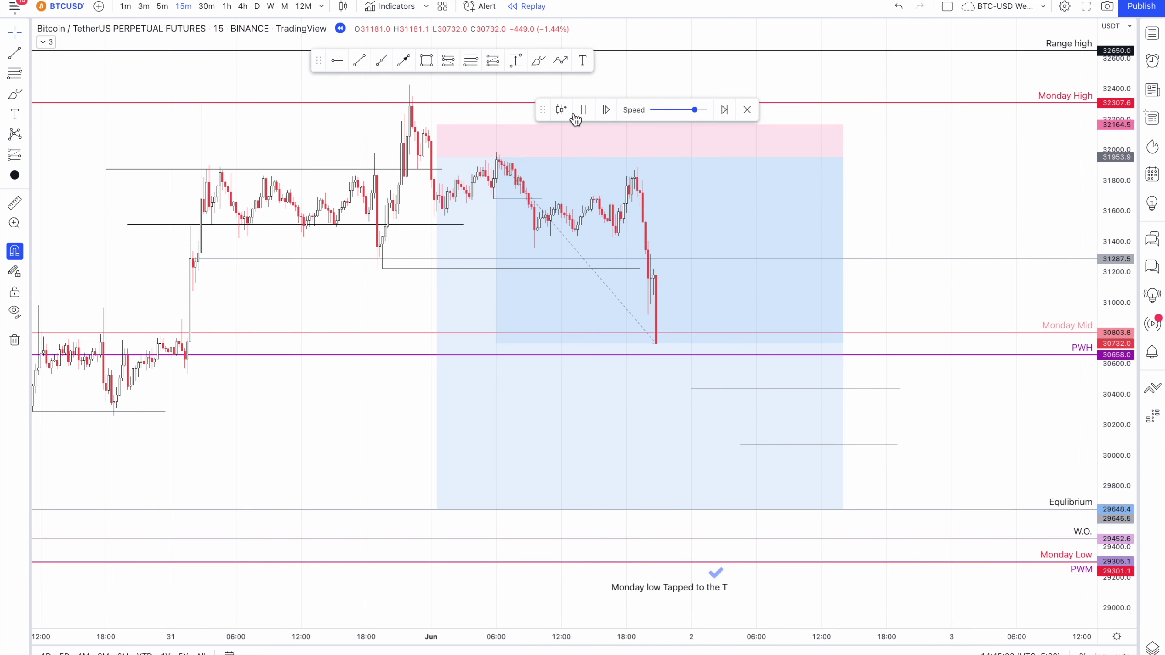
{"action": "left_click", "coordinate": [583, 109]}
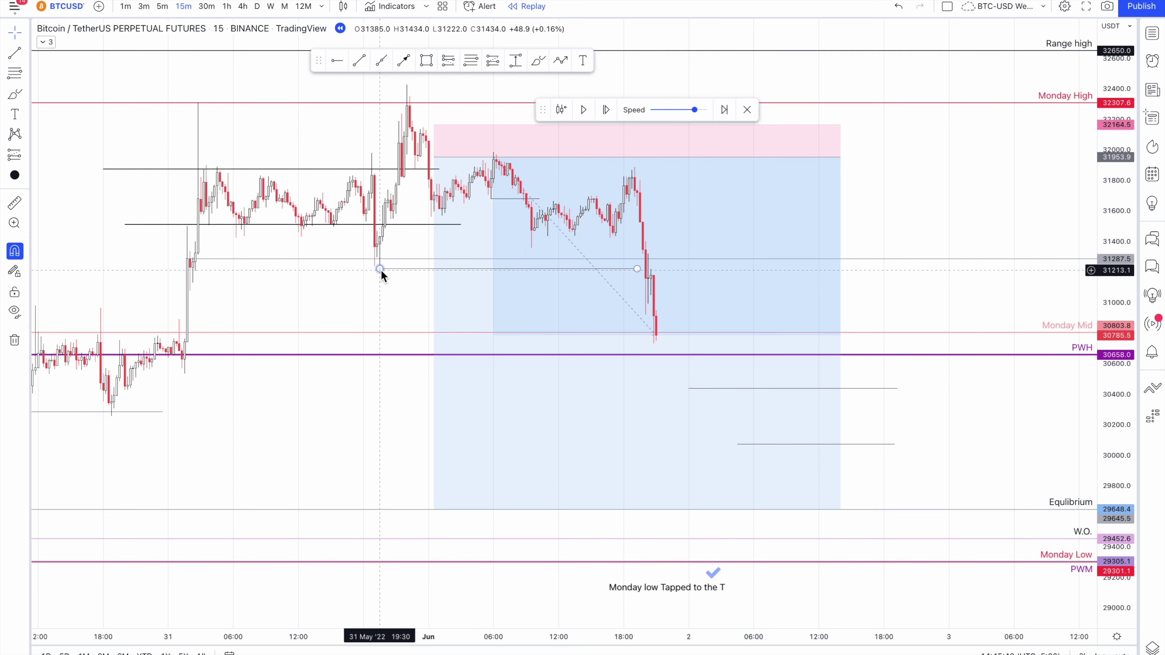
Draw a horizontal trend line at the 31358 low and extend its right end.
{"action": "key", "text": "alt+t"}
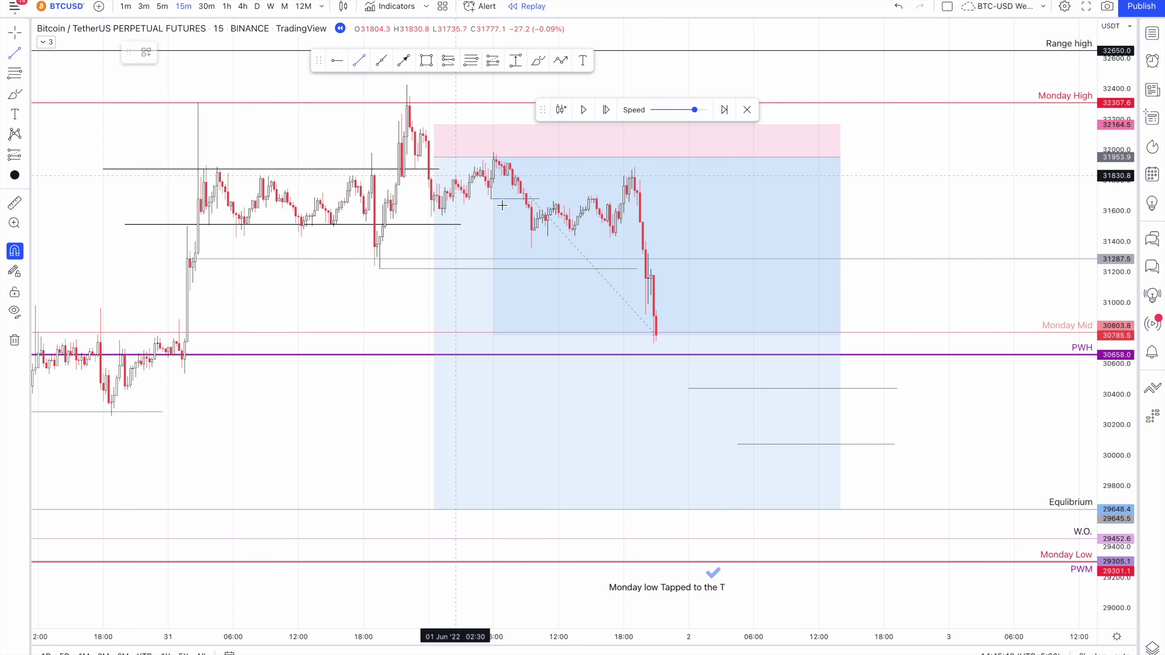
{"action": "left_click", "coordinate": [531, 260]}
{"action": "left_click", "coordinate": [659, 248]}
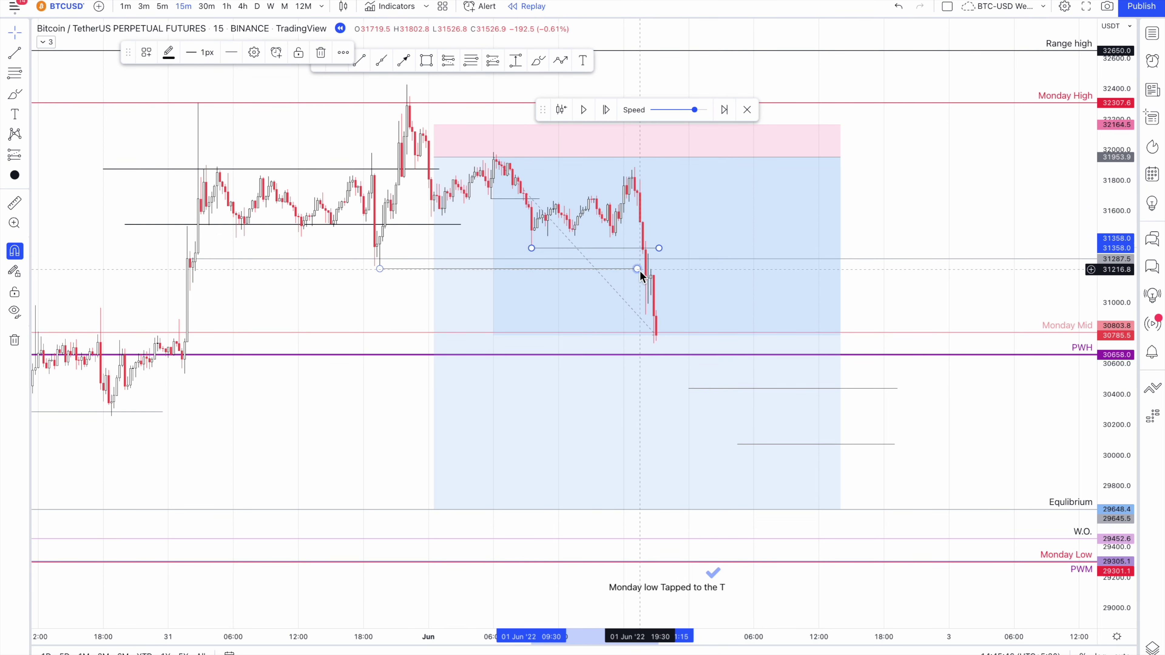
{"action": "left_click_drag", "start_coordinate": [637, 268], "coordinate": [677, 269]}
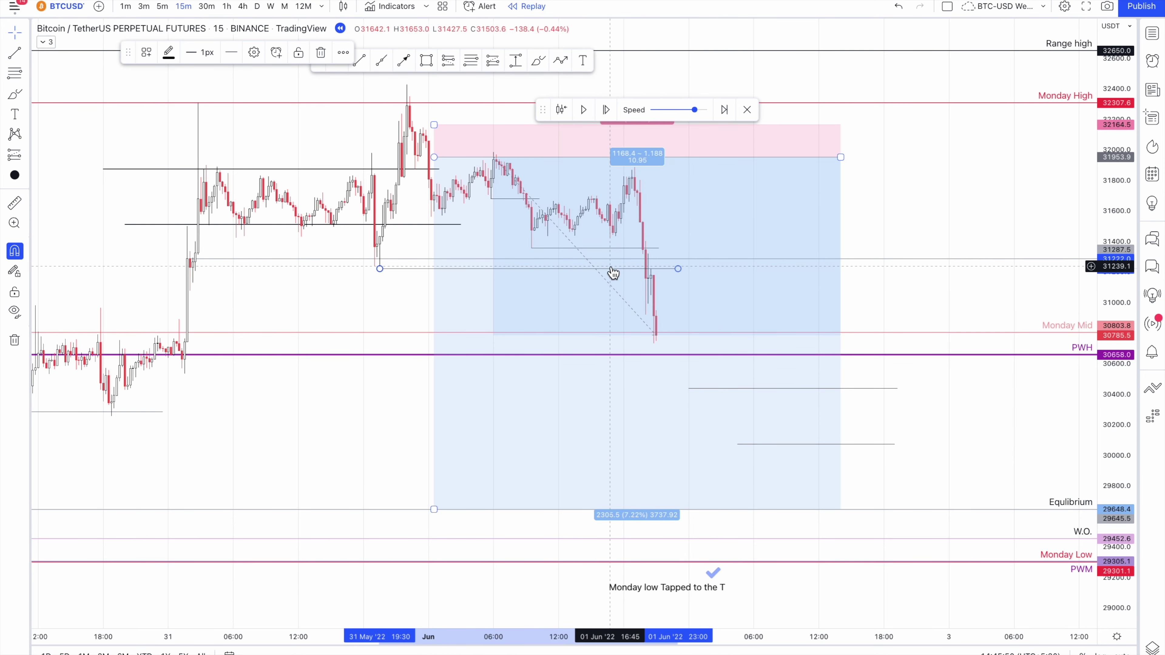
{"action": "left_click_drag", "start_coordinate": [926, 205], "coordinate": [911, 193]}
{"action": "scroll", "coordinate": [899, 186], "scroll_direction": "down", "scroll_amount": 3}
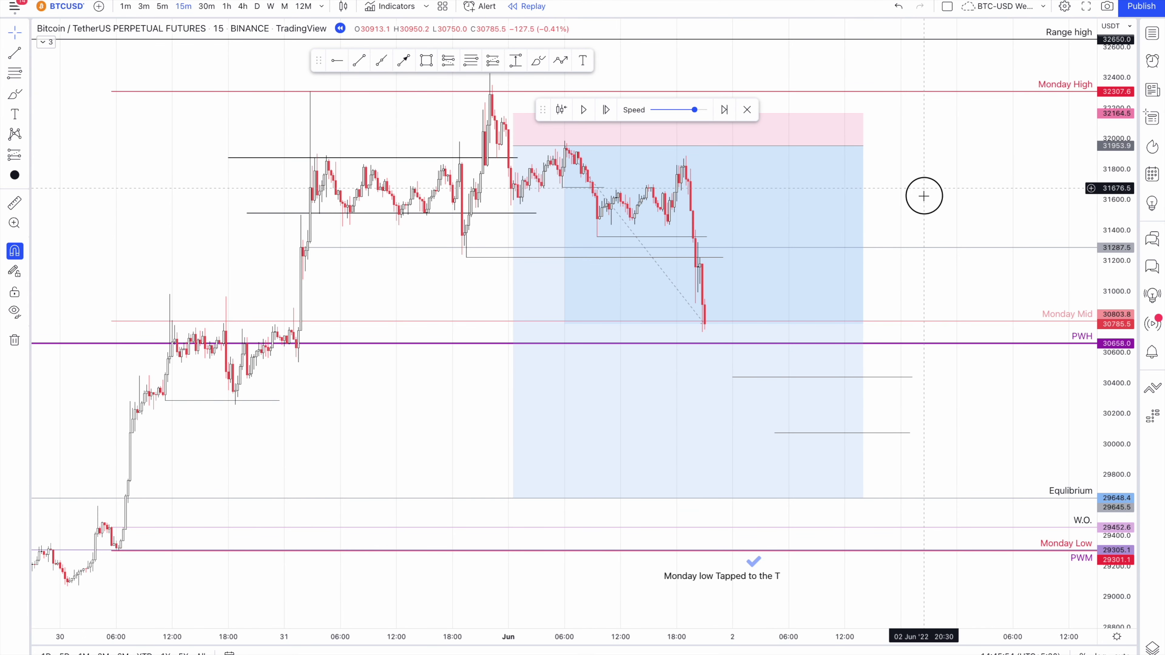
{"action": "left_click_drag", "start_coordinate": [923, 195], "coordinate": [920, 214]}
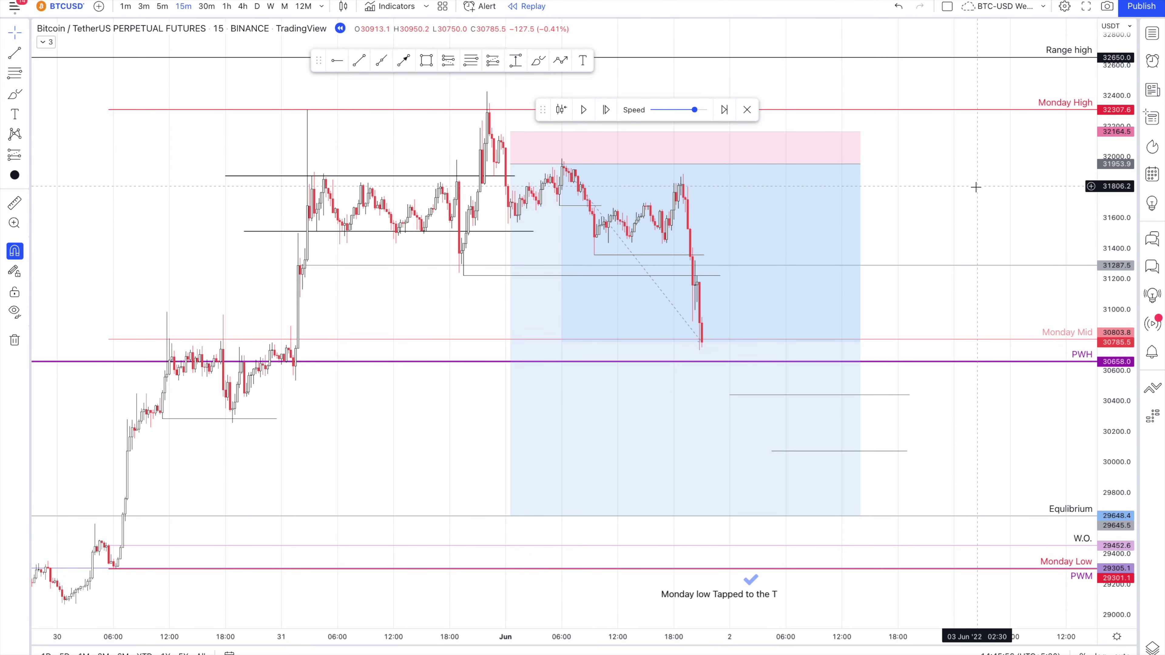
Delete the 31222 and 31358 lines.
{"action": "left_click", "coordinate": [464, 275]}
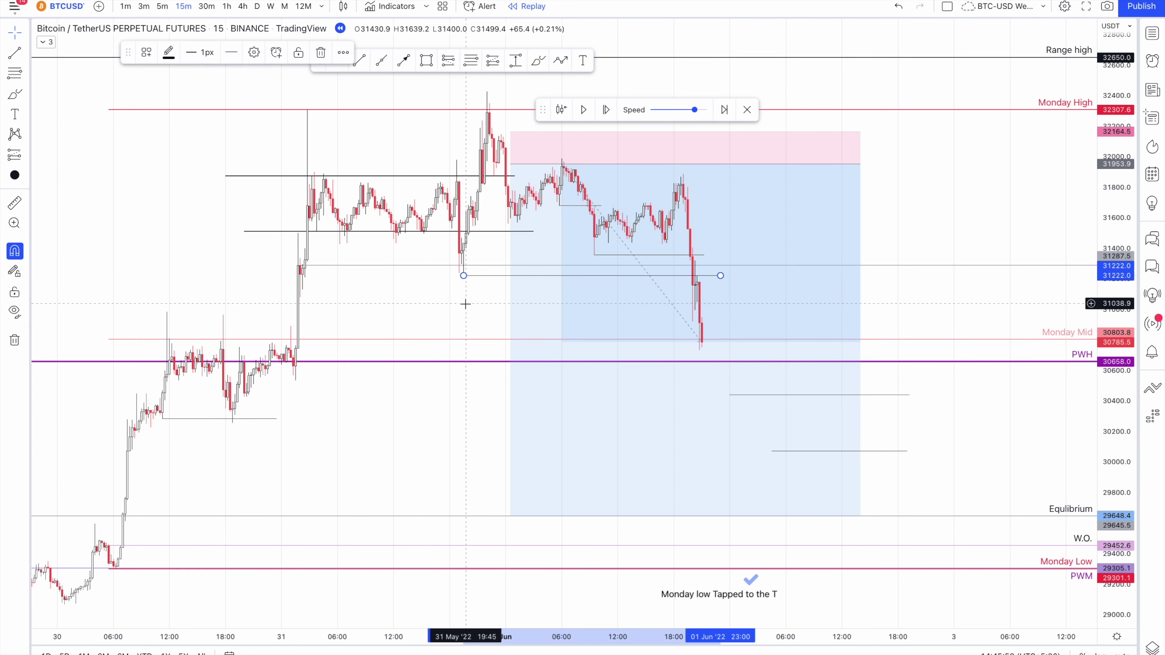
{"action": "key", "text": "Delete"}
{"action": "left_click", "coordinate": [614, 255]}
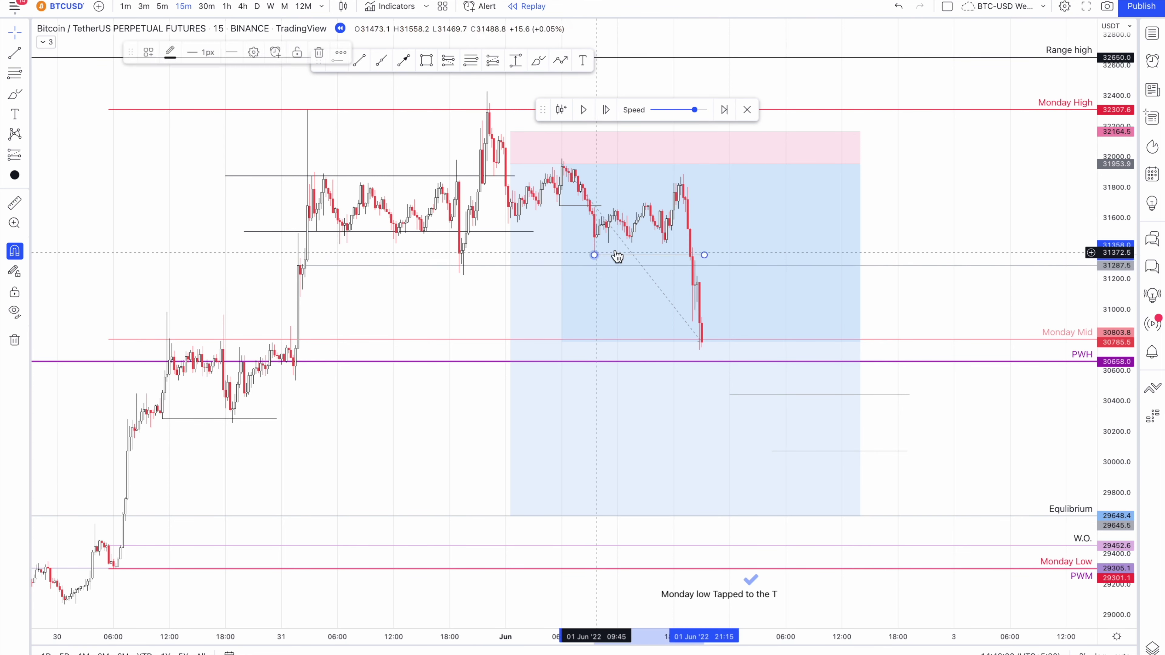
{"action": "key", "text": "Delete"}
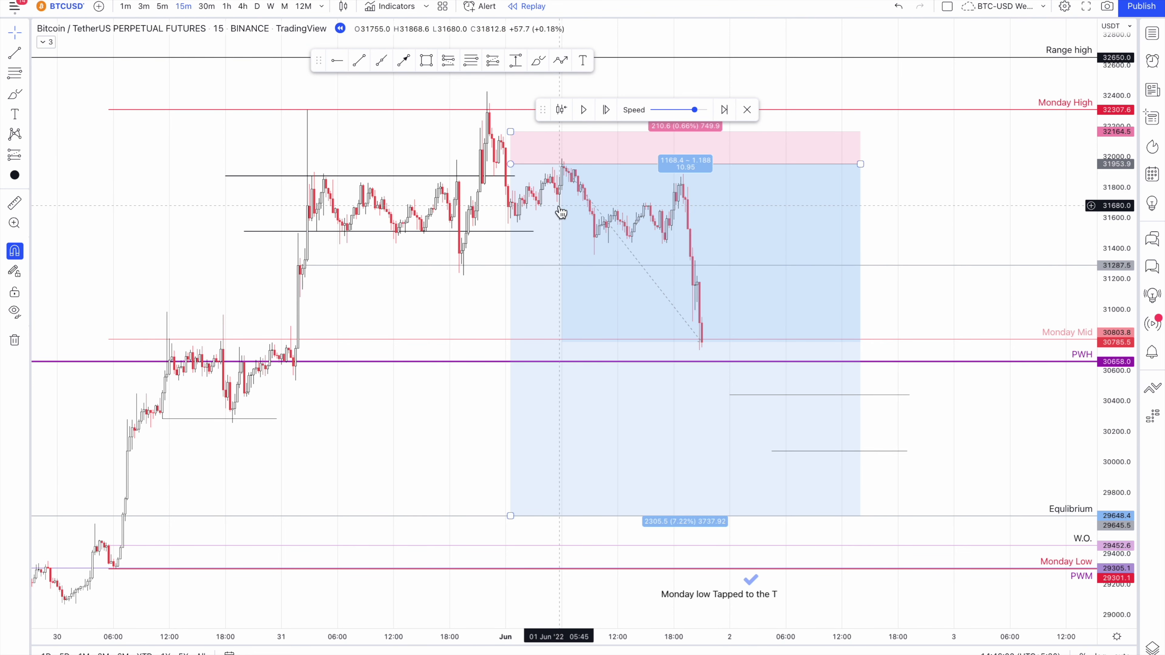
Draw a horizontal line near 31320 from the breakdown candle to the position box's right edge.
{"action": "left_click", "coordinate": [359, 60]}
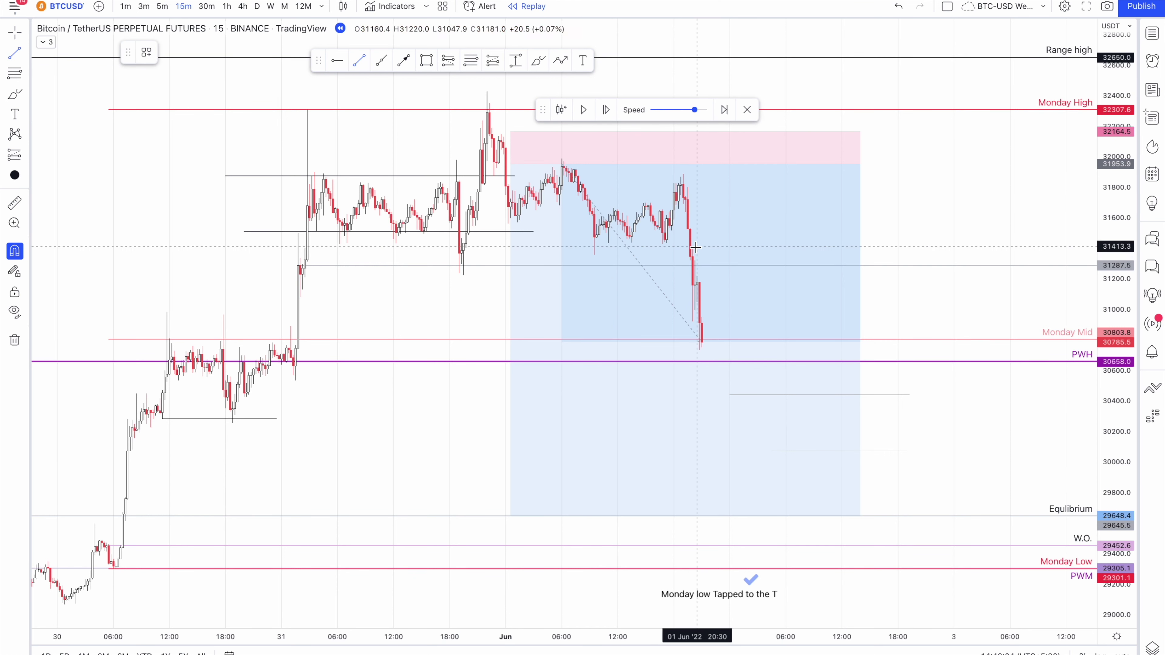
{"action": "left_click", "coordinate": [705, 250]}
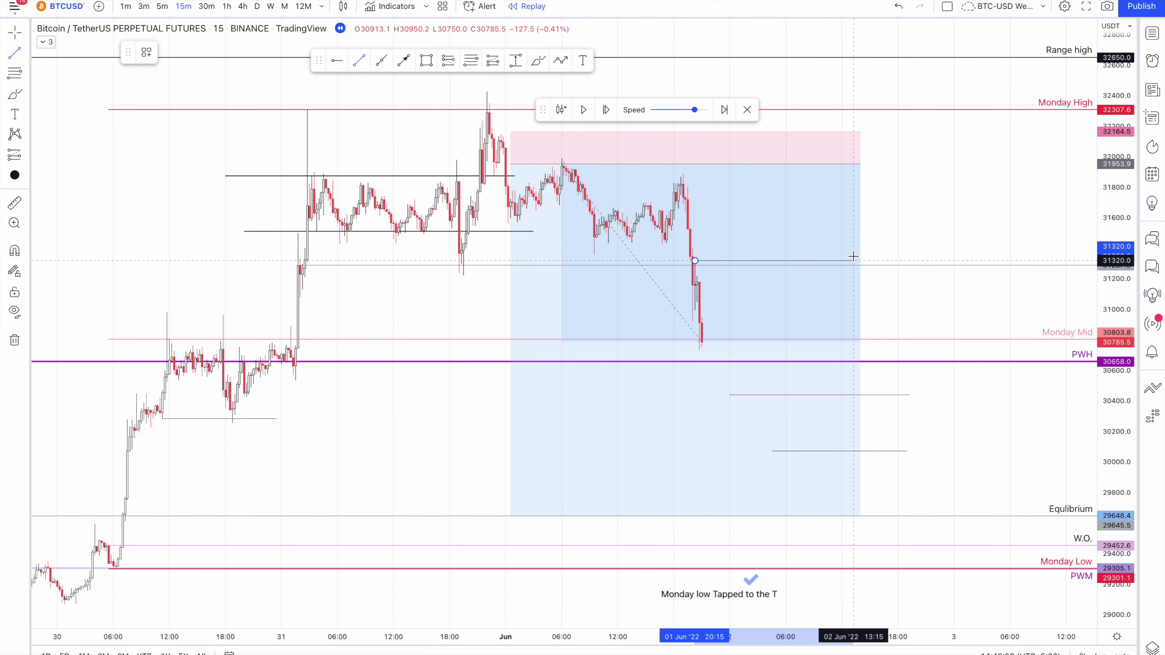
{"action": "left_click", "coordinate": [858, 258]}
{"action": "scroll", "coordinate": [917, 223], "scroll_direction": "up", "scroll_amount": 1}
{"action": "left_click_drag", "start_coordinate": [918, 223], "coordinate": [972, 198]}
{"action": "scroll", "coordinate": [1005, 191], "scroll_direction": "up", "scroll_amount": 3}
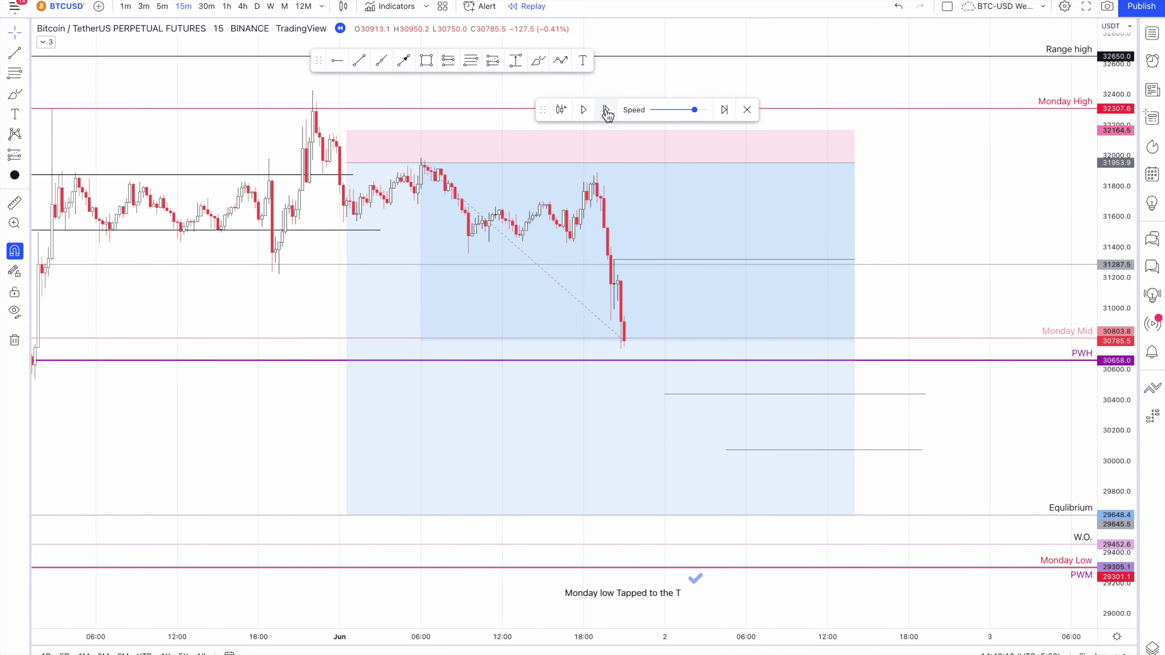
Brush small freehand circles on the Equilibrium level and two spots on the Monday Low line.
{"action": "scroll", "coordinate": [943, 201], "scroll_direction": "down", "scroll_amount": 4}
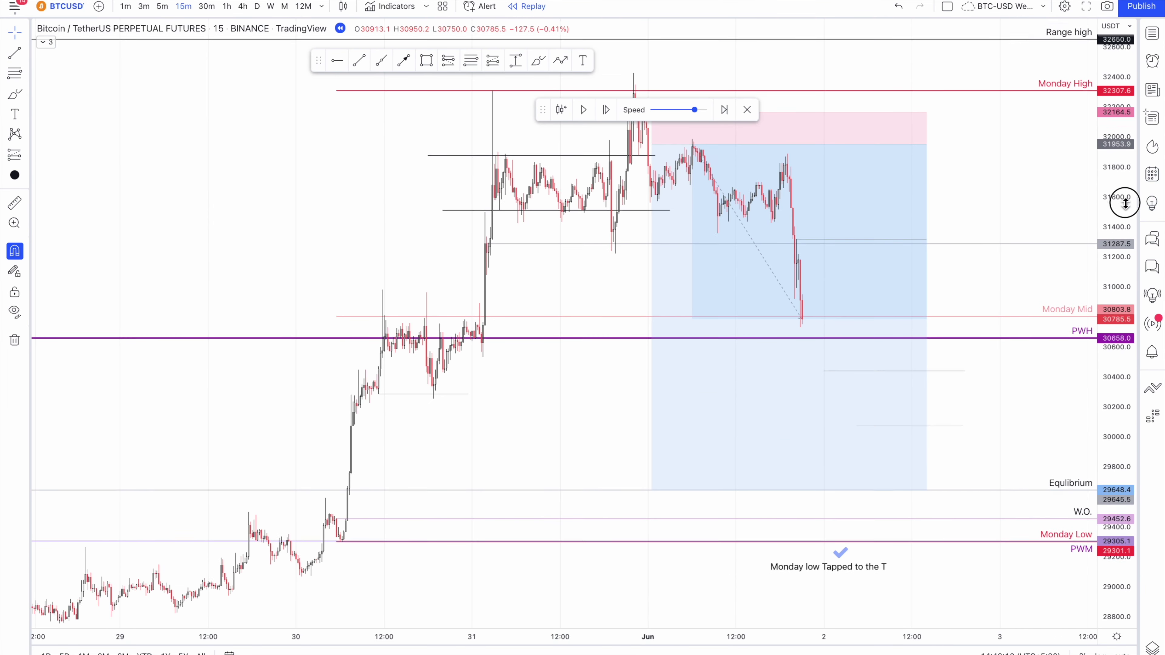
{"action": "left_click", "coordinate": [538, 61]}
{"action": "mouse_move", "coordinate": [975, 528]}
{"action": "left_mouse_down"}
{"action": "mouse_move", "coordinate": [964, 539]}
{"action": "mouse_move", "coordinate": [983, 531]}
{"action": "mouse_move", "coordinate": [974, 527]}
{"action": "left_mouse_up"}
{"action": "scroll", "coordinate": [944, 439], "scroll_direction": "down", "scroll_amount": 5}
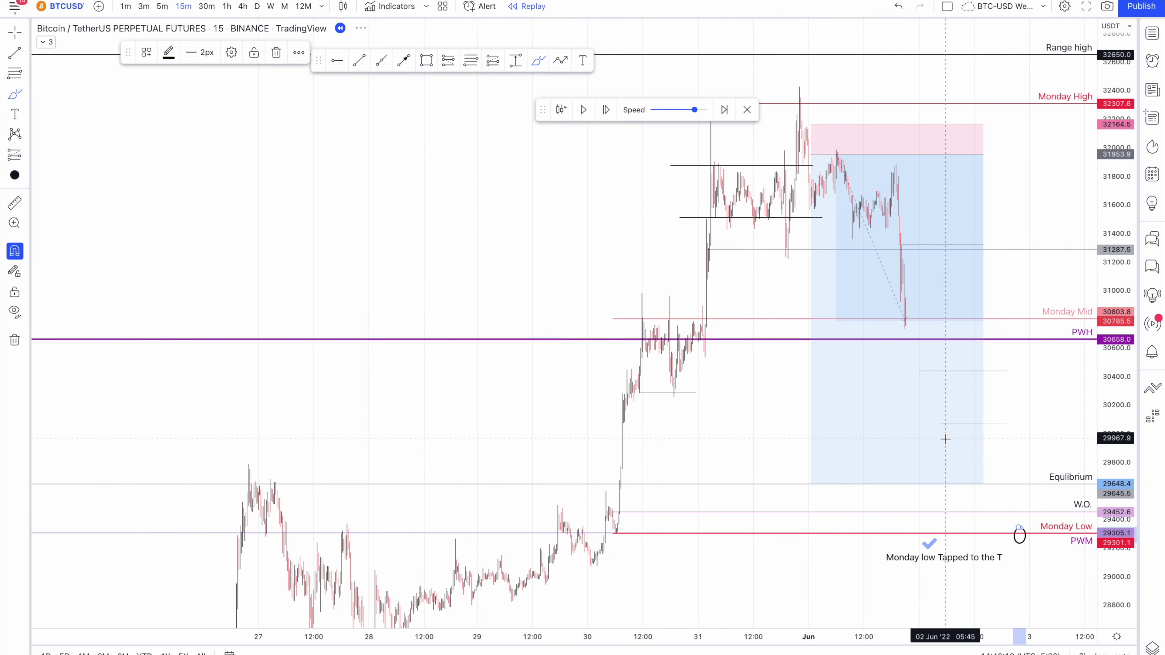
{"action": "scroll", "coordinate": [1048, 44], "scroll_direction": "up", "scroll_amount": 3}
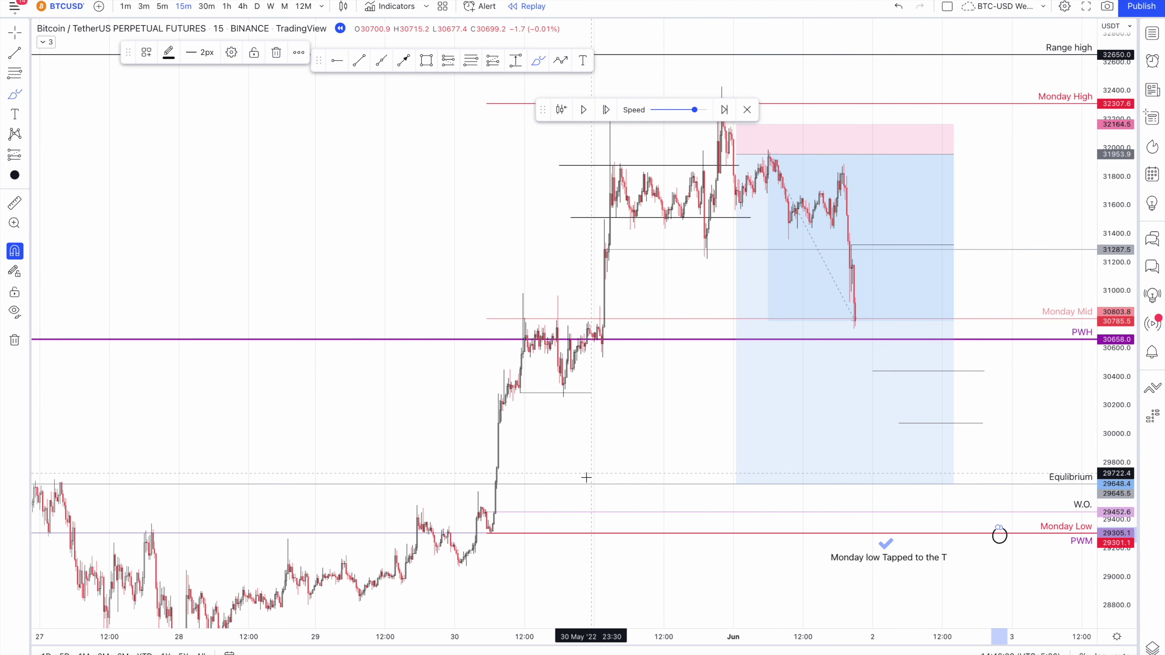
{"action": "left_click_drag", "start_coordinate": [603, 480], "coordinate": [591, 481]}
{"action": "scroll", "coordinate": [710, 504], "scroll_direction": "down", "scroll_amount": 5}
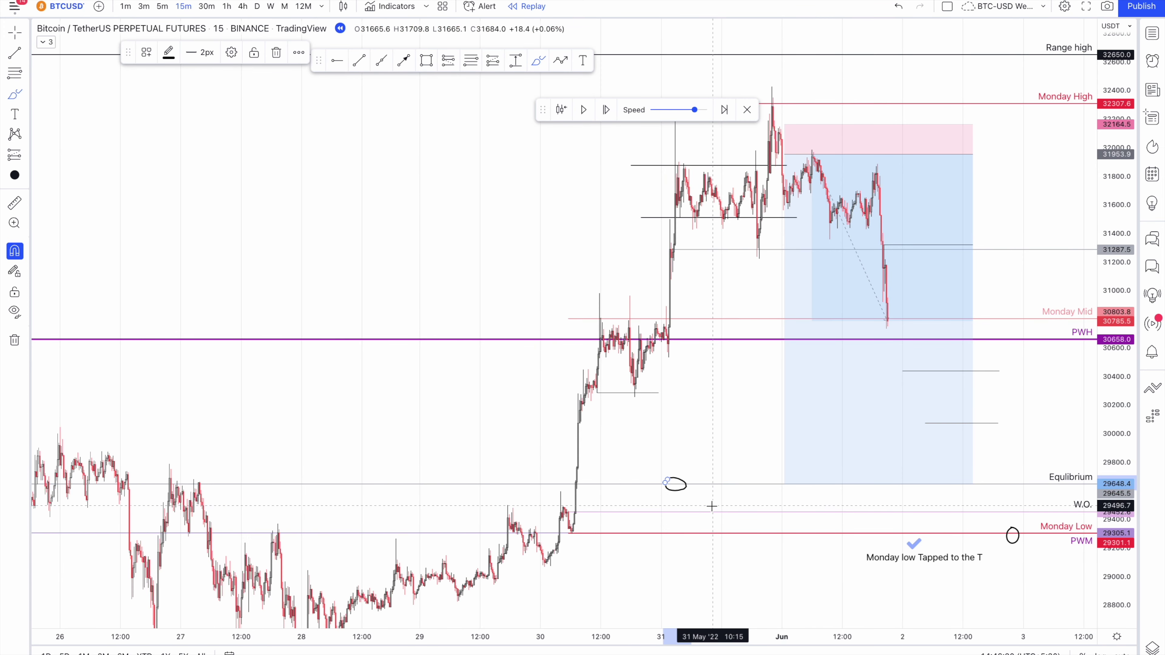
{"action": "scroll", "coordinate": [733, 514], "scroll_direction": "up", "scroll_amount": 2}
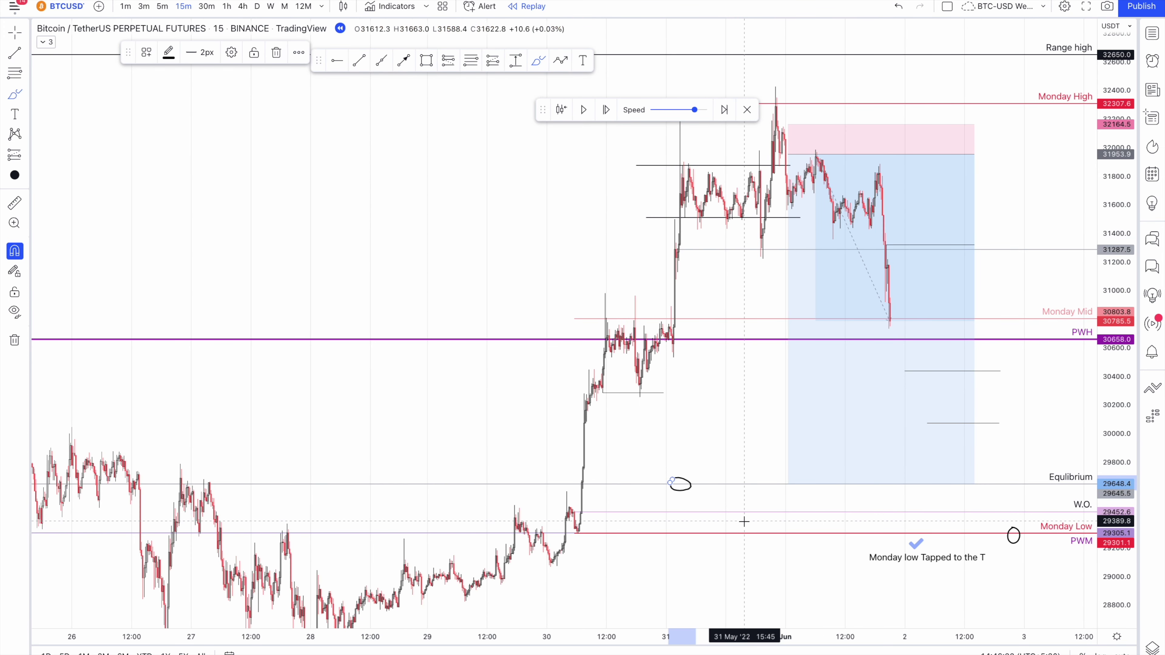
{"action": "mouse_move", "coordinate": [704, 522]}
{"action": "left_mouse_down"}
{"action": "mouse_move", "coordinate": [686, 535]}
{"action": "mouse_move", "coordinate": [759, 502]}
{"action": "mouse_move", "coordinate": [746, 505]}
{"action": "left_mouse_up"}
{"action": "scroll", "coordinate": [651, 510], "scroll_direction": "up", "scroll_amount": 2}
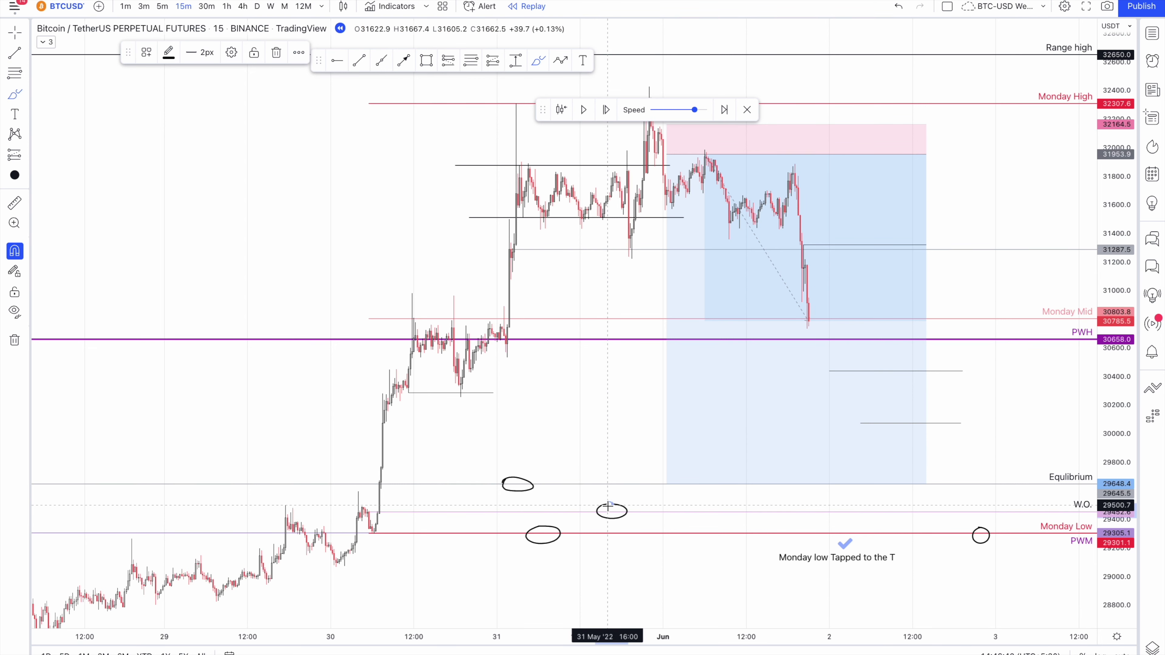
{"action": "scroll", "coordinate": [614, 506], "scroll_direction": "down", "scroll_amount": 2}
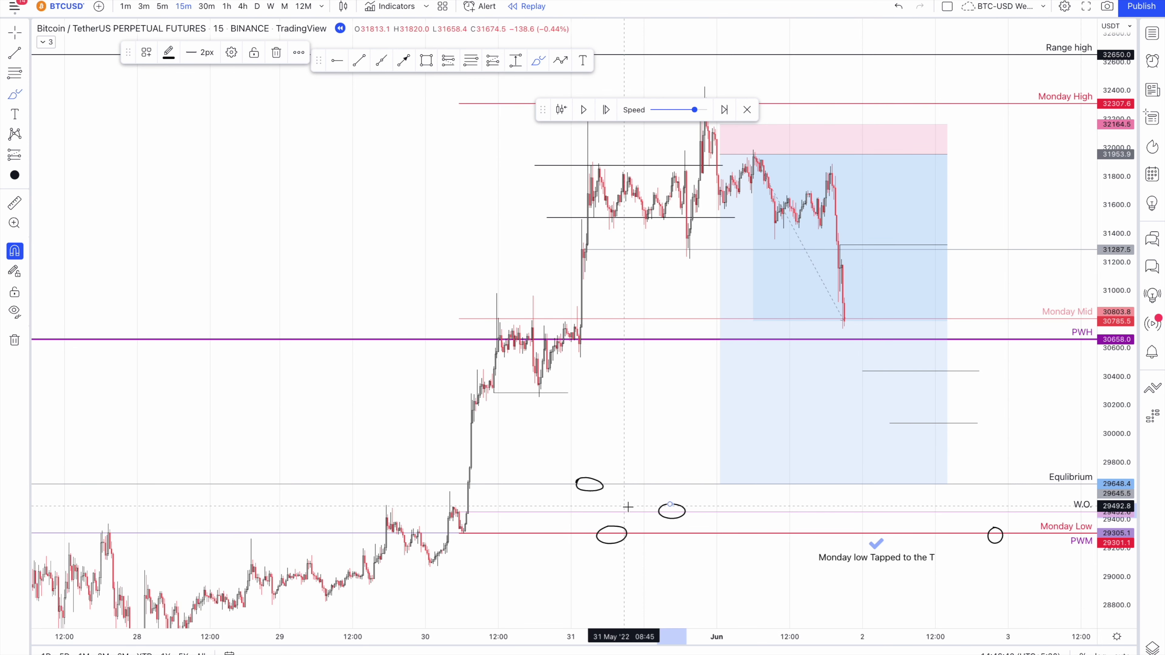
Return to the crosshair, pause, step one candle, then resume the replay as price falls toward Monday Low.
{"action": "left_click", "coordinate": [14, 34]}
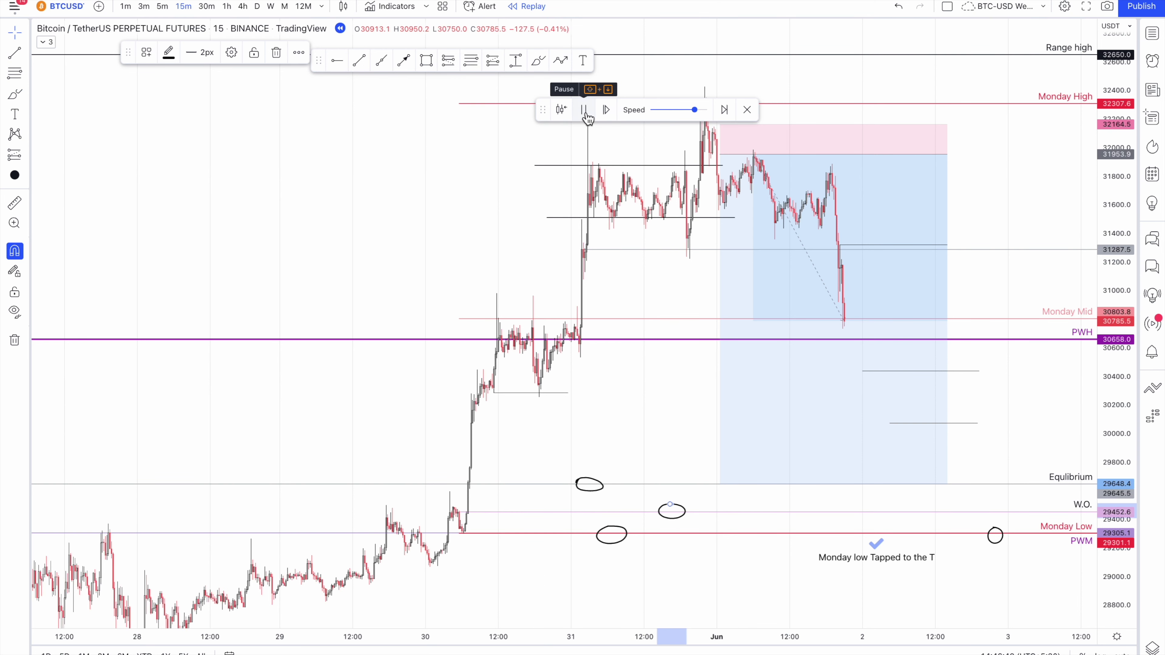
{"action": "left_click", "coordinate": [586, 113]}
{"action": "scroll", "coordinate": [651, 282], "scroll_direction": "up", "scroll_amount": 5}
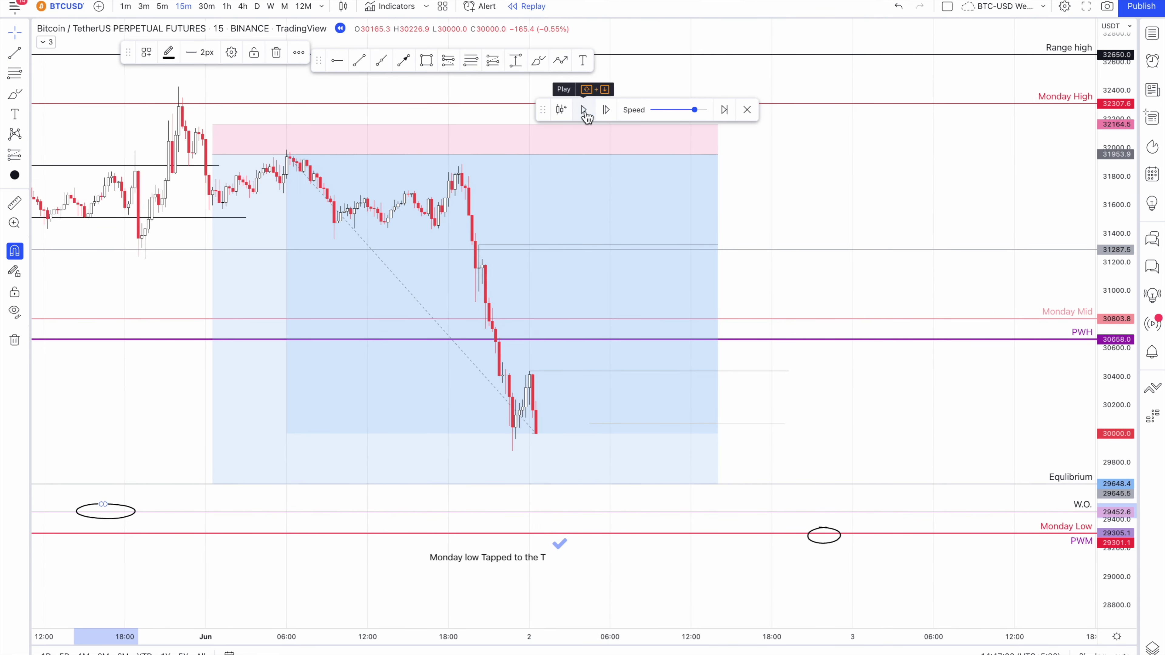
{"action": "left_click", "coordinate": [598, 112]}
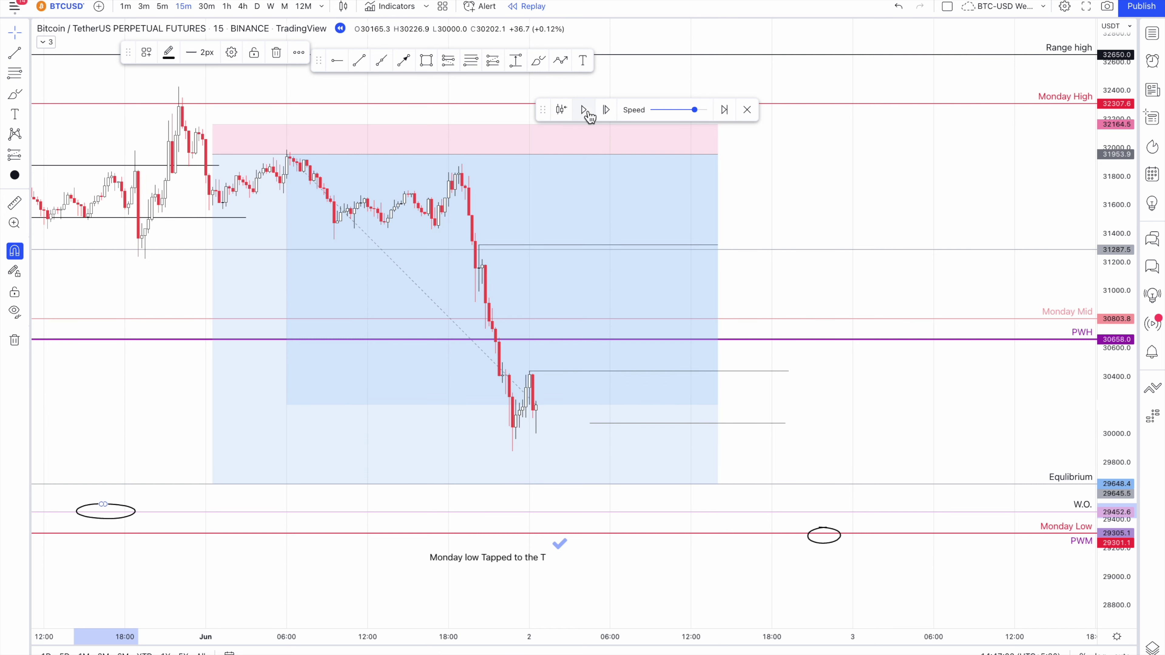
{"action": "left_click", "coordinate": [589, 115]}
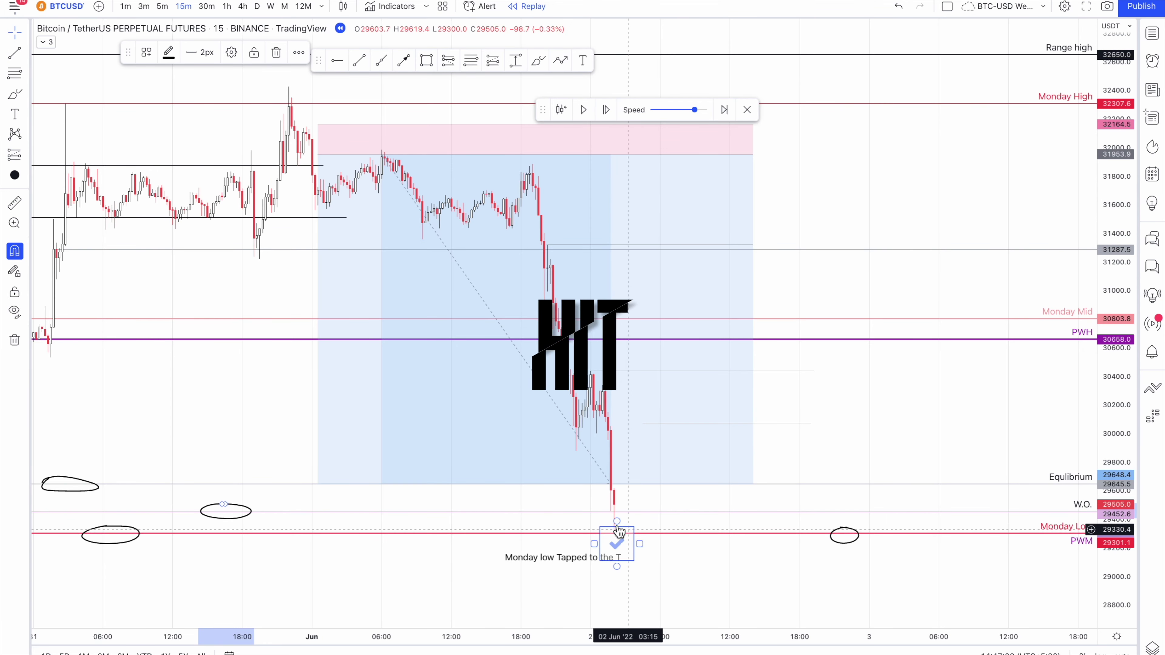
{"action": "scroll", "coordinate": [622, 518], "scroll_direction": "down", "scroll_amount": 3}
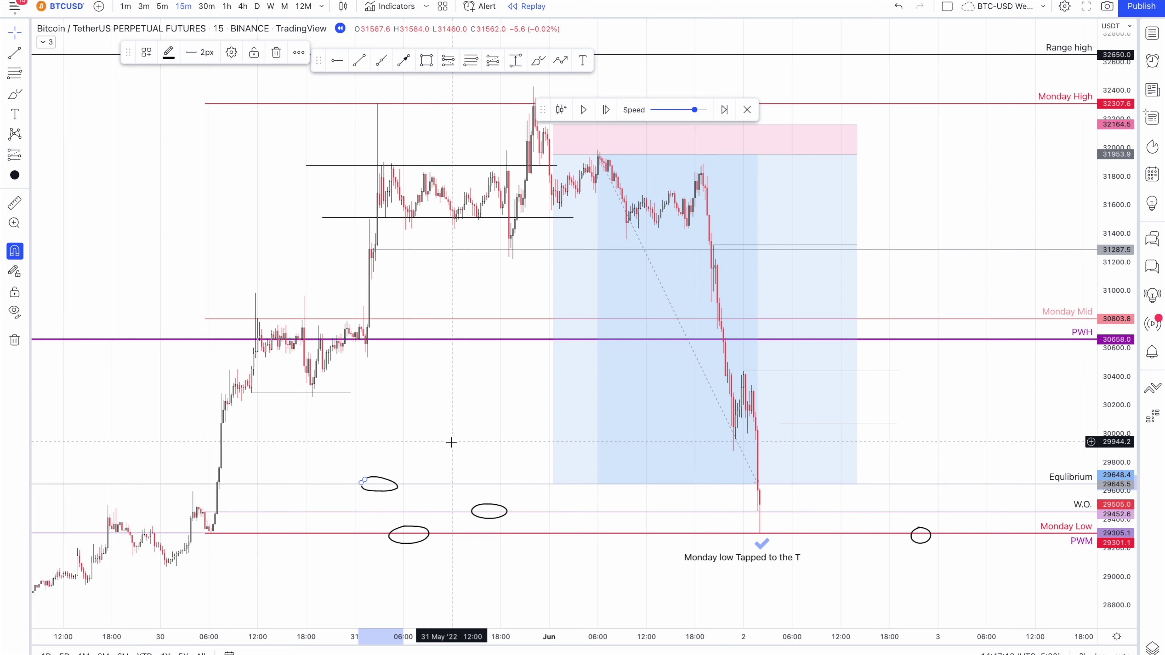
Delete the Equilibrium, W.O. and left Monday Low ellipses, then step the replay one candle.
{"action": "key", "text": "Delete"}
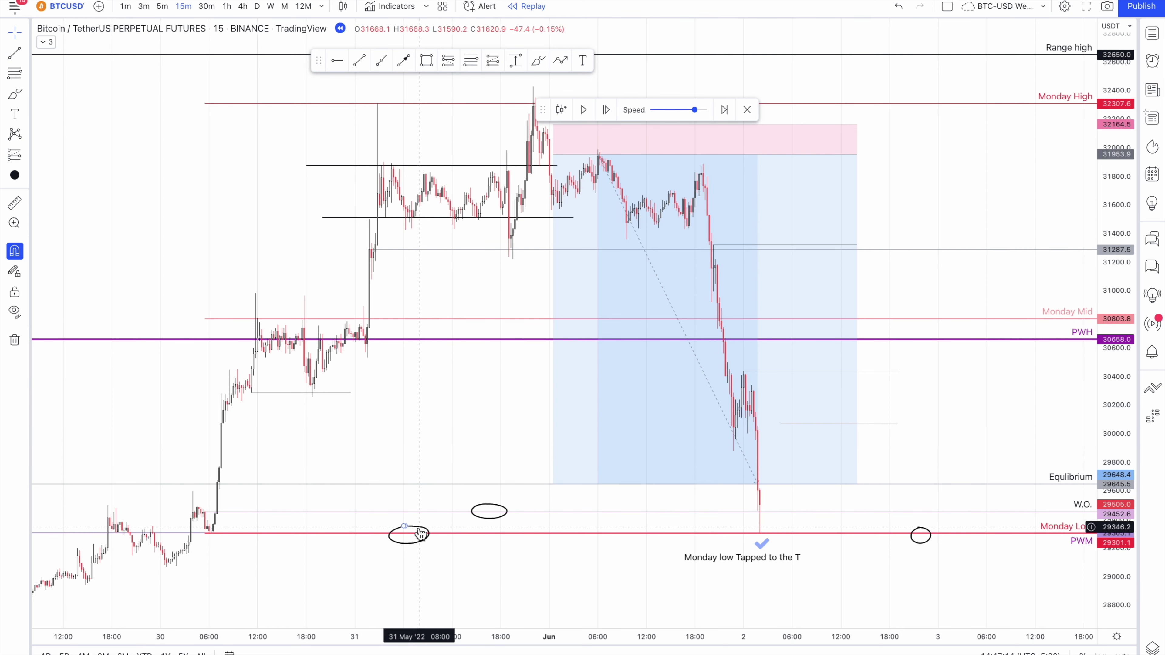
{"action": "left_click", "coordinate": [488, 510]}
{"action": "key", "text": "Delete"}
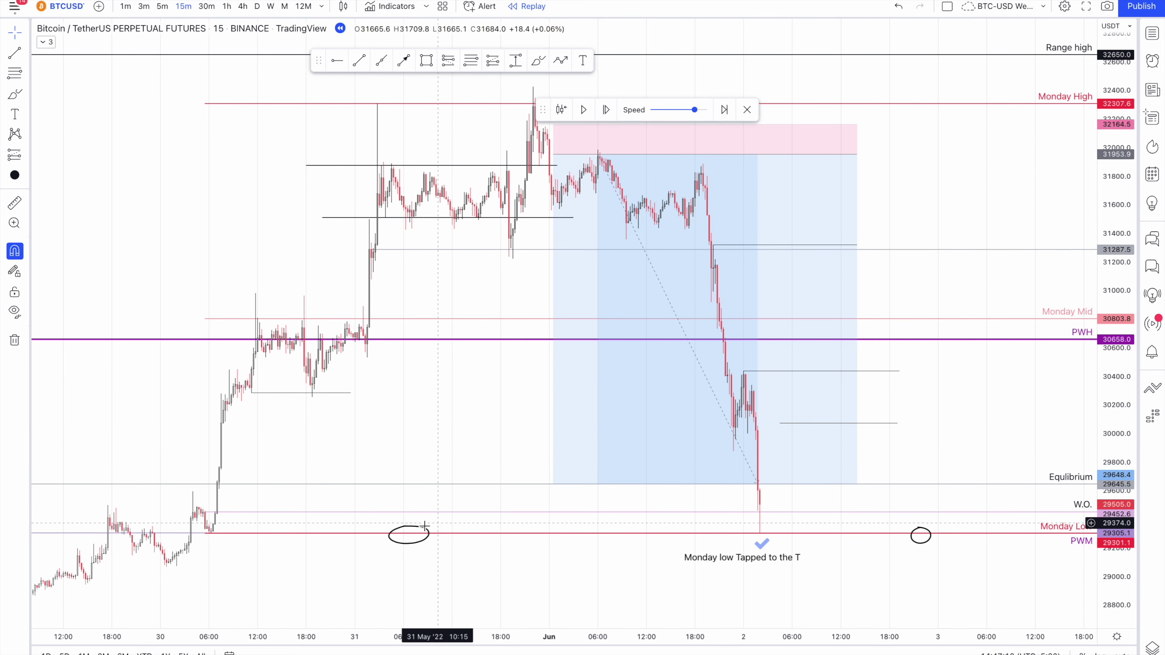
{"action": "key", "text": "Delete"}
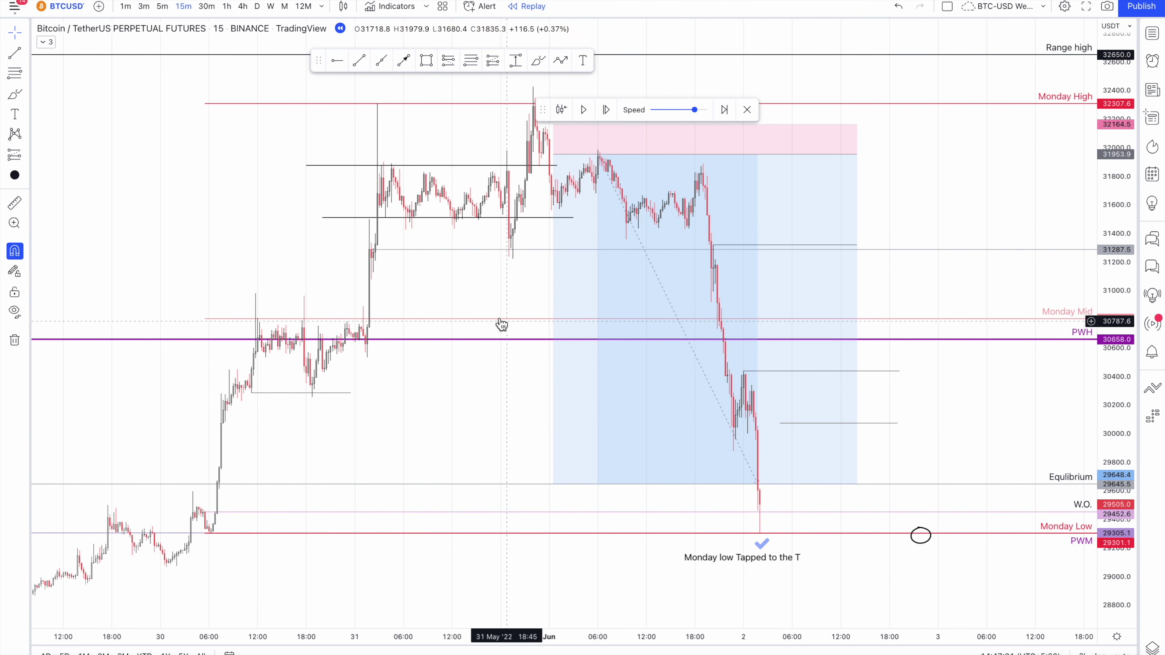
{"action": "left_click", "coordinate": [606, 111]}
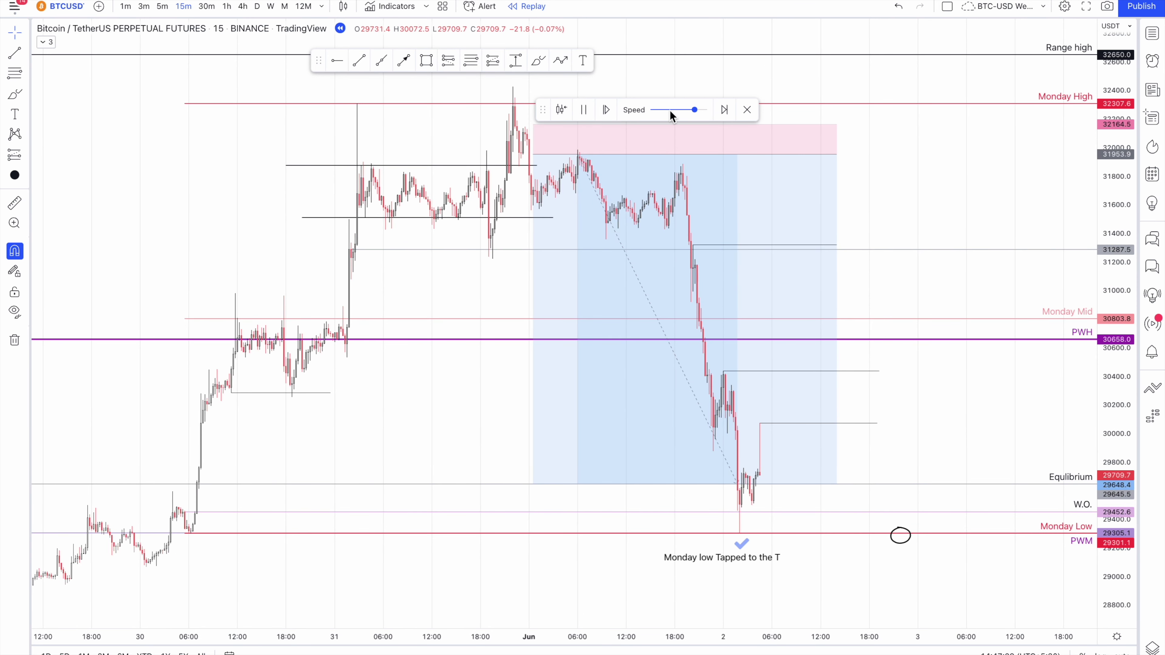
Run the replay at maximum speed to about 29,950, pause, and recentre the chart on recent candles.
{"action": "mouse_move", "coordinate": [695, 111]}
{"action": "left_click_drag", "start_coordinate": [695, 110], "coordinate": [705, 110]}
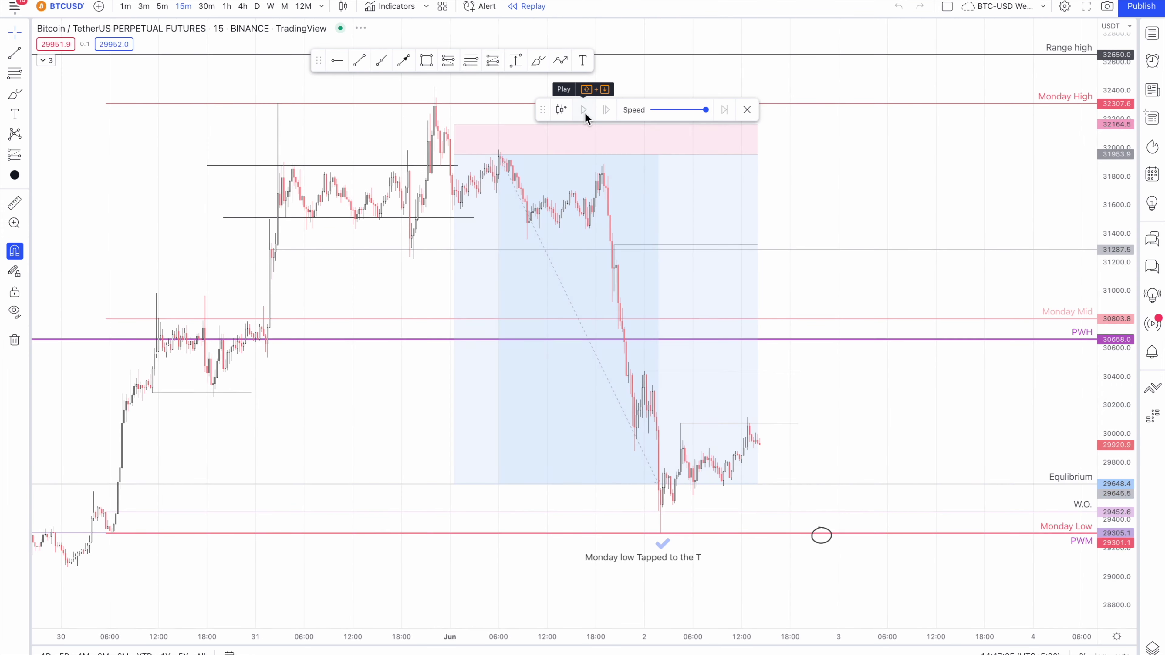
{"action": "left_click", "coordinate": [584, 112]}
{"action": "left_click_drag", "start_coordinate": [627, 399], "coordinate": [471, 400]}
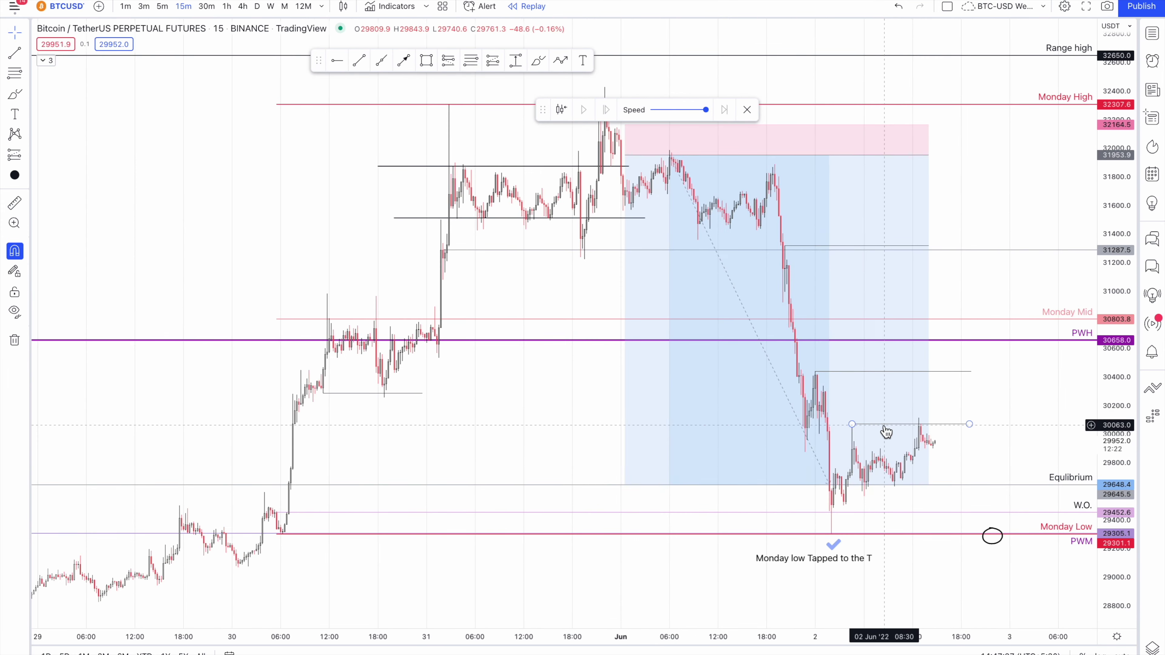
{"action": "scroll", "coordinate": [888, 430], "scroll_direction": "up", "scroll_amount": 3}
{"action": "left_click", "coordinate": [878, 424]}
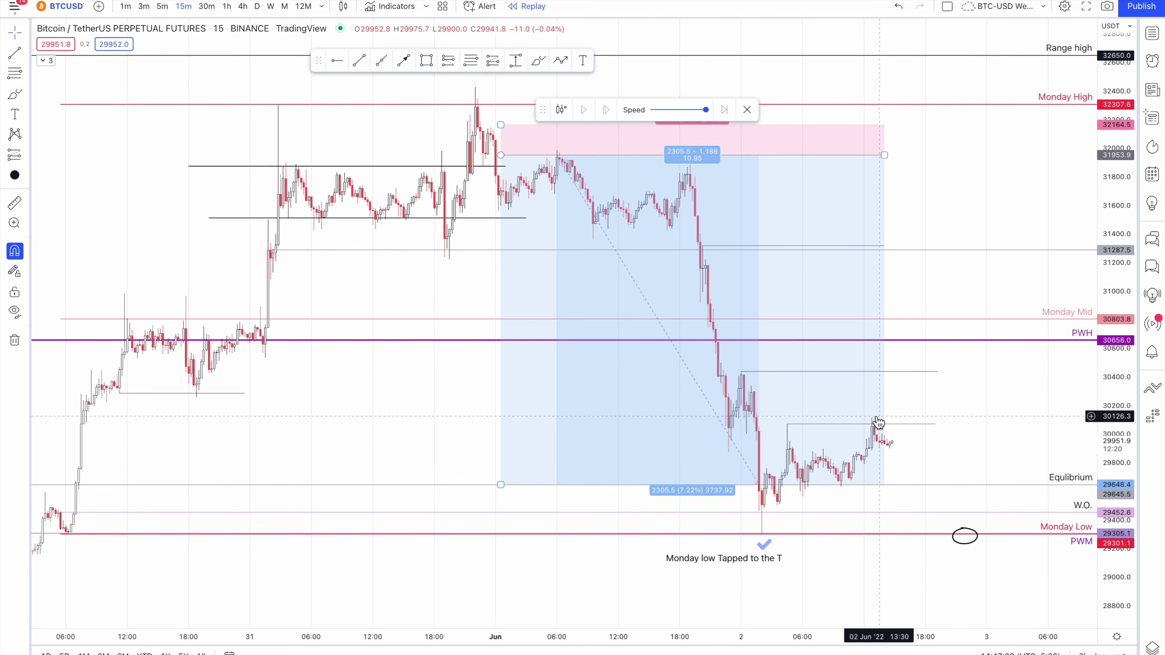
{"action": "left_click", "coordinate": [907, 419]}
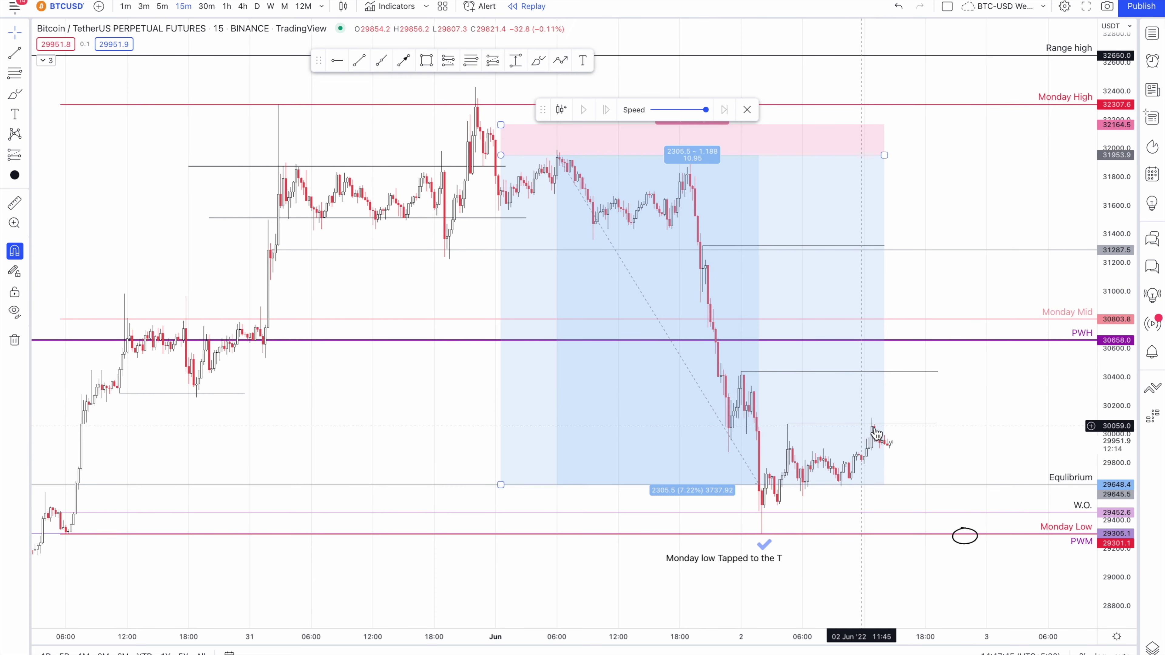
{"action": "mouse_move", "coordinate": [915, 406]}
{"action": "left_mouse_down"}
{"action": "mouse_move", "coordinate": [889, 417]}
{"action": "mouse_move", "coordinate": [941, 419]}
{"action": "mouse_move", "coordinate": [925, 421]}
{"action": "left_mouse_up"}
{"action": "scroll", "coordinate": [909, 419], "scroll_direction": "down", "scroll_amount": 1}
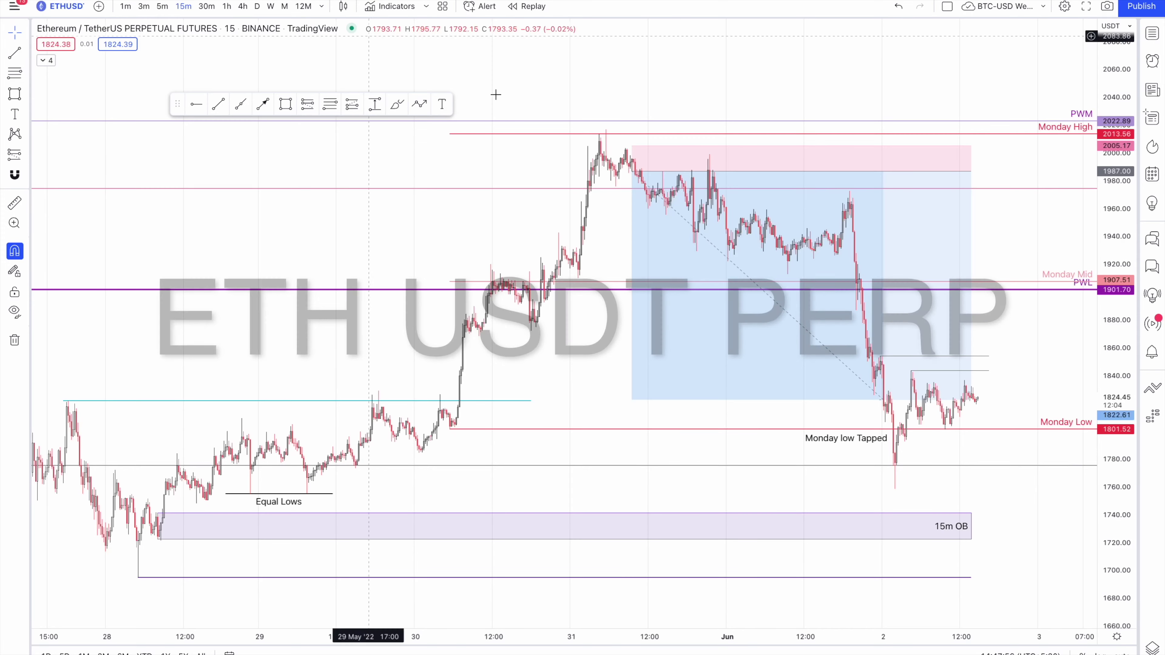
Start bar replay on the ETHUSD chart from the 31 May 02:00 candle.
{"action": "left_click", "coordinate": [541, 10]}
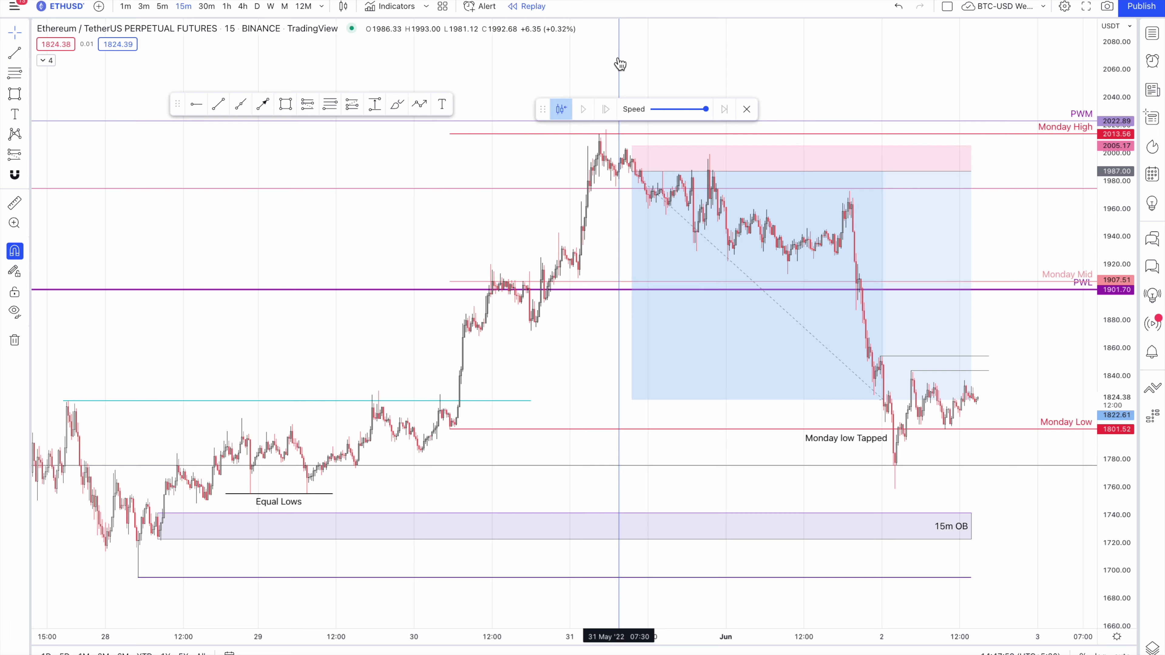
{"action": "left_click", "coordinate": [585, 186]}
{"action": "left_click_drag", "start_coordinate": [585, 232], "coordinate": [770, 236]}
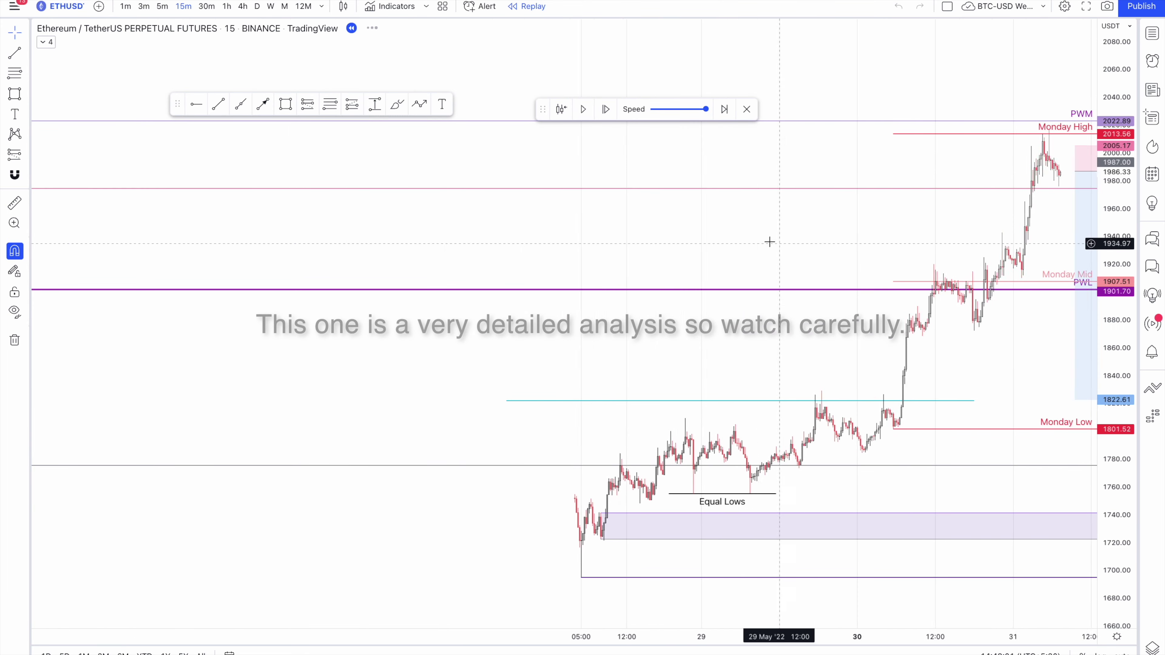
{"action": "left_click_drag", "start_coordinate": [878, 232], "coordinate": [602, 237]}
{"action": "scroll", "coordinate": [602, 237], "scroll_direction": "right", "scroll_amount": 10}
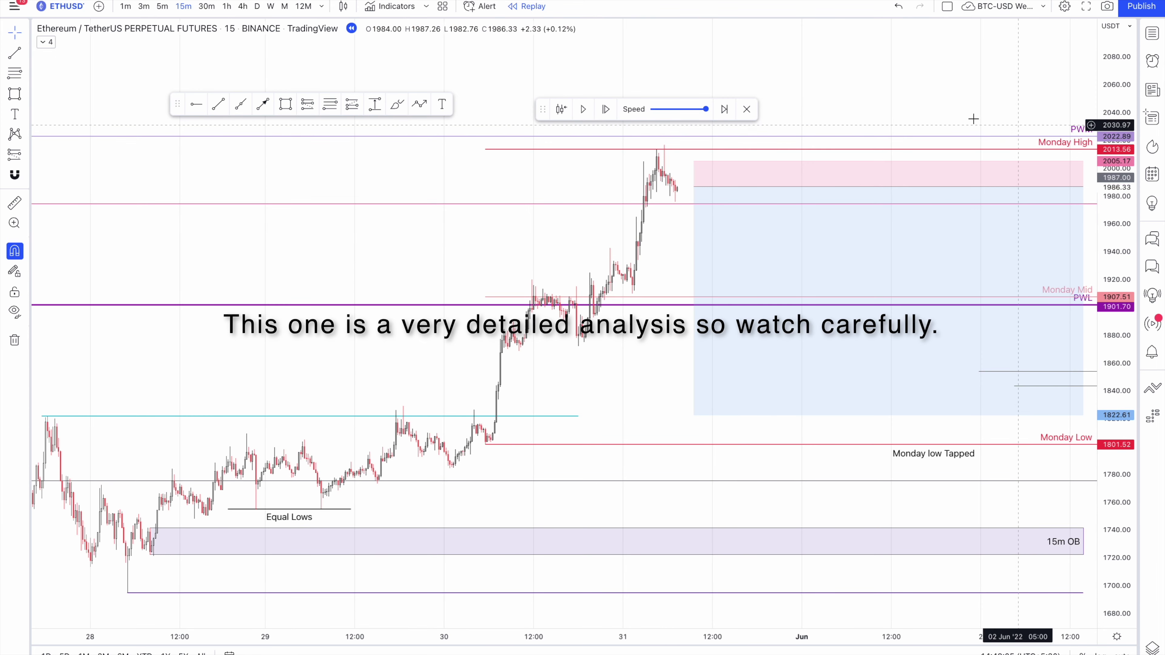
Move the replay controls off the candles and frame the latest bars with a stretched price scale.
{"action": "left_click_drag", "start_coordinate": [542, 109], "coordinate": [251, 242]}
{"action": "left_click_drag", "start_coordinate": [746, 112], "coordinate": [674, 52]}
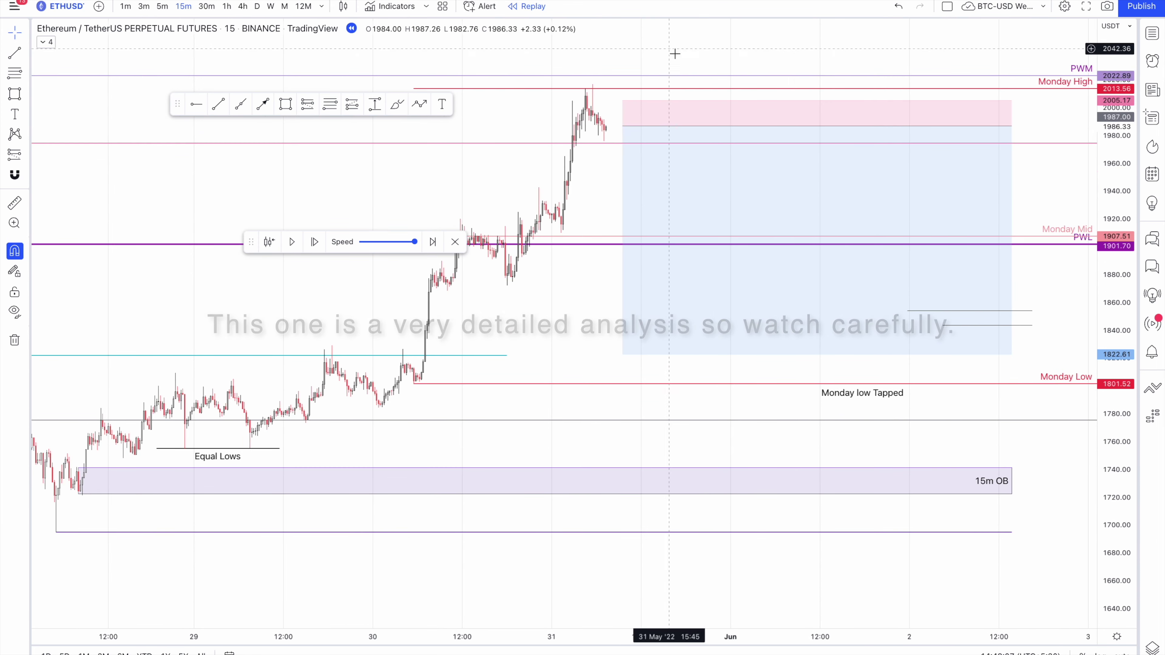
{"action": "left_click_drag", "start_coordinate": [1108, 191], "coordinate": [1061, 173]}
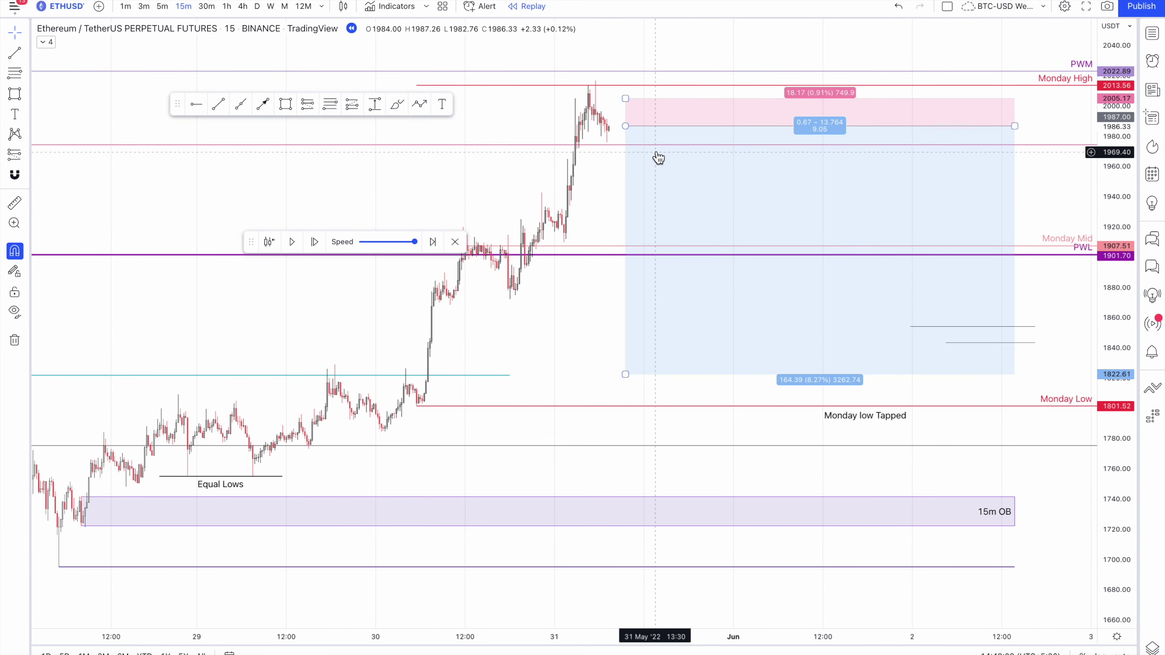
{"action": "left_click_drag", "start_coordinate": [560, 114], "coordinate": [561, 120]}
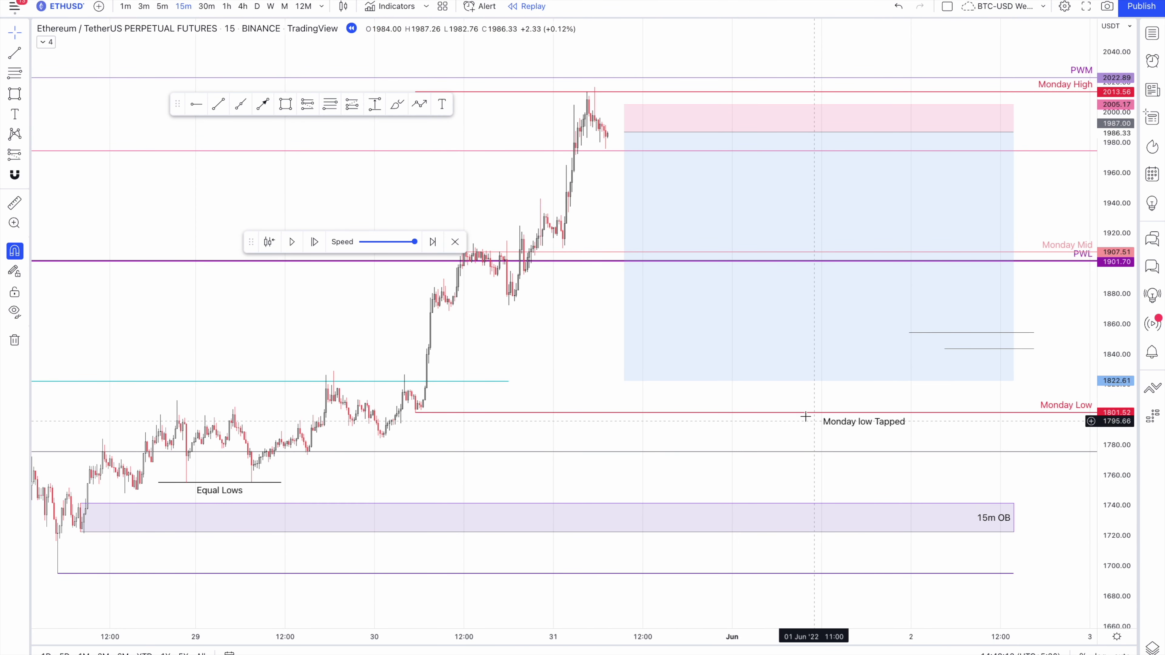
{"action": "scroll", "coordinate": [655, 433], "scroll_direction": "down", "scroll_amount": 2}
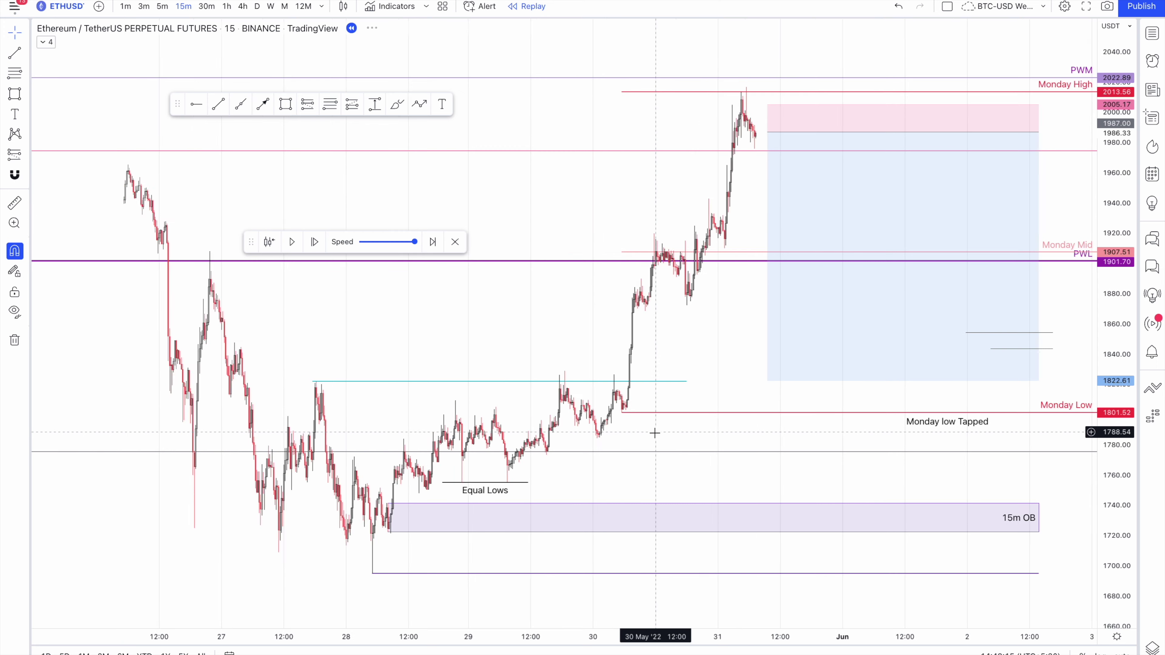
{"action": "scroll", "coordinate": [651, 434], "scroll_direction": "down", "scroll_amount": 2}
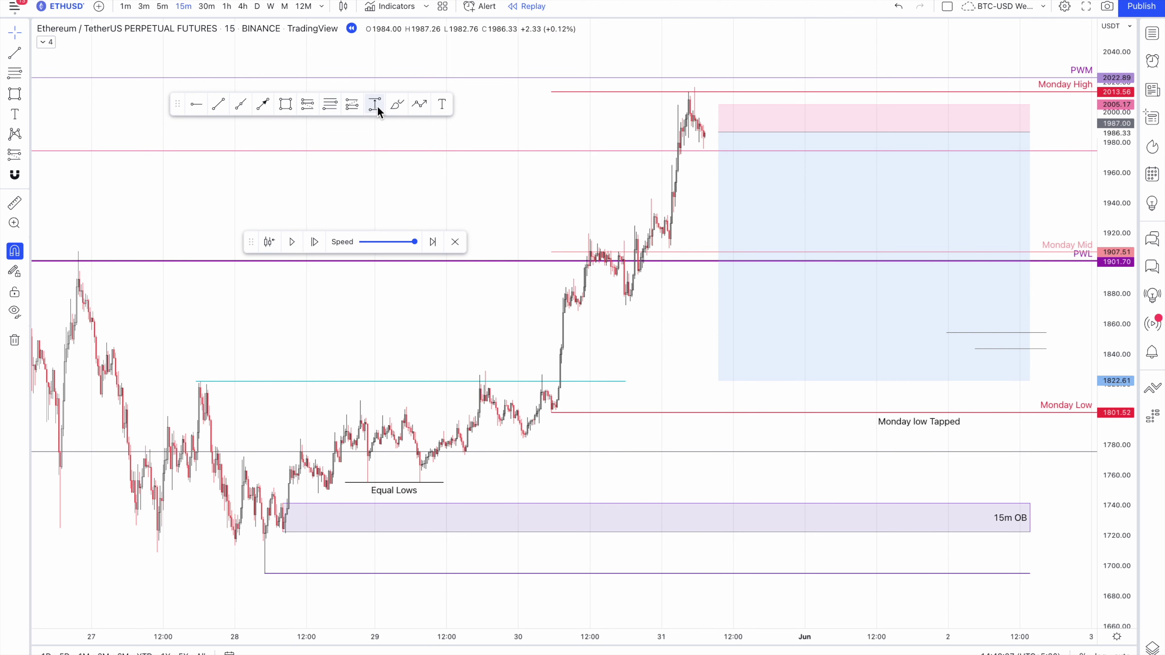
{"action": "left_click", "coordinate": [391, 107]}
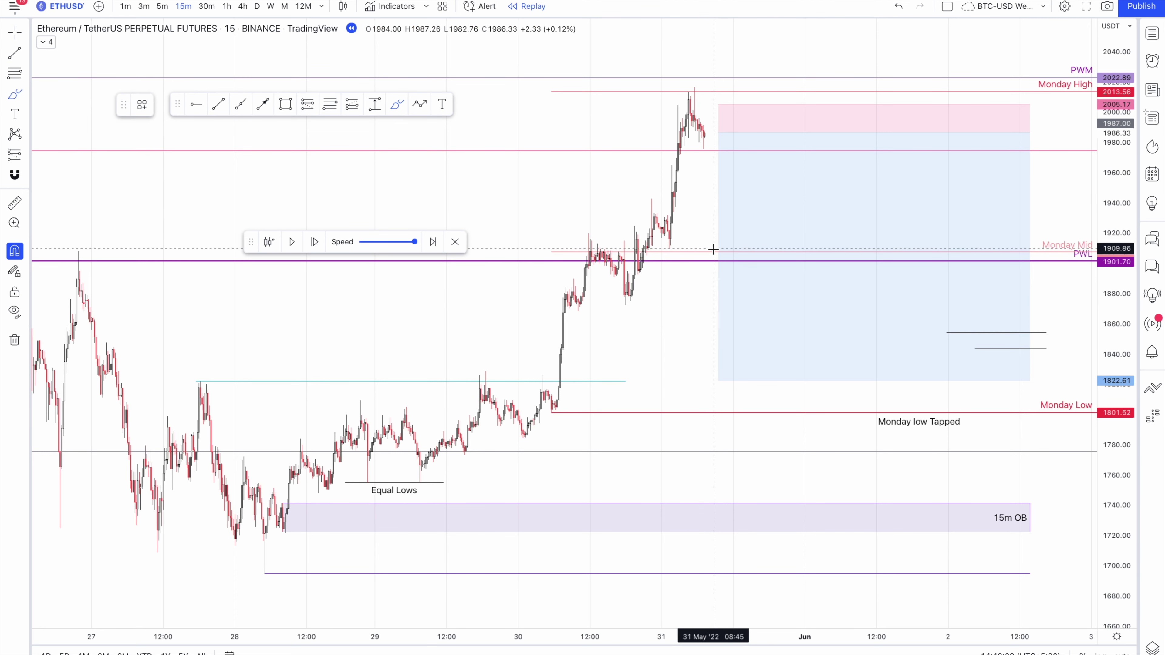
{"action": "mouse_move", "coordinate": [720, 251]}
{"action": "left_mouse_down"}
{"action": "mouse_move", "coordinate": [689, 258]}
{"action": "mouse_move", "coordinate": [738, 262]}
{"action": "mouse_move", "coordinate": [700, 250]}
{"action": "left_mouse_up"}
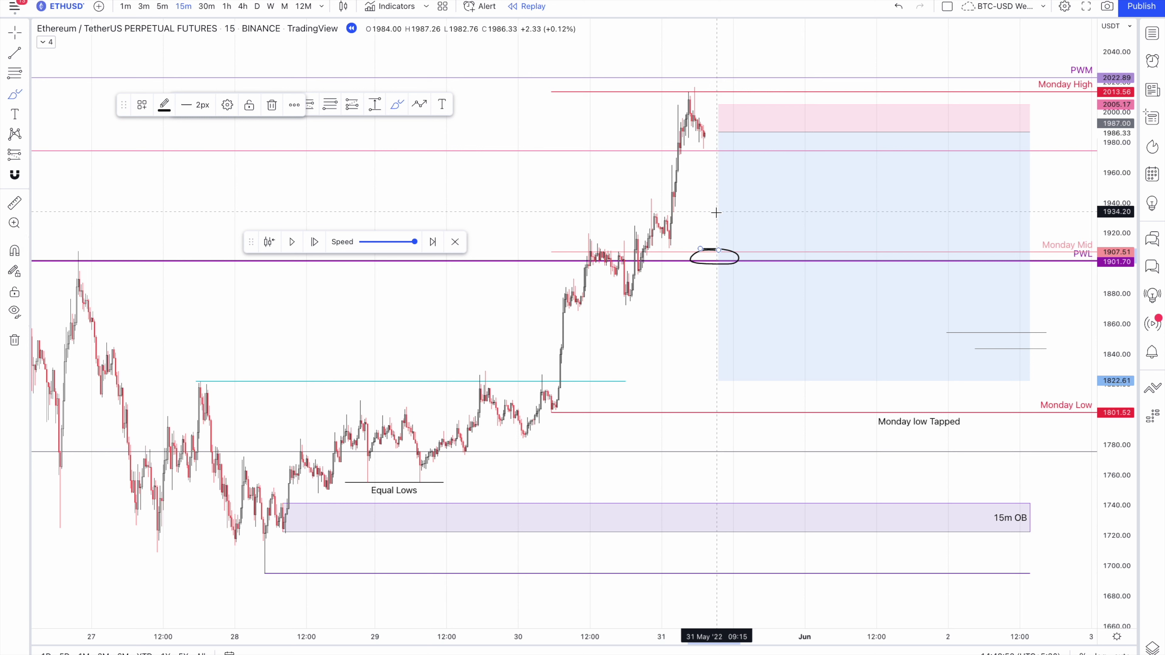
{"action": "key", "text": "ctrl+z"}
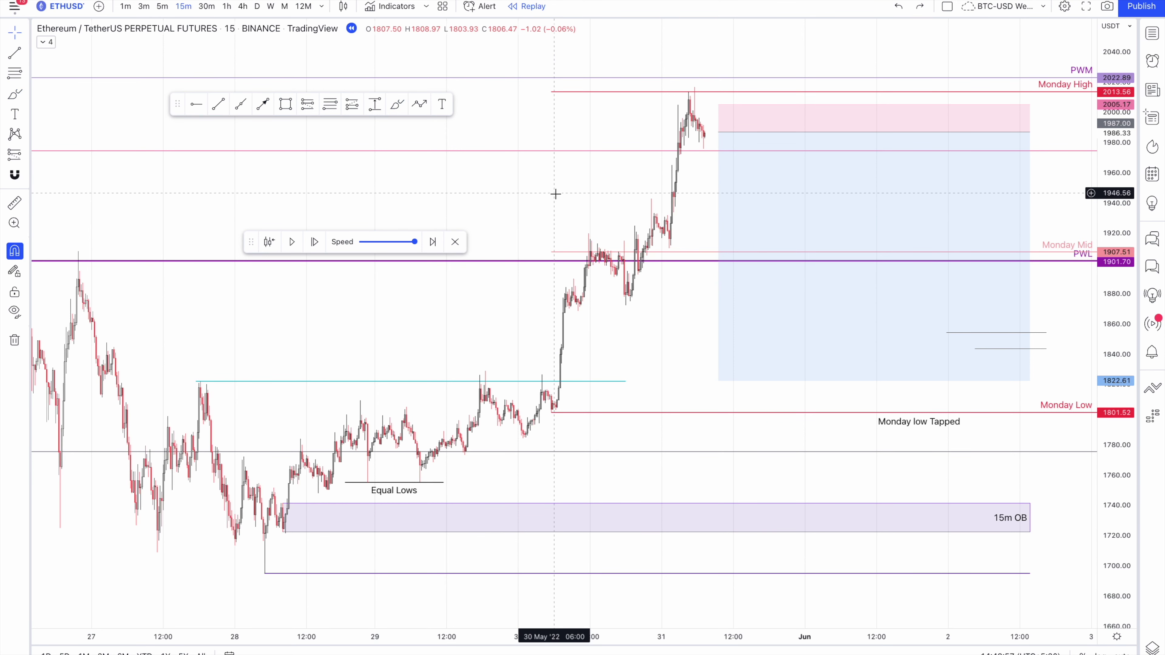
Pan and zoom the replay chart back toward the 31 May candles.
{"action": "left_click_drag", "start_coordinate": [507, 195], "coordinate": [557, 194]}
{"action": "scroll", "coordinate": [565, 192], "scroll_direction": "up", "scroll_amount": 3}
{"action": "left_click_drag", "start_coordinate": [440, 180], "coordinate": [557, 177]}
{"action": "scroll", "coordinate": [552, 176], "scroll_direction": "up", "scroll_amount": 3}
{"action": "left_click_drag", "start_coordinate": [483, 186], "coordinate": [535, 218]}
{"action": "scroll", "coordinate": [534, 218], "scroll_direction": "up", "scroll_amount": 1}
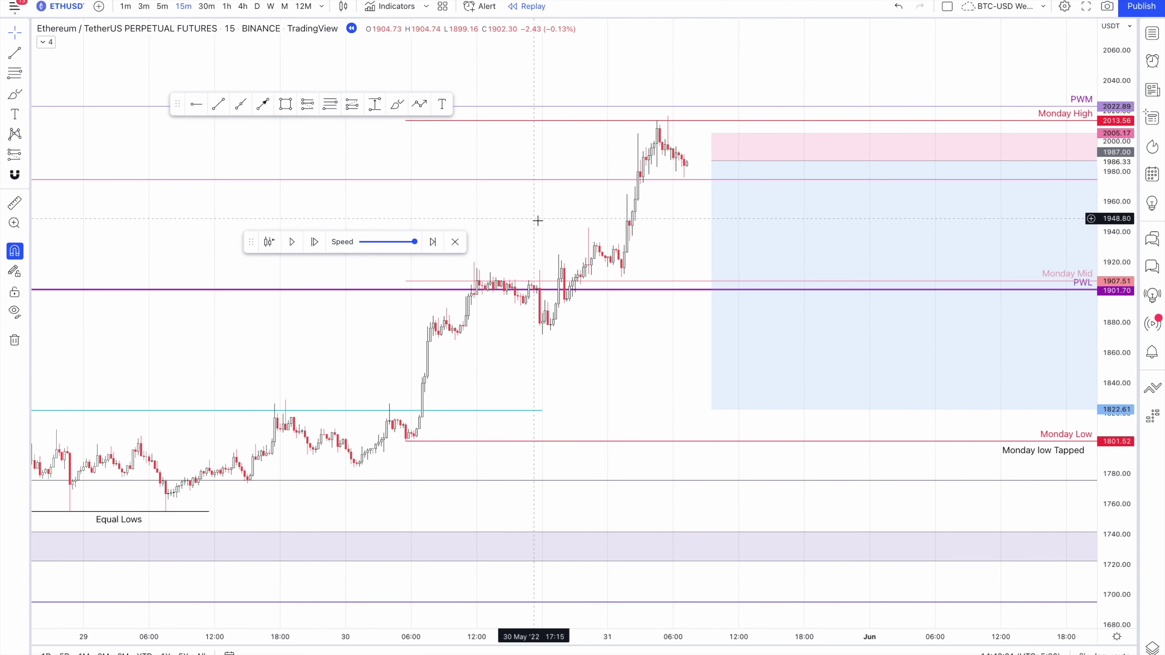
{"action": "left_click_drag", "start_coordinate": [675, 234], "coordinate": [539, 230]}
{"action": "scroll", "coordinate": [648, 239], "scroll_direction": "down", "scroll_amount": 2}
{"action": "scroll", "coordinate": [568, 246], "scroll_direction": "down", "scroll_amount": 3}
{"action": "scroll", "coordinate": [539, 230], "scroll_direction": "up", "scroll_amount": 2}
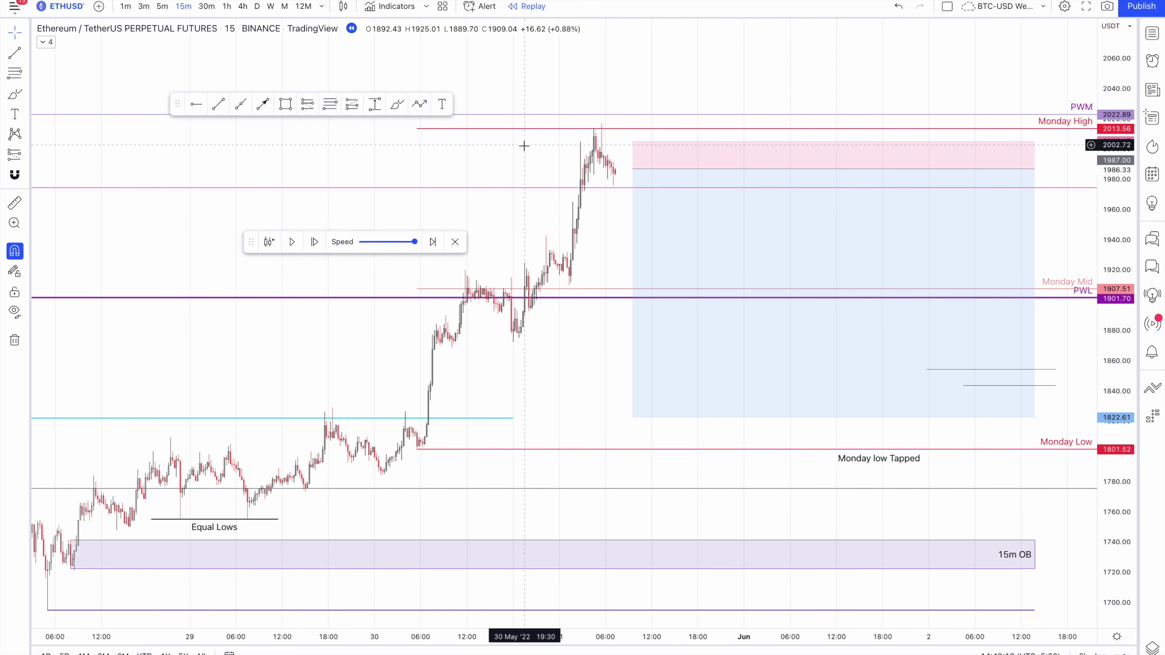
Centre the view on the 31 May high and pick the filled circle marker for it.
{"action": "left_click_drag", "start_coordinate": [518, 151], "coordinate": [522, 207]}
{"action": "left_click_drag", "start_coordinate": [1116, 294], "coordinate": [1110, 114]}
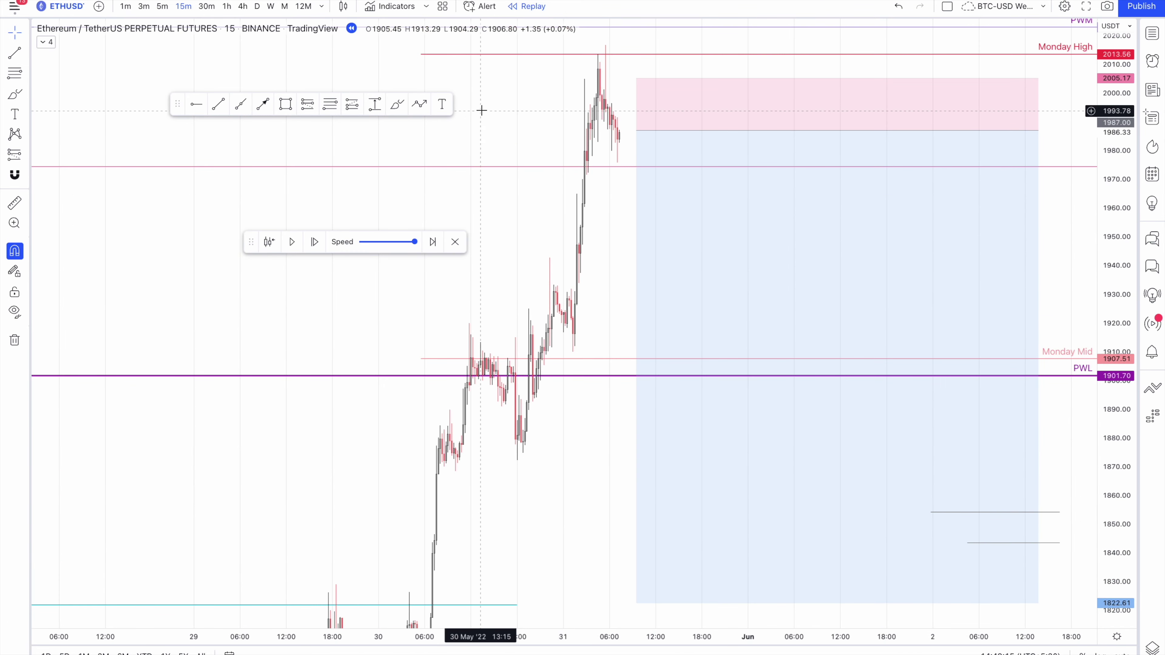
{"action": "left_click_drag", "start_coordinate": [510, 142], "coordinate": [683, 314]}
{"action": "scroll", "coordinate": [683, 315], "scroll_direction": "up", "scroll_amount": 2}
{"action": "scroll", "coordinate": [684, 315], "scroll_direction": "up", "scroll_amount": 6}
{"action": "left_click_drag", "start_coordinate": [595, 140], "coordinate": [839, 109]}
{"action": "scroll", "coordinate": [840, 109], "scroll_direction": "up", "scroll_amount": 3}
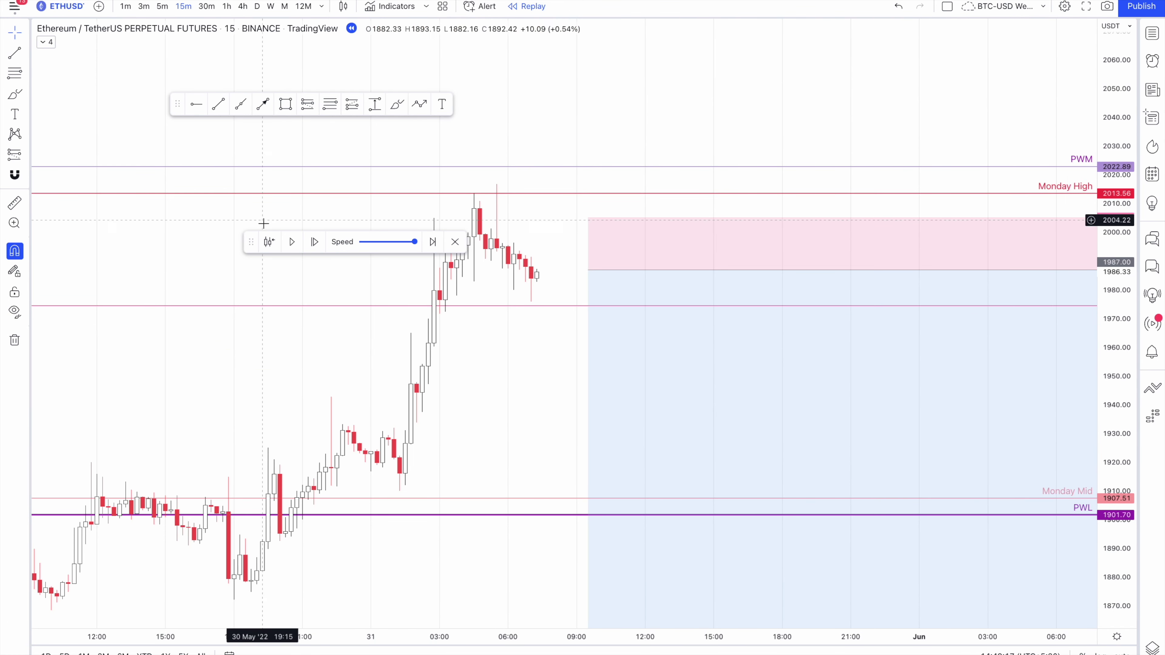
{"action": "left_click", "coordinate": [44, 175]}
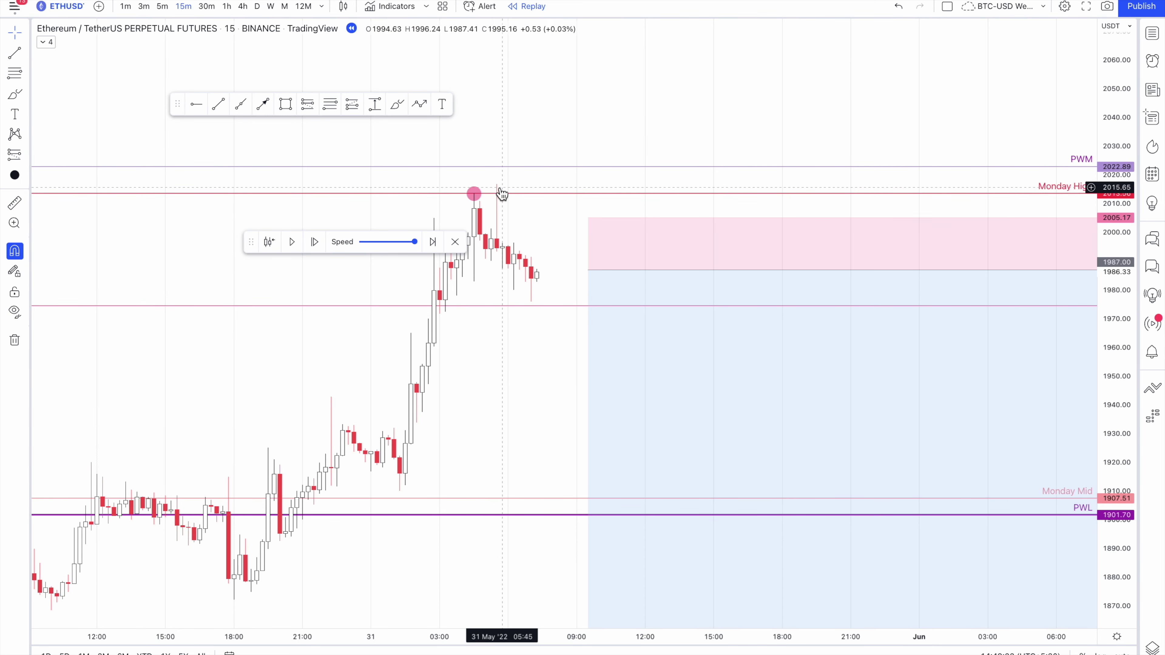
Delete the pink dot marker from the 31 May high.
{"action": "left_click", "coordinate": [475, 194]}
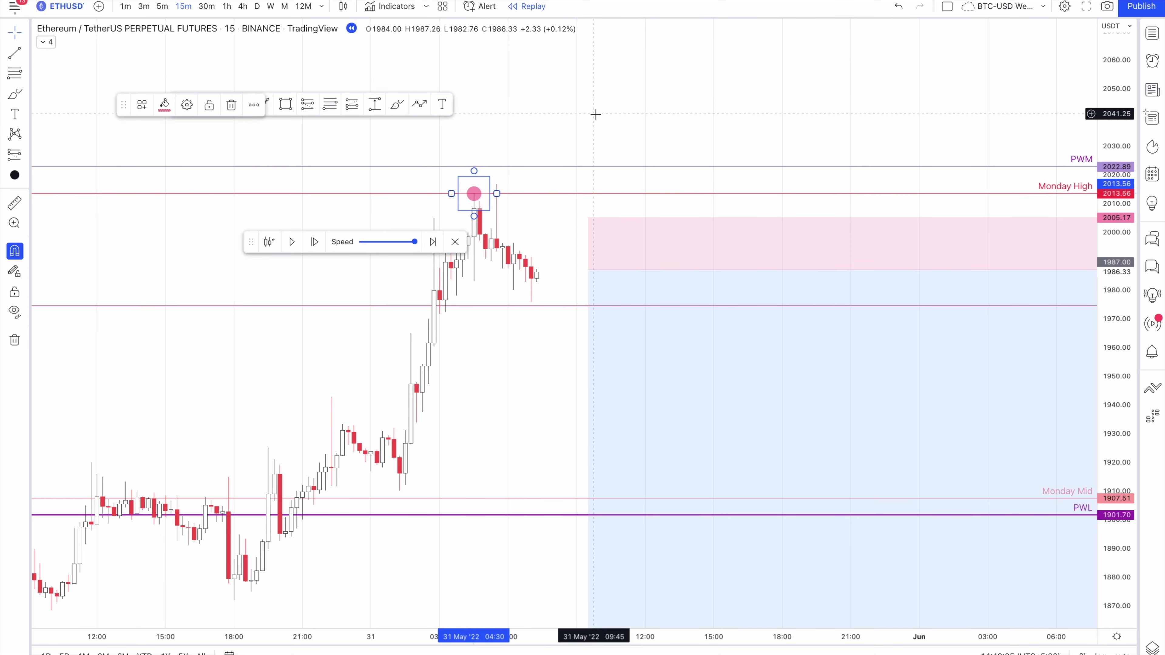
{"action": "key", "text": "Delete"}
{"action": "left_click_drag", "start_coordinate": [536, 193], "coordinate": [523, 154]}
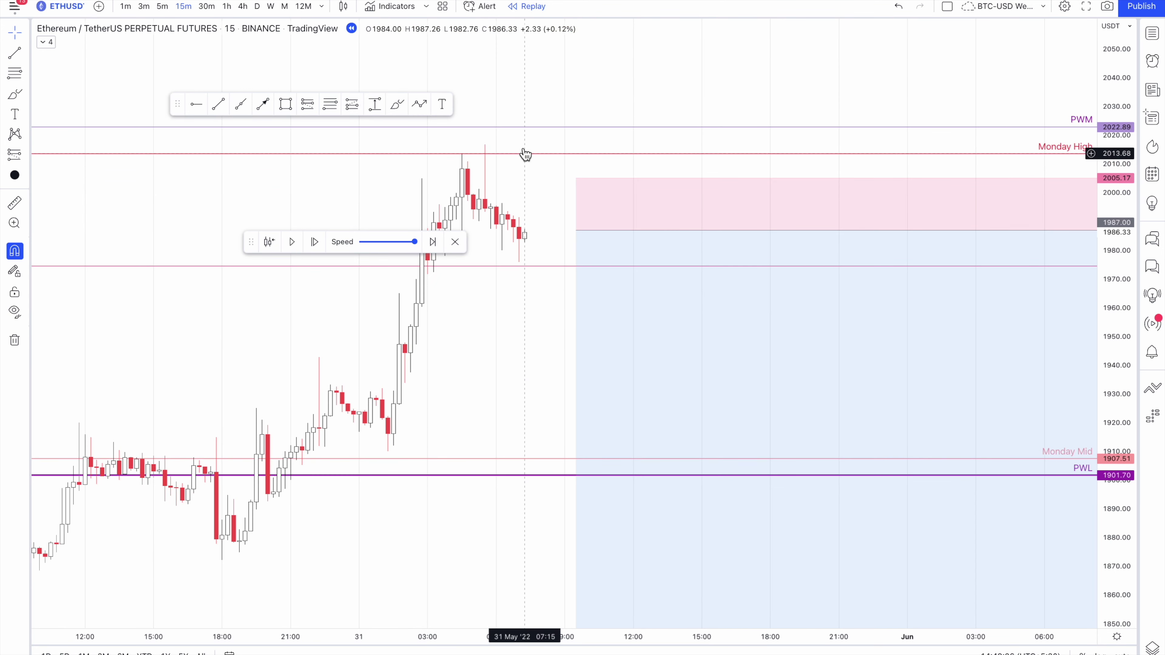
Step the replay forward bar by bar until price reaches 1979.74.
{"action": "left_click", "coordinate": [315, 242]}
{"action": "left_click", "coordinate": [315, 242]}
{"action": "left_click", "coordinate": [315, 241]}
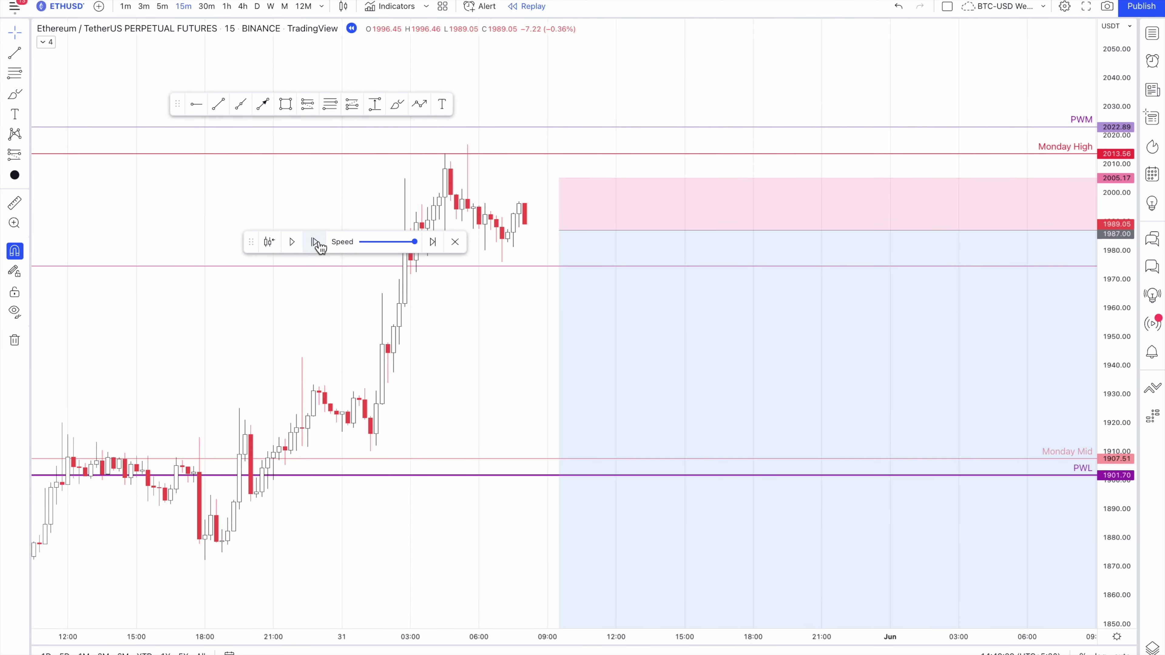
{"action": "left_click", "coordinate": [315, 241]}
{"action": "left_click", "coordinate": [315, 242]}
{"action": "left_click", "coordinate": [317, 243]}
{"action": "left_click", "coordinate": [316, 243]}
{"action": "left_click", "coordinate": [315, 241]}
{"action": "left_click", "coordinate": [316, 241]}
{"action": "left_click", "coordinate": [315, 242]}
{"action": "left_click", "coordinate": [315, 242]}
{"action": "left_click", "coordinate": [316, 241]}
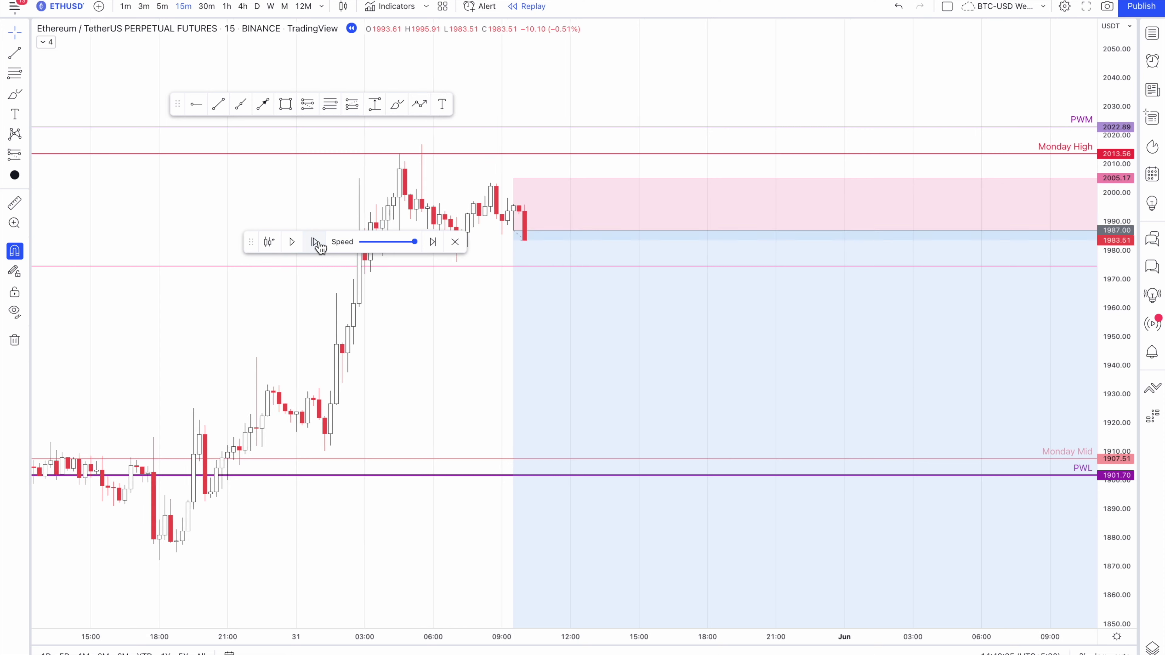
{"action": "left_click", "coordinate": [319, 245]}
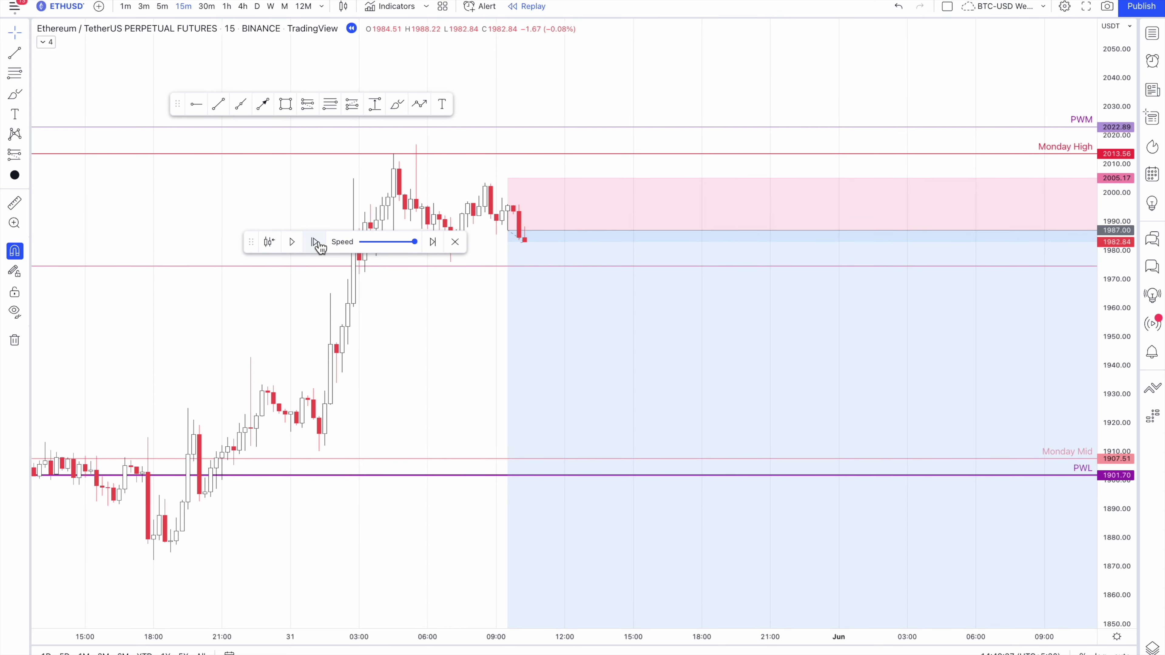
{"action": "left_click", "coordinate": [318, 242]}
{"action": "left_click", "coordinate": [318, 243]}
{"action": "left_click", "coordinate": [318, 242]}
{"action": "left_click", "coordinate": [773, 80]}
Zoom out and pan the chart to show more history around the current price.
{"action": "left_click_drag", "start_coordinate": [772, 81], "coordinate": [571, 89]}
{"action": "scroll", "coordinate": [749, 73], "scroll_direction": "down", "scroll_amount": 3}
{"action": "left_click_drag", "start_coordinate": [785, 86], "coordinate": [753, 57]}
{"action": "scroll", "coordinate": [878, 61], "scroll_direction": "down", "scroll_amount": 2}
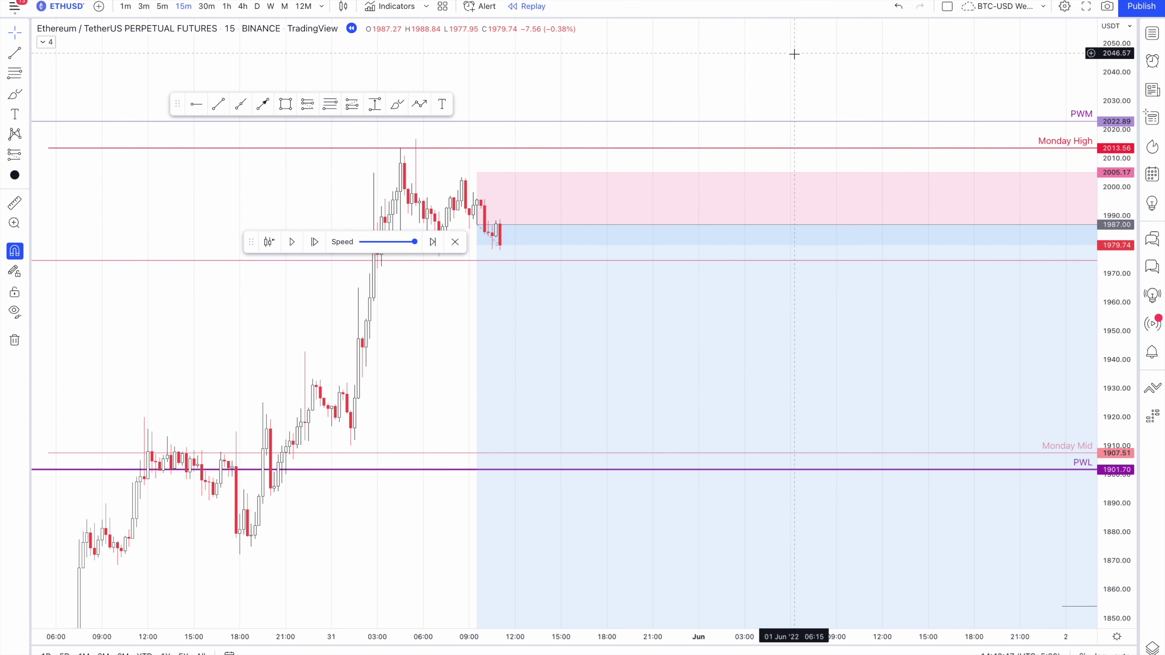
{"action": "scroll", "coordinate": [818, 62], "scroll_direction": "down", "scroll_amount": 1}
{"action": "scroll", "coordinate": [818, 61], "scroll_direction": "up", "scroll_amount": 2}
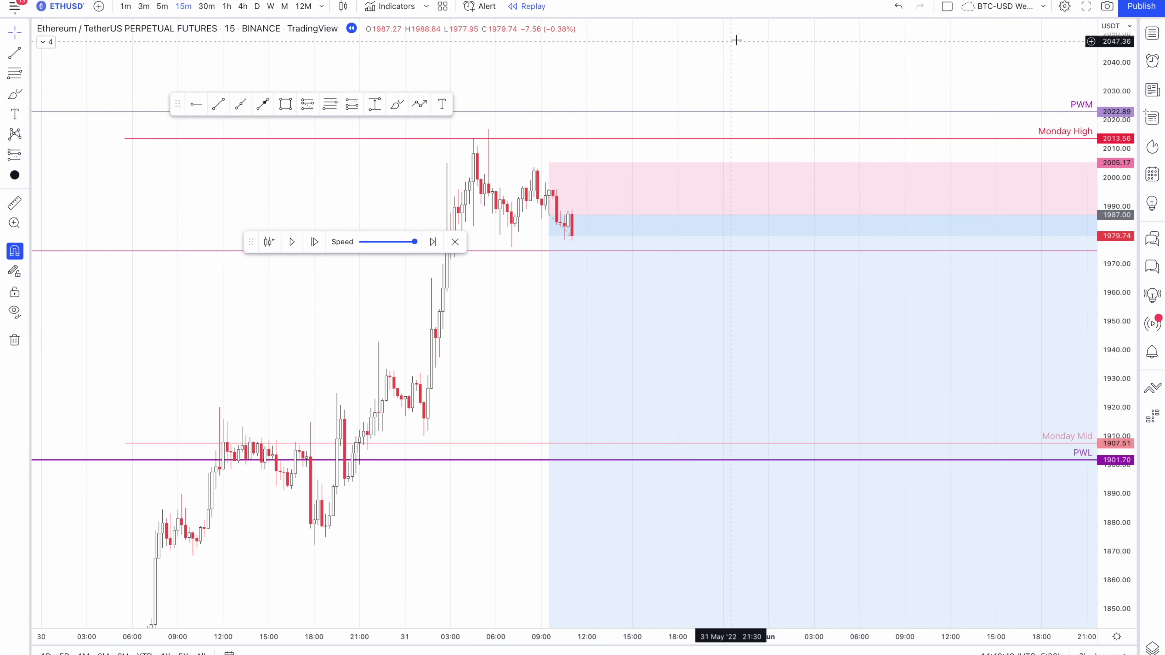
Pan and rescale the 5-minute chart around the recent rally candles.
{"action": "left_click_drag", "start_coordinate": [600, 93], "coordinate": [689, 86]}
{"action": "scroll", "coordinate": [694, 91], "scroll_direction": "down", "scroll_amount": 2}
{"action": "scroll", "coordinate": [690, 89], "scroll_direction": "up", "scroll_amount": 1}
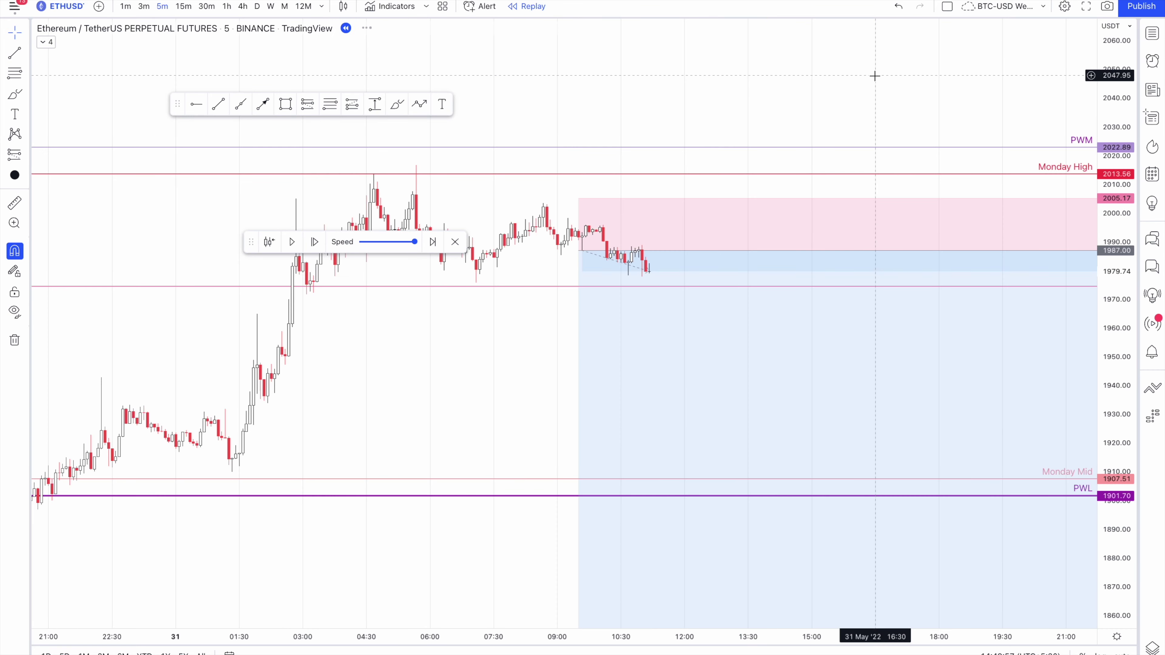
{"action": "scroll", "coordinate": [872, 75], "scroll_direction": "down", "scroll_amount": 3}
{"action": "scroll", "coordinate": [871, 73], "scroll_direction": "up", "scroll_amount": 1}
{"action": "left_click_drag", "start_coordinate": [871, 73], "coordinate": [833, 65]}
{"action": "left_click_drag", "start_coordinate": [667, 89], "coordinate": [725, 78]}
{"action": "left_click_drag", "start_coordinate": [1115, 307], "coordinate": [1114, 204]}
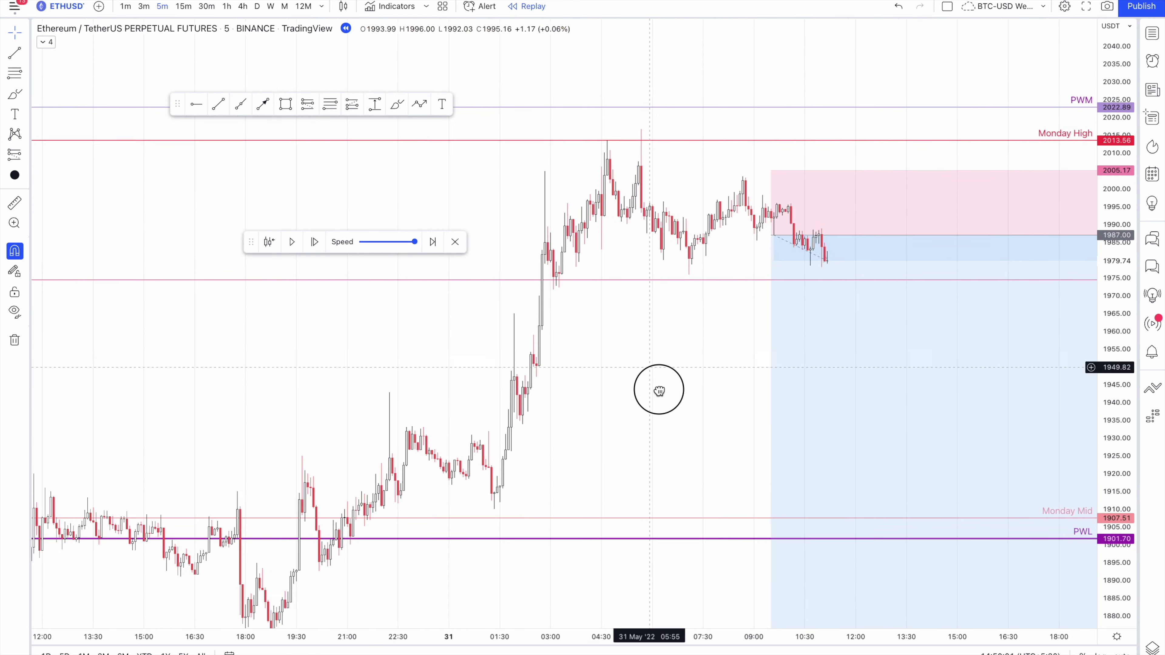
{"action": "left_click_drag", "start_coordinate": [644, 359], "coordinate": [677, 417]}
{"action": "scroll", "coordinate": [678, 275], "scroll_direction": "up", "scroll_amount": 3}
{"action": "scroll", "coordinate": [699, 111], "scroll_direction": "down", "scroll_amount": 2}
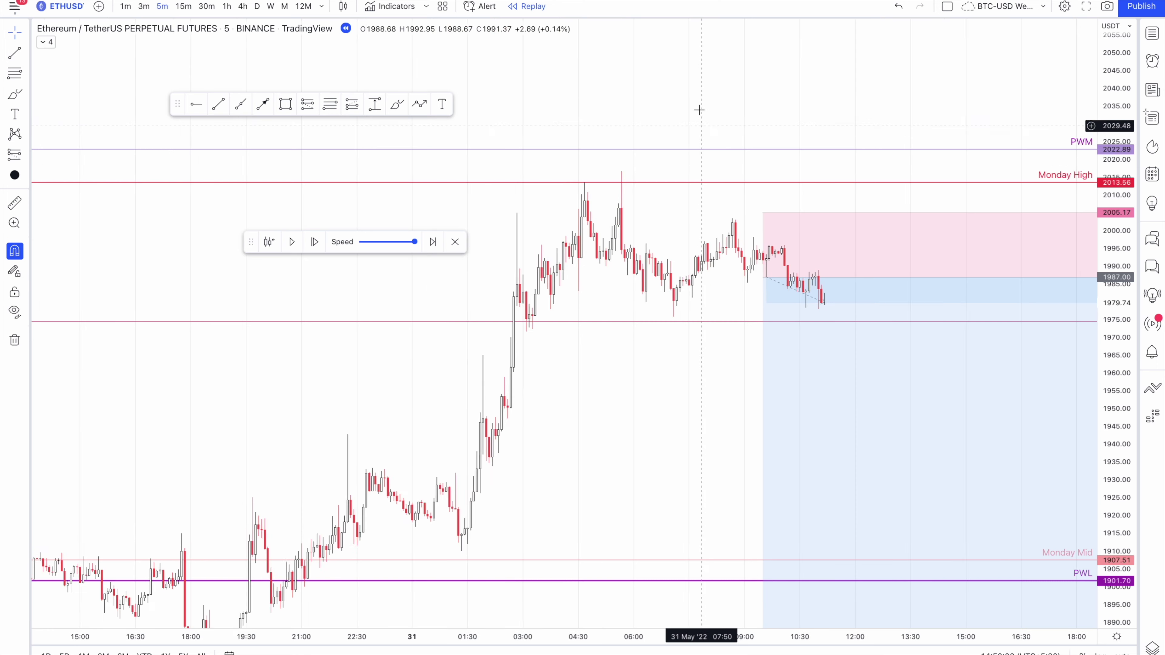
Brush freehand strokes up the rally to the high and along Monday High.
{"action": "left_click", "coordinate": [217, 105]}
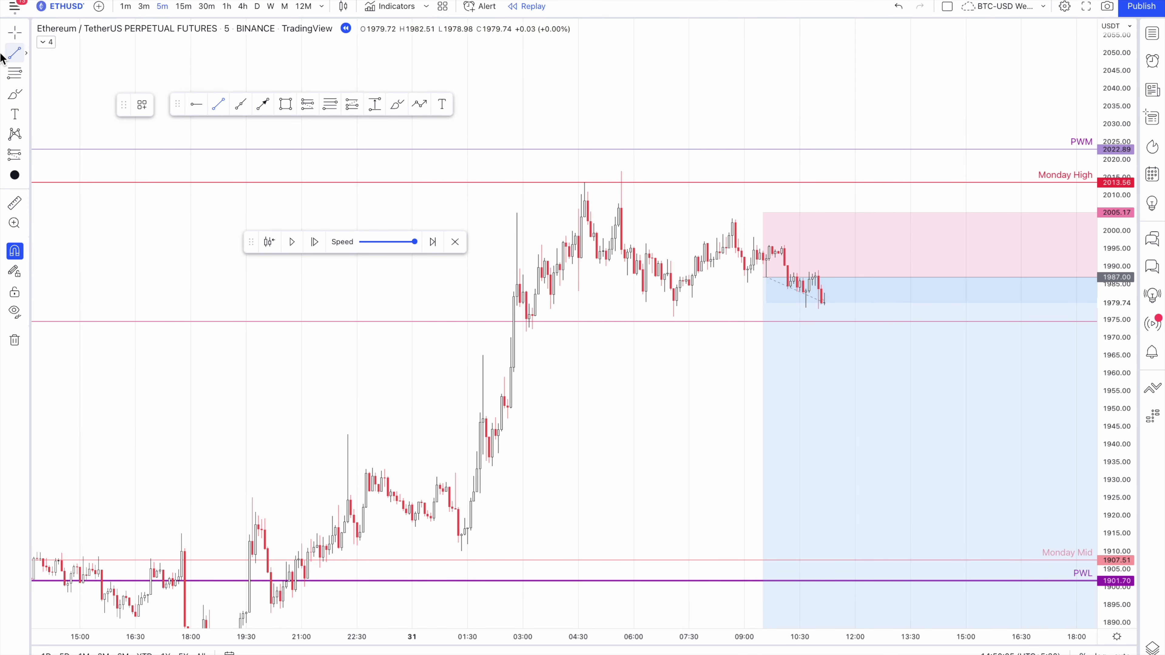
{"action": "left_click", "coordinate": [12, 38]}
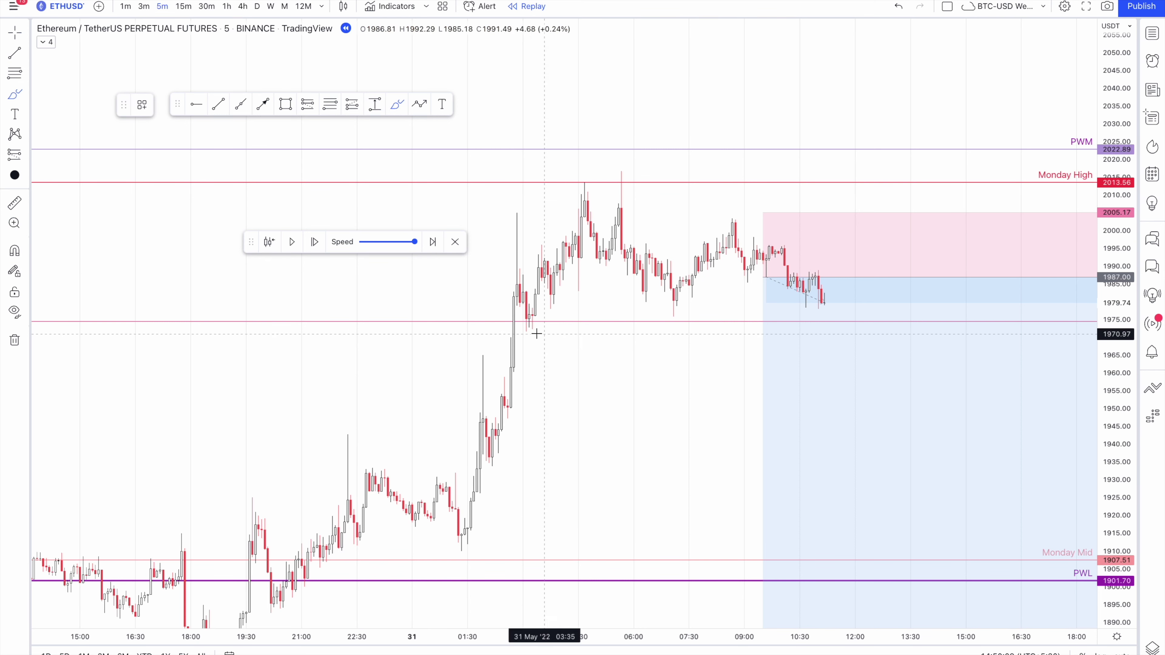
{"action": "mouse_move", "coordinate": [510, 330]}
{"action": "left_mouse_down"}
{"action": "mouse_move", "coordinate": [514, 214]}
{"action": "mouse_move", "coordinate": [599, 210]}
{"action": "left_mouse_up"}
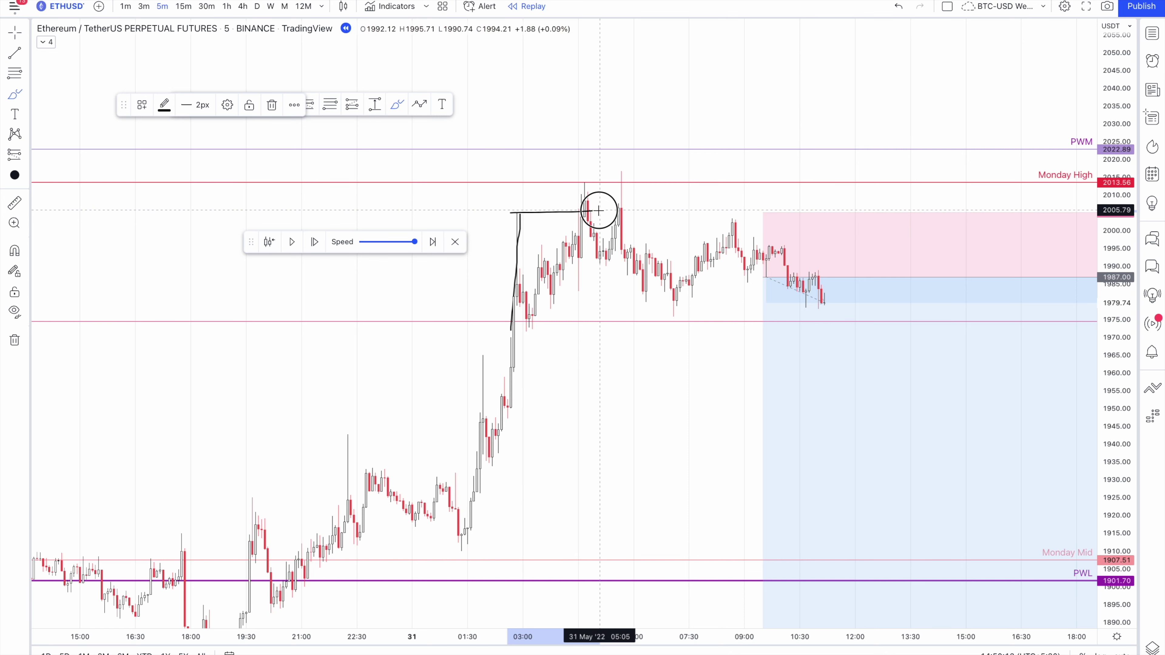
{"action": "mouse_move", "coordinate": [518, 224]}
{"action": "left_mouse_down"}
{"action": "mouse_move", "coordinate": [535, 331]}
{"action": "mouse_move", "coordinate": [551, 330]}
{"action": "mouse_move", "coordinate": [584, 181]}
{"action": "mouse_move", "coordinate": [518, 216]}
{"action": "mouse_move", "coordinate": [533, 219]}
{"action": "left_mouse_up"}
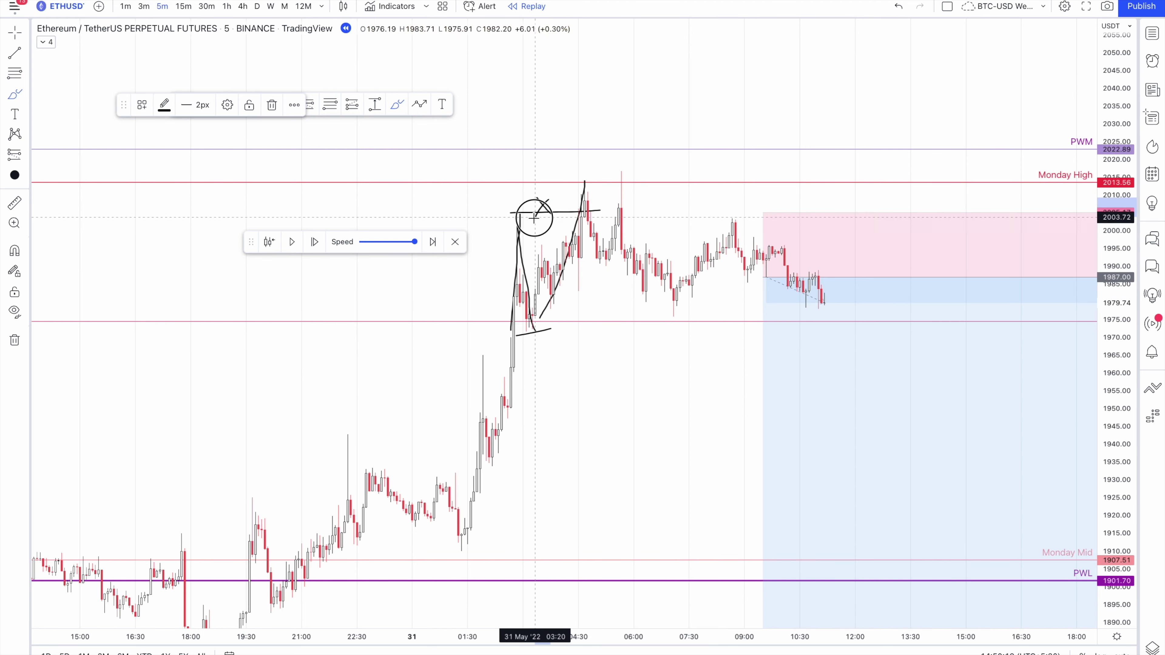
{"action": "mouse_move", "coordinate": [577, 181]}
{"action": "left_mouse_down"}
{"action": "mouse_move", "coordinate": [632, 180]}
{"action": "mouse_move", "coordinate": [577, 180]}
{"action": "mouse_move", "coordinate": [608, 267]}
{"action": "left_mouse_up"}
{"action": "left_click", "coordinate": [612, 266]}
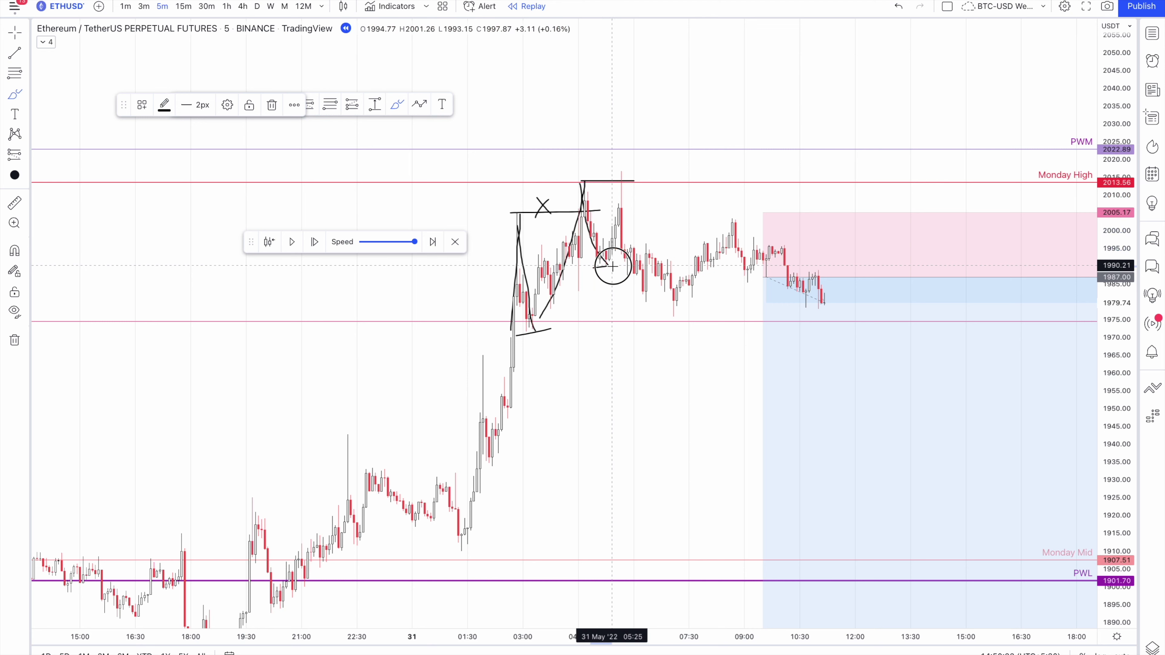
Sketch a loop above Monday High, write BOS and MSB below, then undo the last stroke.
{"action": "mouse_move", "coordinate": [613, 169]}
{"action": "left_mouse_down"}
{"action": "mouse_move", "coordinate": [652, 178]}
{"action": "mouse_move", "coordinate": [653, 167]}
{"action": "left_mouse_up"}
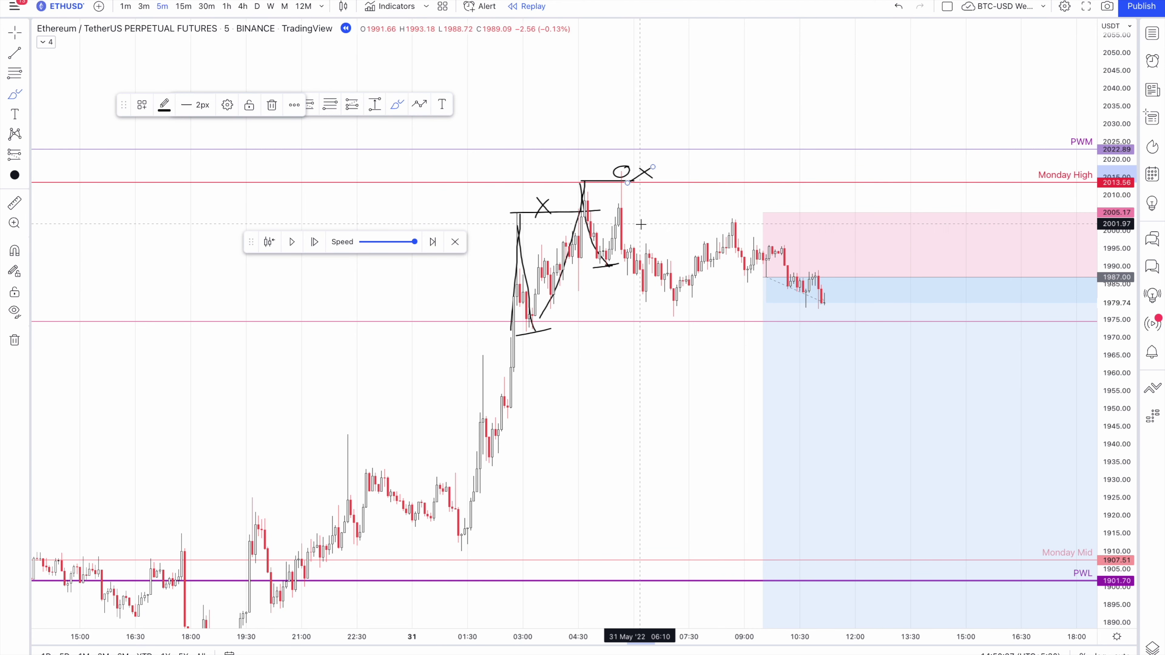
{"action": "left_click_drag", "start_coordinate": [622, 182], "coordinate": [647, 300]}
{"action": "left_click", "coordinate": [575, 285]}
{"action": "mouse_move", "coordinate": [576, 286]}
{"action": "left_mouse_down"}
{"action": "mouse_move", "coordinate": [578, 312]}
{"action": "mouse_move", "coordinate": [597, 305]}
{"action": "mouse_move", "coordinate": [596, 294]}
{"action": "mouse_move", "coordinate": [613, 299]}
{"action": "mouse_move", "coordinate": [596, 306]}
{"action": "left_mouse_up"}
{"action": "left_click_drag", "start_coordinate": [569, 353], "coordinate": [648, 350]}
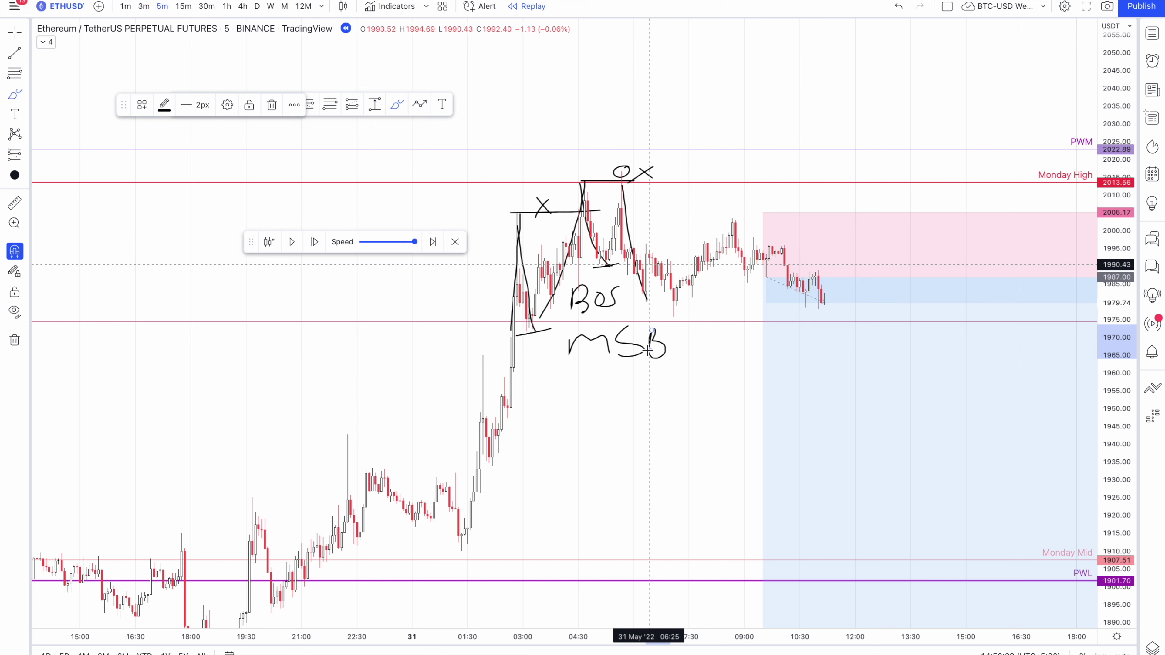
{"action": "key", "text": "ctrl+z"}
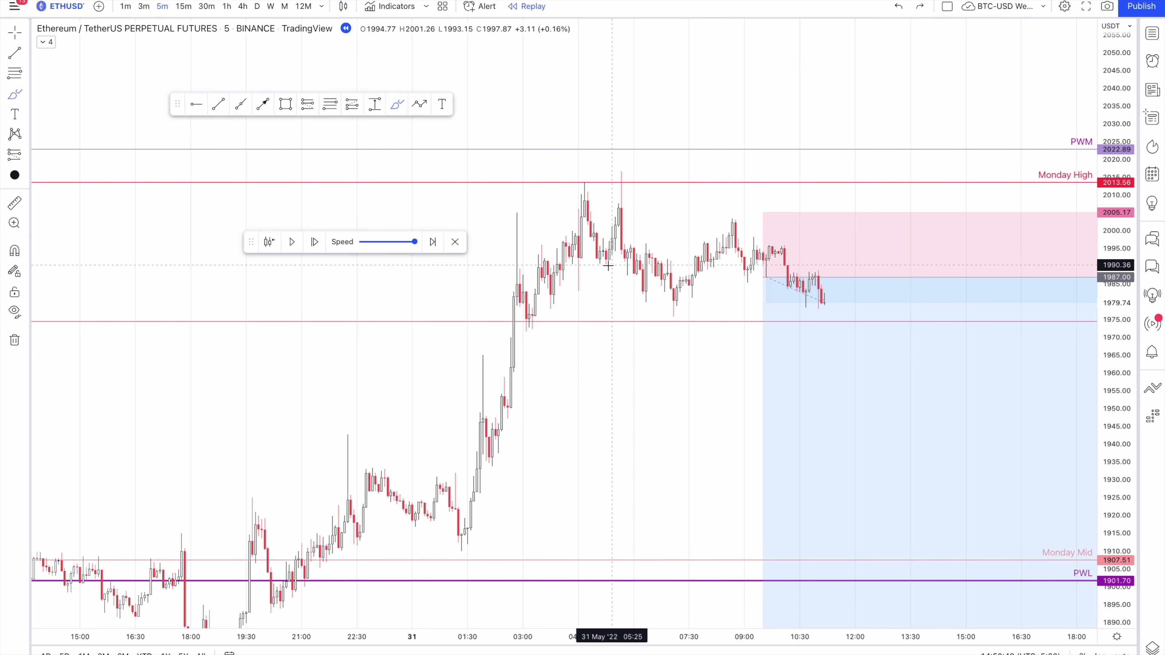
Draw a short black line near 1990 and a grey box spanning 2001.50–2007.86 from 05:25.
{"action": "left_click_drag", "start_coordinate": [598, 268], "coordinate": [682, 265]}
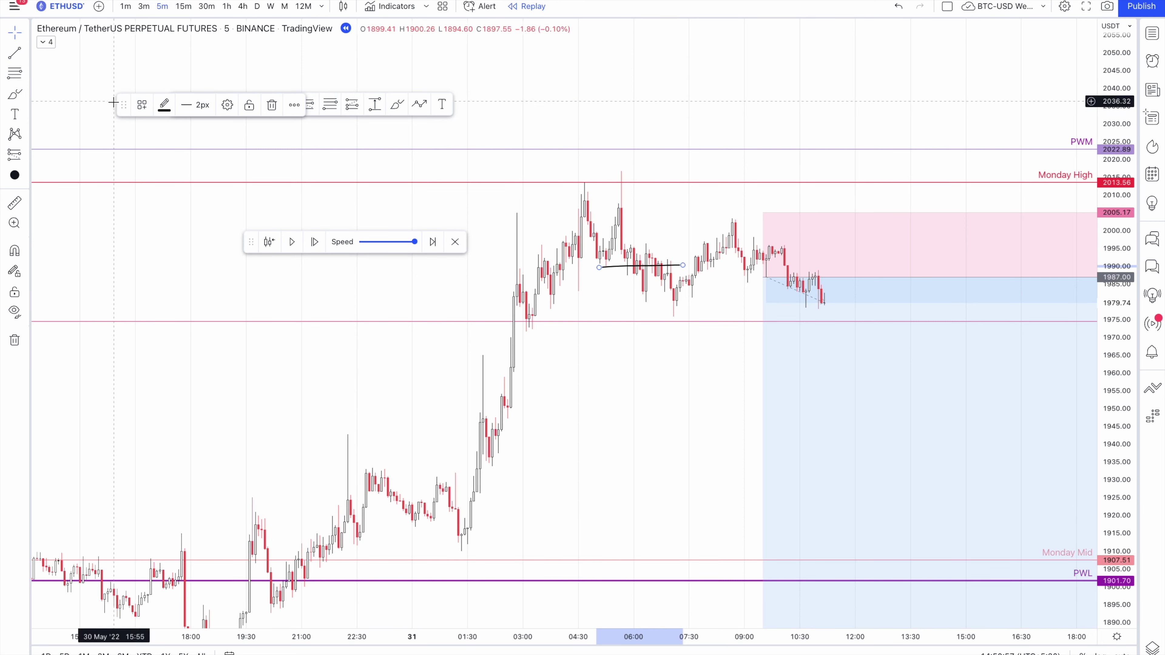
{"action": "left_click_drag", "start_coordinate": [123, 104], "coordinate": [687, 76]}
{"action": "left_click", "coordinate": [284, 105]}
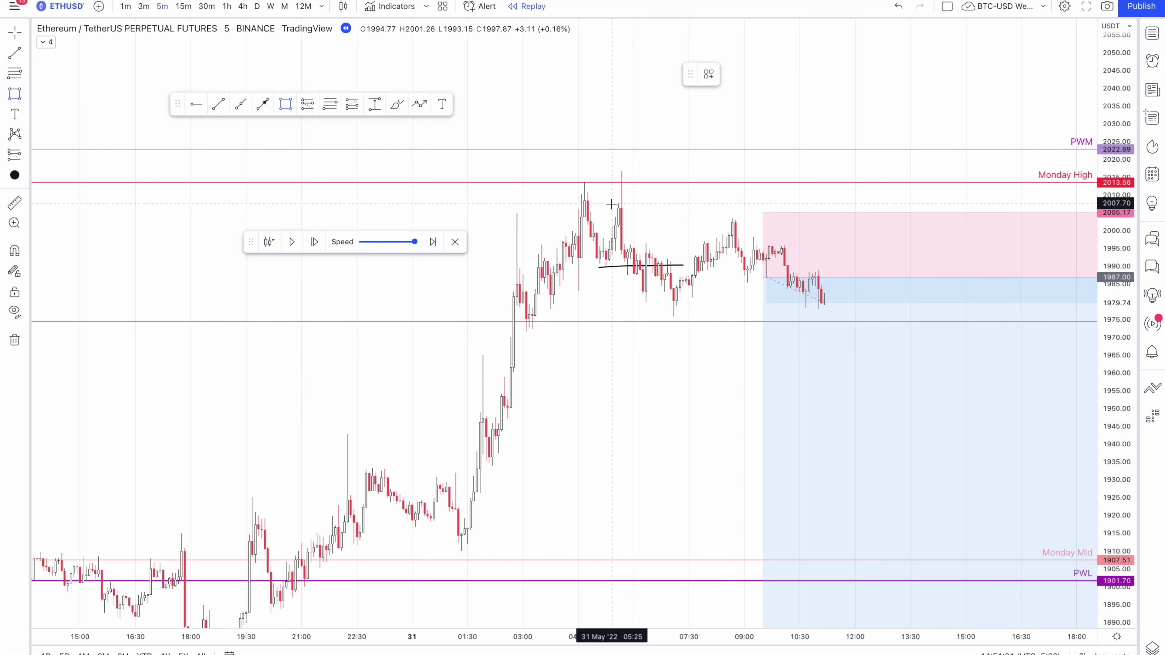
{"action": "mouse_move", "coordinate": [612, 204]}
{"action": "left_mouse_down"}
{"action": "mouse_move", "coordinate": [722, 226]}
{"action": "mouse_move", "coordinate": [827, 227]}
{"action": "left_mouse_up"}
{"action": "left_click", "coordinate": [827, 225]}
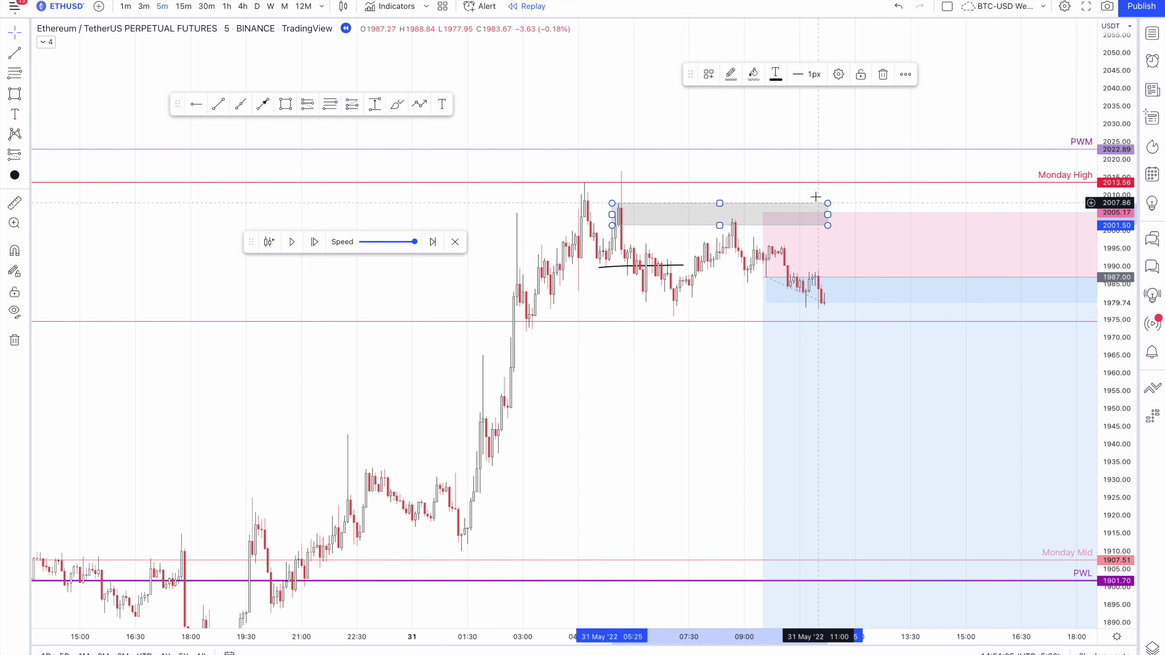
{"action": "left_click", "coordinate": [815, 195]}
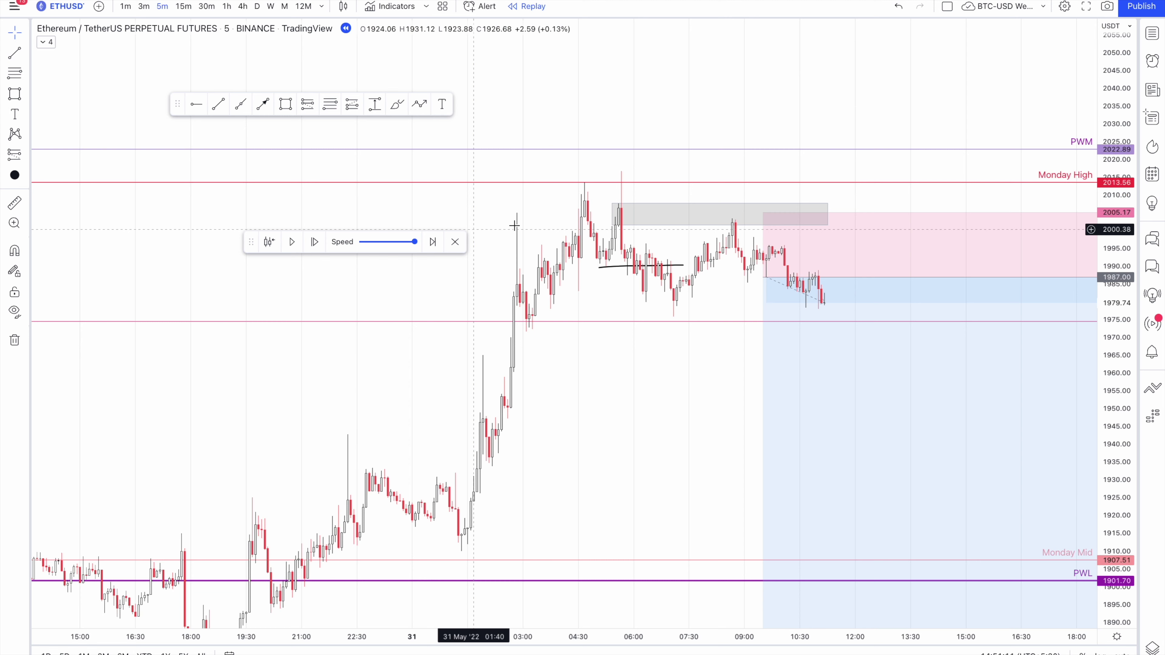
On 15-minute candles, lower the grey box's bottom edge and trim its top-left corner.
{"action": "left_click", "coordinate": [183, 7]}
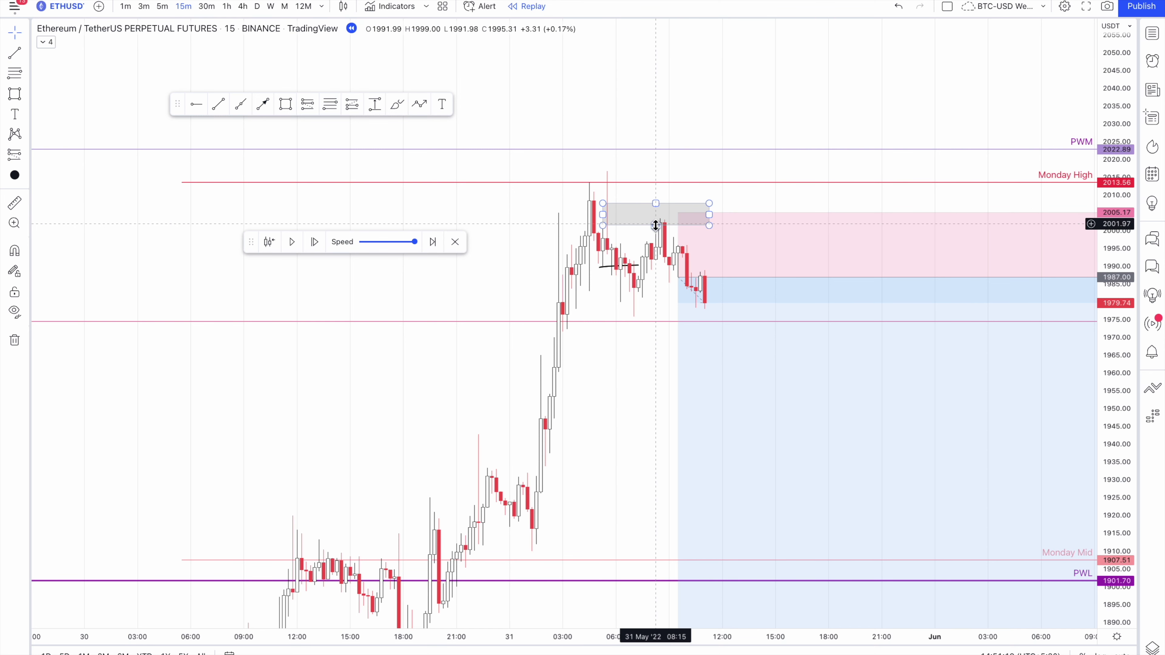
{"action": "left_click_drag", "start_coordinate": [655, 225], "coordinate": [684, 236]}
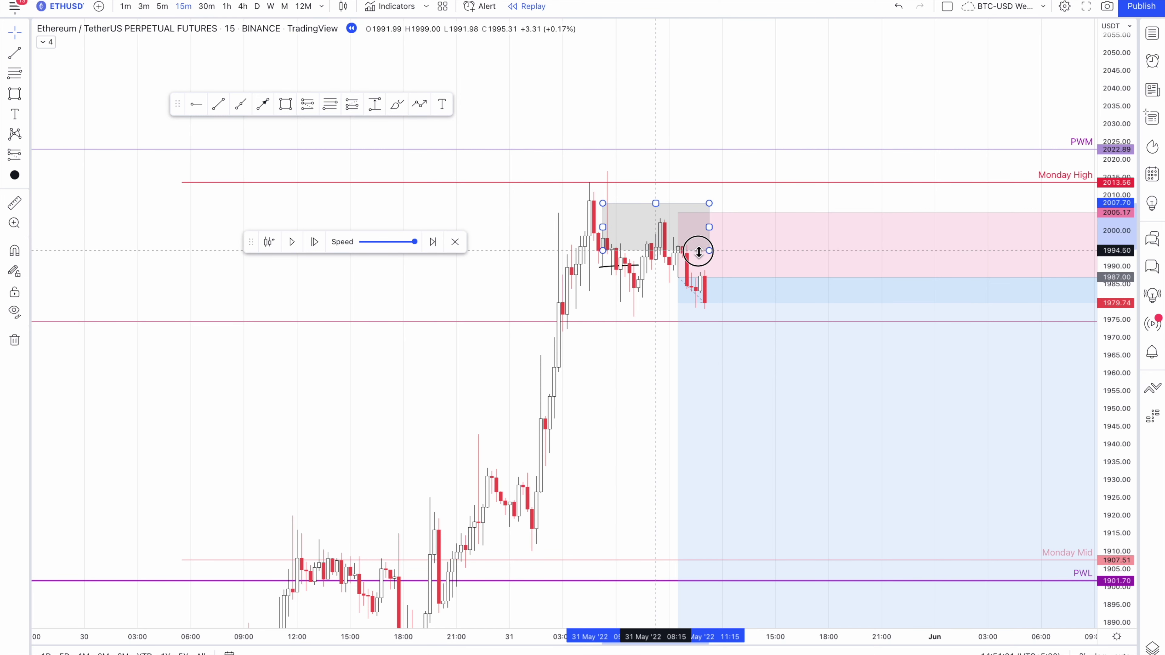
{"action": "left_click_drag", "start_coordinate": [700, 254], "coordinate": [701, 252]}
{"action": "left_click_drag", "start_coordinate": [603, 203], "coordinate": [651, 218]}
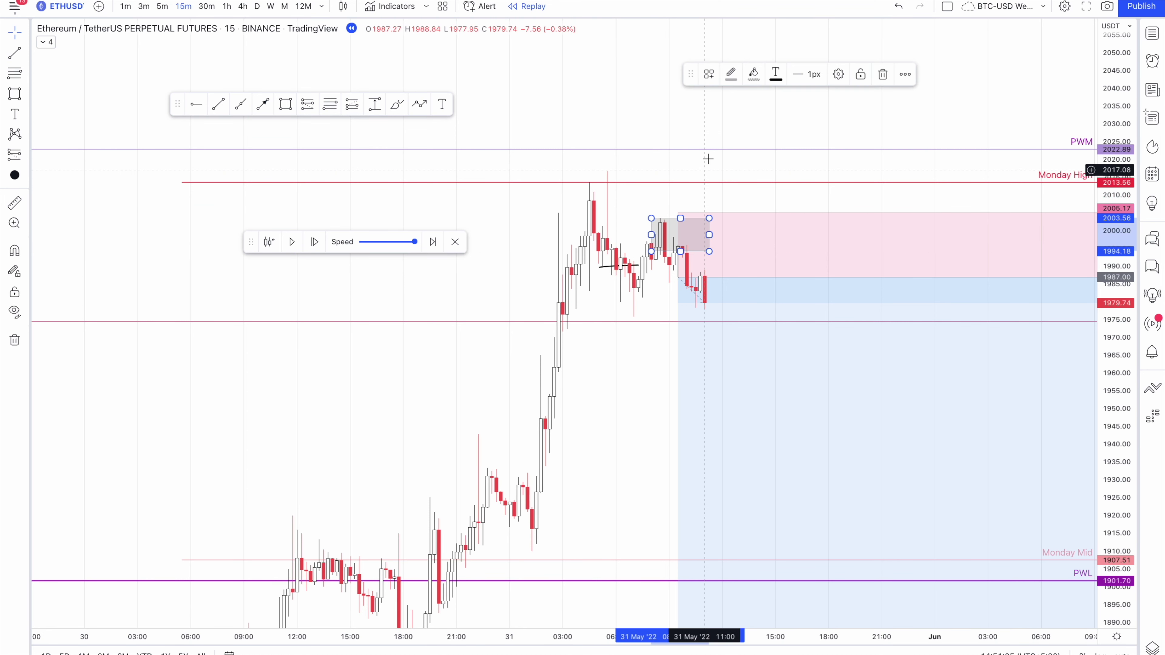
{"action": "left_click", "coordinate": [721, 125]}
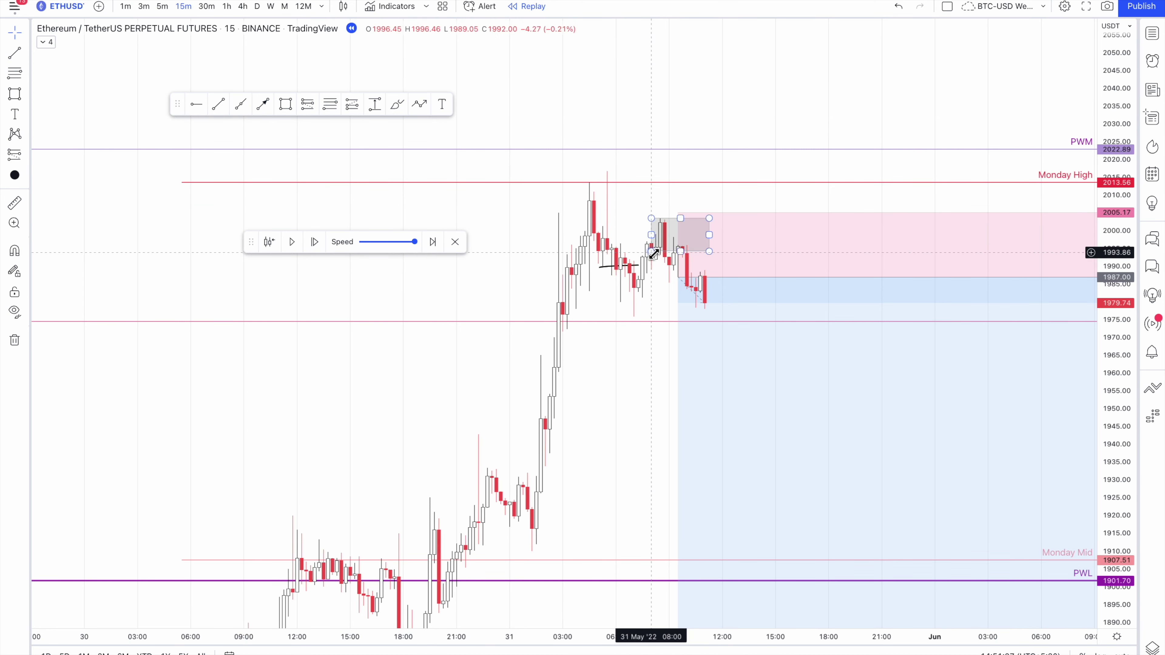
Back on 5-minute candles, place a trial pink dot on the grey box, then delete it.
{"action": "left_click", "coordinate": [162, 6]}
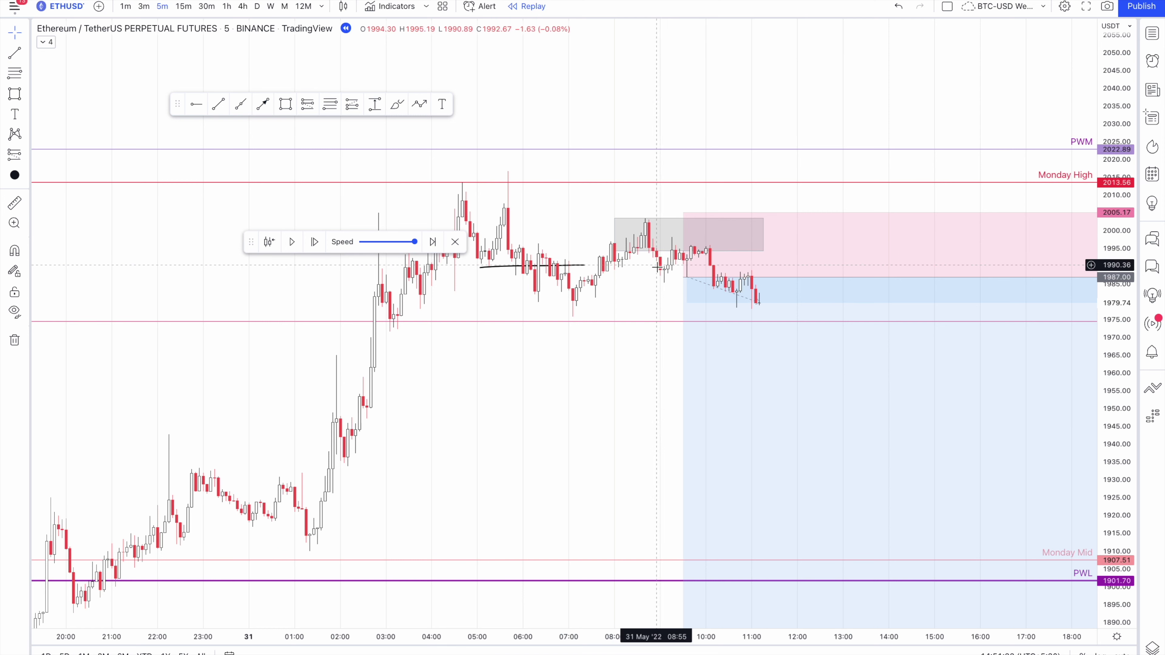
{"action": "left_click", "coordinate": [648, 244]}
{"action": "key", "text": "Escape"}
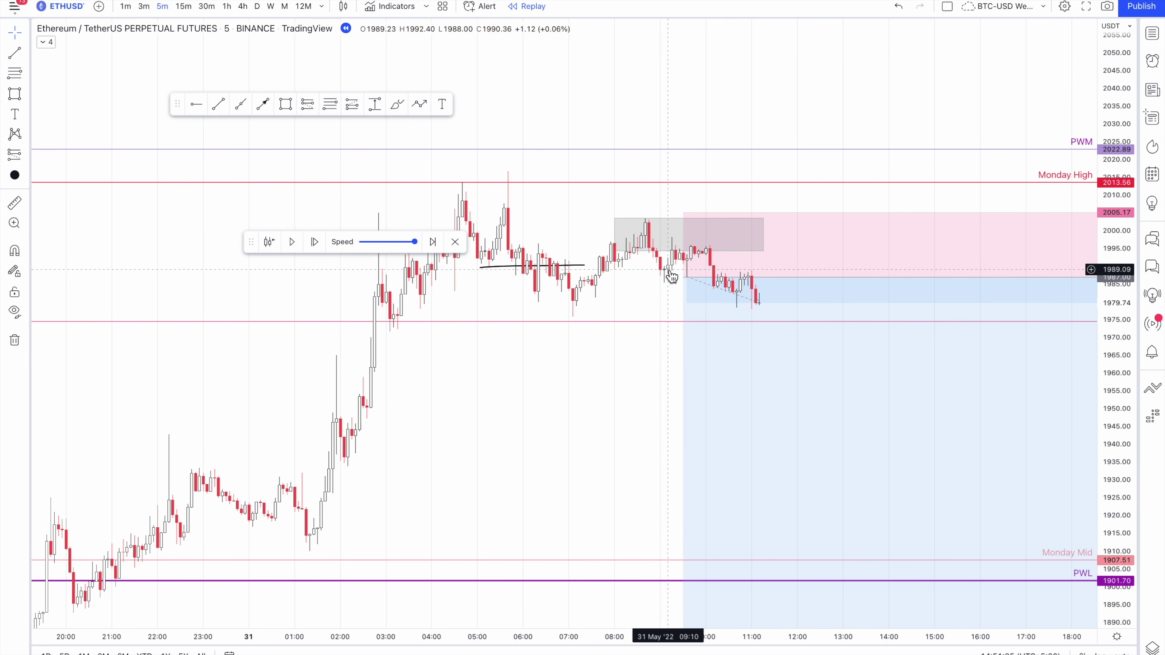
{"action": "left_click", "coordinate": [14, 175]}
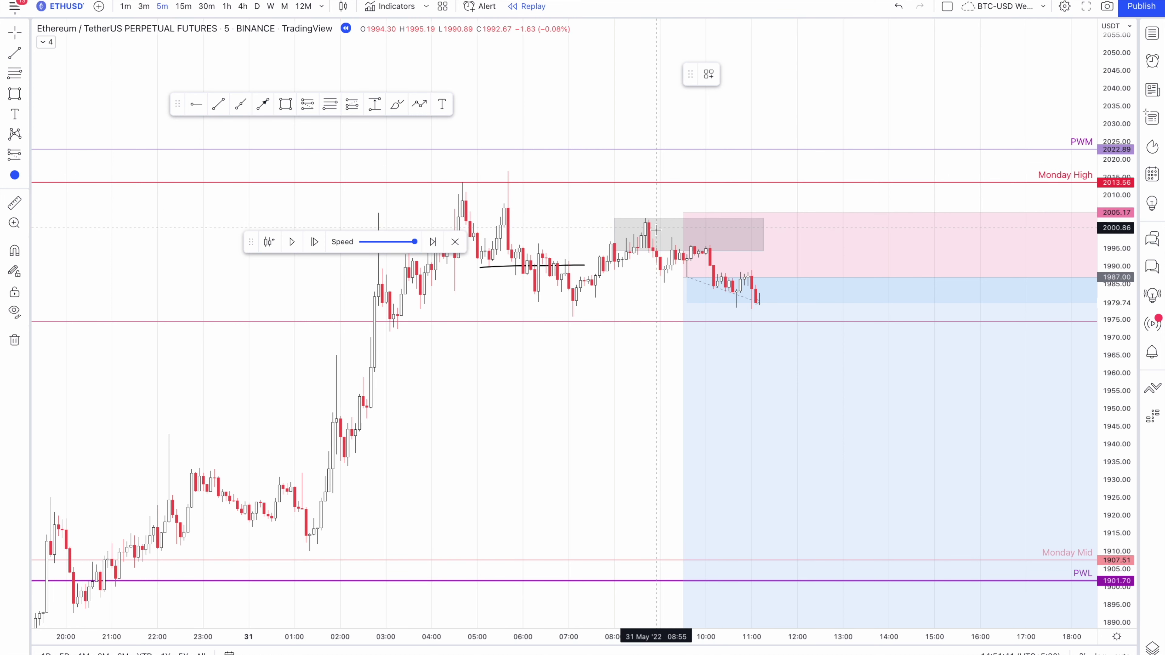
{"action": "left_click", "coordinate": [673, 235]}
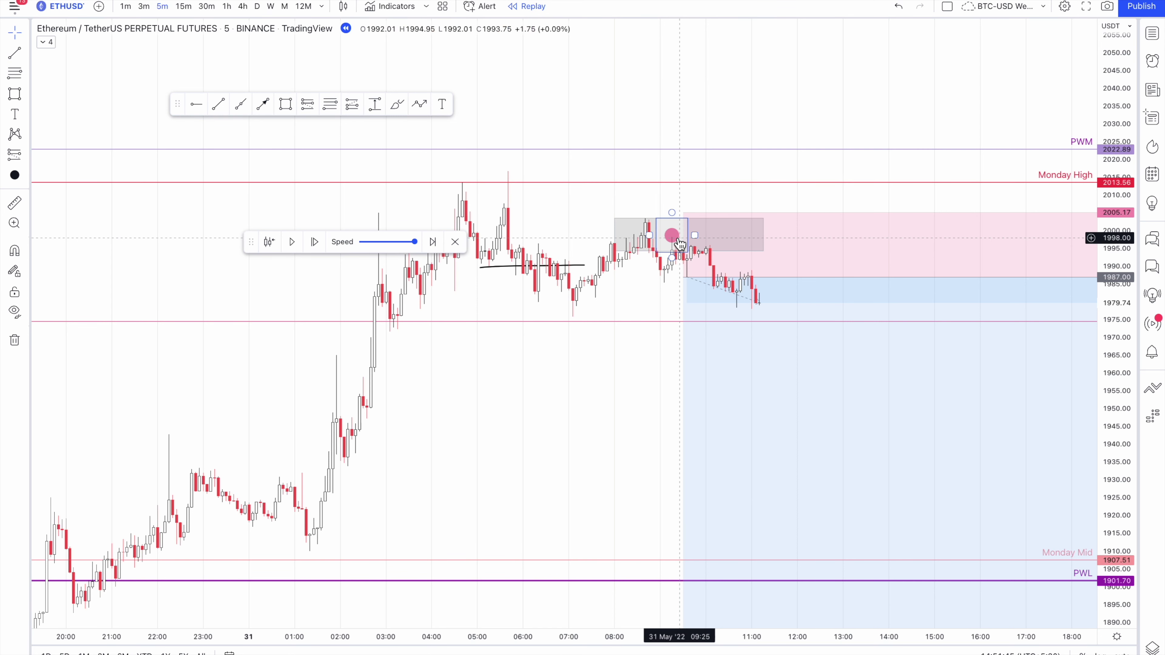
{"action": "key", "text": "Delete"}
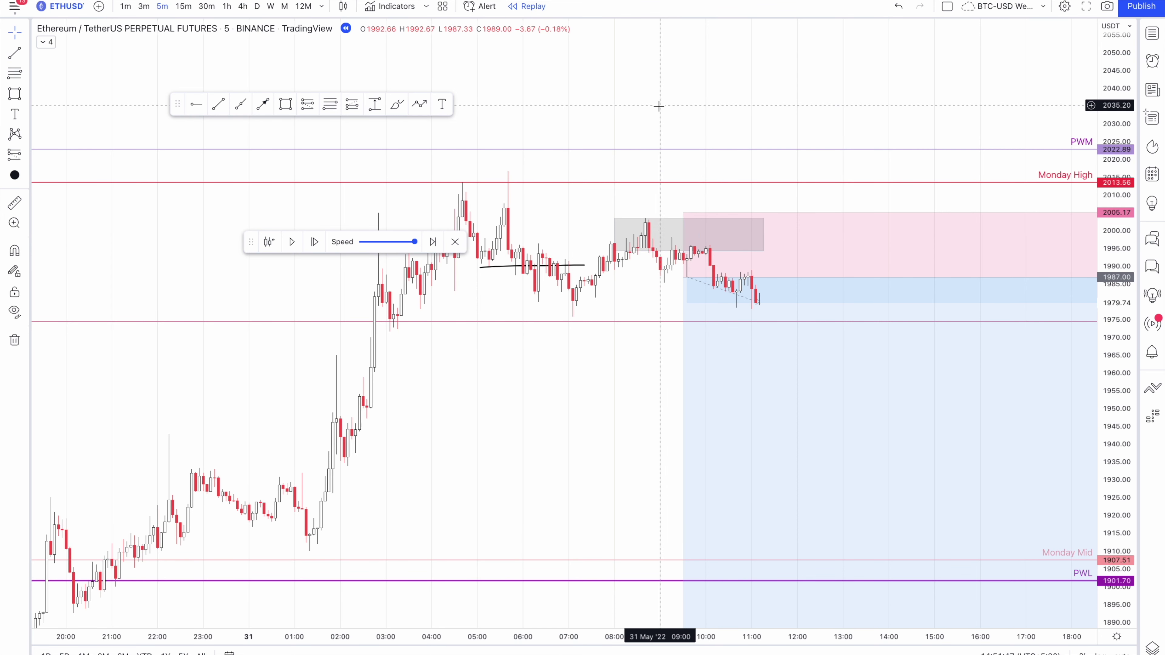
On 15-minute candles, widen the grey box to the right and move its lower-left corner down.
{"action": "left_click", "coordinate": [183, 6]}
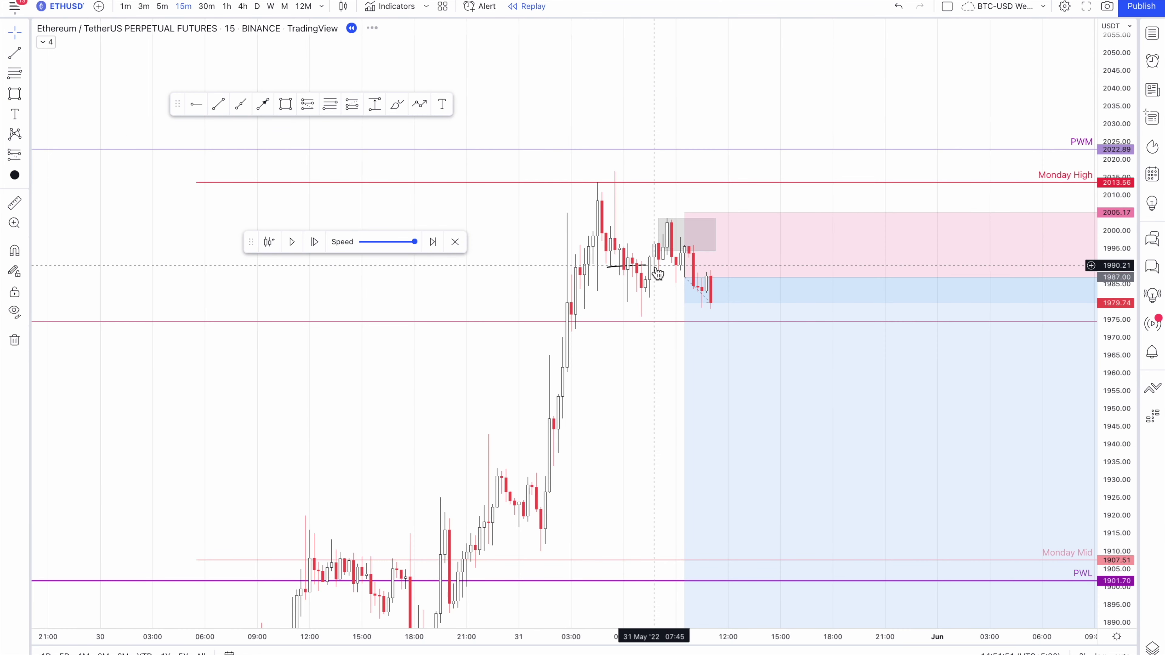
{"action": "left_click", "coordinate": [646, 268]}
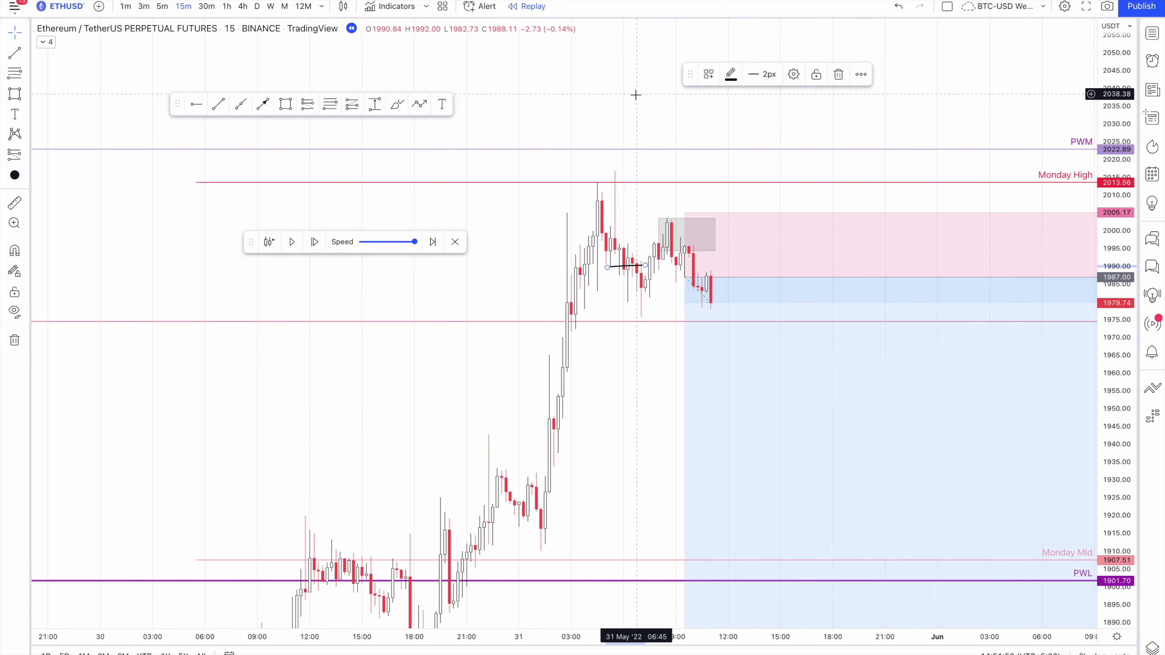
{"action": "left_click", "coordinate": [714, 236]}
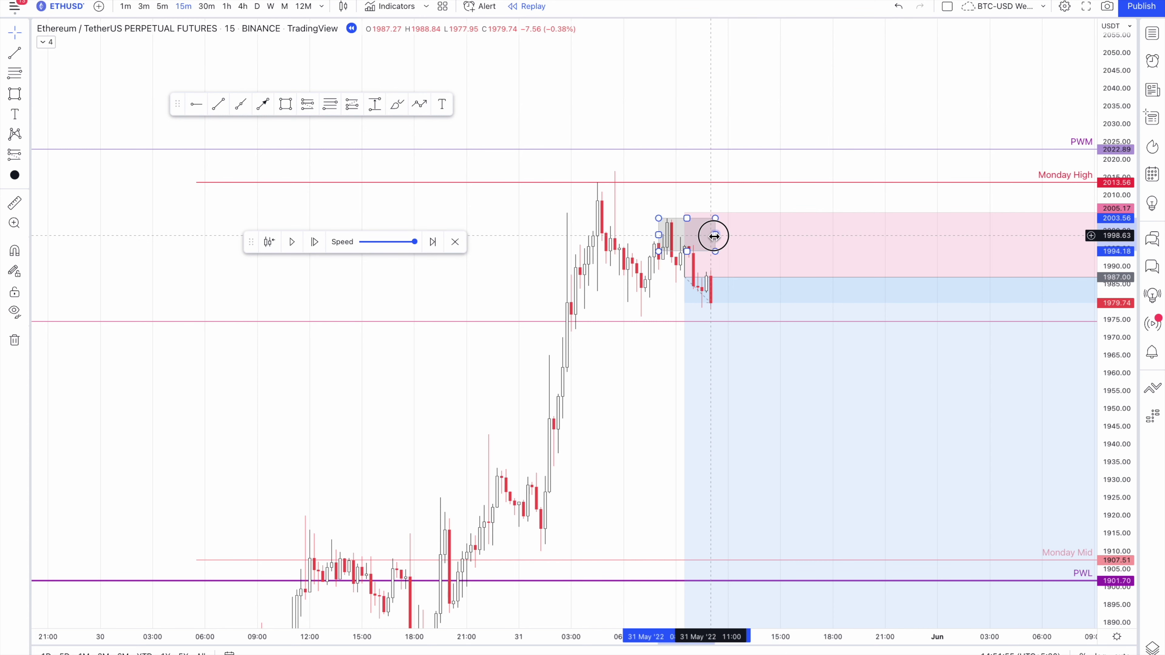
{"action": "left_click_drag", "start_coordinate": [714, 236], "coordinate": [758, 236]}
{"action": "left_click", "coordinate": [807, 107]}
{"action": "left_click_drag", "start_coordinate": [807, 108], "coordinate": [775, 47]}
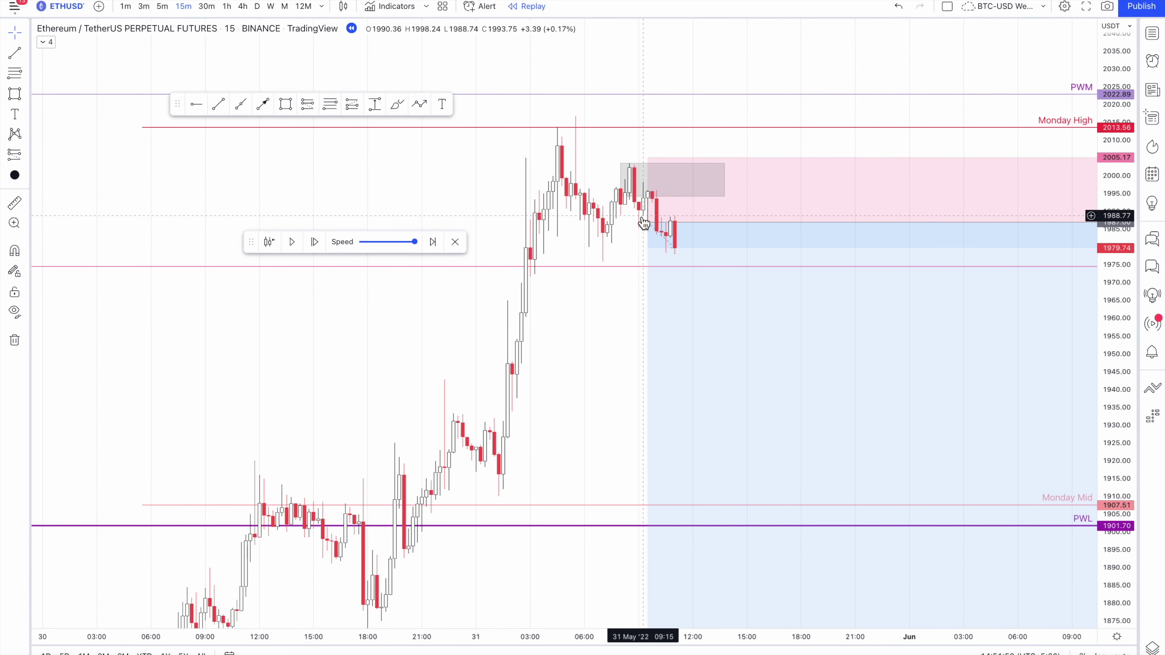
{"action": "left_click", "coordinate": [622, 196]}
{"action": "mouse_move", "coordinate": [621, 196]}
{"action": "left_mouse_down"}
{"action": "mouse_move", "coordinate": [649, 235]}
{"action": "mouse_move", "coordinate": [647, 225]}
{"action": "left_mouse_up"}
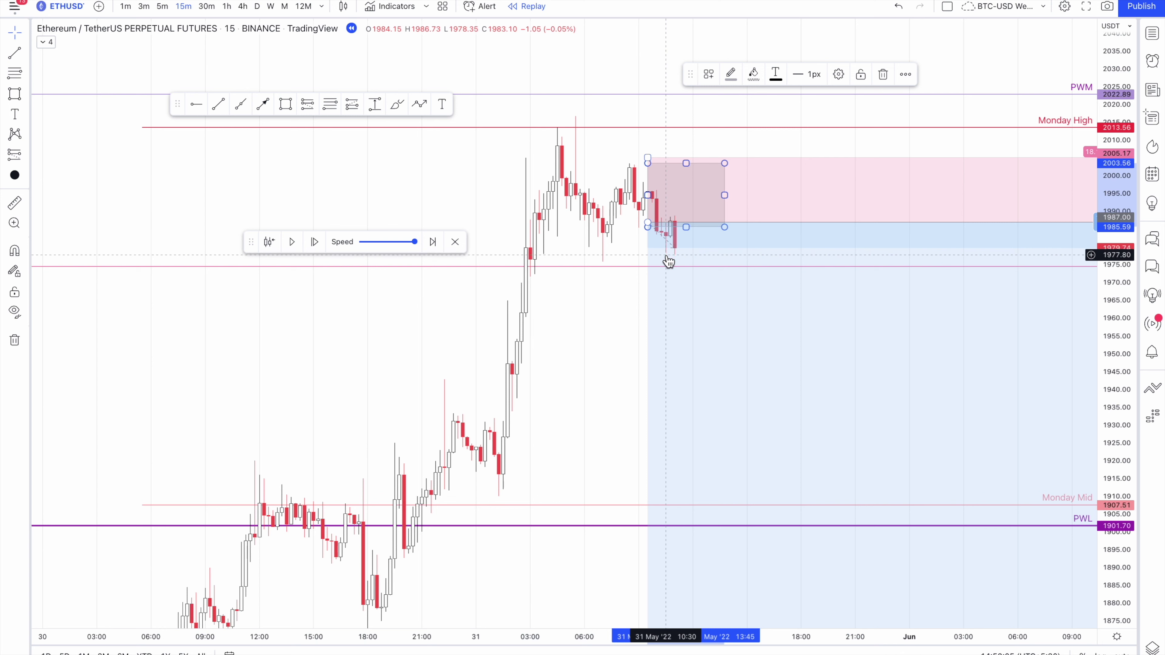
Undo a trial move of the 2005.17 target, and stretch the grey box to 1,987–1,997, 09:30–13:45.
{"action": "left_click_drag", "start_coordinate": [648, 159], "coordinate": [773, 207]}
{"action": "key", "text": "ctrl+z"}
{"action": "left_click_drag", "start_coordinate": [377, 189], "coordinate": [294, 182]}
{"action": "scroll", "coordinate": [797, 90], "scroll_direction": "down", "scroll_amount": 4}
{"action": "left_click_drag", "start_coordinate": [842, 66], "coordinate": [754, 59]}
{"action": "left_click_drag", "start_coordinate": [1123, 65], "coordinate": [1122, 175]}
{"action": "left_click_drag", "start_coordinate": [875, 147], "coordinate": [729, 92]}
{"action": "scroll", "coordinate": [757, 94], "scroll_direction": "down", "scroll_amount": 2}
{"action": "scroll", "coordinate": [331, 157], "scroll_direction": "up", "scroll_amount": 2}
{"action": "left_click_drag", "start_coordinate": [332, 158], "coordinate": [515, 158]}
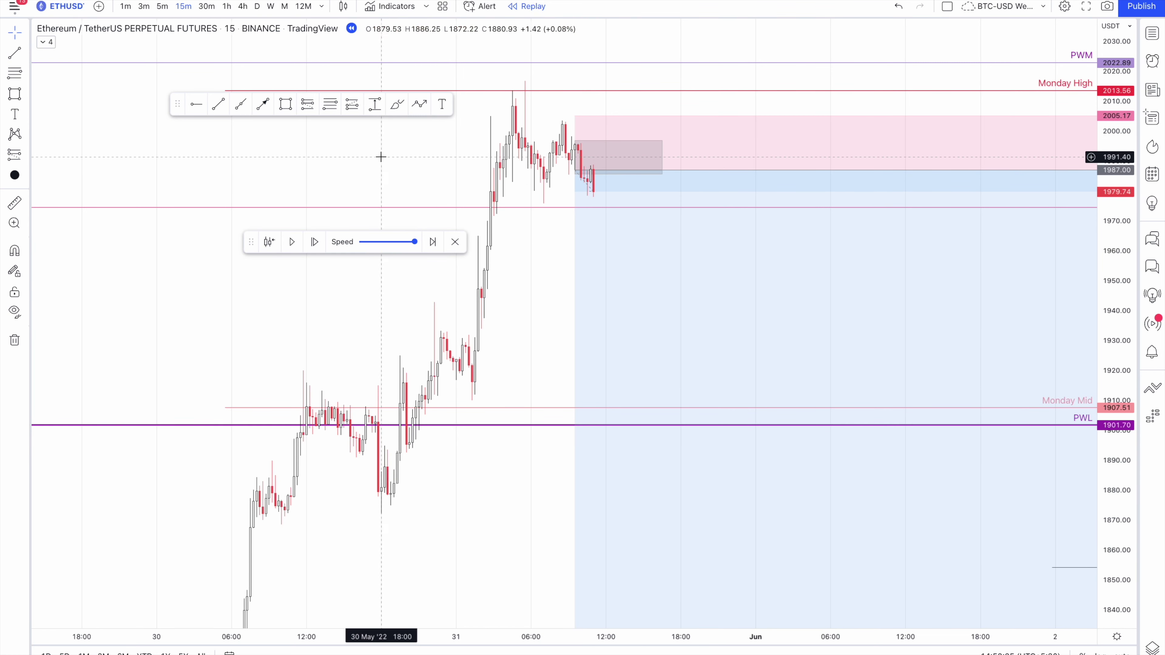
Draw a small rectangle inside the grey box with a green outline and light green fill.
{"action": "left_click", "coordinate": [288, 106]}
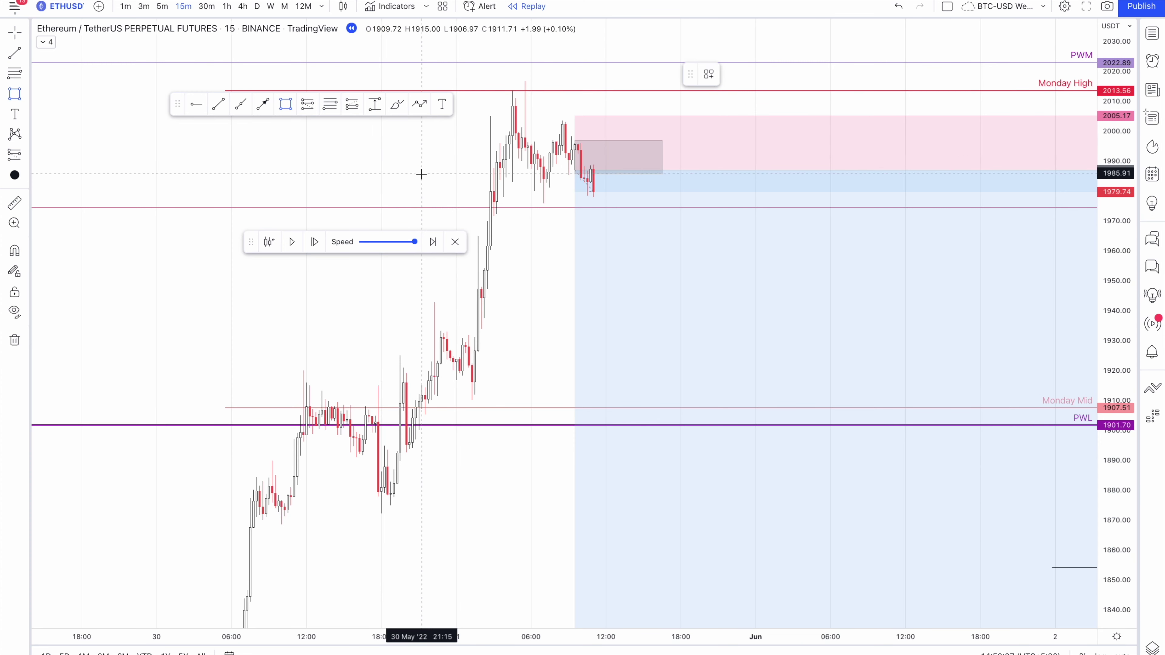
{"action": "scroll", "coordinate": [431, 166], "scroll_direction": "up", "scroll_amount": 2}
{"action": "left_click_drag", "start_coordinate": [442, 154], "coordinate": [533, 166]}
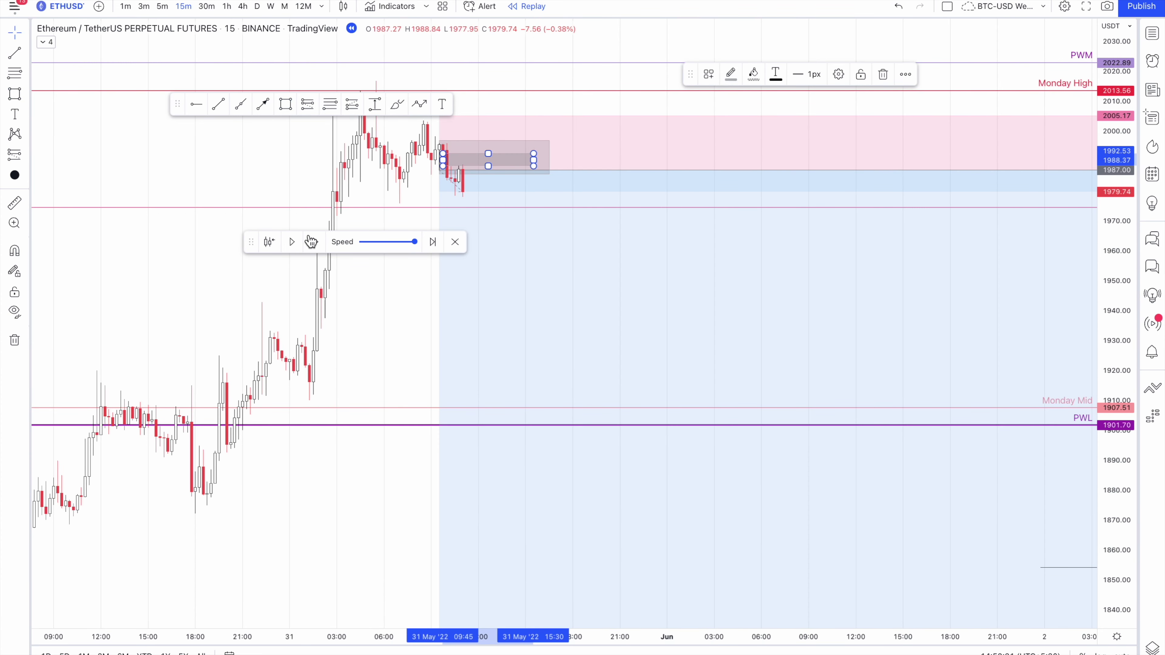
{"action": "left_click", "coordinate": [730, 75]}
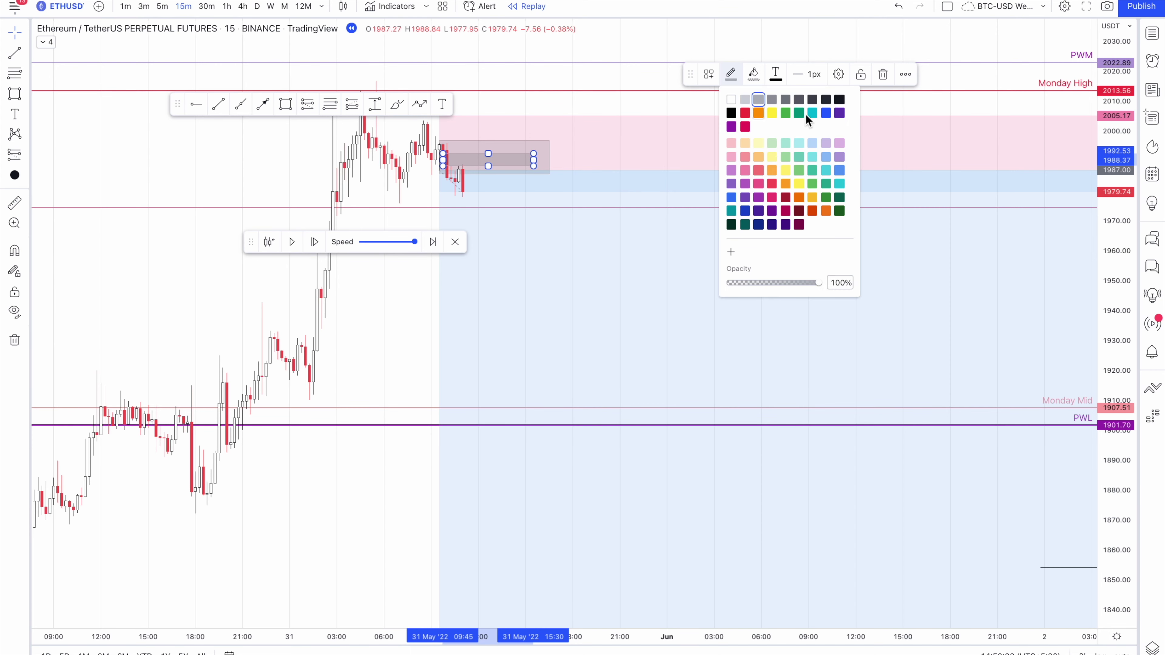
{"action": "left_click", "coordinate": [786, 114]}
{"action": "left_click", "coordinate": [754, 73]}
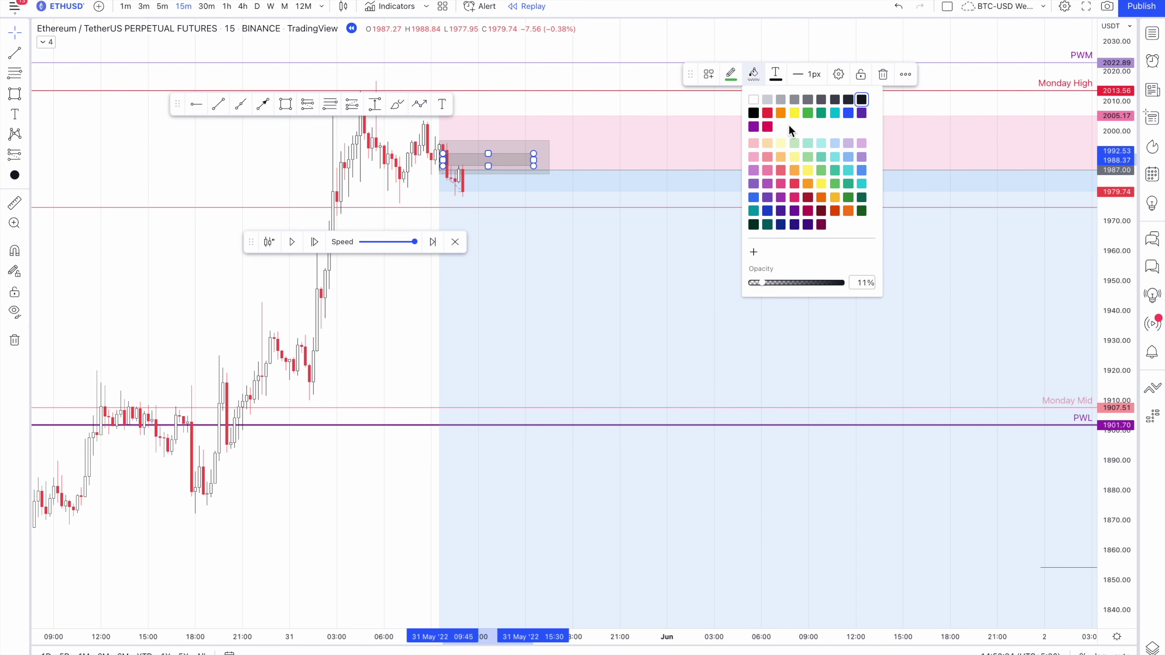
{"action": "left_click", "coordinate": [809, 113]}
Rescale the chart around the green box, then deselect both boxes.
{"action": "left_click_drag", "start_coordinate": [386, 290], "coordinate": [403, 360]}
{"action": "left_click_drag", "start_coordinate": [1132, 362], "coordinate": [1136, 101]}
{"action": "left_click_drag", "start_coordinate": [317, 170], "coordinate": [535, 199]}
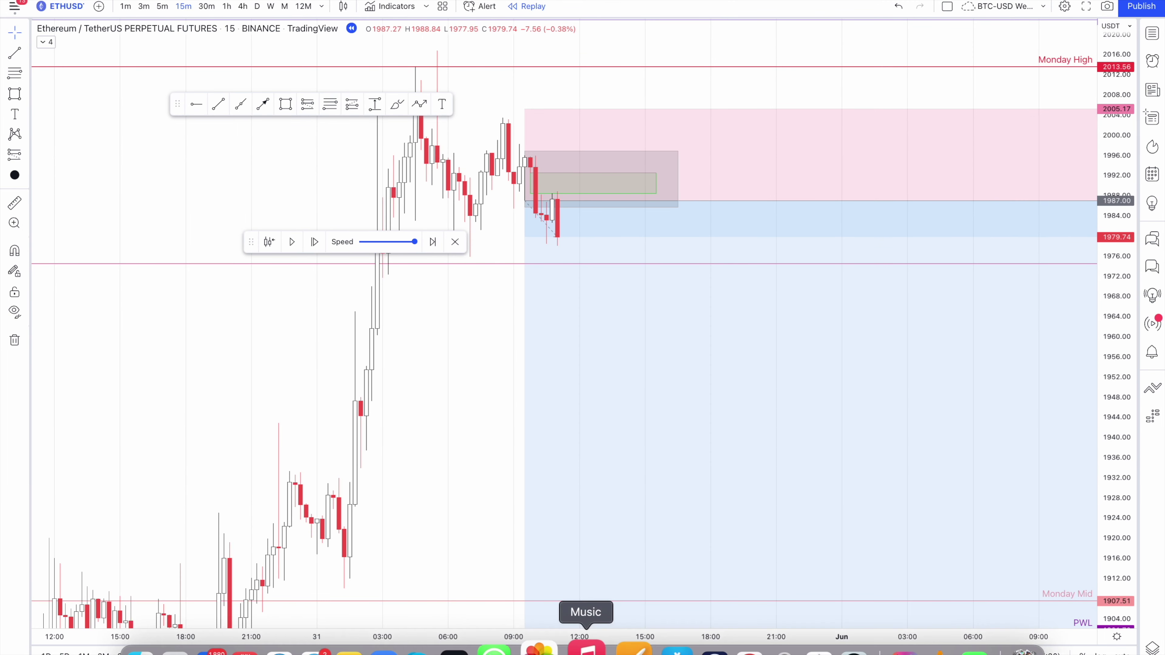
{"action": "left_click", "coordinate": [562, 188]}
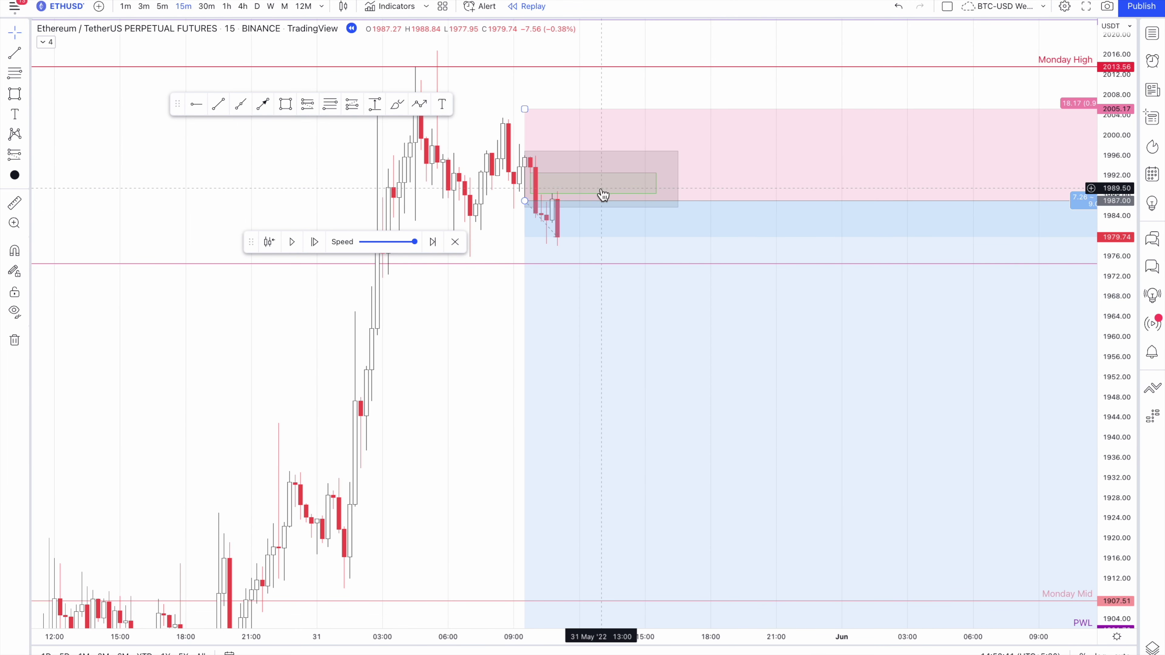
{"action": "left_click_drag", "start_coordinate": [301, 179], "coordinate": [407, 198]}
{"action": "scroll", "coordinate": [456, 201], "scroll_direction": "up", "scroll_amount": 5}
{"action": "left_click", "coordinate": [430, 223]}
{"action": "left_click", "coordinate": [439, 220]}
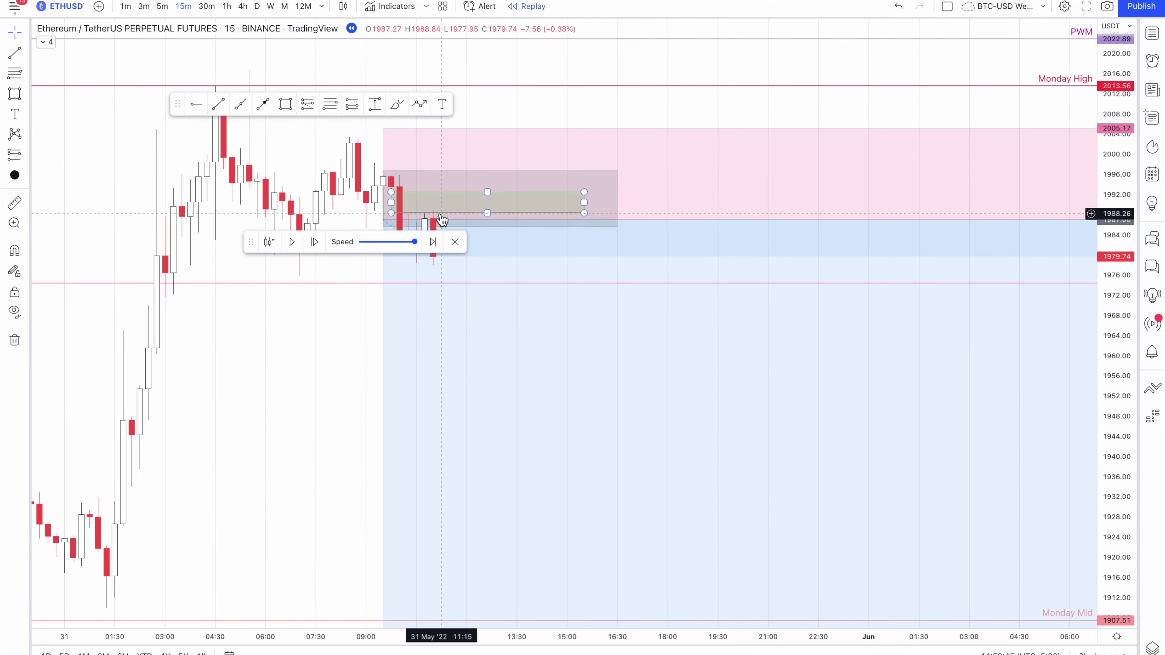
{"action": "left_click_drag", "start_coordinate": [312, 320], "coordinate": [540, 332]}
{"action": "scroll", "coordinate": [543, 336], "scroll_direction": "up", "scroll_amount": 3}
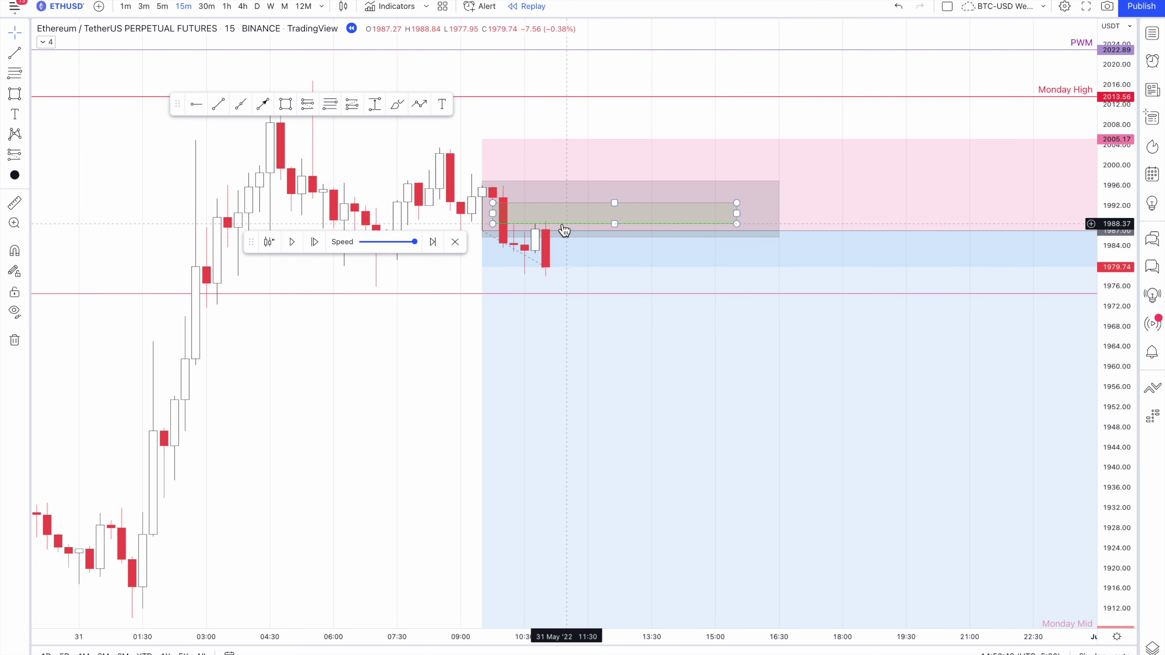
Place a horizontal ray at the 1987 entry level and adjust its starting point.
{"action": "left_click", "coordinate": [195, 104]}
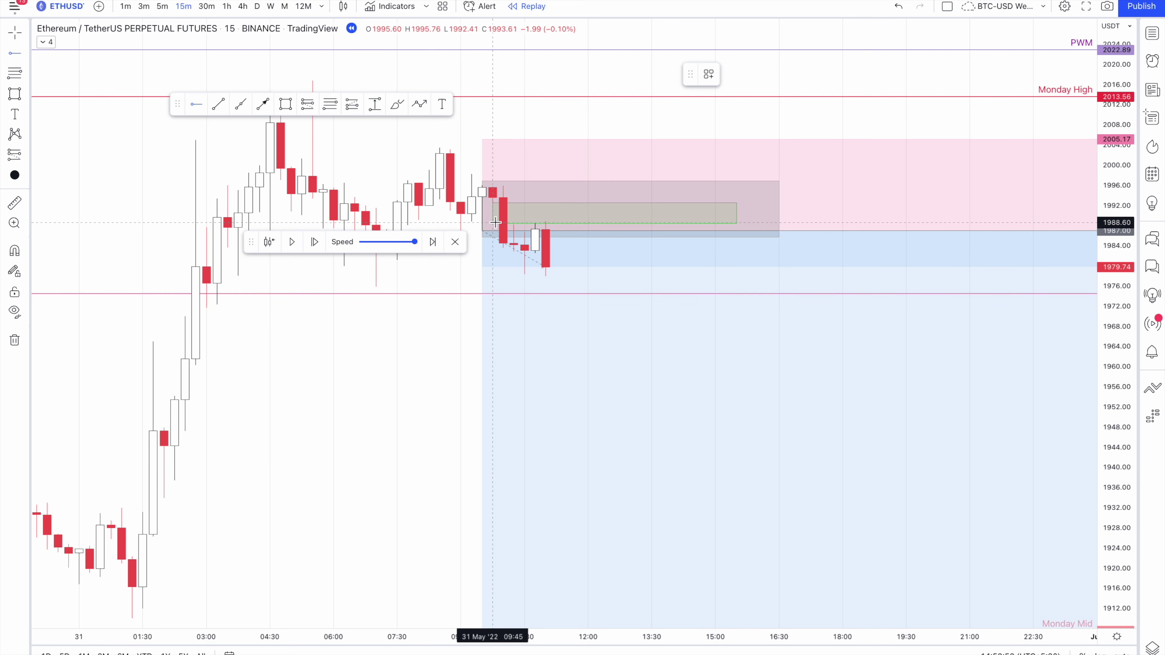
{"action": "left_click", "coordinate": [494, 222]}
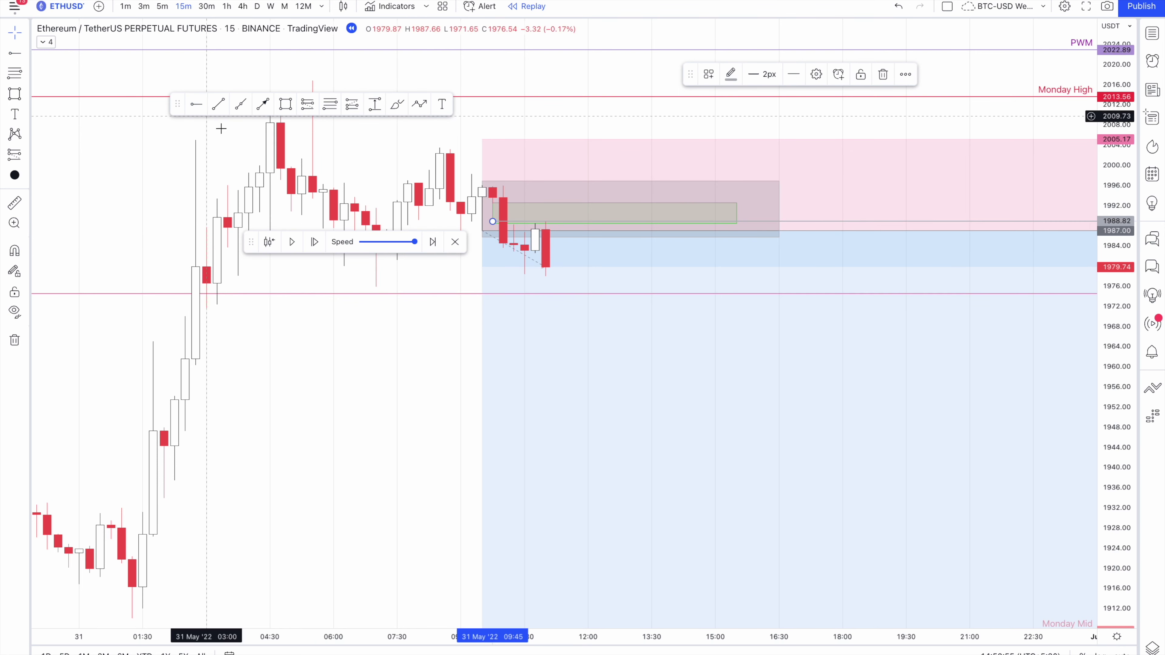
{"action": "left_click_drag", "start_coordinate": [492, 222], "coordinate": [461, 258]}
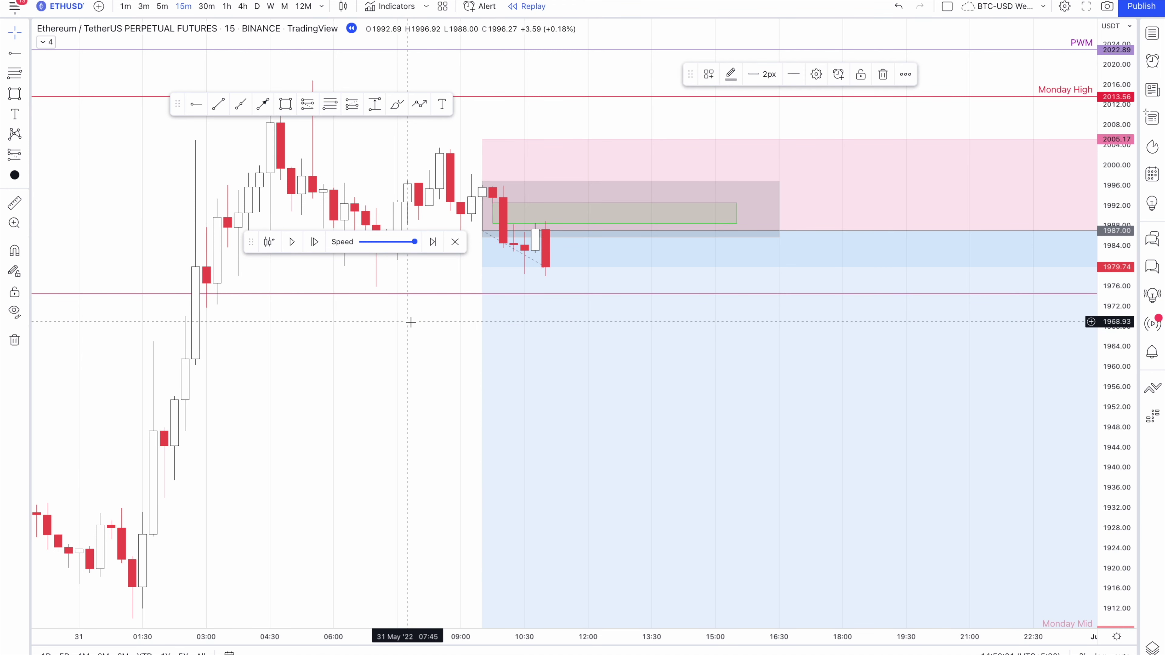
{"action": "left_click", "coordinate": [410, 323]}
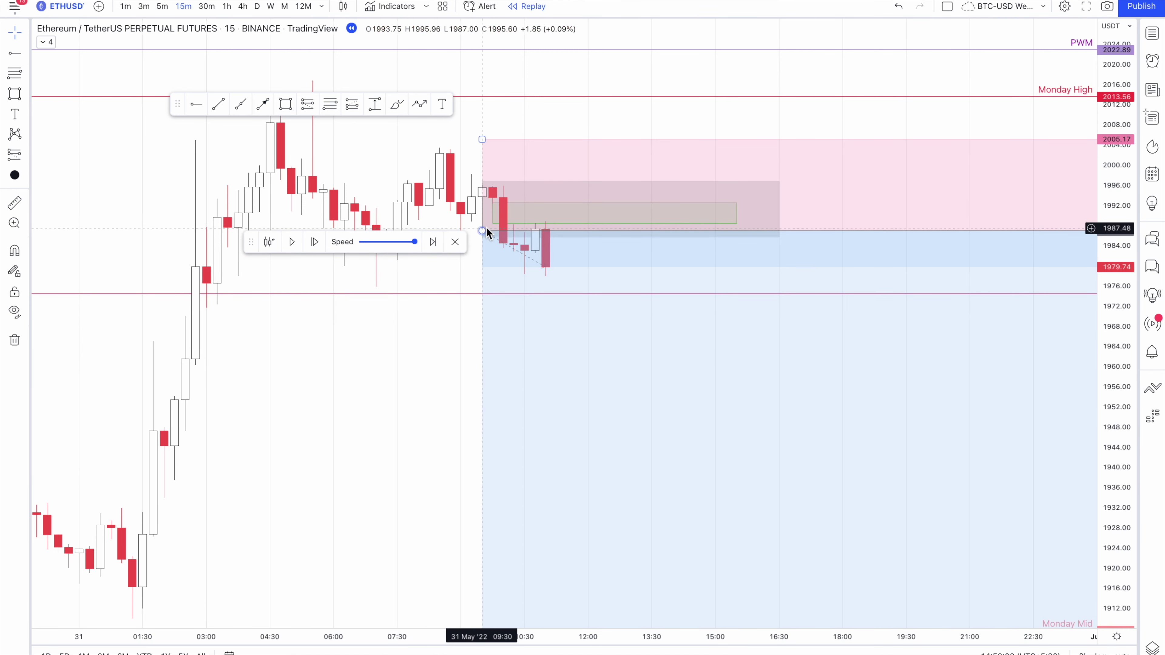
Delete the small green box and reframe the chart around the grey box.
{"action": "left_click", "coordinate": [627, 209]}
{"action": "key", "text": "Delete"}
{"action": "left_click_drag", "start_coordinate": [409, 372], "coordinate": [360, 317]}
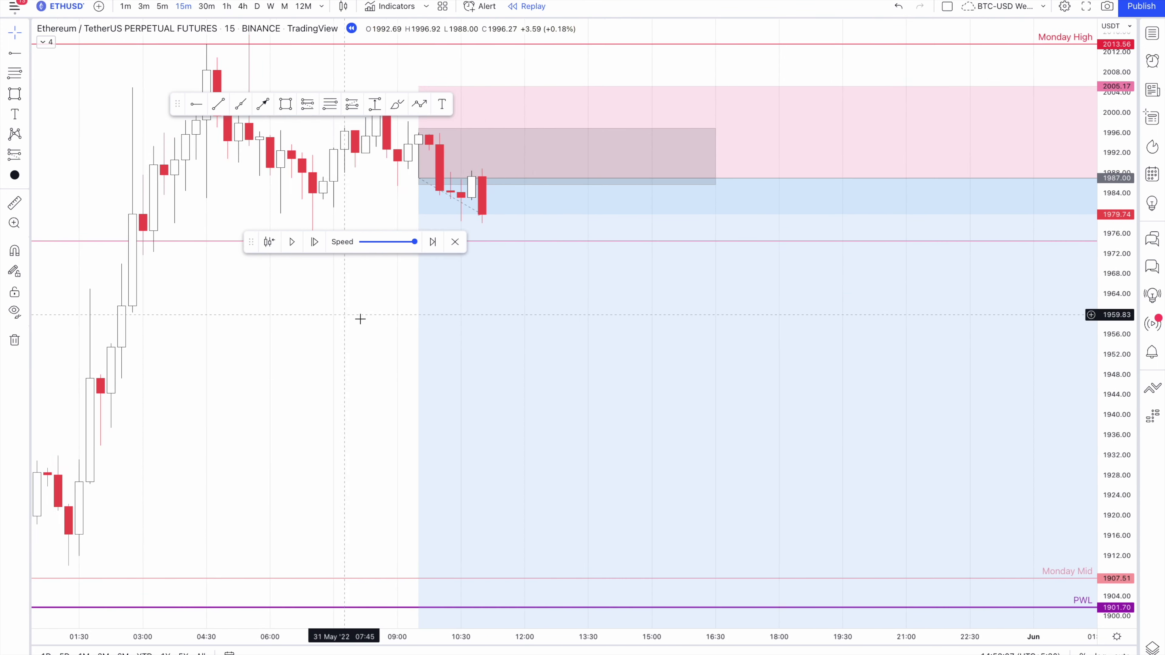
{"action": "scroll", "coordinate": [360, 317], "scroll_direction": "down", "scroll_amount": 3}
{"action": "left_click_drag", "start_coordinate": [493, 334], "coordinate": [444, 344]}
{"action": "left_click_drag", "start_coordinate": [1110, 252], "coordinate": [1111, 347]}
{"action": "scroll", "coordinate": [489, 359], "scroll_direction": "down", "scroll_amount": 3}
{"action": "left_click_drag", "start_coordinate": [600, 354], "coordinate": [453, 333]}
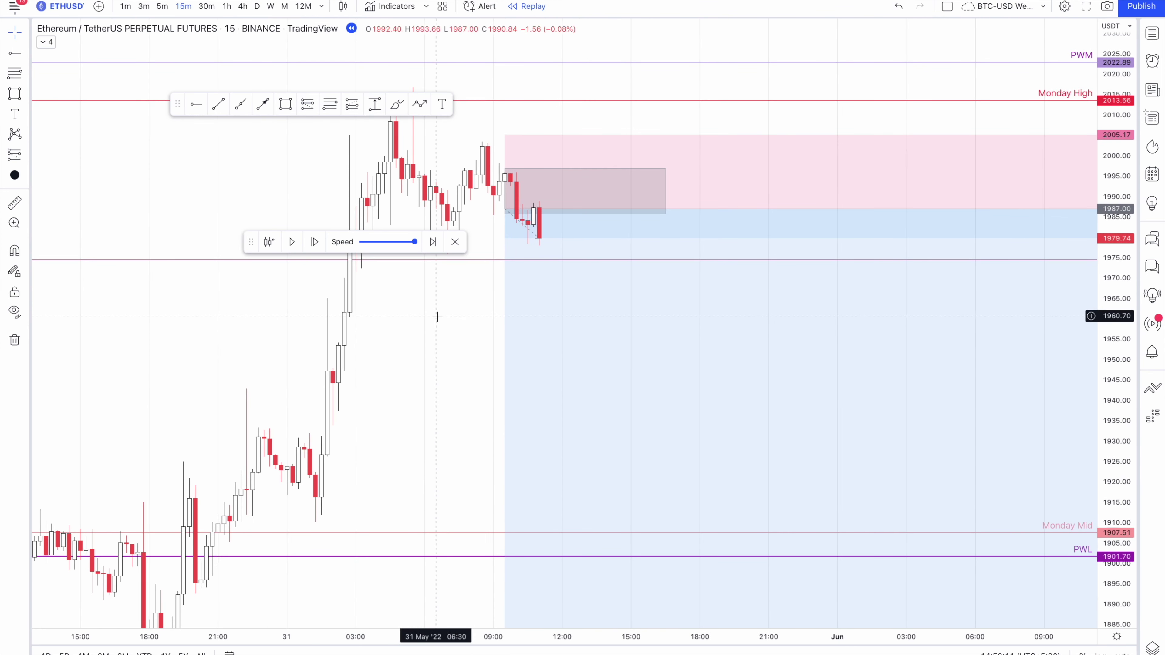
Advance the replay four bars as price falls toward 1967.
{"action": "left_click", "coordinate": [315, 242]}
{"action": "left_click", "coordinate": [315, 242]}
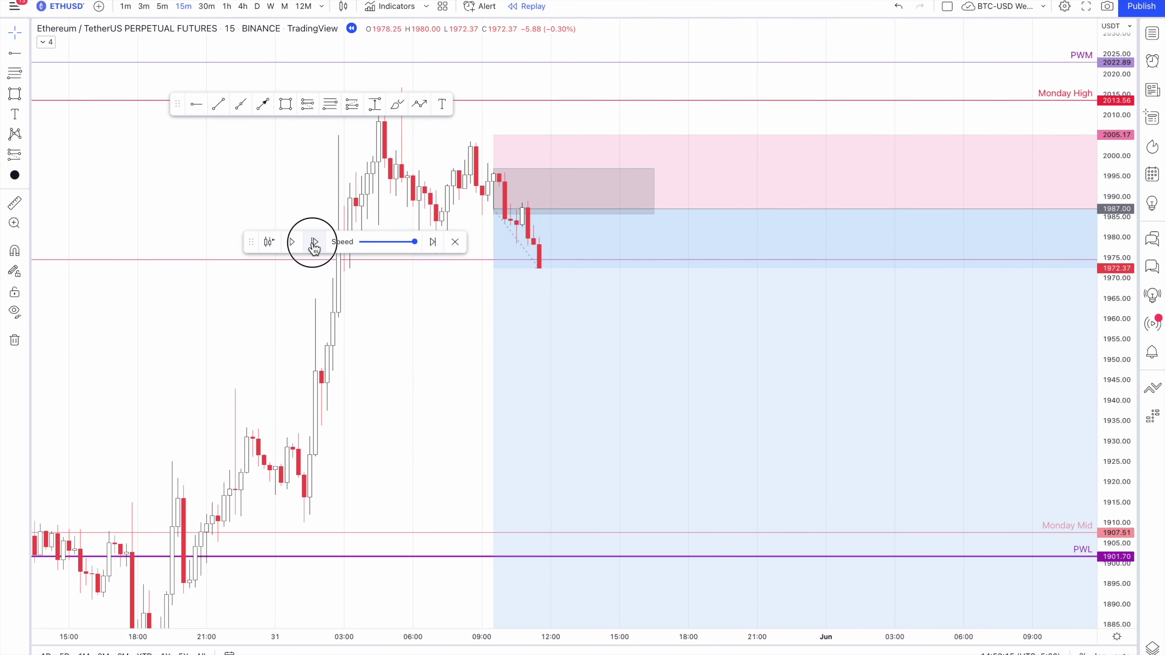
{"action": "left_click", "coordinate": [314, 241]}
{"action": "left_click", "coordinate": [314, 241]}
{"action": "scroll", "coordinate": [486, 370], "scroll_direction": "down", "scroll_amount": 3}
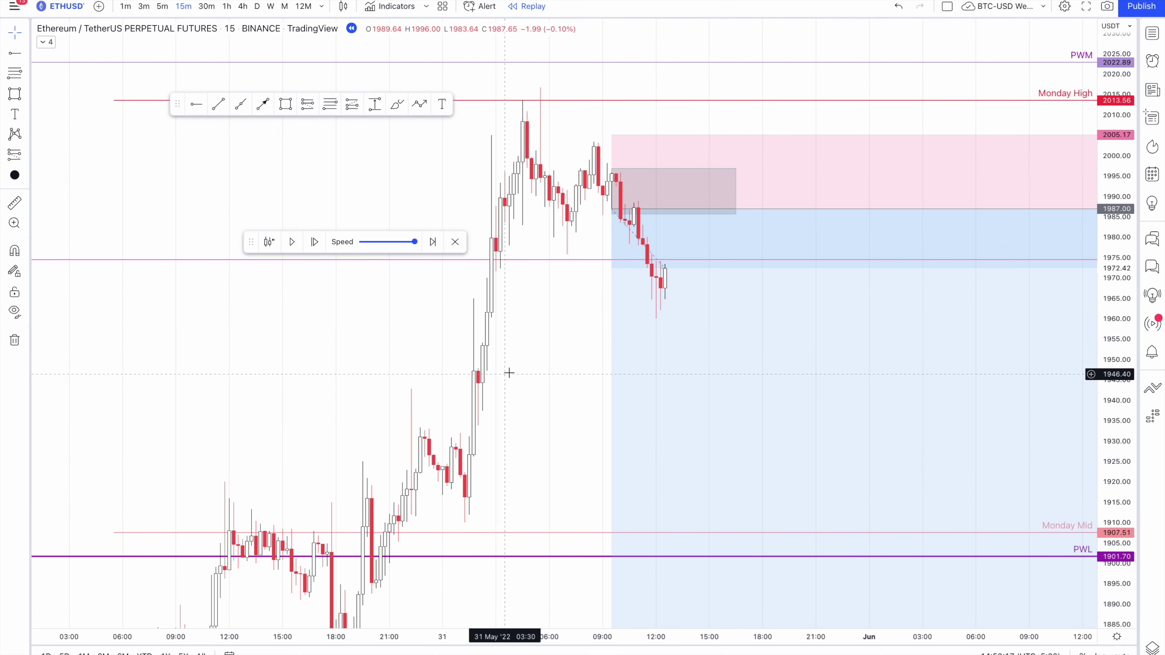
{"action": "left_click_drag", "start_coordinate": [583, 331], "coordinate": [548, 347]}
Draw a short horizontal line at the swing low near 1976, below the grey box.
{"action": "left_click", "coordinate": [218, 104]}
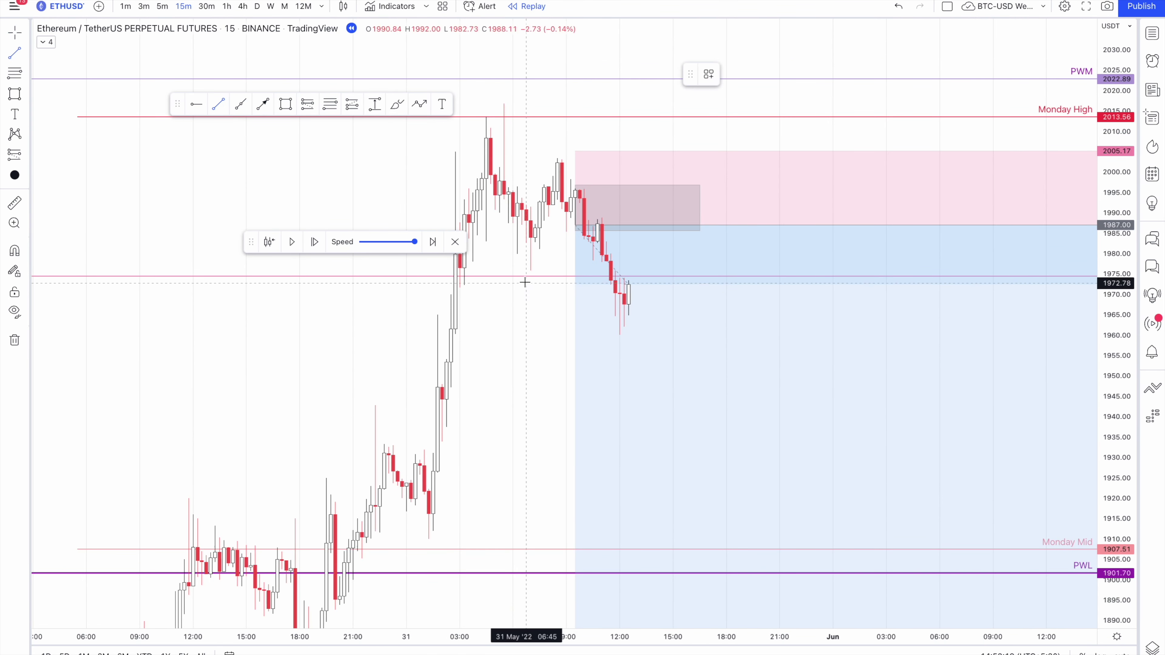
{"action": "left_click", "coordinate": [890, 271]}
{"action": "left_click", "coordinate": [520, 327]}
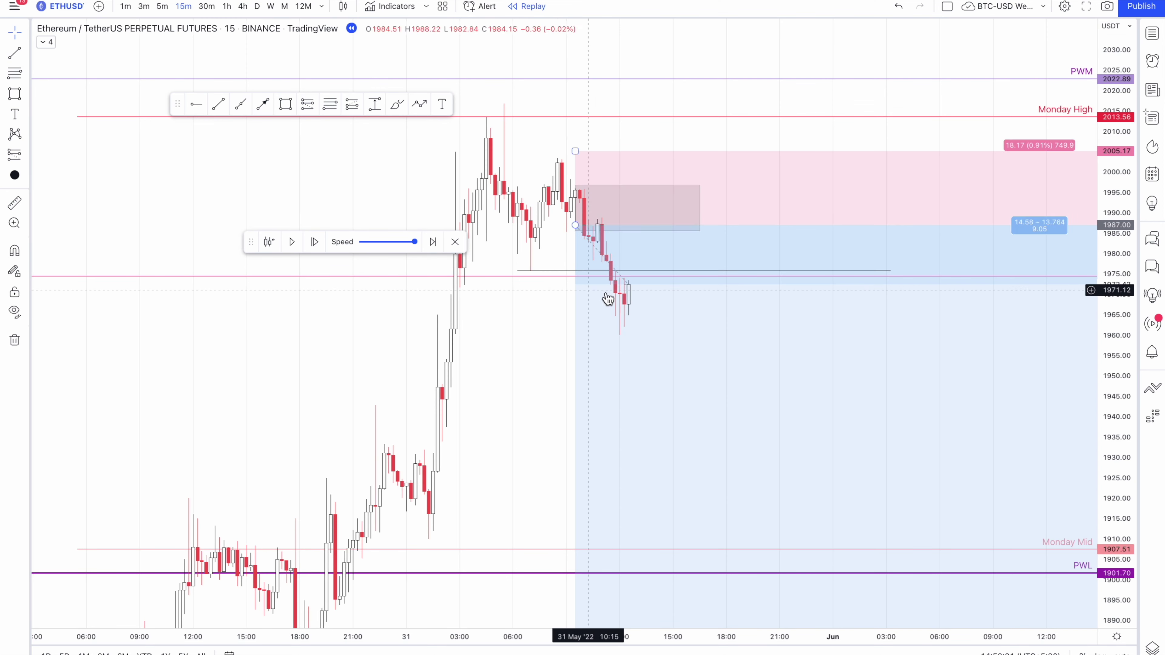
{"action": "left_click", "coordinate": [504, 332]}
{"action": "left_click_drag", "start_coordinate": [504, 332], "coordinate": [507, 351]}
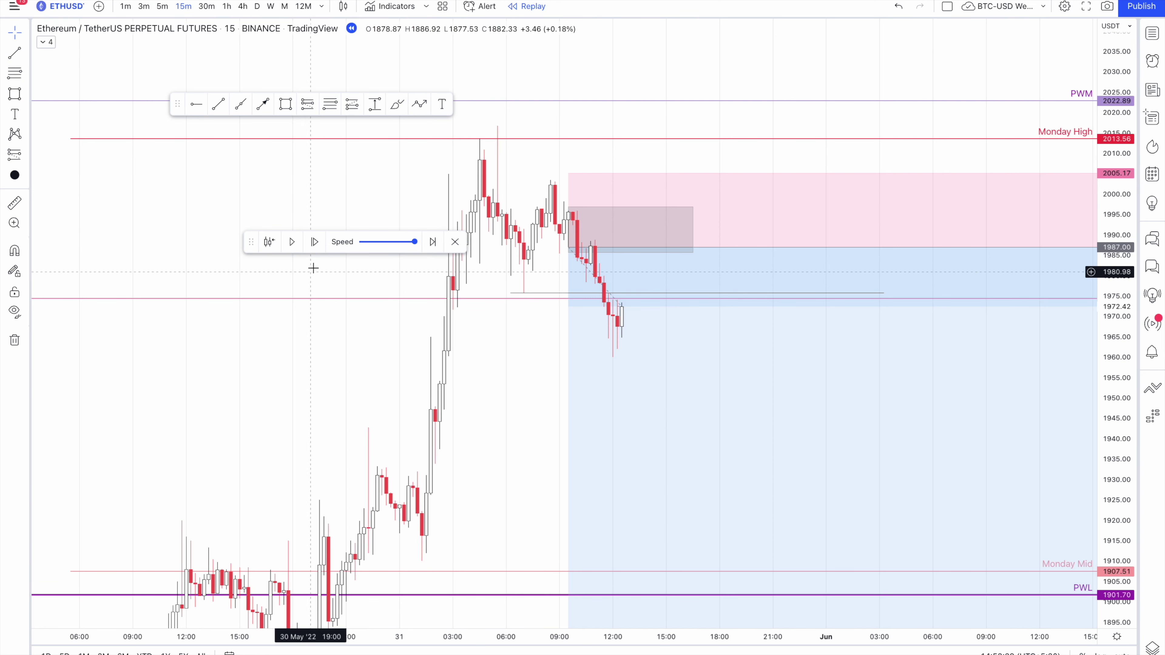
Step the replay forward six more bars.
{"action": "left_click", "coordinate": [317, 251]}
{"action": "left_click", "coordinate": [316, 250]}
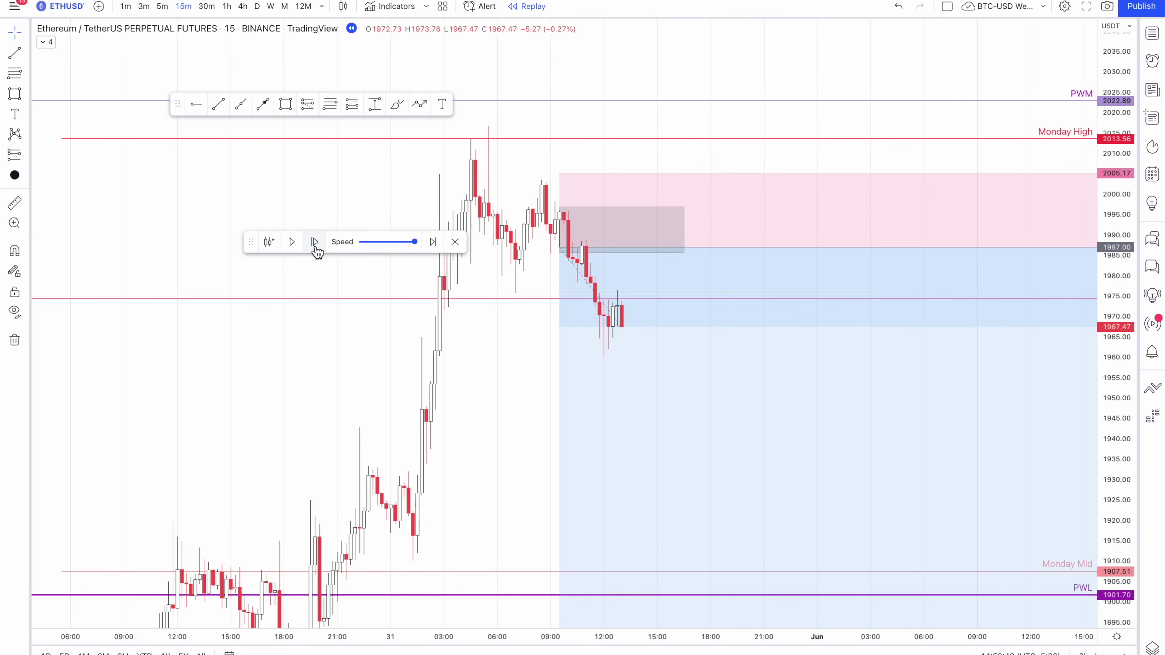
{"action": "left_click", "coordinate": [316, 251]}
{"action": "left_click", "coordinate": [314, 249]}
{"action": "left_click", "coordinate": [315, 250]}
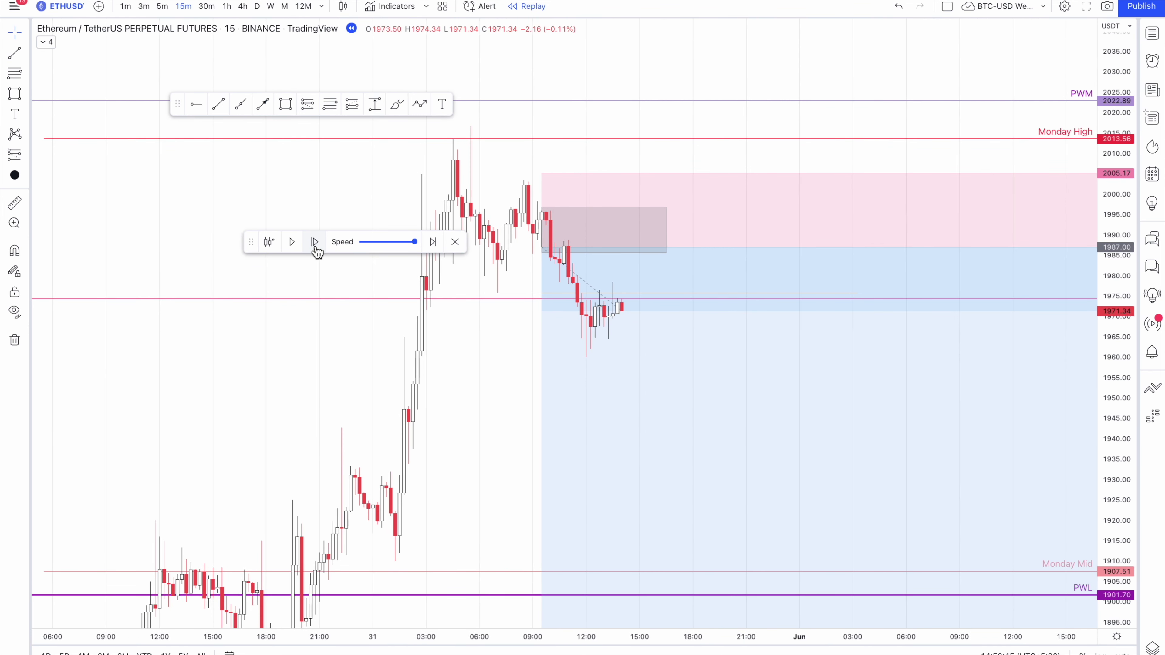
{"action": "left_click", "coordinate": [315, 249]}
{"action": "left_click", "coordinate": [314, 249]}
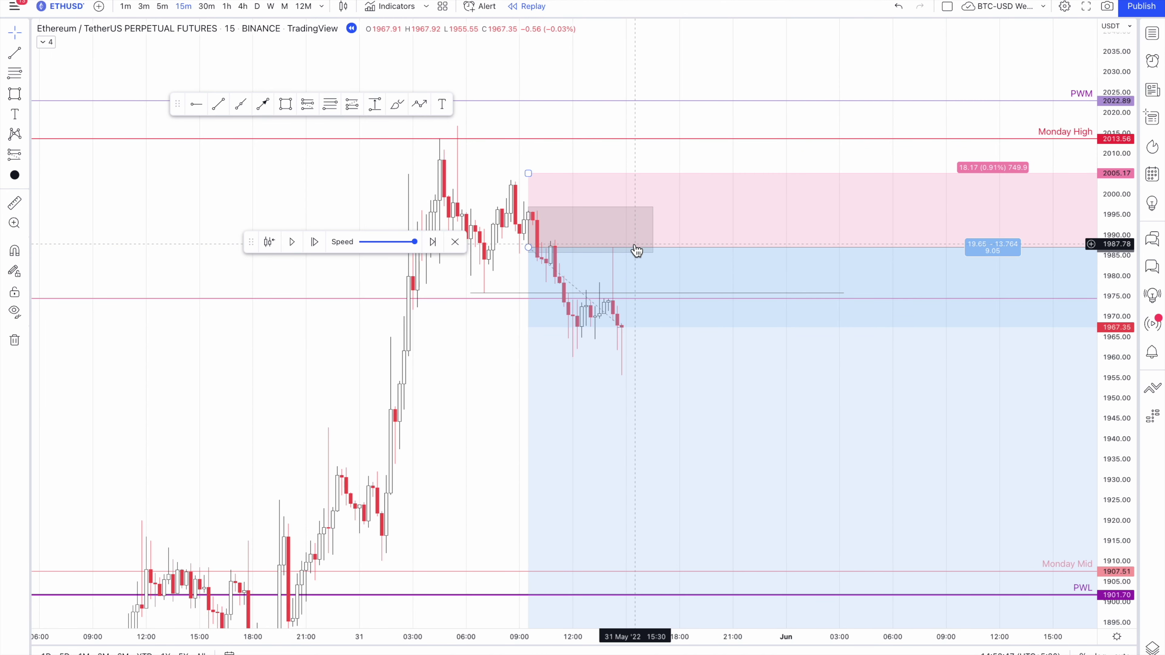
Delete the grey order-block box near the 1987 entry.
{"action": "left_click", "coordinate": [648, 230]}
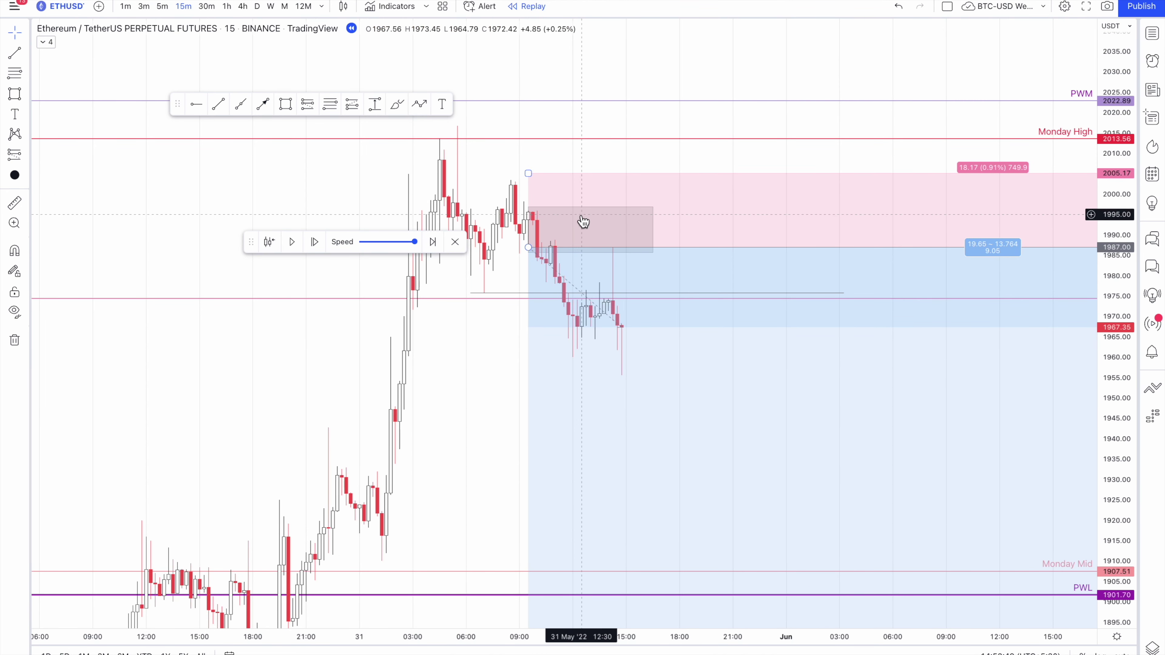
{"action": "left_click", "coordinate": [587, 208]}
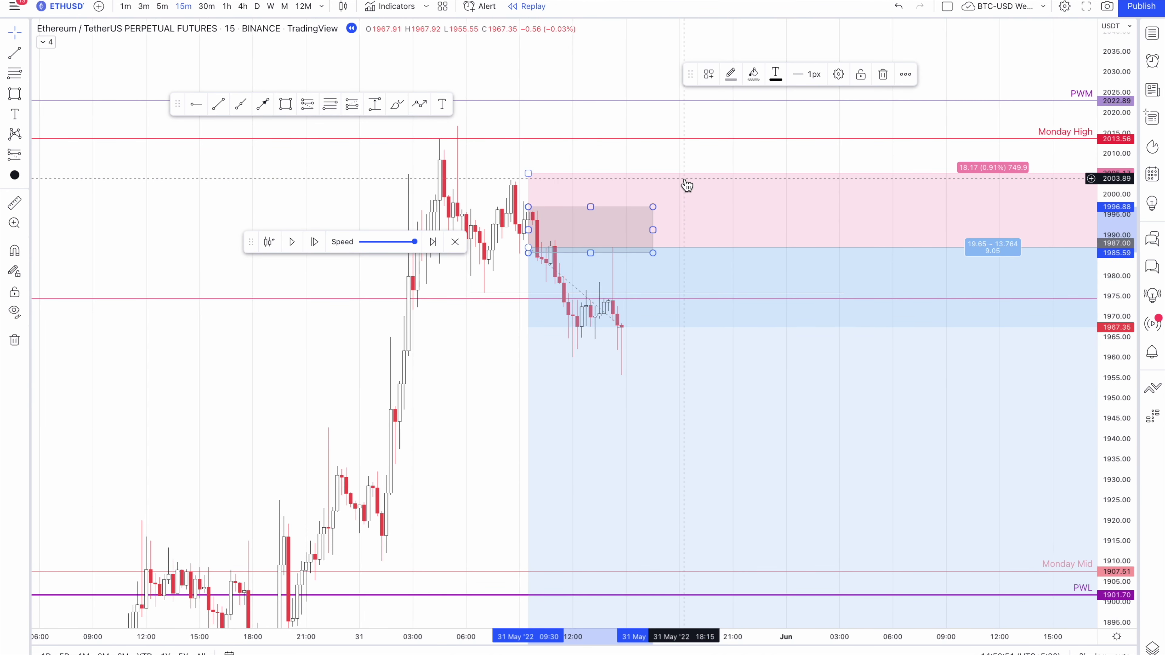
{"action": "key", "text": "Delete"}
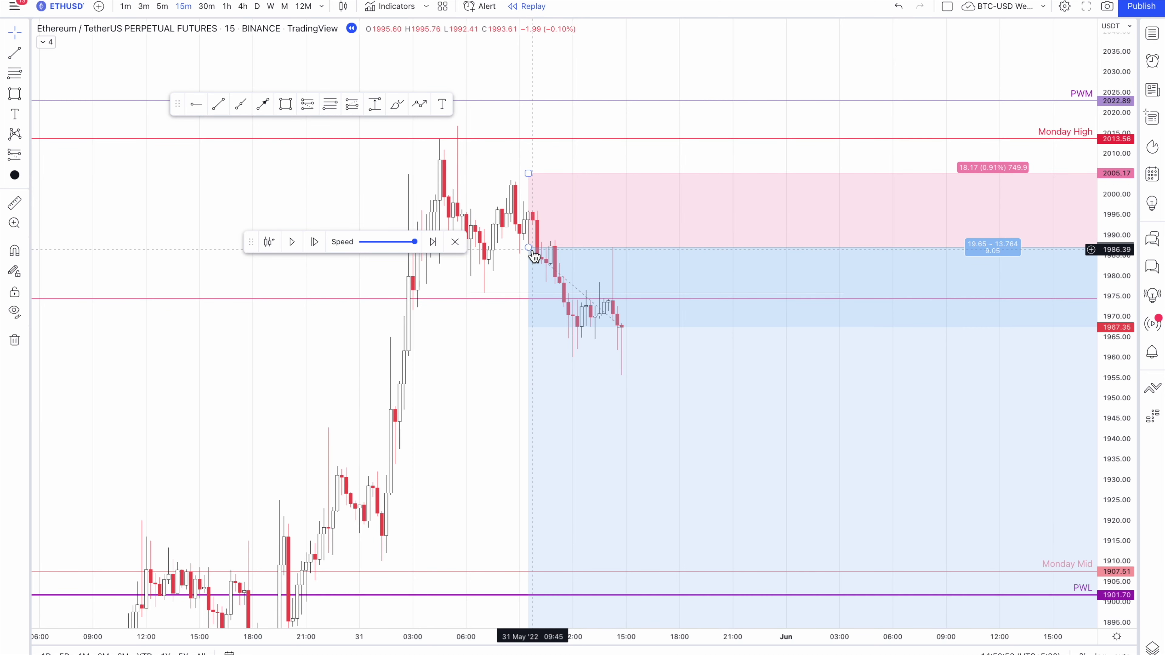
{"action": "left_click_drag", "start_coordinate": [315, 173], "coordinate": [262, 167]}
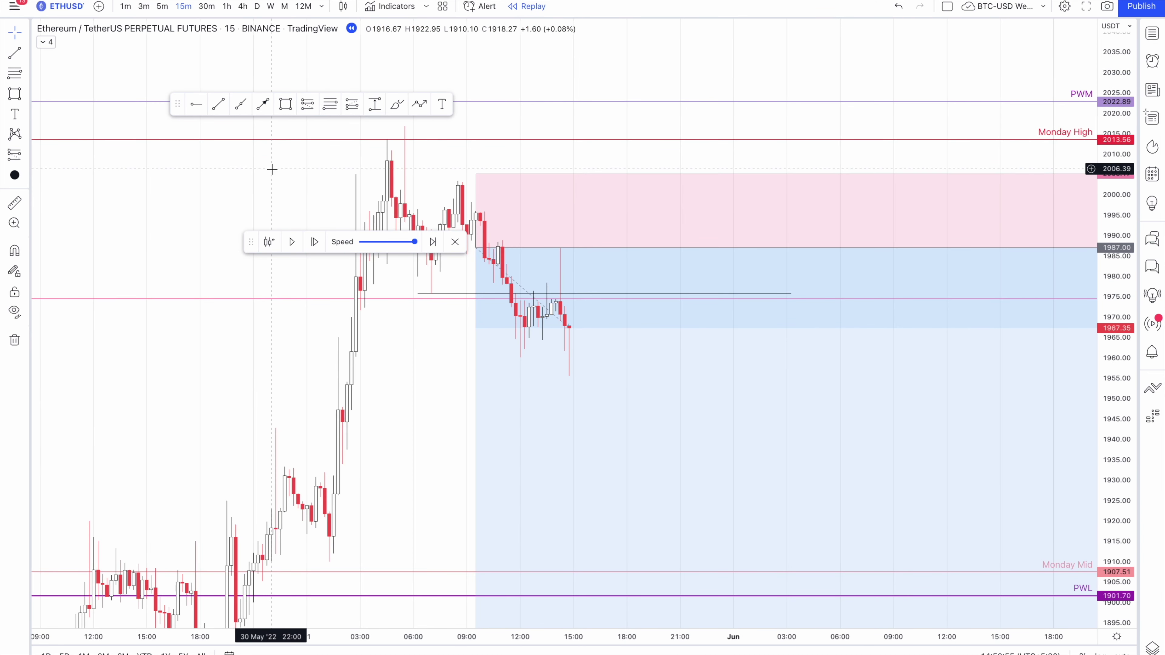
Draw a trial rectangle just below the 1987 entry, then delete it.
{"action": "left_click", "coordinate": [284, 104]}
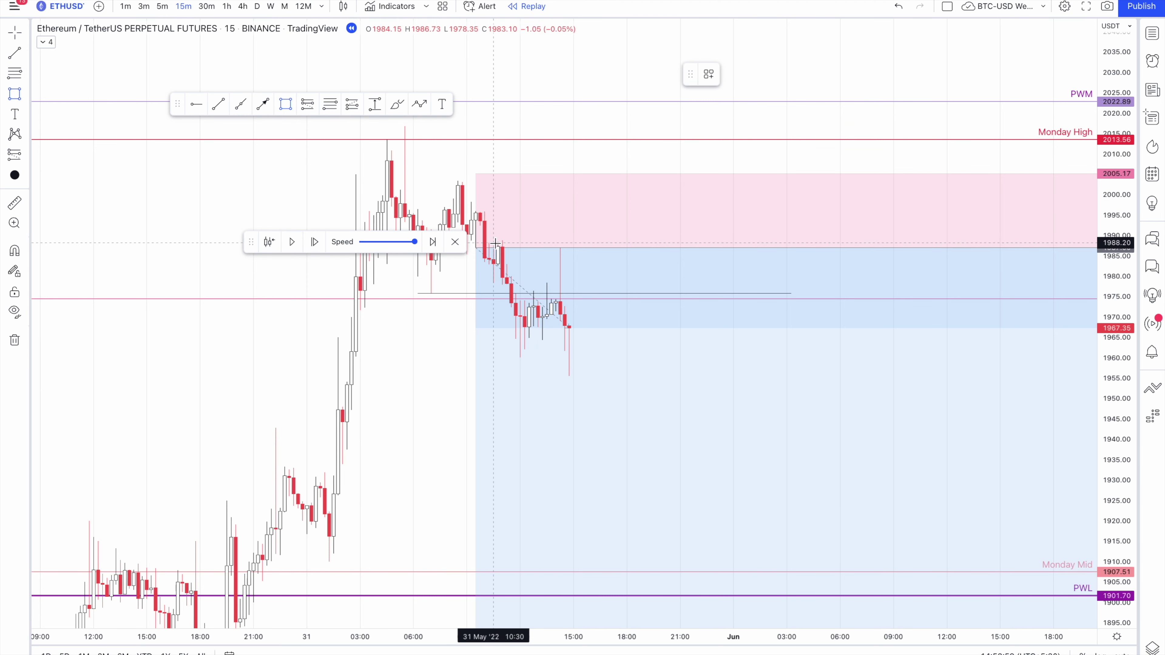
{"action": "left_click_drag", "start_coordinate": [499, 242], "coordinate": [782, 269]}
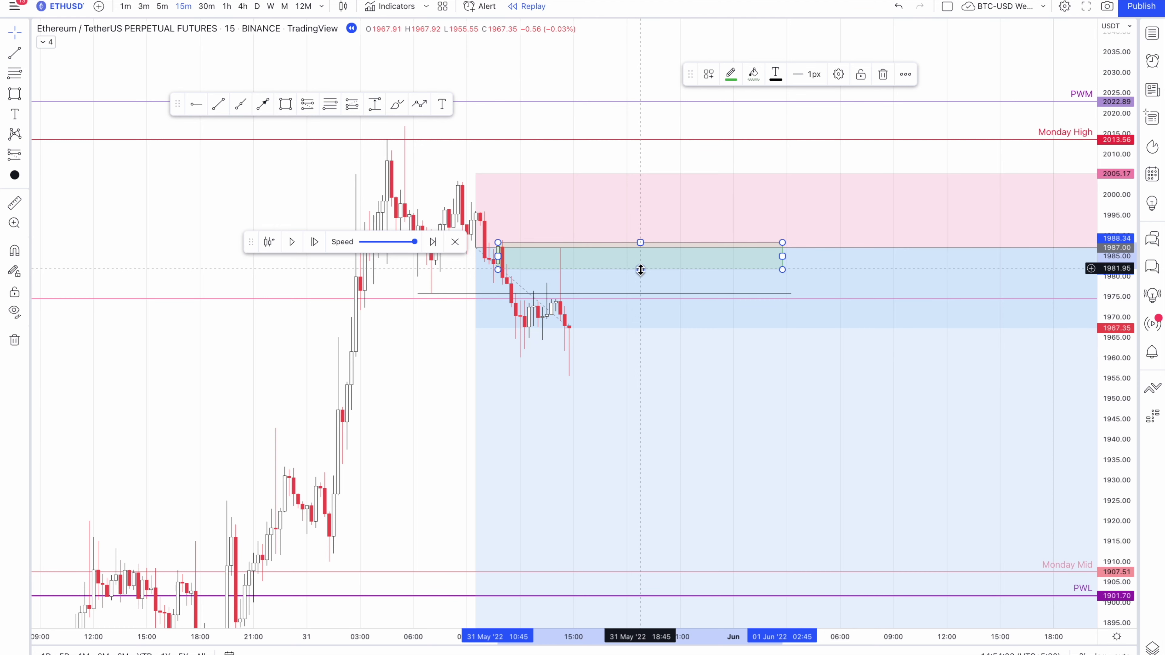
{"action": "key", "text": "Delete"}
Move the replay toolbar up, clear of the latest candles.
{"action": "left_click_drag", "start_coordinate": [210, 214], "coordinate": [334, 190]}
{"action": "scroll", "coordinate": [237, 207], "scroll_direction": "up", "scroll_amount": 1}
{"action": "scroll", "coordinate": [353, 185], "scroll_direction": "up", "scroll_amount": 2}
{"action": "left_click_drag", "start_coordinate": [258, 169], "coordinate": [142, 190]}
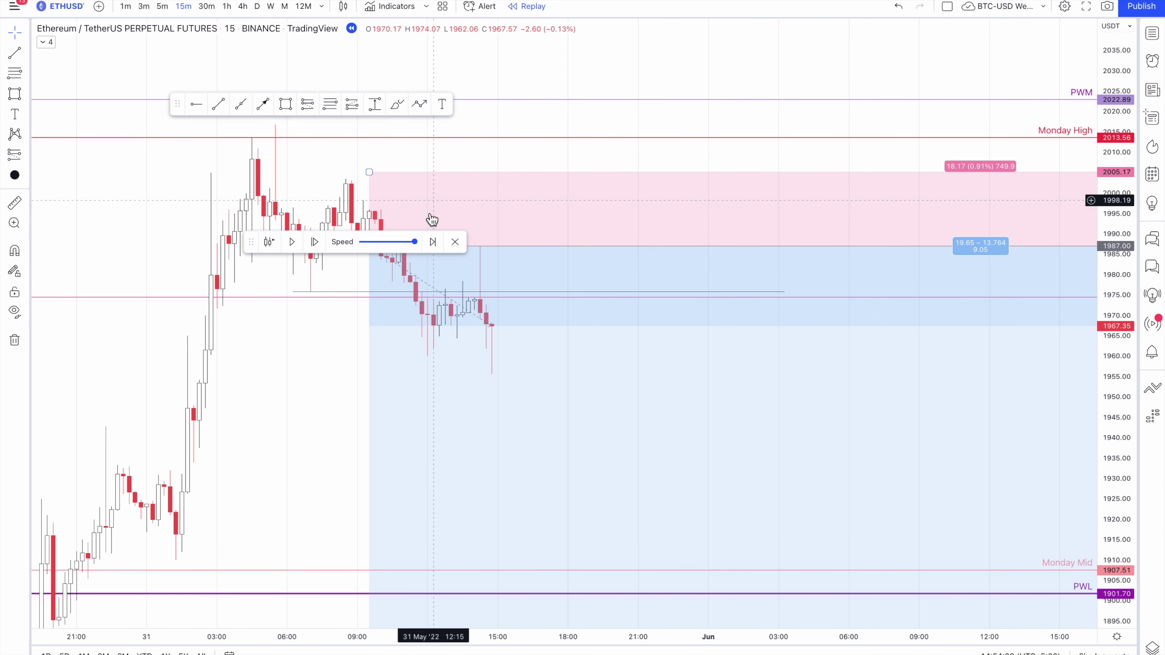
{"action": "left_click_drag", "start_coordinate": [244, 241], "coordinate": [611, 115]}
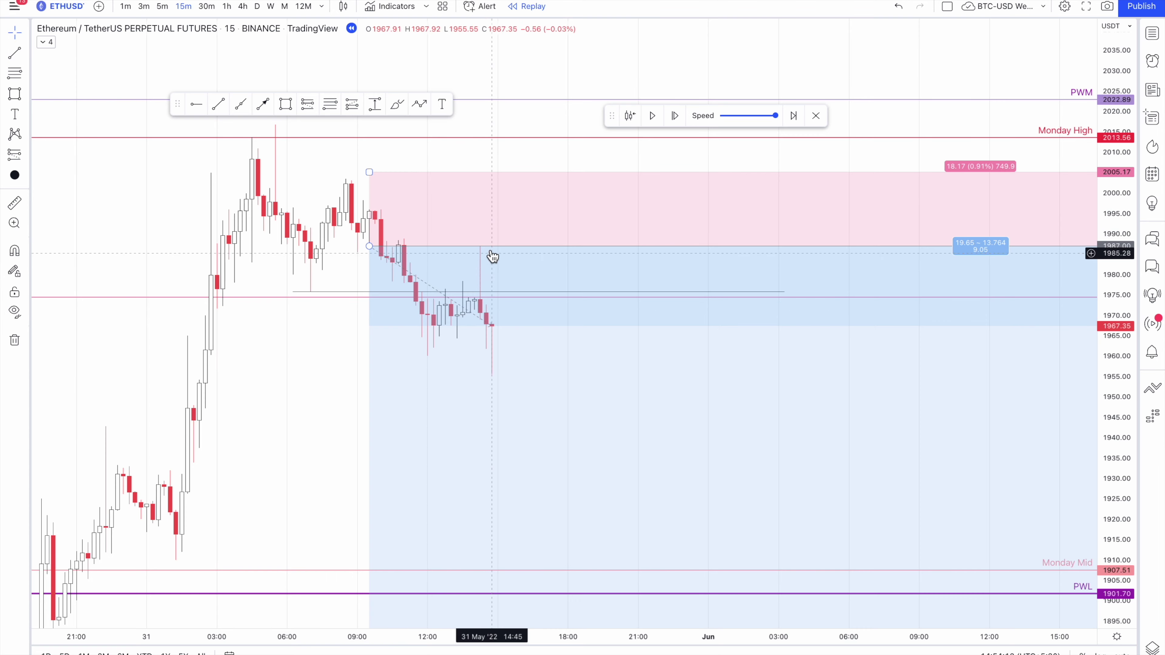
Pause the replay after the sell-off candle below 1950 and recentre the latest bars.
{"action": "left_click_drag", "start_coordinate": [320, 378], "coordinate": [229, 319]}
{"action": "scroll", "coordinate": [1013, 293], "scroll_direction": "down", "scroll_amount": 2}
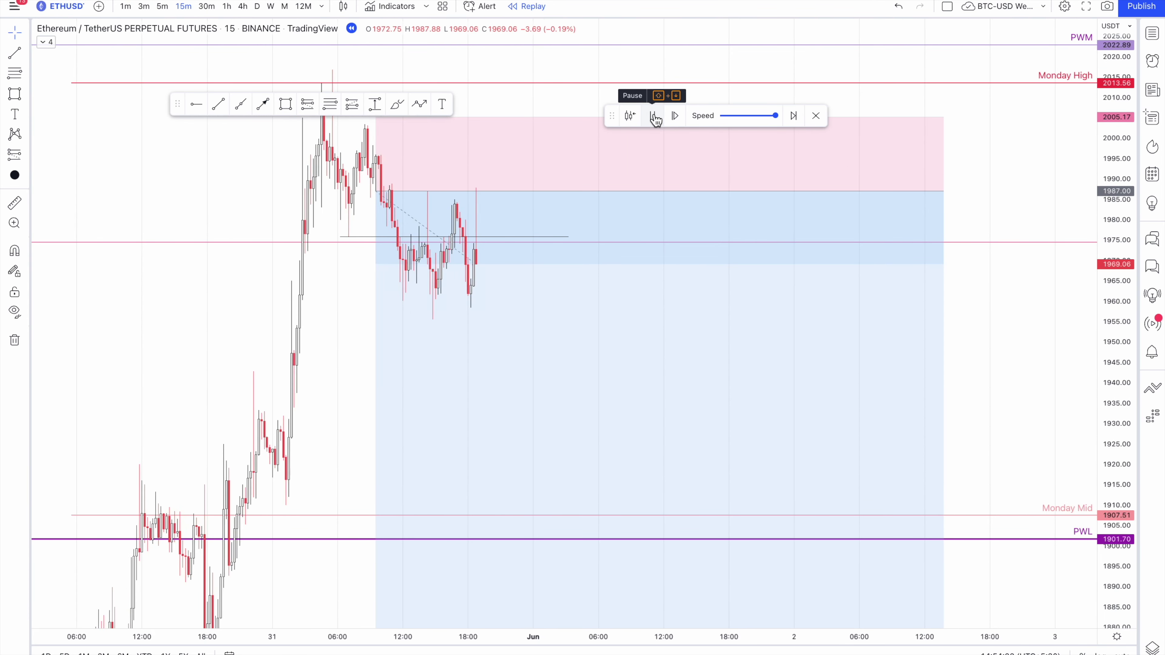
{"action": "left_click", "coordinate": [654, 117]}
{"action": "left_click", "coordinate": [399, 197]}
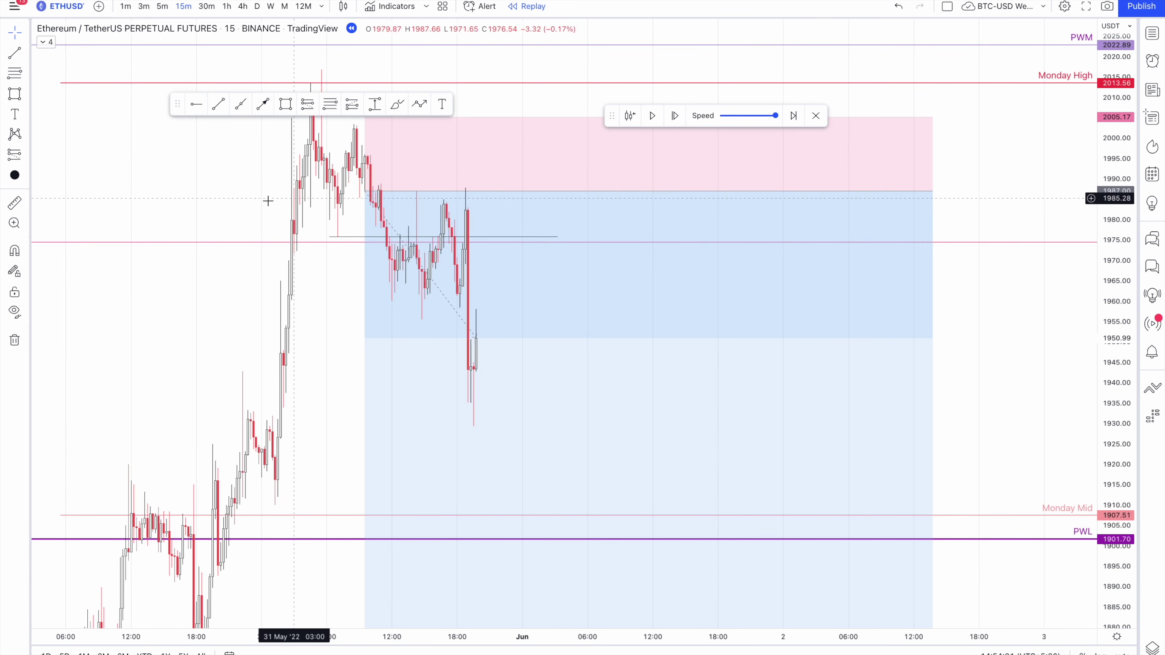
{"action": "left_click_drag", "start_coordinate": [265, 199], "coordinate": [525, 200]}
{"action": "scroll", "coordinate": [527, 200], "scroll_direction": "up", "scroll_amount": 3}
{"action": "scroll", "coordinate": [505, 323], "scroll_direction": "right", "scroll_amount": 3}
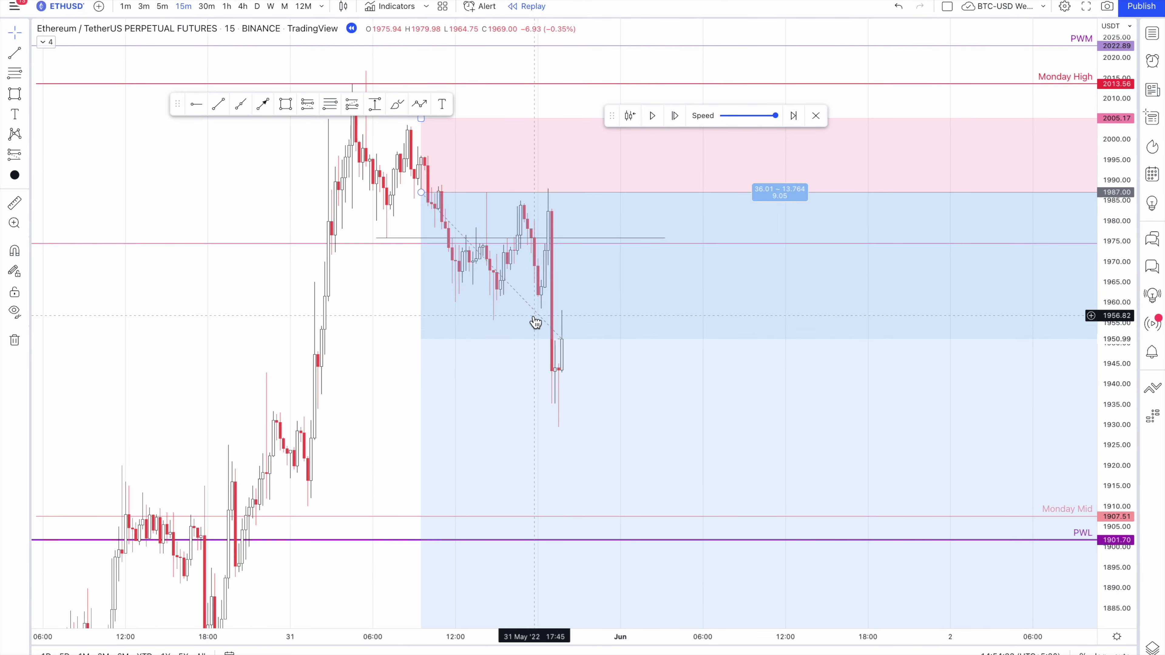
Mark the lows near 1956 and 1959 with two short brush strokes, then resume replay.
{"action": "key", "text": "alt+t"}
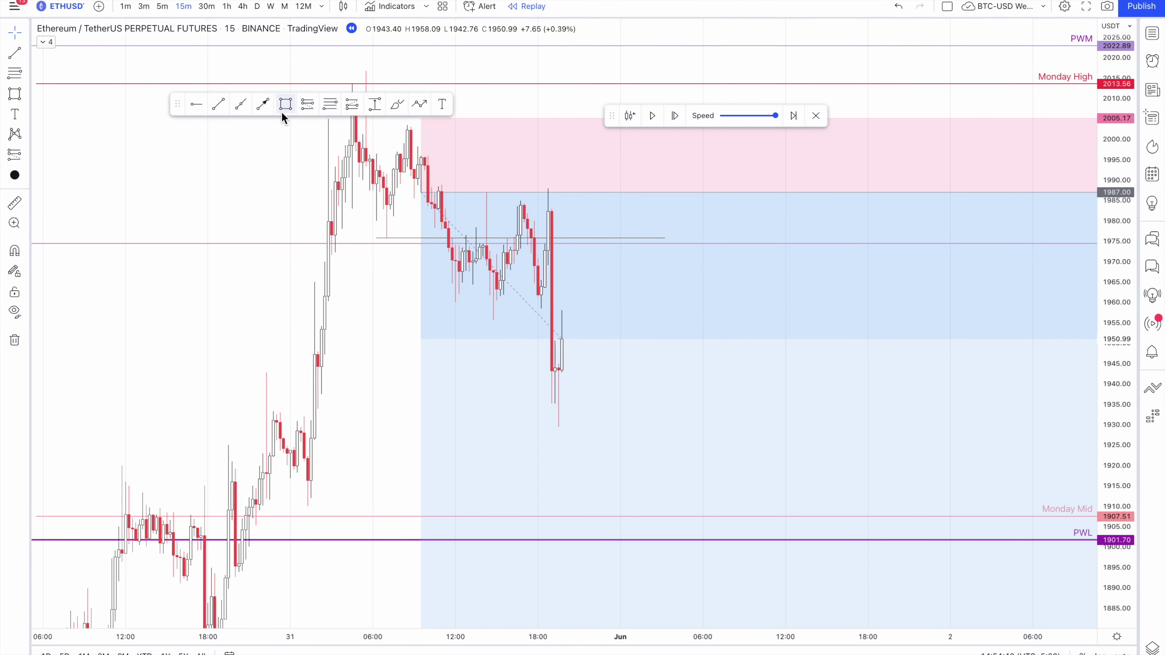
{"action": "left_click", "coordinate": [397, 104]}
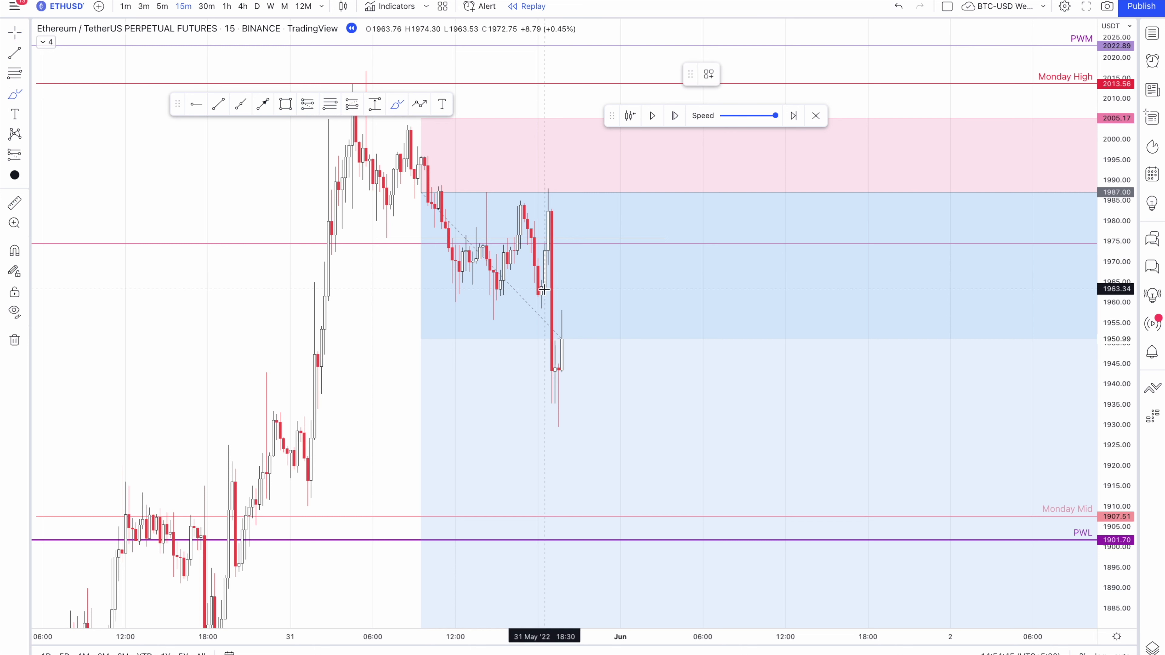
{"action": "left_click_drag", "start_coordinate": [530, 309], "coordinate": [572, 309]}
{"action": "left_click_drag", "start_coordinate": [478, 320], "coordinate": [506, 318]}
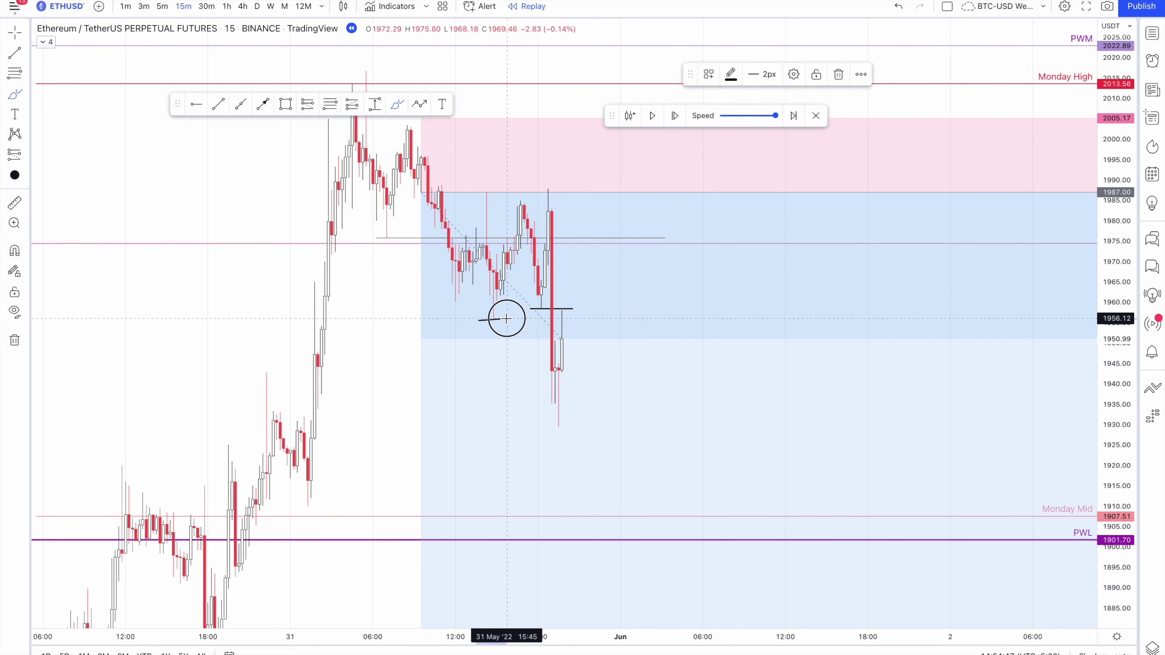
{"action": "left_click", "coordinate": [654, 117]}
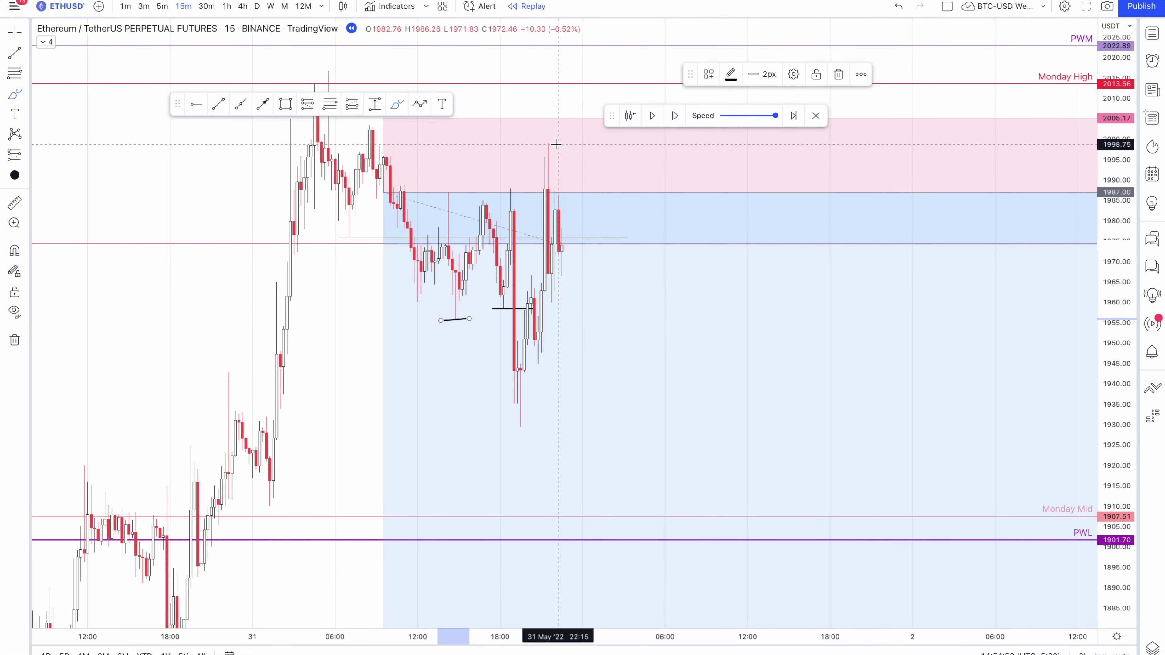
Ring the wick spiking to about 1998 in the pink zone with a freehand circle.
{"action": "mouse_move", "coordinate": [556, 144]}
{"action": "left_mouse_down"}
{"action": "mouse_move", "coordinate": [518, 163]}
{"action": "mouse_move", "coordinate": [561, 193]}
{"action": "mouse_move", "coordinate": [539, 131]}
{"action": "mouse_move", "coordinate": [534, 147]}
{"action": "left_mouse_up"}
{"action": "left_click", "coordinate": [15, 34]}
{"action": "left_click_drag", "start_coordinate": [236, 188], "coordinate": [138, 249]}
{"action": "scroll", "coordinate": [138, 250], "scroll_direction": "down", "scroll_amount": 5}
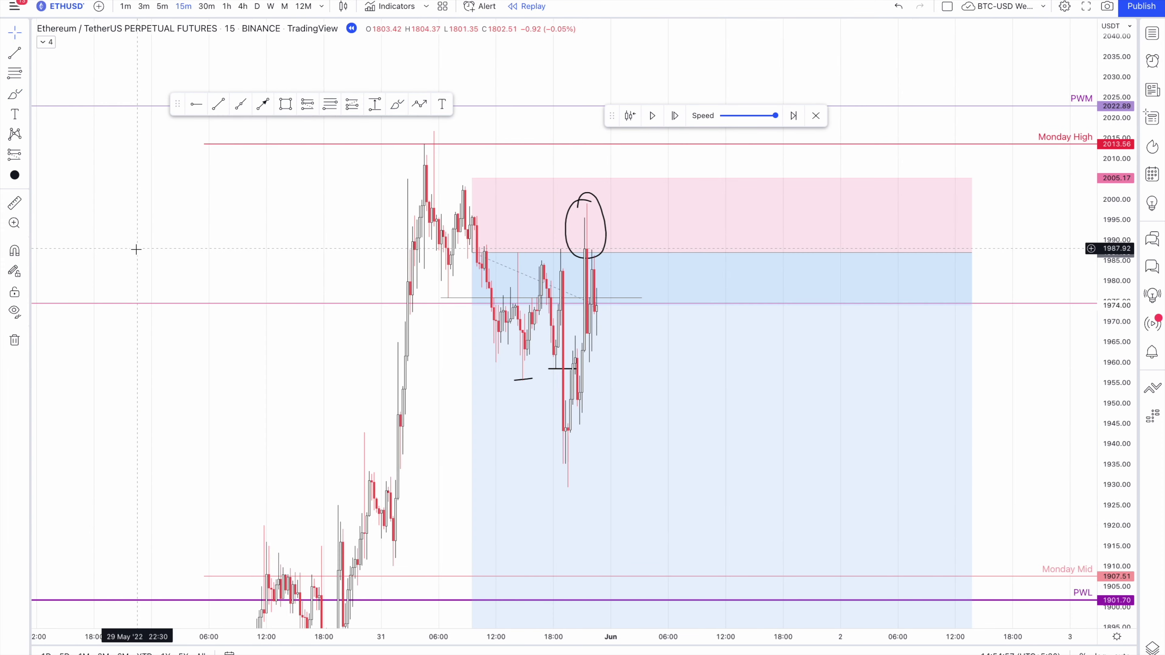
Rescale the price axis and recentre the chart on the recent candles.
{"action": "left_click_drag", "start_coordinate": [1111, 182], "coordinate": [1102, 298]}
{"action": "left_click_drag", "start_coordinate": [1014, 271], "coordinate": [1032, 209]}
{"action": "left_click", "coordinate": [463, 158]}
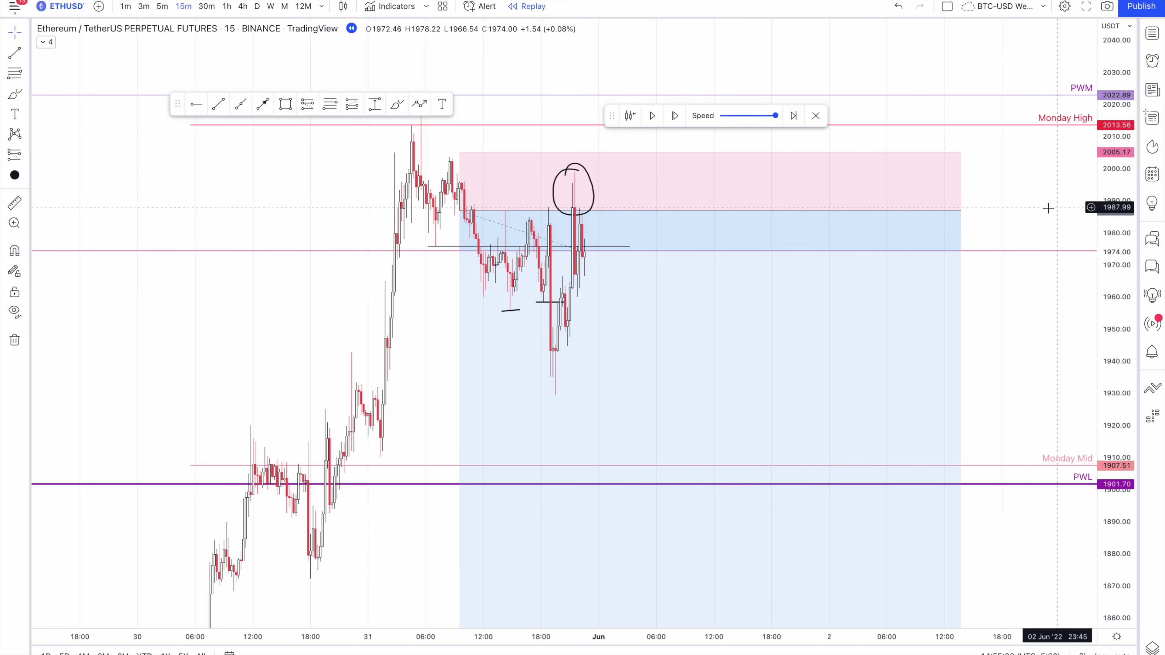
{"action": "left_click_drag", "start_coordinate": [1010, 181], "coordinate": [1018, 184]}
{"action": "scroll", "coordinate": [1019, 183], "scroll_direction": "up", "scroll_amount": 1}
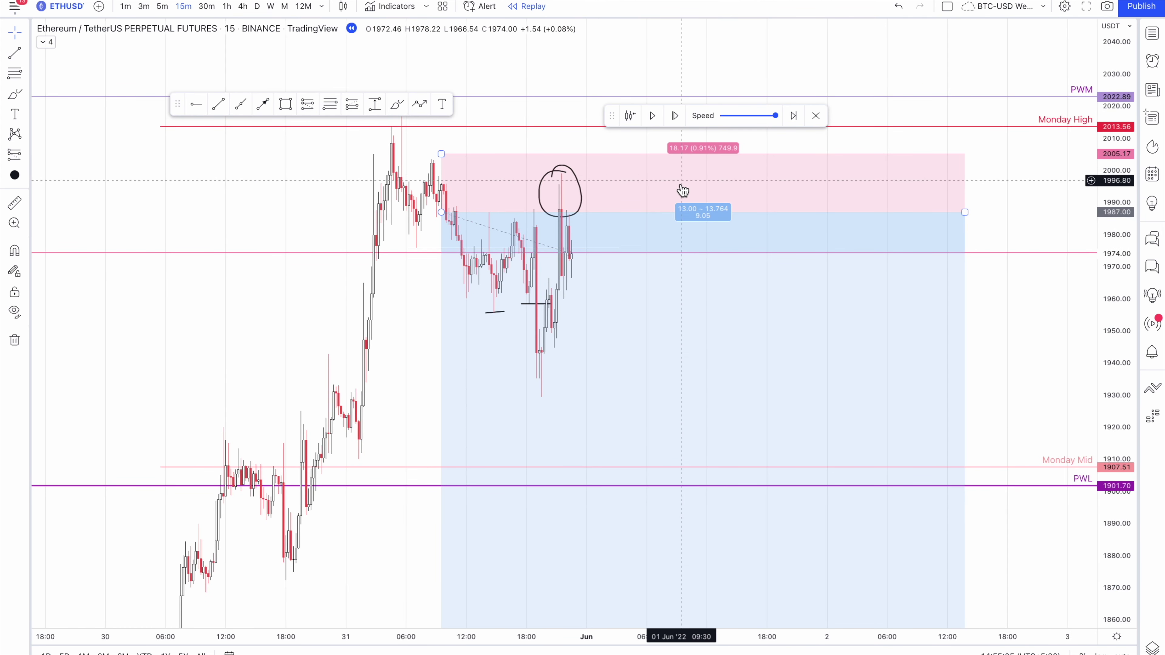
{"action": "left_click", "coordinate": [1057, 199]}
{"action": "left_click_drag", "start_coordinate": [1025, 197], "coordinate": [1004, 199]}
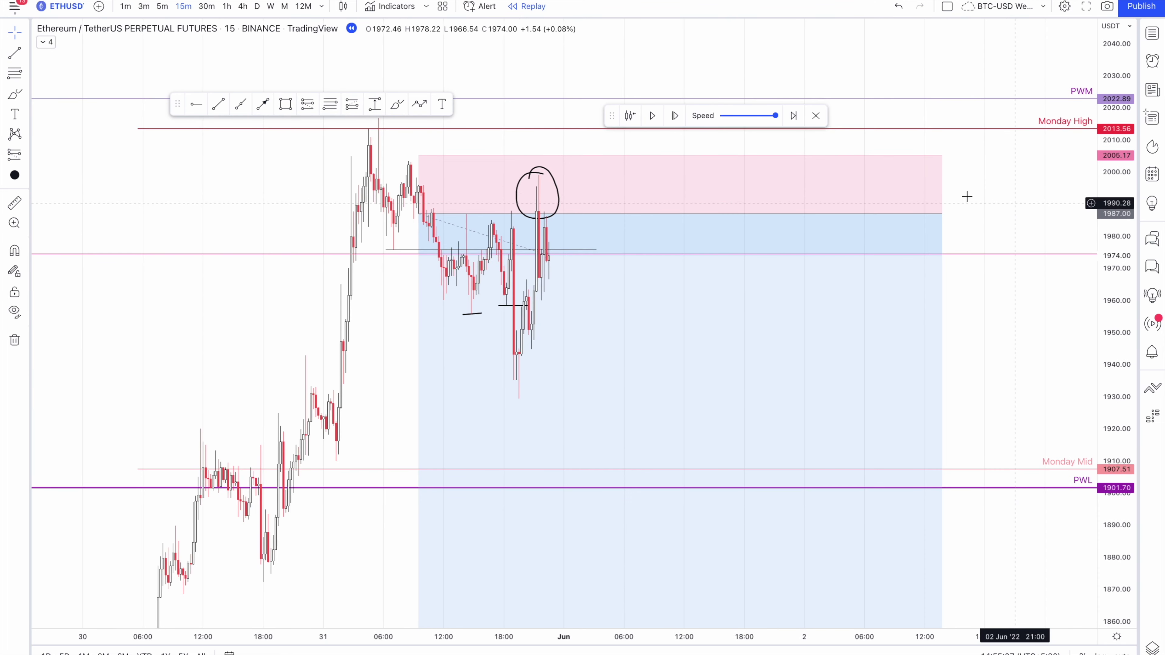
Pause near 1942 and box the candles from 2001.74 down to 1927.50 with a rectangle.
{"action": "left_click", "coordinate": [654, 117]}
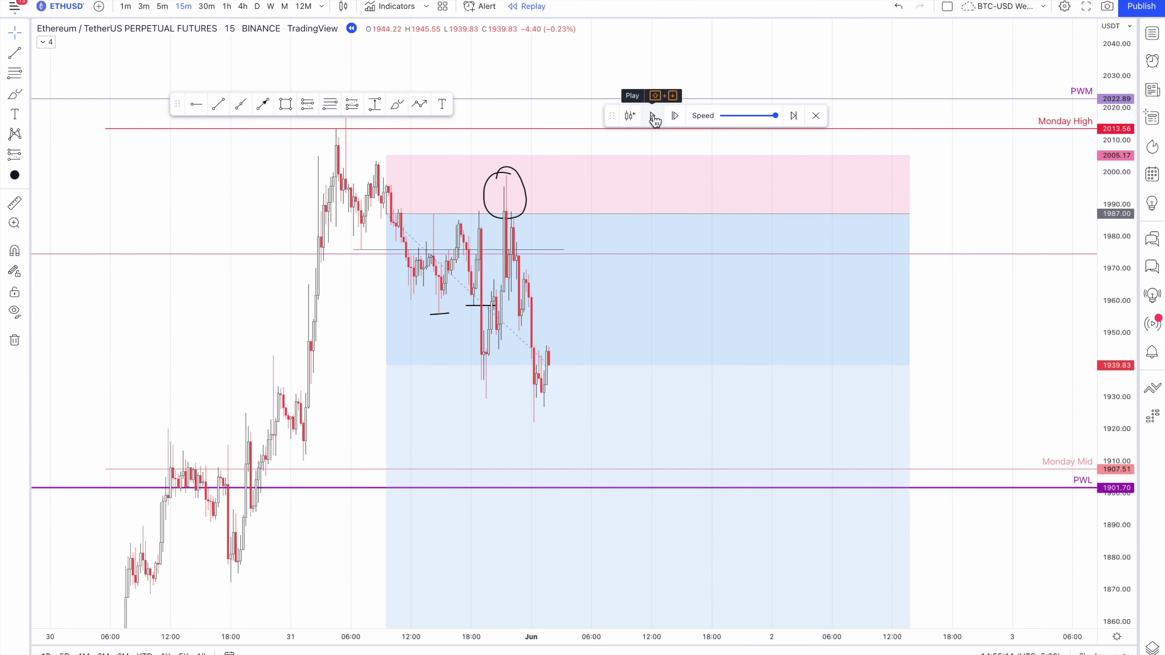
{"action": "left_click", "coordinate": [653, 116]}
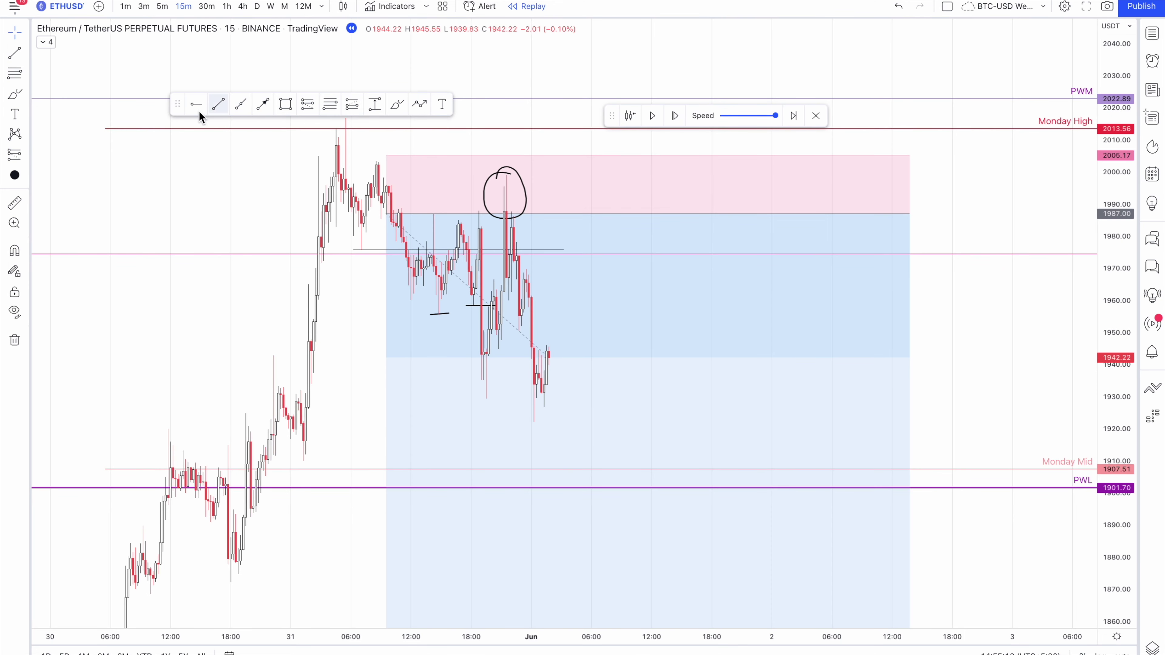
{"action": "left_click_drag", "start_coordinate": [236, 151], "coordinate": [450, 143]}
{"action": "scroll", "coordinate": [450, 143], "scroll_direction": "up", "scroll_amount": 3}
{"action": "left_click_drag", "start_coordinate": [175, 149], "coordinate": [245, 151]}
{"action": "scroll", "coordinate": [243, 151], "scroll_direction": "up", "scroll_amount": 2}
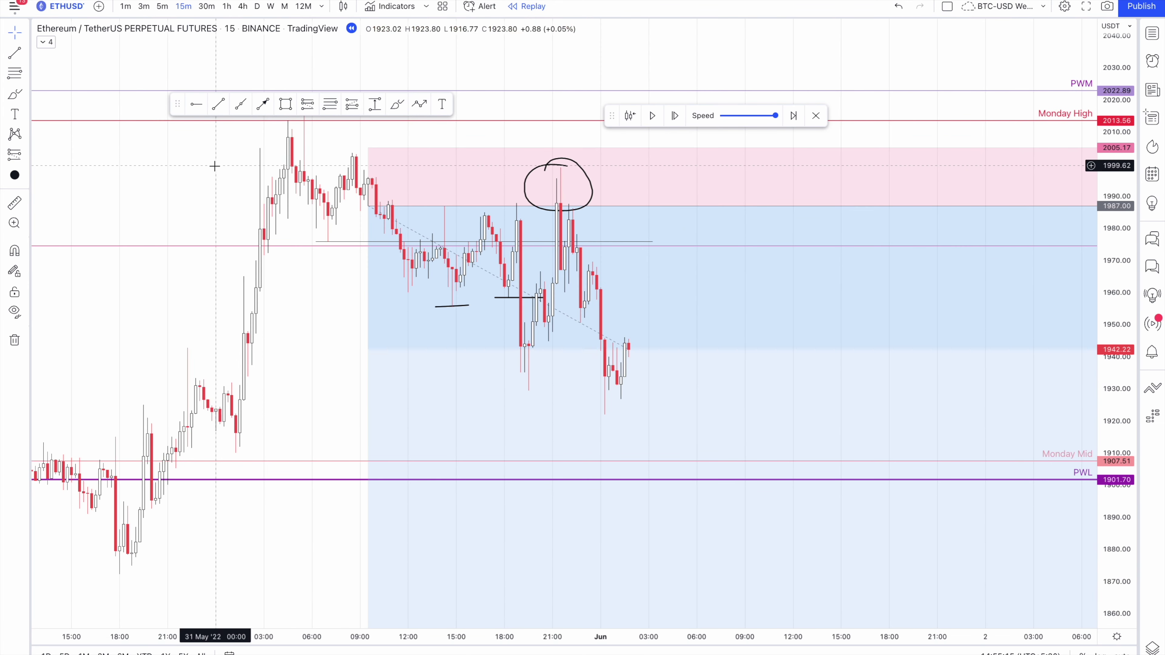
{"action": "left_click", "coordinate": [285, 104]}
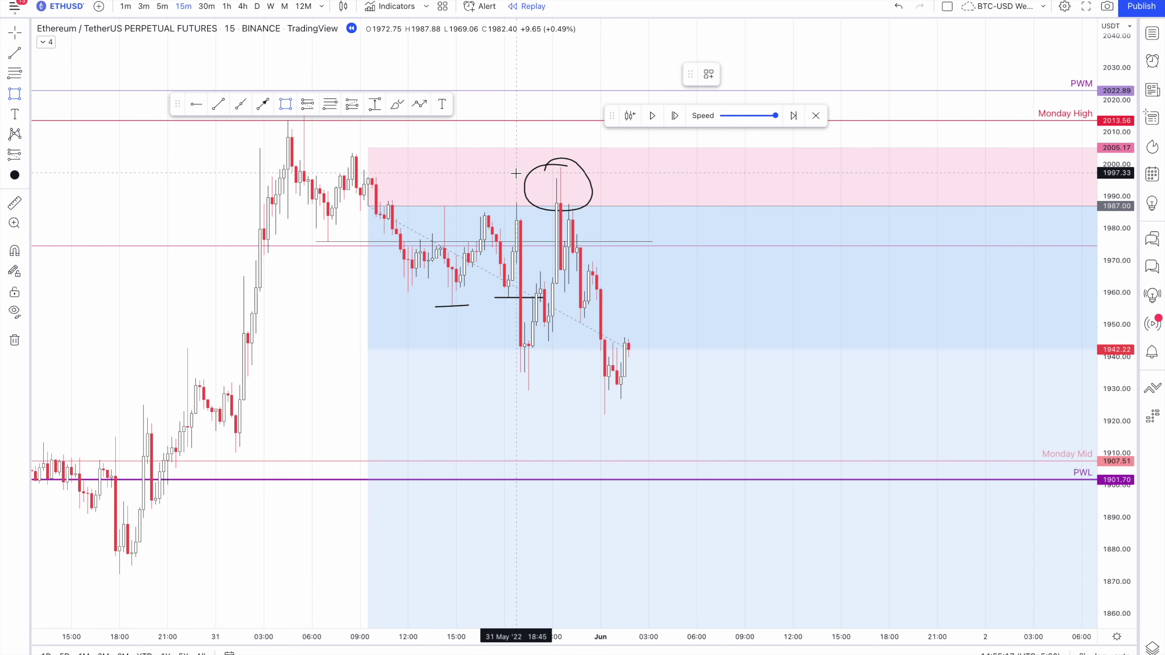
{"action": "left_click_drag", "start_coordinate": [516, 159], "coordinate": [569, 397]}
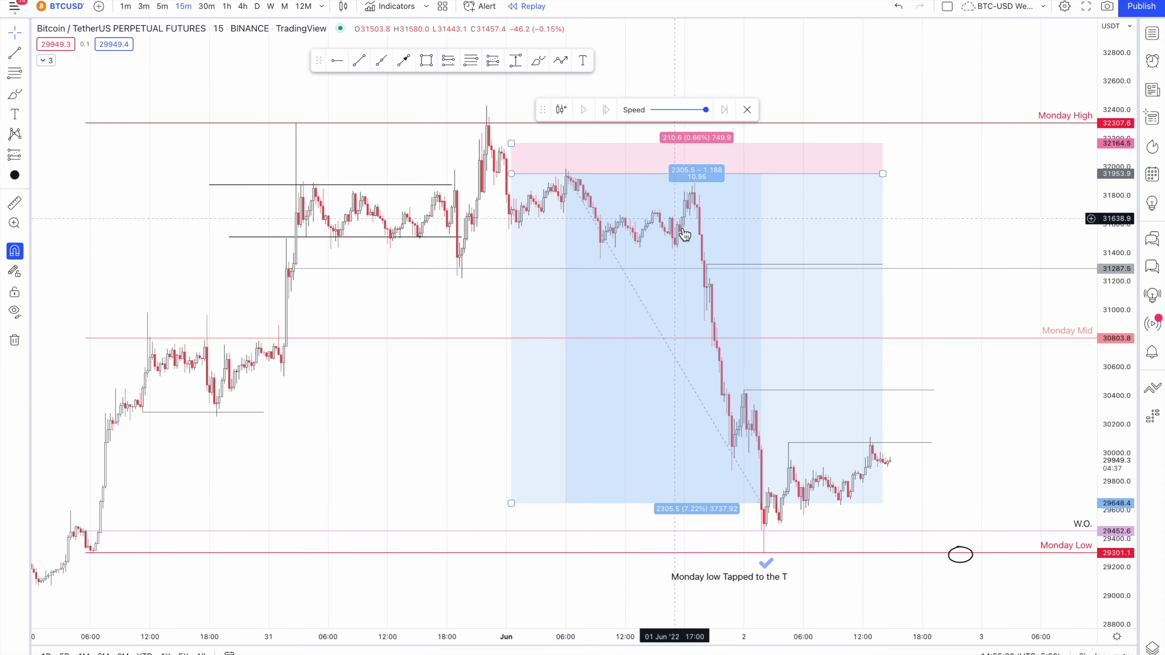
Draw a green rectangle around the late 31 May BTCUSD rally candles up to Monday High.
{"action": "left_click", "coordinate": [426, 60]}
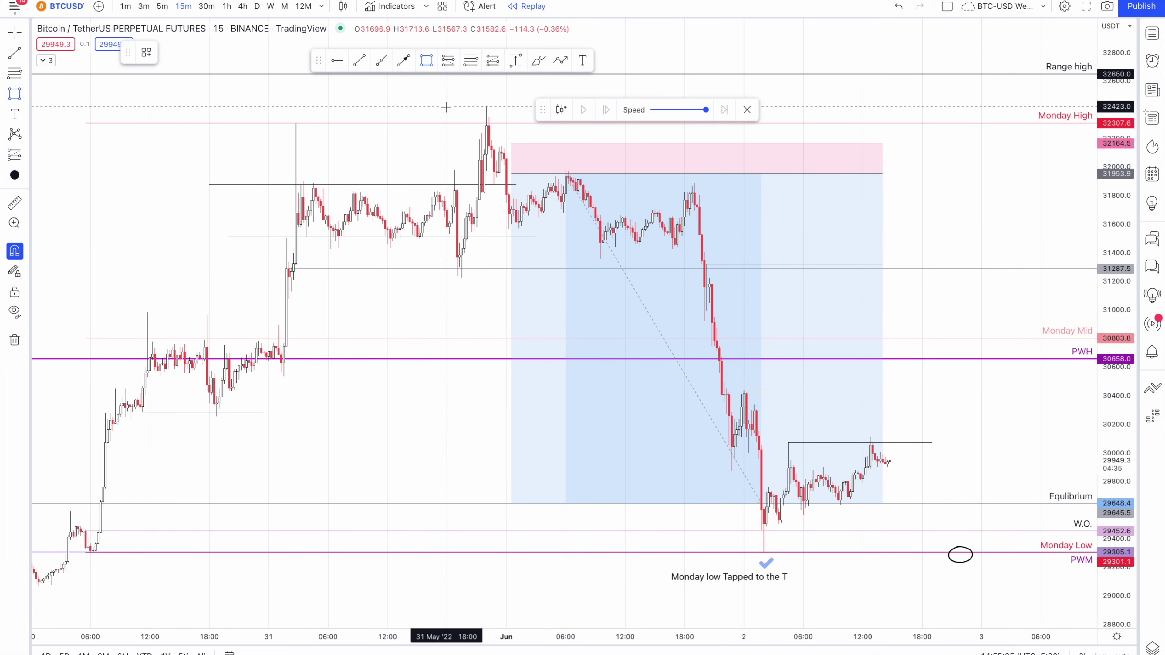
{"action": "left_click_drag", "start_coordinate": [450, 103], "coordinate": [491, 283]}
{"action": "left_click", "coordinate": [493, 282]}
{"action": "left_click", "coordinate": [365, 106]}
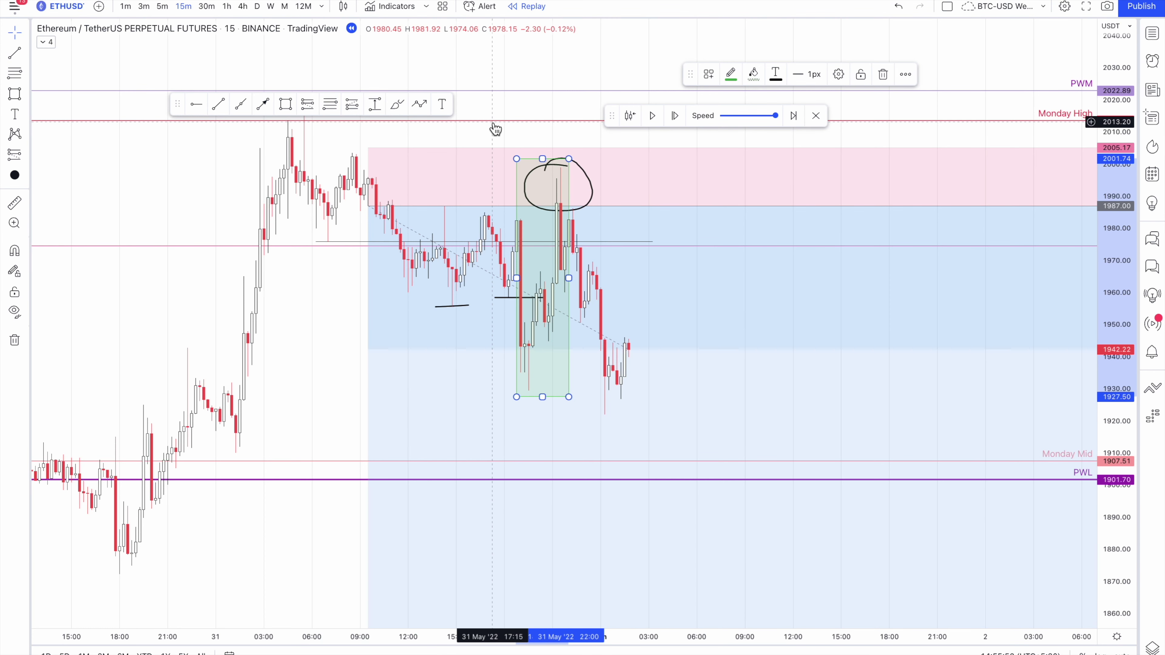
Delete the hand-drawn circle, the green rectangle and the short brush marks.
{"action": "left_click", "coordinate": [497, 127]}
{"action": "left_click", "coordinate": [549, 175]}
{"action": "left_click", "coordinate": [548, 169]}
{"action": "key", "text": "Delete"}
{"action": "left_click", "coordinate": [548, 159]}
{"action": "key", "text": "Delete"}
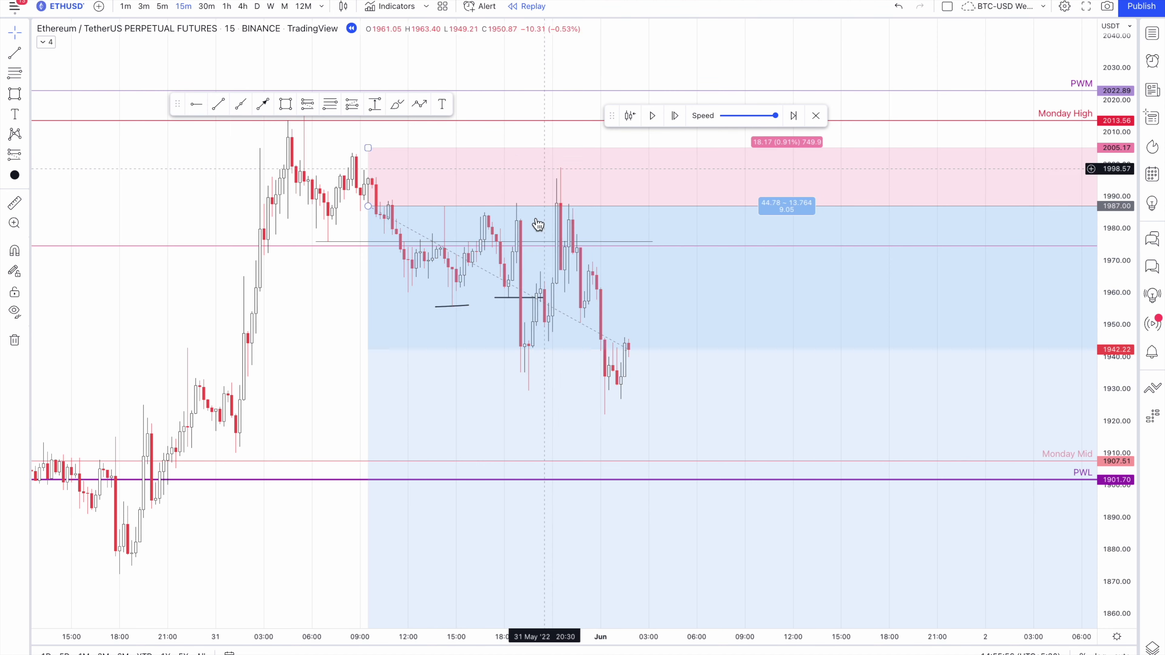
{"action": "left_click", "coordinate": [529, 299]}
{"action": "key", "text": "Delete"}
{"action": "left_click", "coordinate": [460, 306]}
Pan and rescale the chart to follow price down to 1899.72 at PWL.
{"action": "left_click_drag", "start_coordinate": [317, 303], "coordinate": [198, 268]}
{"action": "scroll", "coordinate": [615, 263], "scroll_direction": "down", "scroll_amount": 3}
{"action": "left_click_drag", "start_coordinate": [396, 307], "coordinate": [195, 345]}
{"action": "left_click_drag", "start_coordinate": [1121, 170], "coordinate": [1121, 299]}
{"action": "left_click_drag", "start_coordinate": [1005, 325], "coordinate": [1027, 263]}
{"action": "scroll", "coordinate": [1022, 242], "scroll_direction": "down", "scroll_amount": 2}
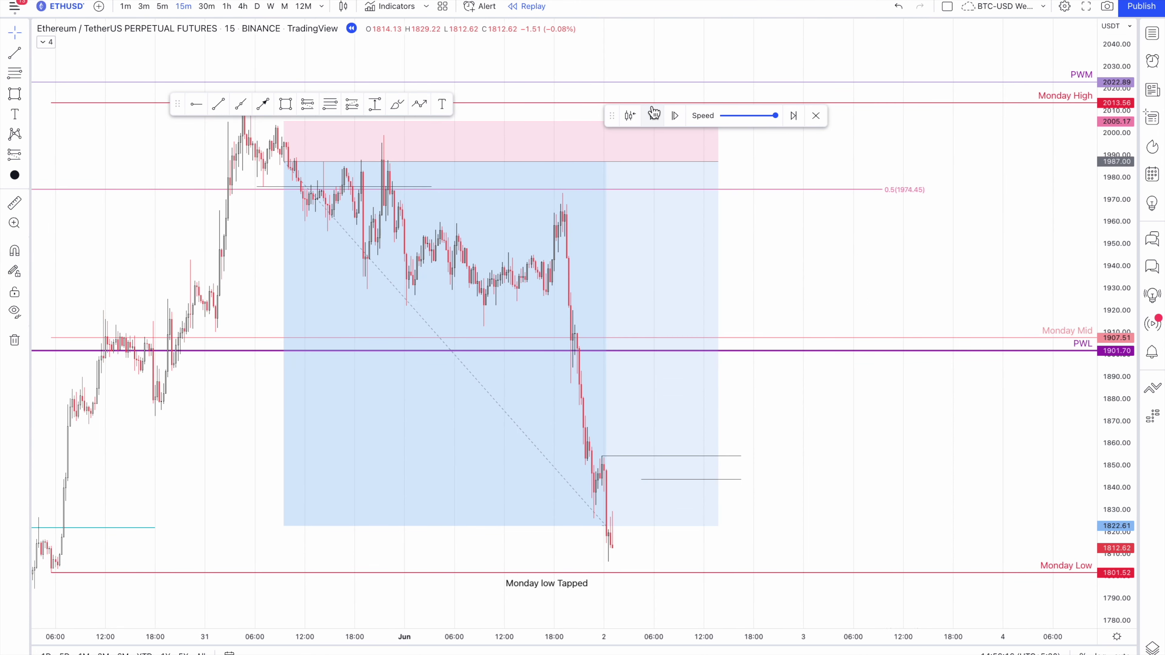
Pan and rescale the chart to view the drop to Monday Low.
{"action": "left_click_drag", "start_coordinate": [882, 287], "coordinate": [962, 247]}
{"action": "scroll", "coordinate": [970, 254], "scroll_direction": "down", "scroll_amount": 2}
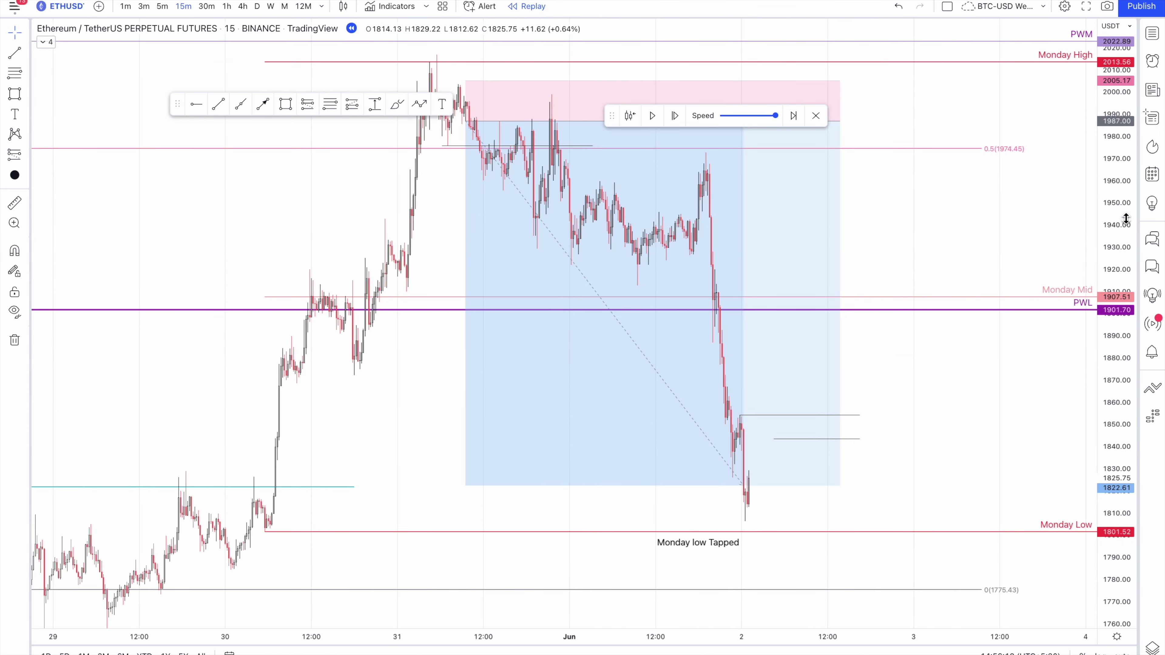
{"action": "left_click_drag", "start_coordinate": [1112, 186], "coordinate": [1114, 275]}
{"action": "left_click_drag", "start_coordinate": [921, 238], "coordinate": [929, 251]}
{"action": "scroll", "coordinate": [929, 251], "scroll_direction": "up", "scroll_amount": 1}
{"action": "scroll", "coordinate": [939, 228], "scroll_direction": "up", "scroll_amount": 1}
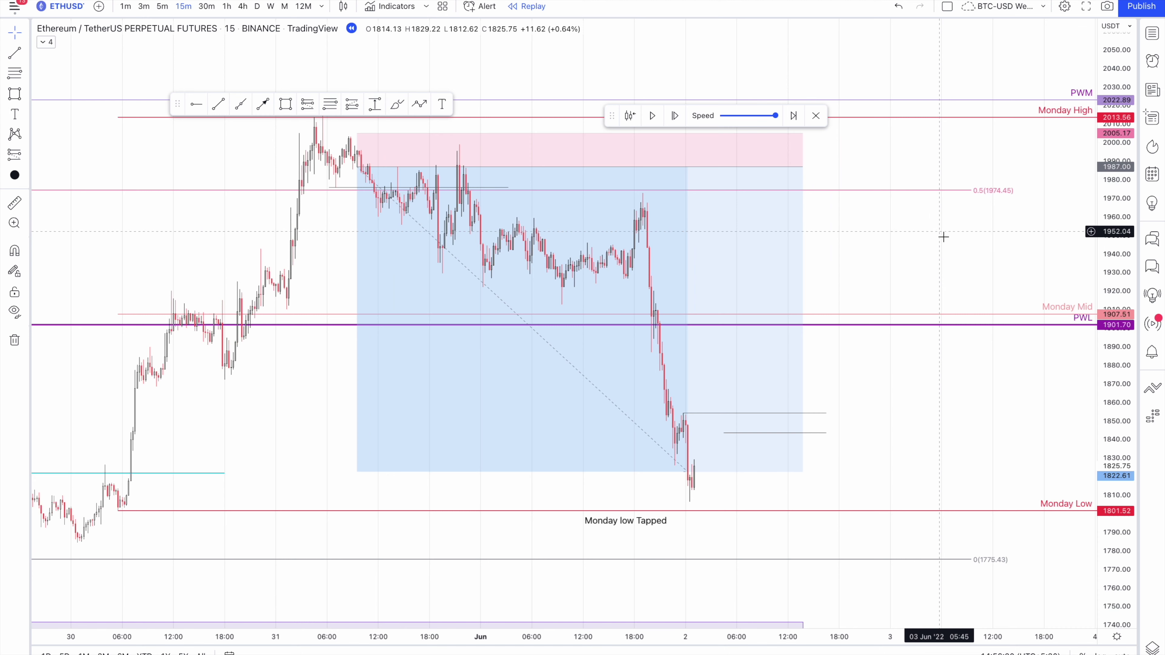
{"action": "left_click", "coordinate": [697, 208]}
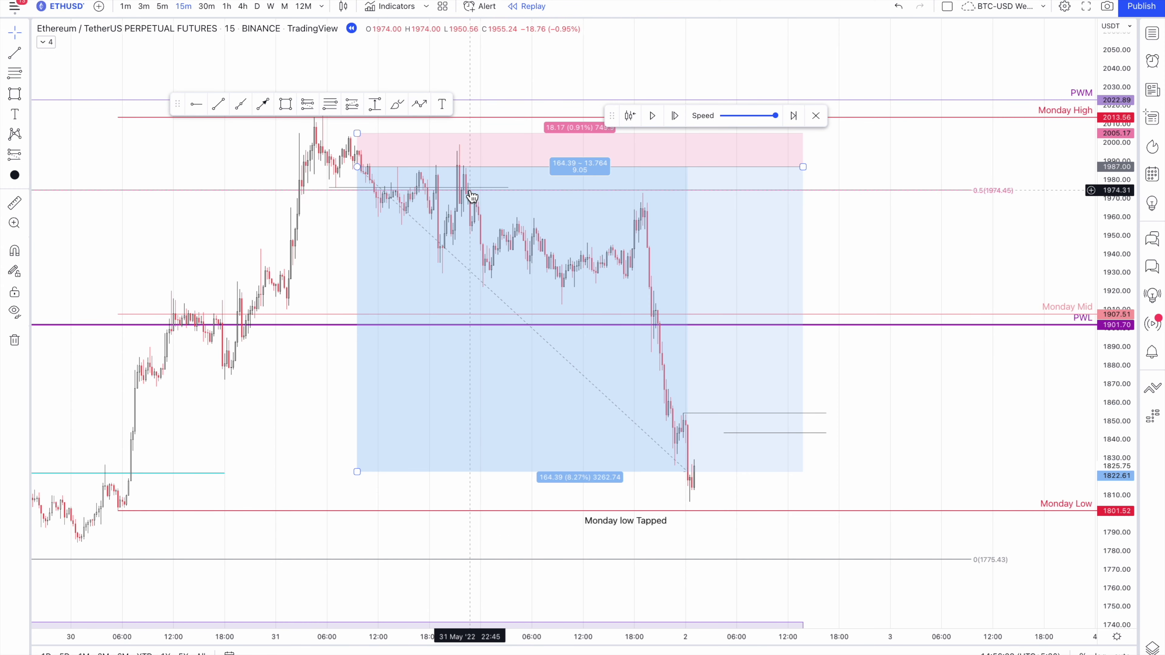
Zoom out and pan back to show history from mid-May onward.
{"action": "left_click_drag", "start_coordinate": [345, 231], "coordinate": [594, 234]}
{"action": "scroll", "coordinate": [598, 234], "scroll_direction": "up", "scroll_amount": 6}
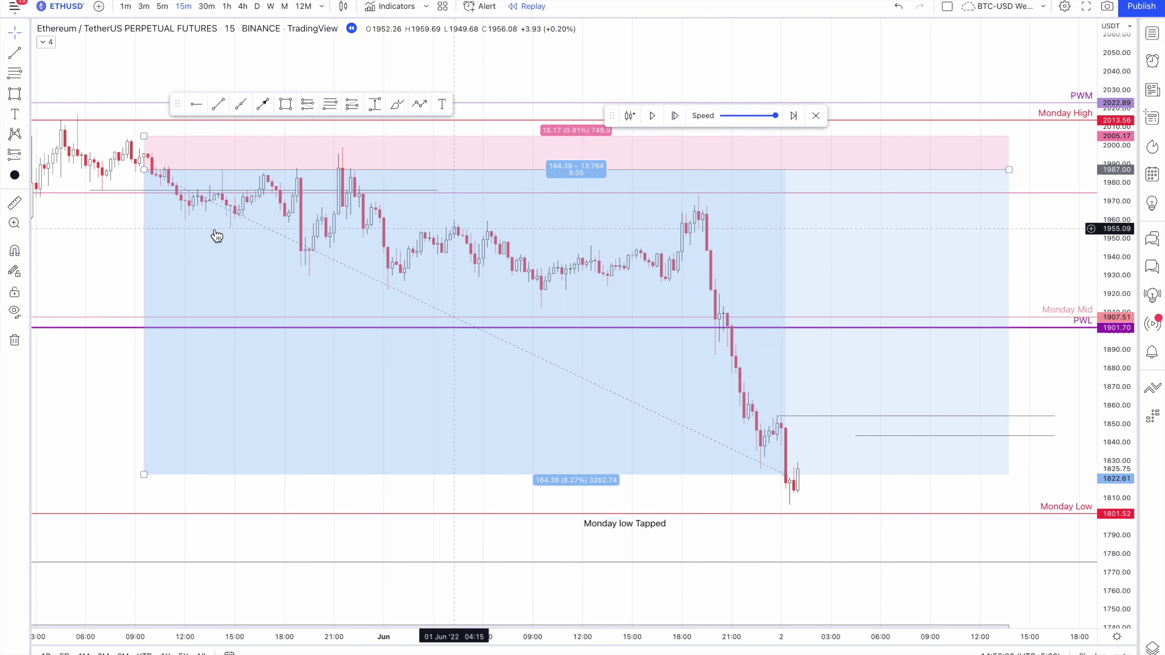
{"action": "scroll", "coordinate": [144, 237], "scroll_direction": "down", "scroll_amount": 6}
{"action": "left_click_drag", "start_coordinate": [471, 227], "coordinate": [199, 188]}
{"action": "left_click_drag", "start_coordinate": [863, 209], "coordinate": [913, 206]}
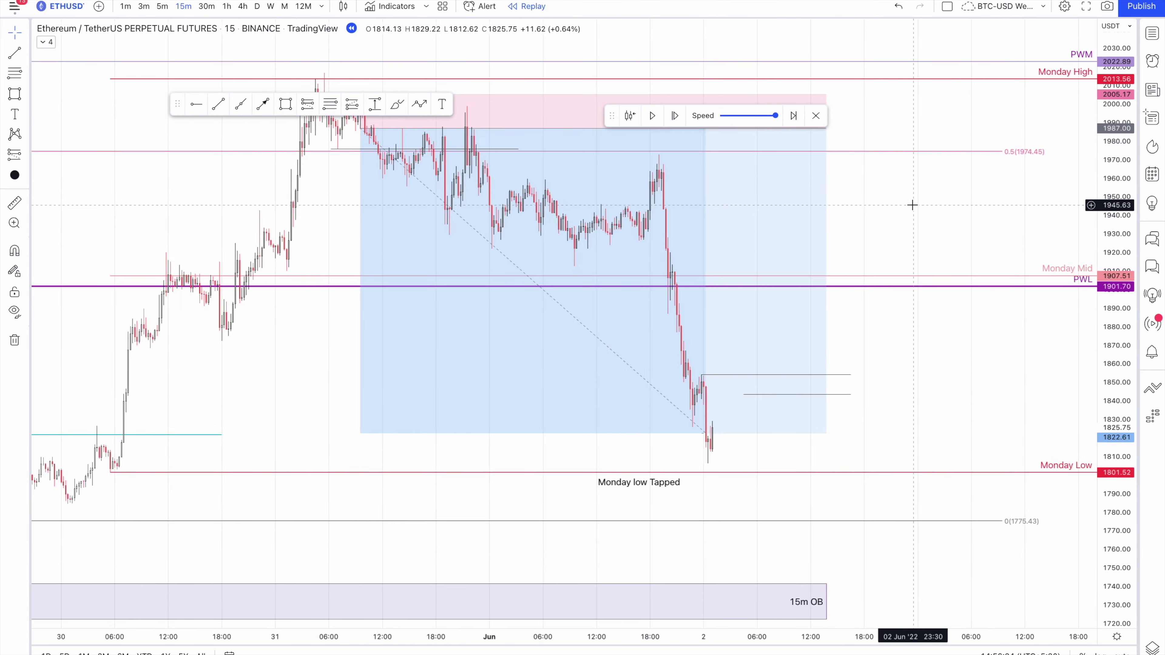
{"action": "scroll", "coordinate": [912, 205], "scroll_direction": "up", "scroll_amount": 1}
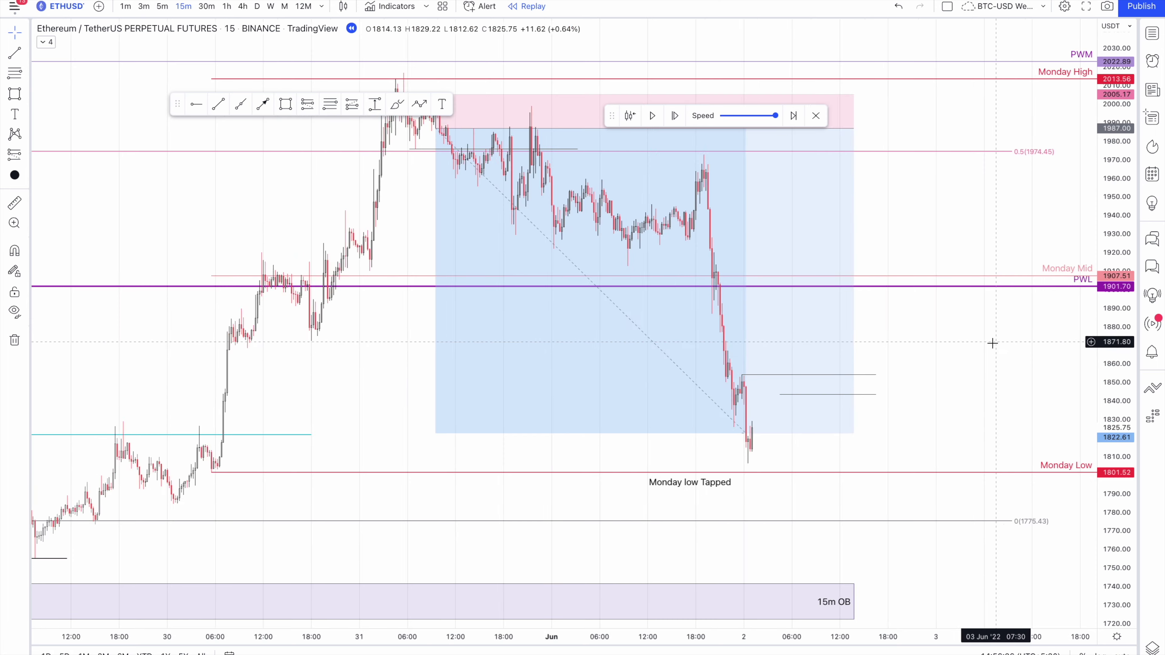
{"action": "scroll", "coordinate": [996, 340], "scroll_direction": "left", "scroll_amount": 5}
{"action": "left_click", "coordinate": [827, 407]}
{"action": "scroll", "coordinate": [1017, 346], "scroll_direction": "up", "scroll_amount": 1}
{"action": "left_click_drag", "start_coordinate": [1014, 393], "coordinate": [944, 356]}
Advance the replay two more bars and fit all marked levels, 15m OB and Equal Lows in view.
{"action": "left_click", "coordinate": [651, 115]}
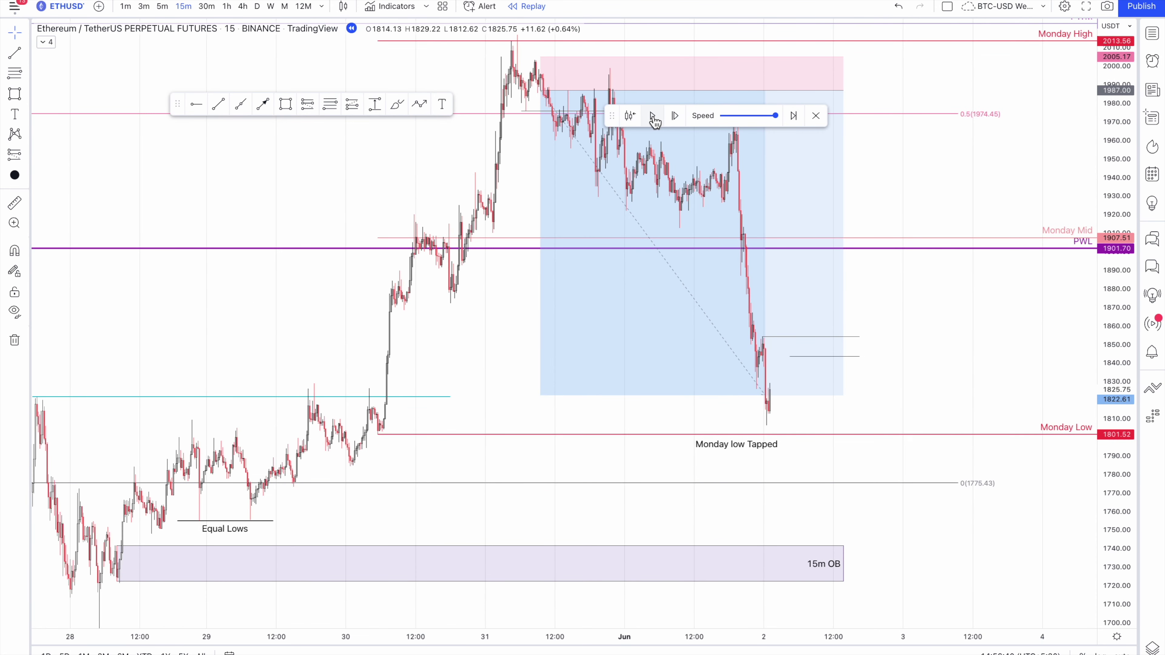
{"action": "left_click", "coordinate": [676, 117]}
{"action": "left_click", "coordinate": [676, 117]}
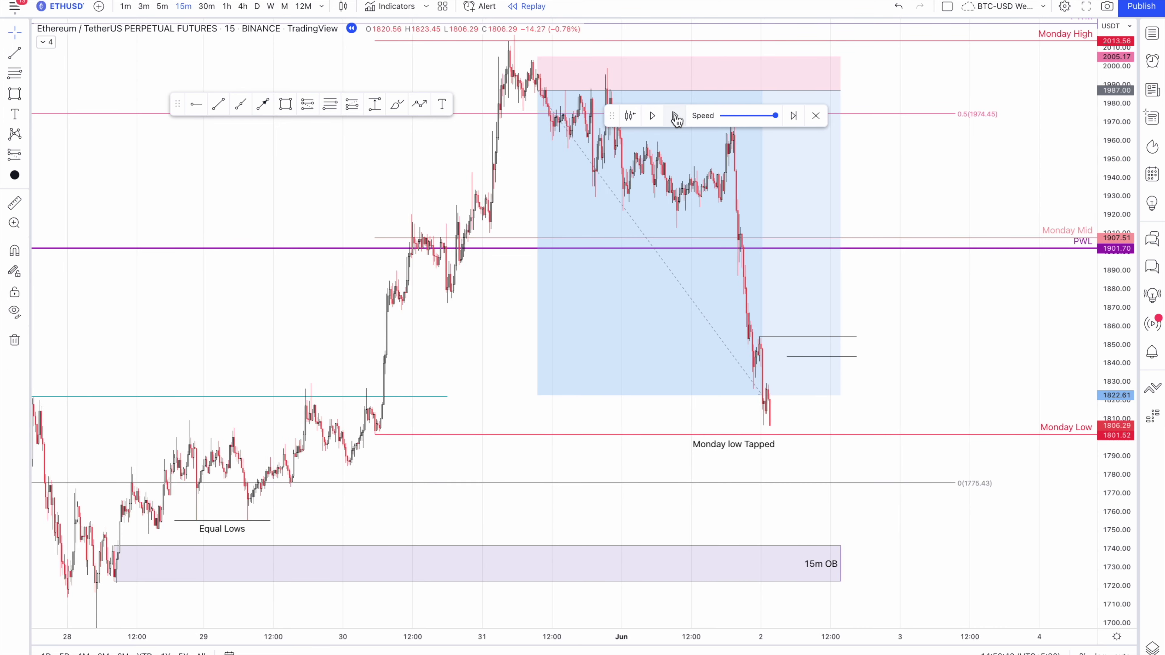
{"action": "left_click", "coordinate": [675, 117]}
{"action": "left_click_drag", "start_coordinate": [1016, 367], "coordinate": [1045, 322]}
{"action": "scroll", "coordinate": [1044, 320], "scroll_direction": "up", "scroll_amount": 4}
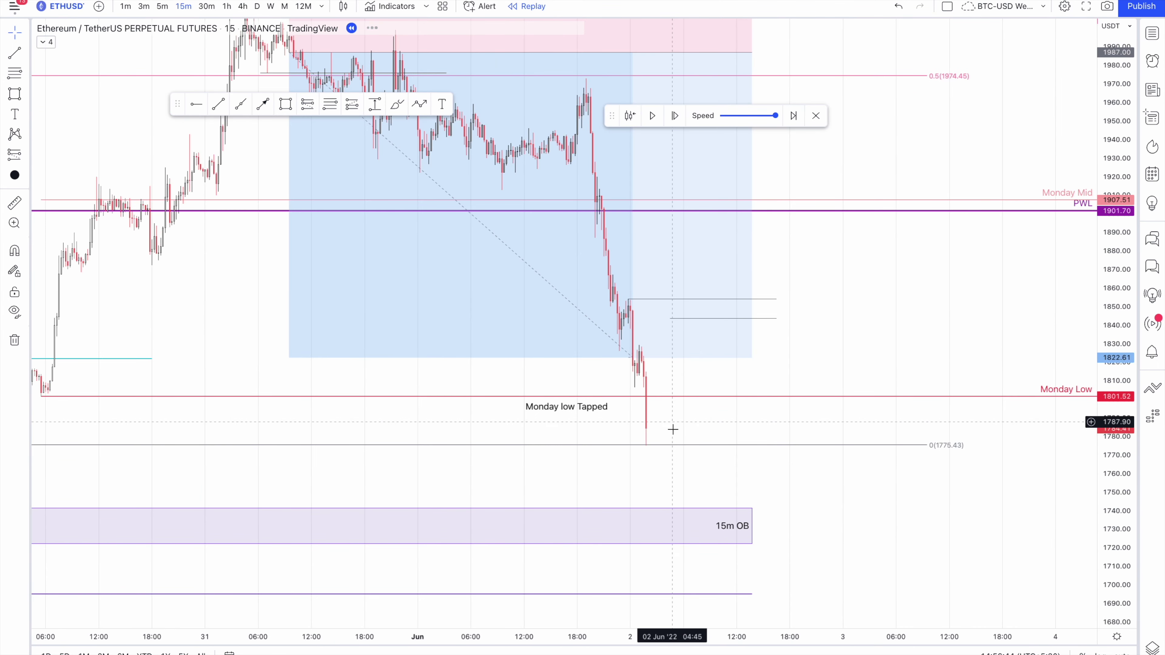
{"action": "scroll", "coordinate": [972, 323], "scroll_direction": "down", "scroll_amount": 4}
{"action": "scroll", "coordinate": [981, 324], "scroll_direction": "down", "scroll_amount": 4}
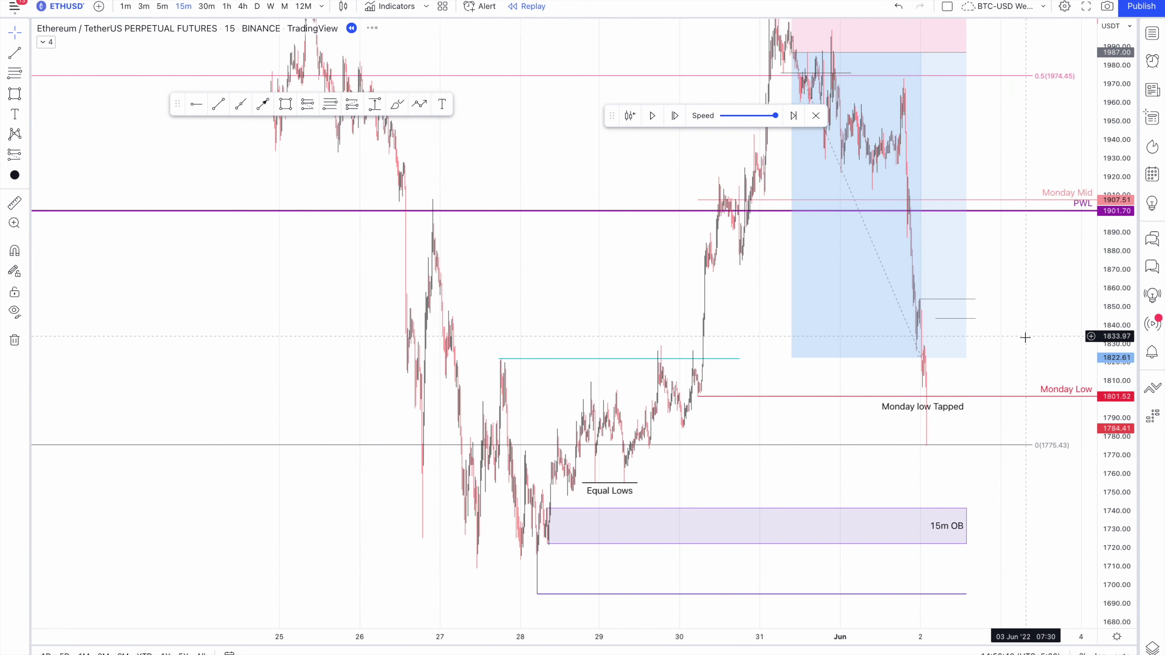
{"action": "scroll", "coordinate": [996, 391], "scroll_direction": "up", "scroll_amount": 4}
{"action": "scroll", "coordinate": [700, 414], "scroll_direction": "right", "scroll_amount": 3}
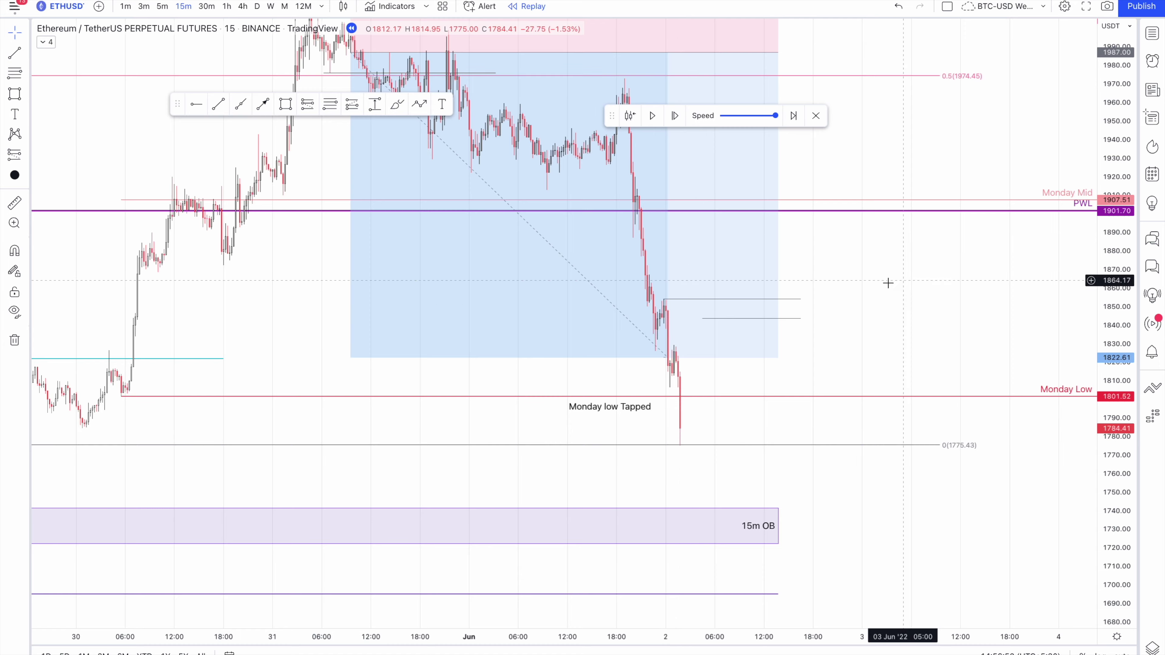
{"action": "scroll", "coordinate": [921, 225], "scroll_direction": "down", "scroll_amount": 8}
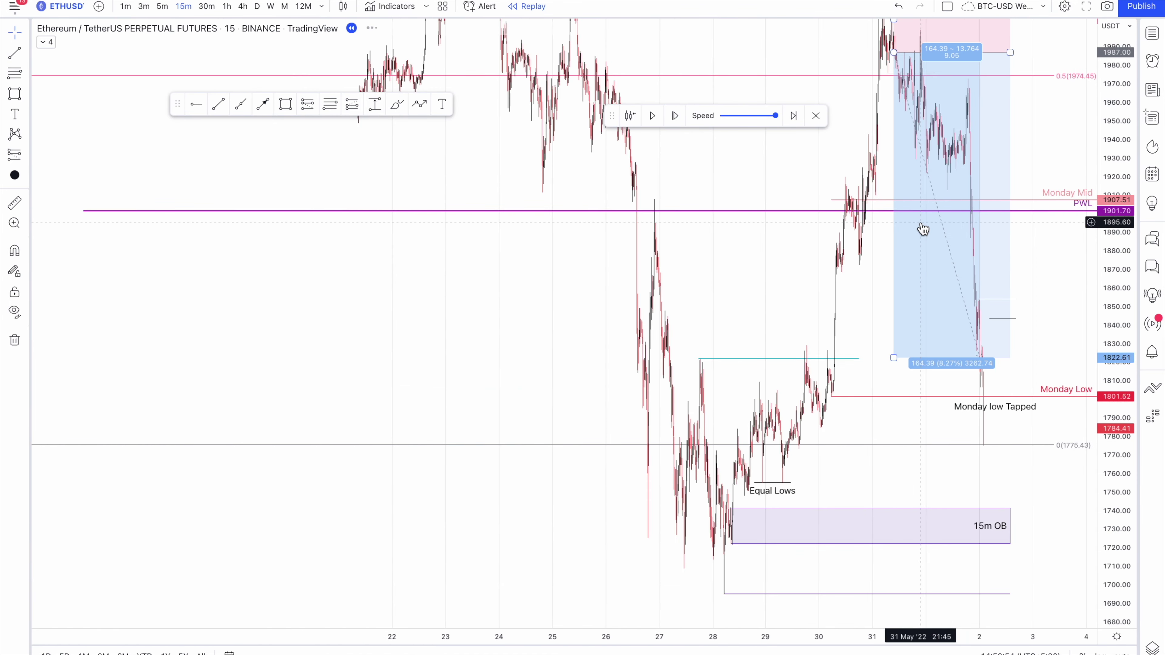
{"action": "left_click_drag", "start_coordinate": [629, 307], "coordinate": [566, 381]}
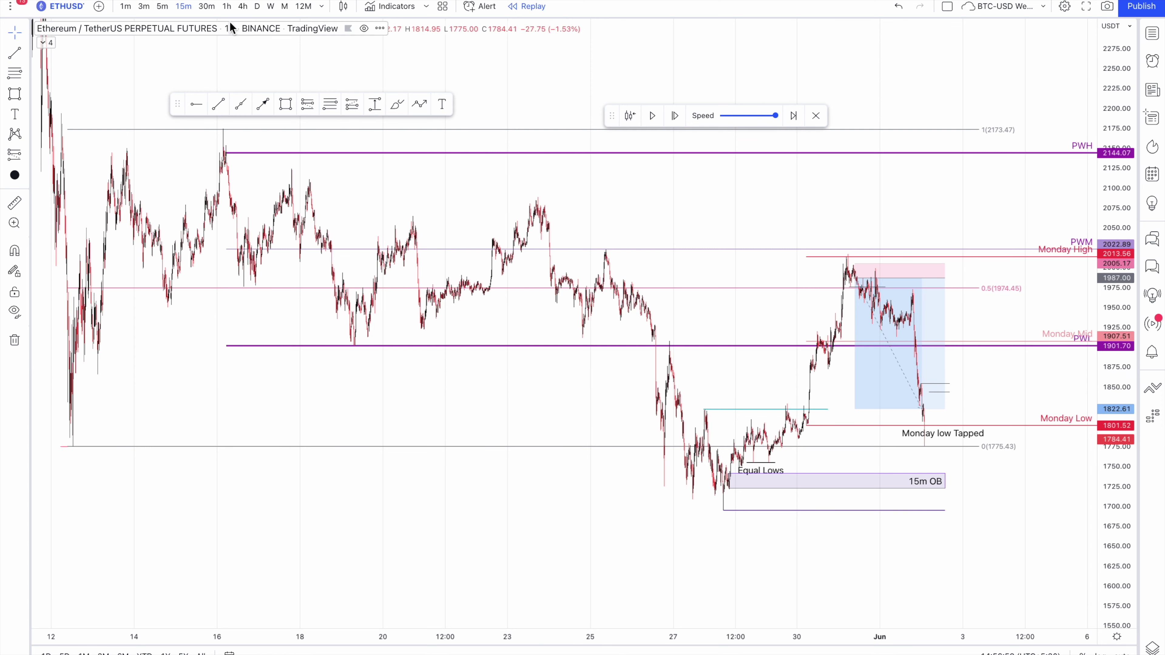
Switch the chart to 30-minute candles and rescale it to show late May into June.
{"action": "left_click", "coordinate": [204, 6]}
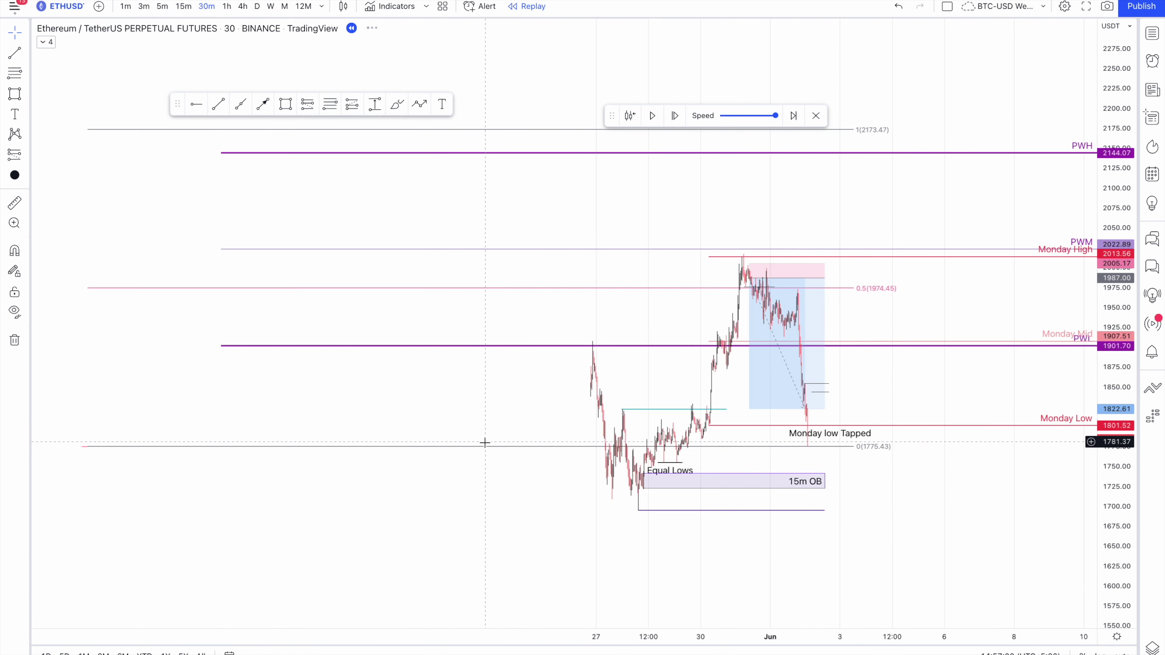
{"action": "left_click_drag", "start_coordinate": [470, 393], "coordinate": [632, 383]}
{"action": "scroll", "coordinate": [582, 390], "scroll_direction": "up", "scroll_amount": 1}
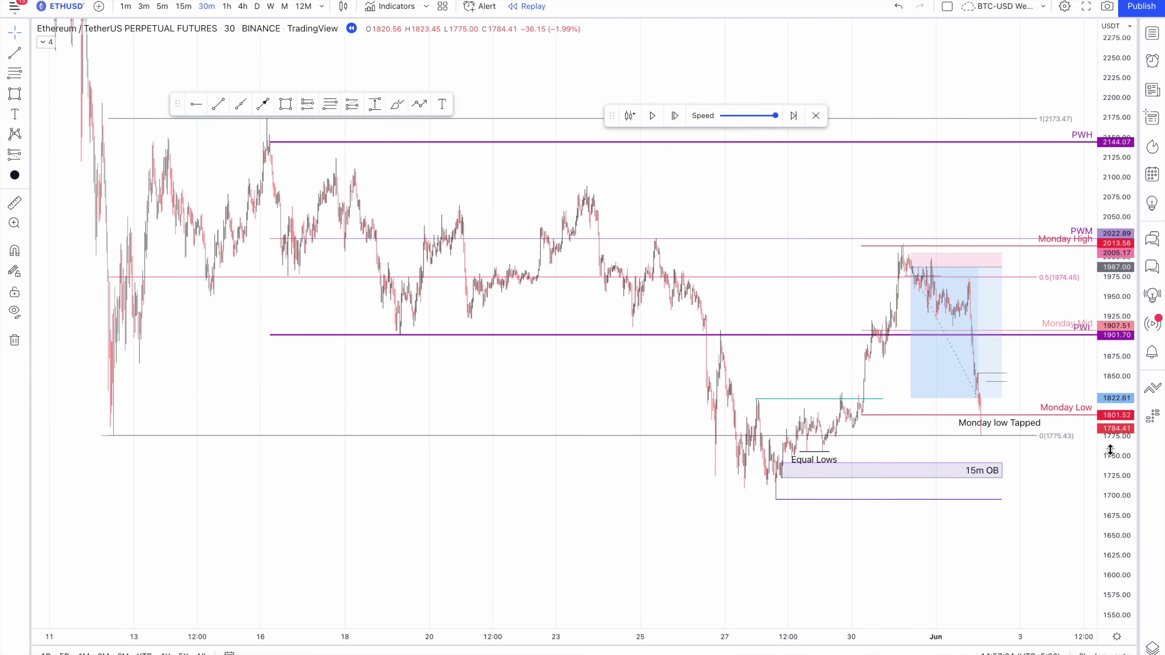
{"action": "left_click_drag", "start_coordinate": [1122, 441], "coordinate": [1121, 294]}
{"action": "left_click_drag", "start_coordinate": [520, 390], "coordinate": [478, 444]}
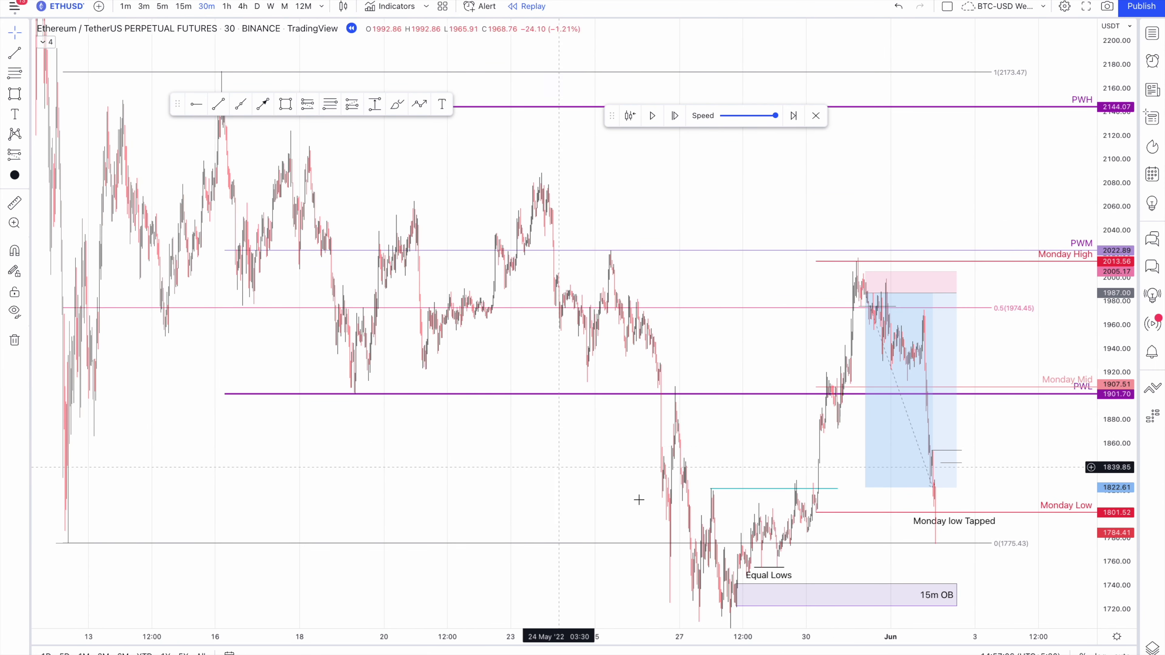
{"action": "left_click_drag", "start_coordinate": [948, 550], "coordinate": [947, 543]}
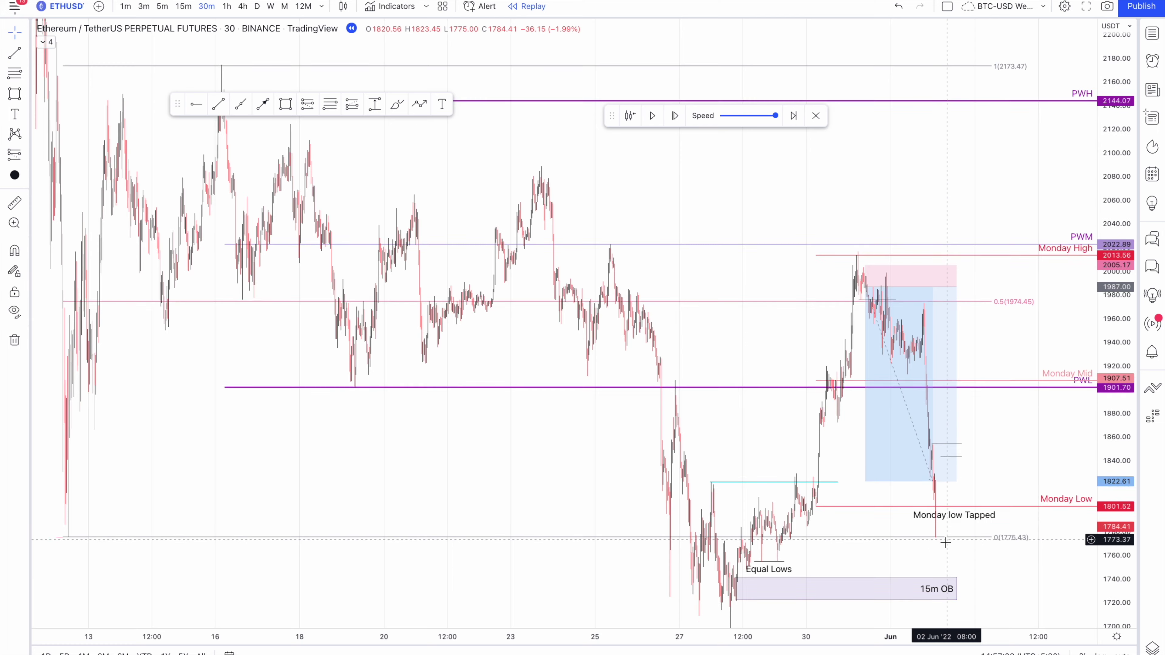
{"action": "left_click_drag", "start_coordinate": [738, 425], "coordinate": [728, 386]}
{"action": "left_click_drag", "start_coordinate": [1110, 213], "coordinate": [1107, 281]}
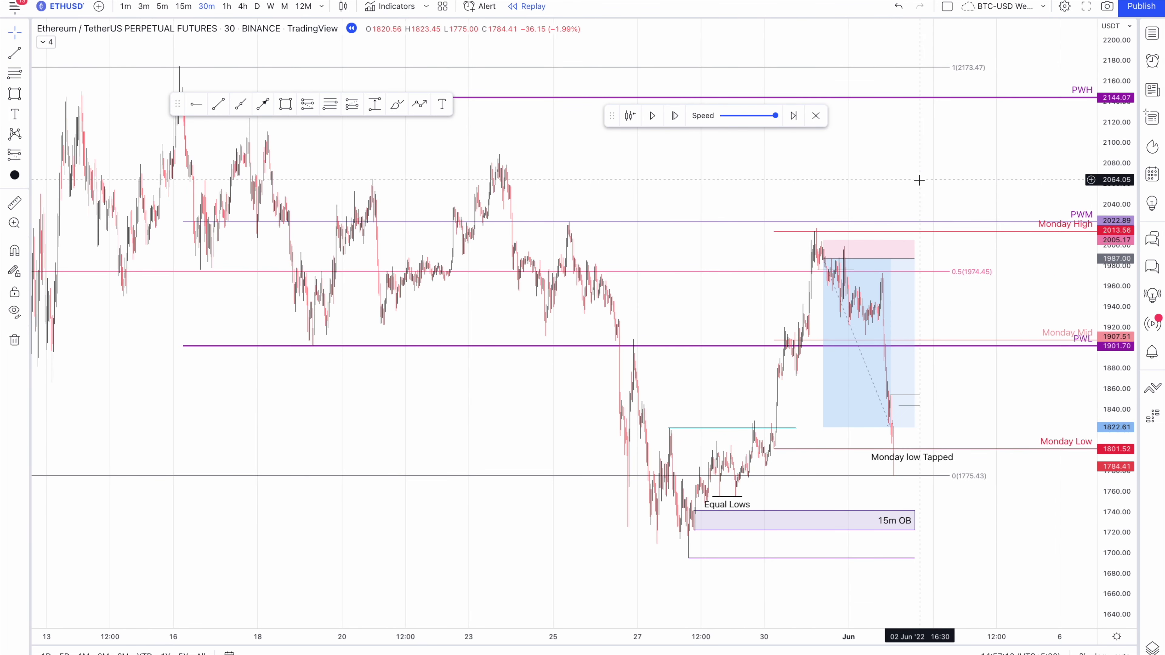
Sketch a trial U-shaped projected path with the Curve tool, then undo it.
{"action": "left_click", "coordinate": [397, 104]}
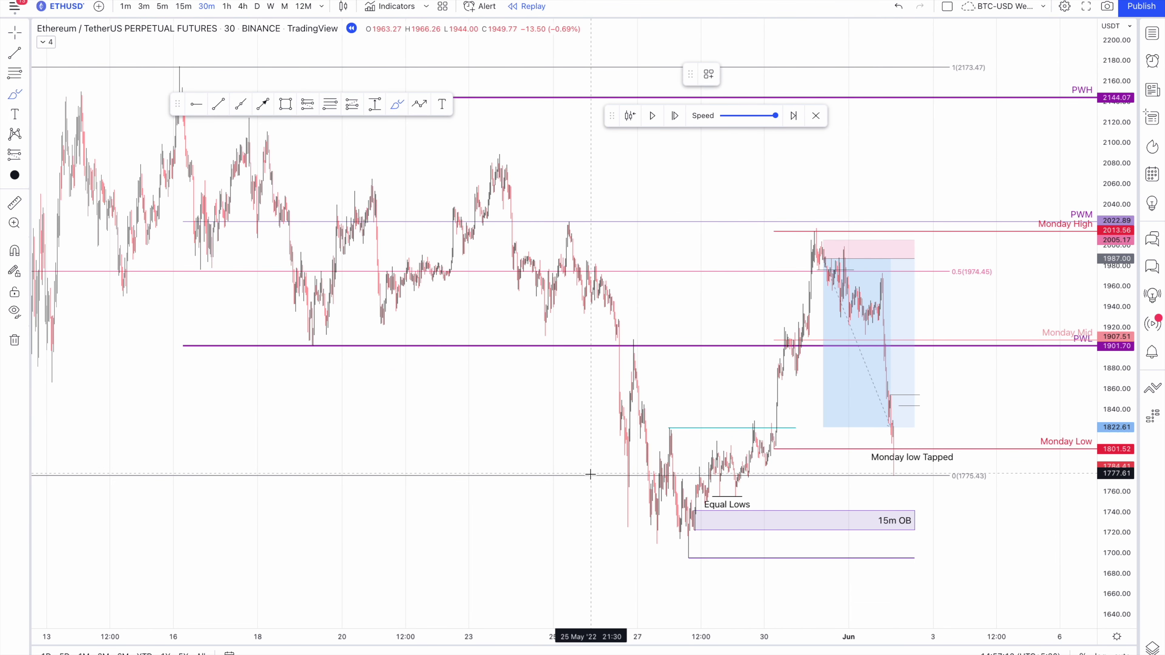
{"action": "mouse_move", "coordinate": [592, 477]}
{"action": "left_mouse_down"}
{"action": "mouse_move", "coordinate": [632, 546]}
{"action": "mouse_move", "coordinate": [728, 552]}
{"action": "mouse_move", "coordinate": [782, 479]}
{"action": "left_mouse_up"}
{"action": "key", "text": "ctrl+z"}
{"action": "scroll", "coordinate": [775, 480], "scroll_direction": "down", "scroll_amount": 2}
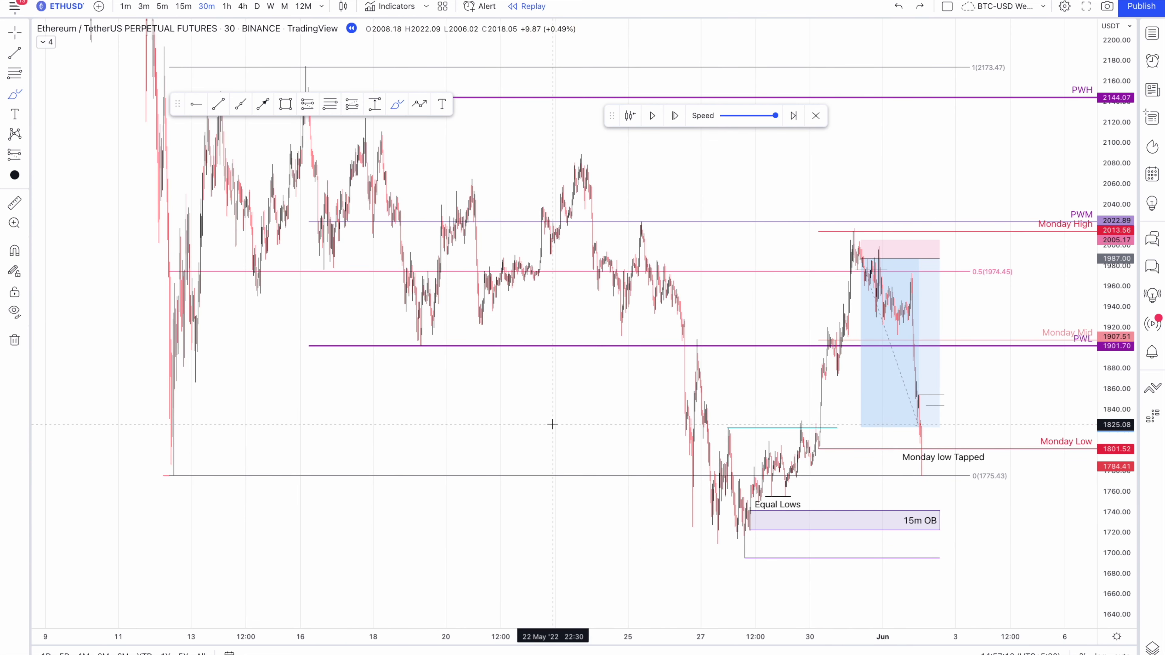
{"action": "scroll", "coordinate": [921, 436], "scroll_direction": "up", "scroll_amount": 4}
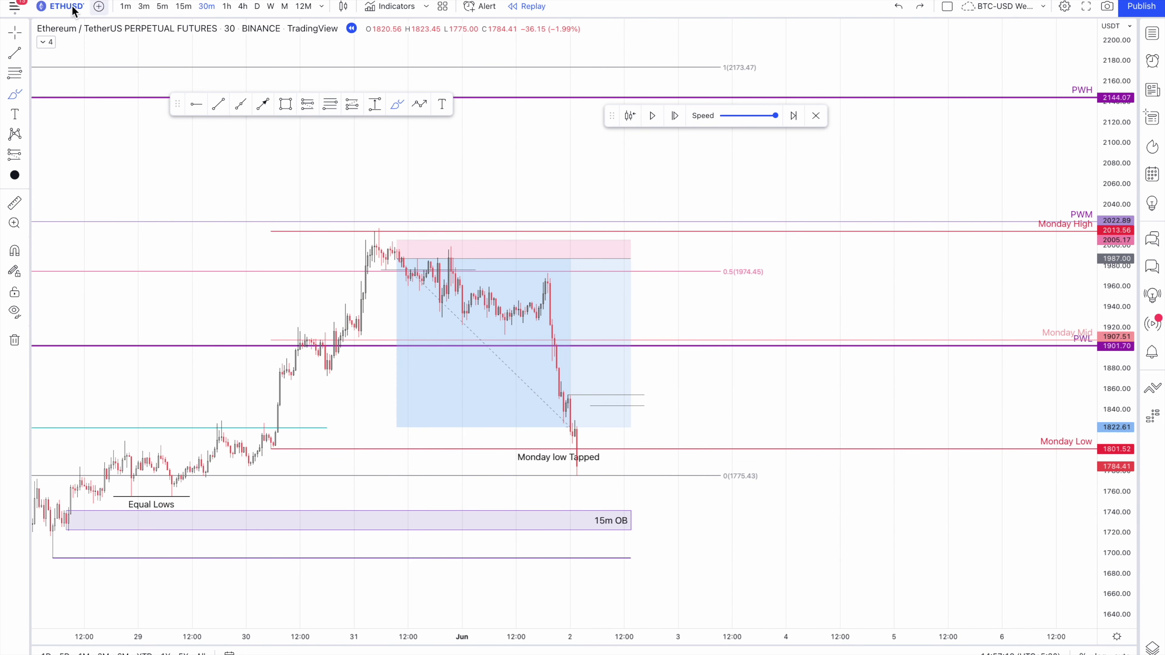
Switch back to 15-minute candles and step the replay forward three bars.
{"action": "left_click", "coordinate": [176, 10]}
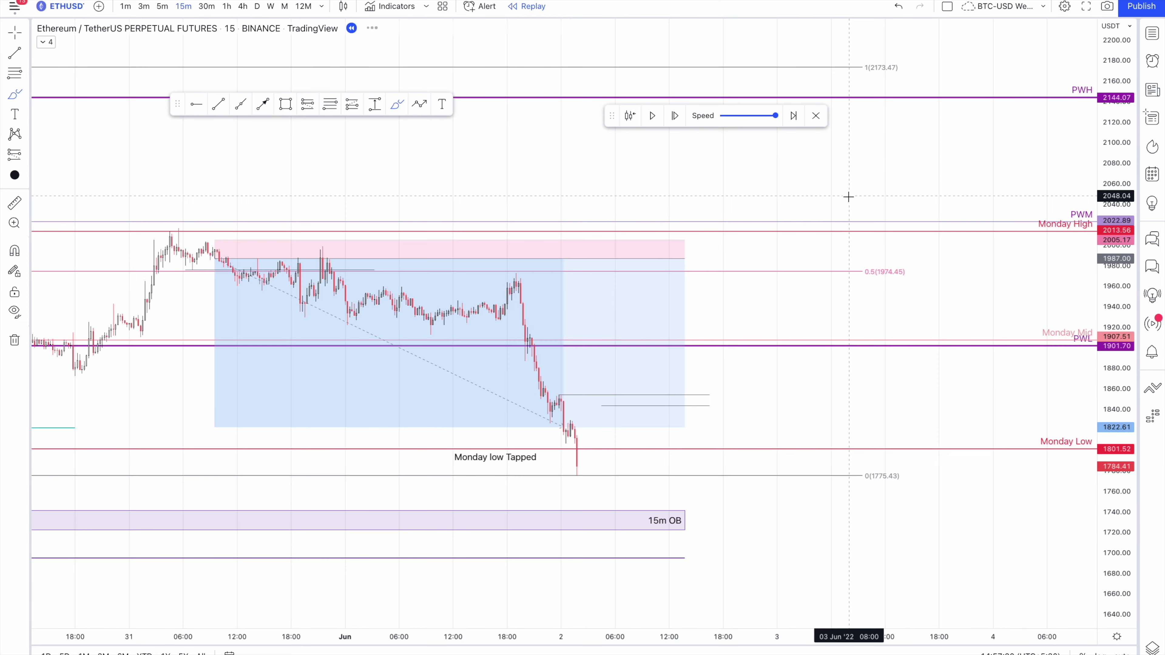
{"action": "left_click_drag", "start_coordinate": [510, 182], "coordinate": [623, 140]}
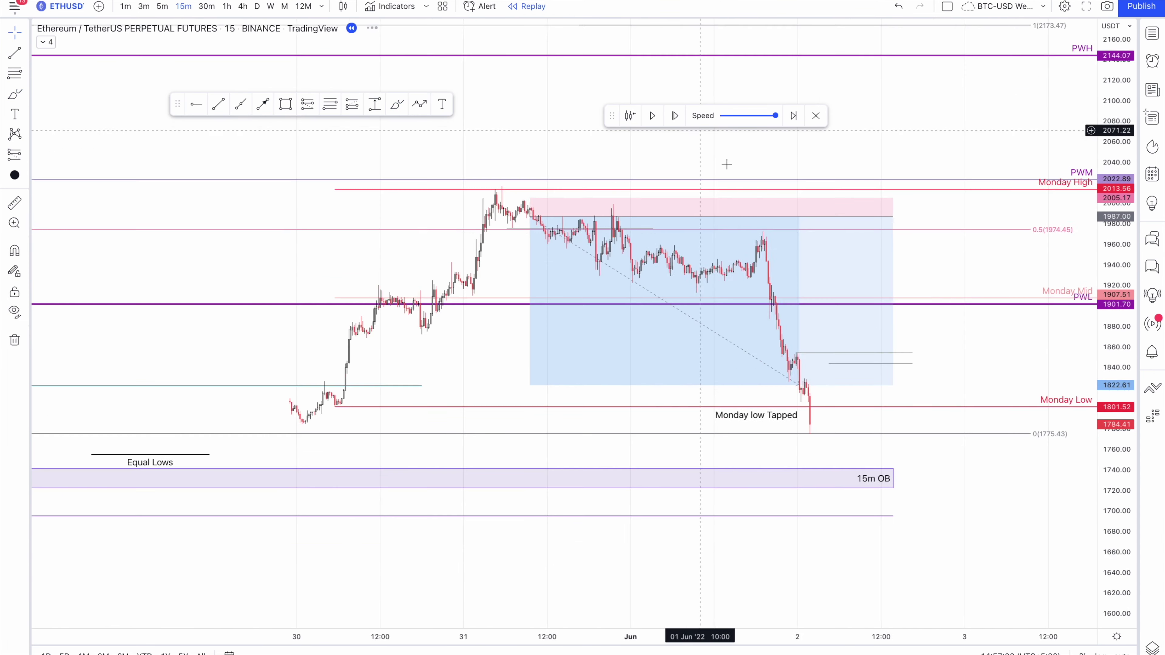
{"action": "left_click", "coordinate": [674, 116]}
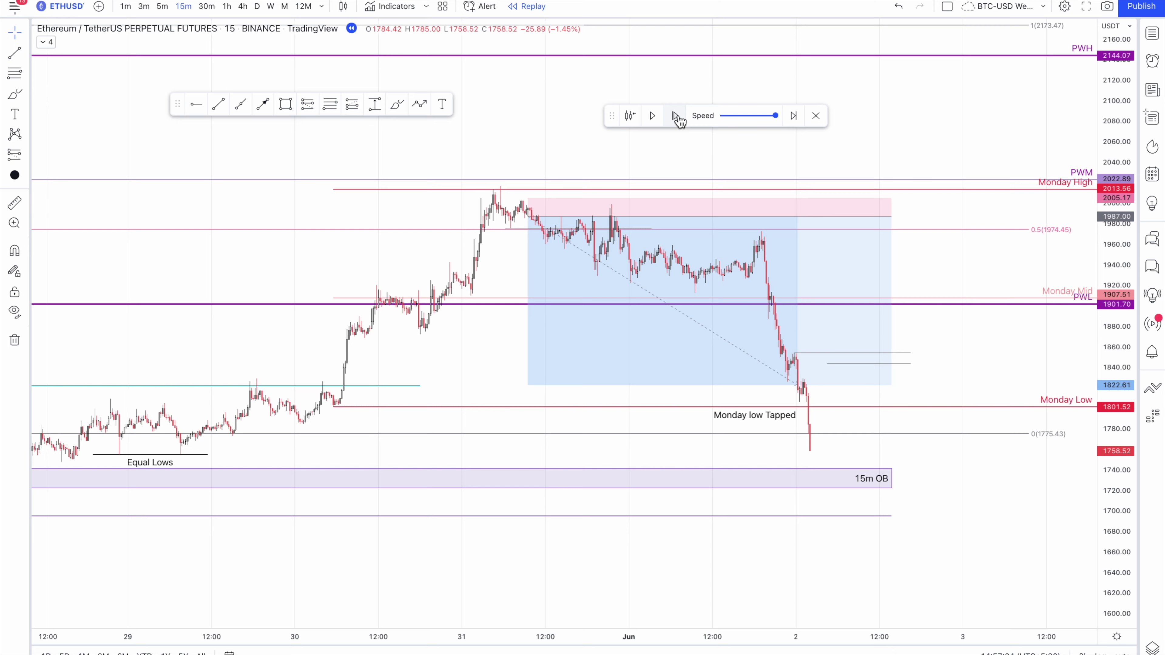
{"action": "left_click", "coordinate": [678, 118]}
{"action": "left_click", "coordinate": [677, 117]}
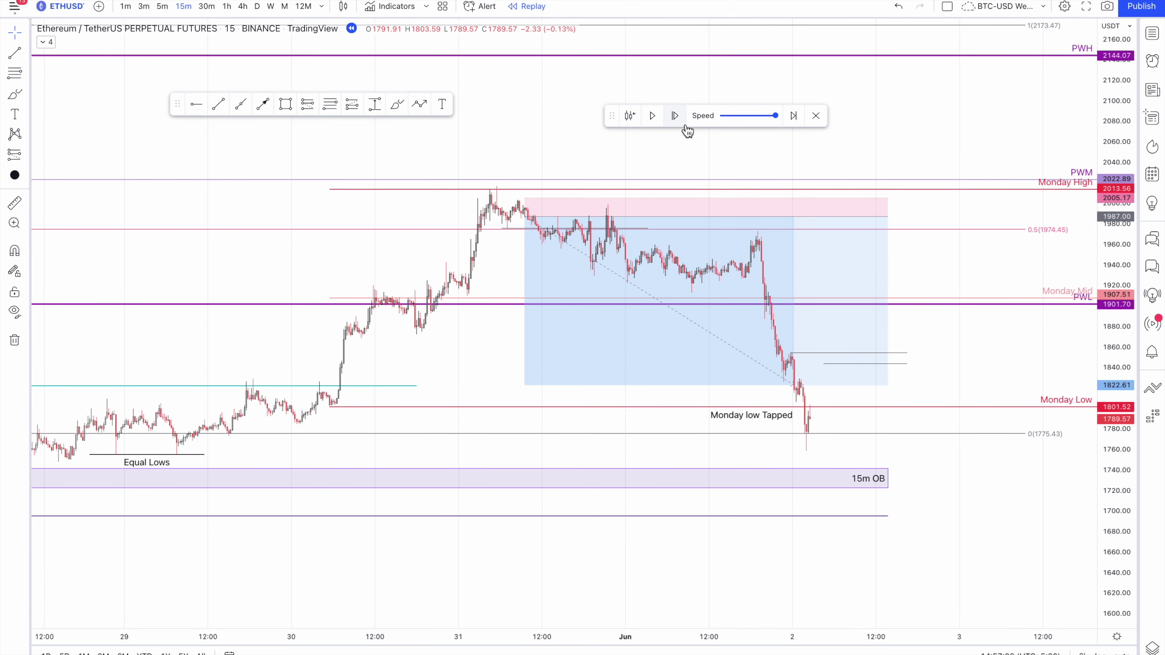
Zoom in on the latest bars and play the replay as price recovers toward 1823.
{"action": "left_click_drag", "start_coordinate": [1131, 544], "coordinate": [1128, 294]}
{"action": "left_click_drag", "start_coordinate": [1009, 437], "coordinate": [1031, 293]}
{"action": "scroll", "coordinate": [1032, 290], "scroll_direction": "up", "scroll_amount": 5}
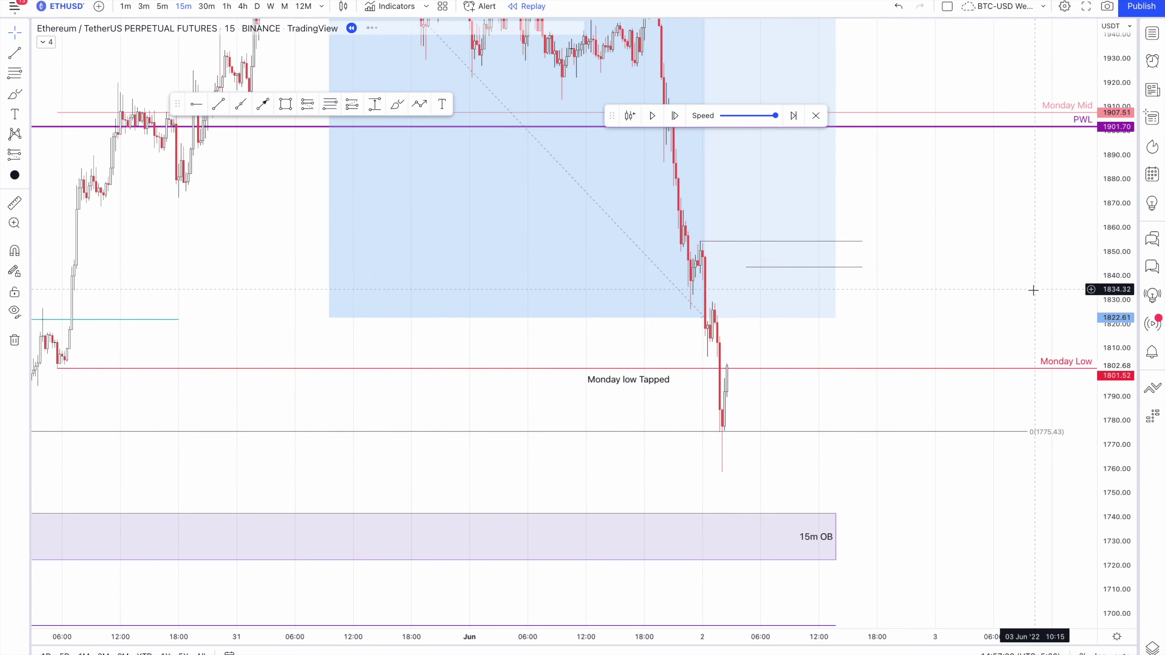
{"action": "scroll", "coordinate": [806, 397], "scroll_direction": "up", "scroll_amount": 1}
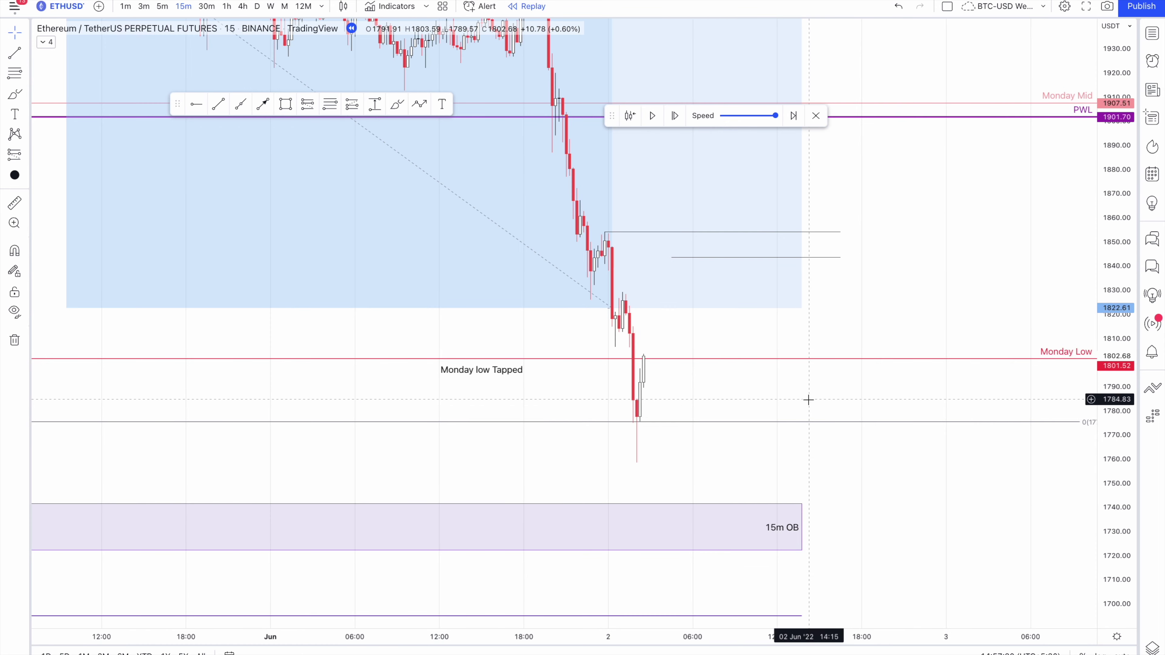
{"action": "scroll", "coordinate": [890, 289], "scroll_direction": "up", "scroll_amount": 1}
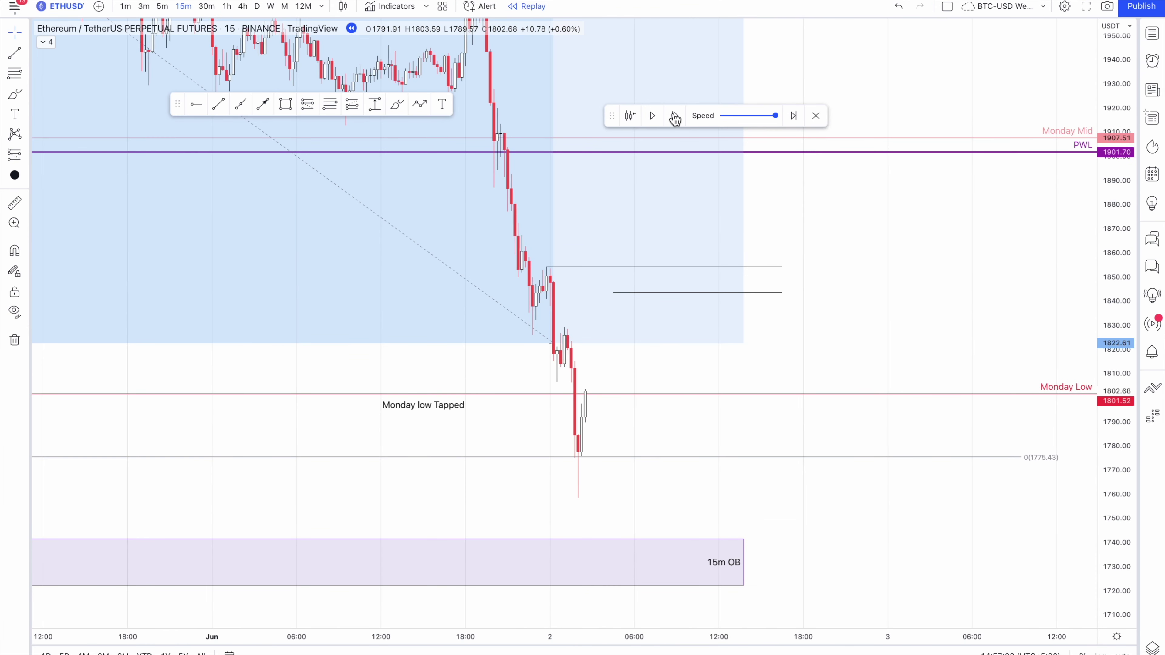
{"action": "left_click", "coordinate": [659, 118]}
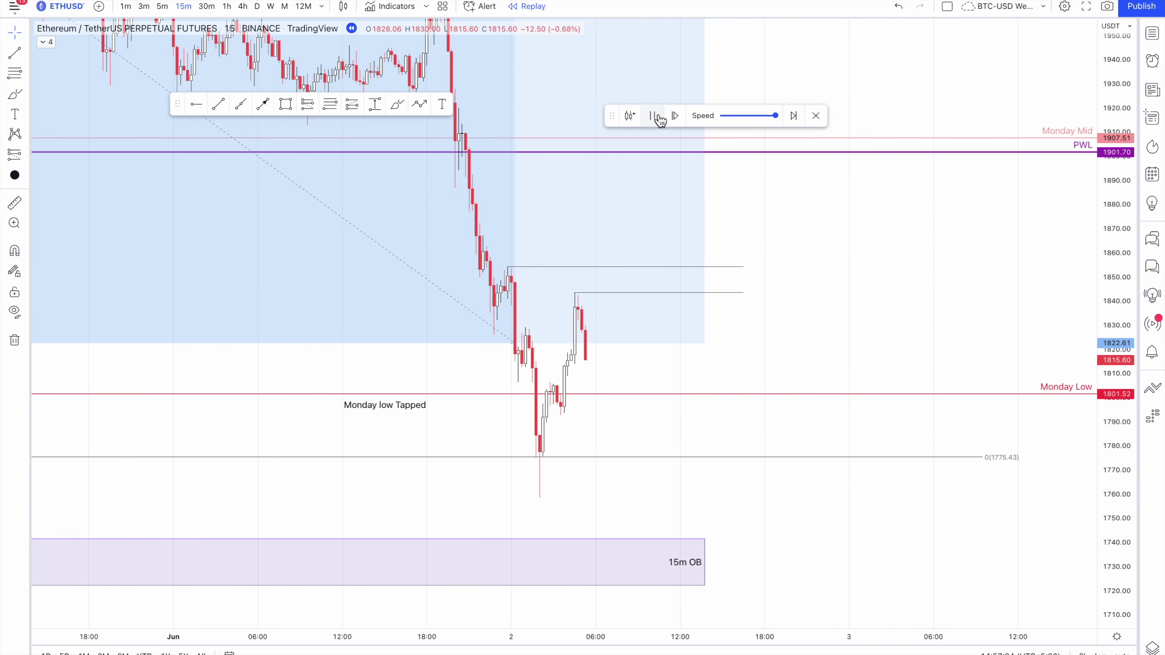
{"action": "left_click_drag", "start_coordinate": [850, 281], "coordinate": [876, 267]}
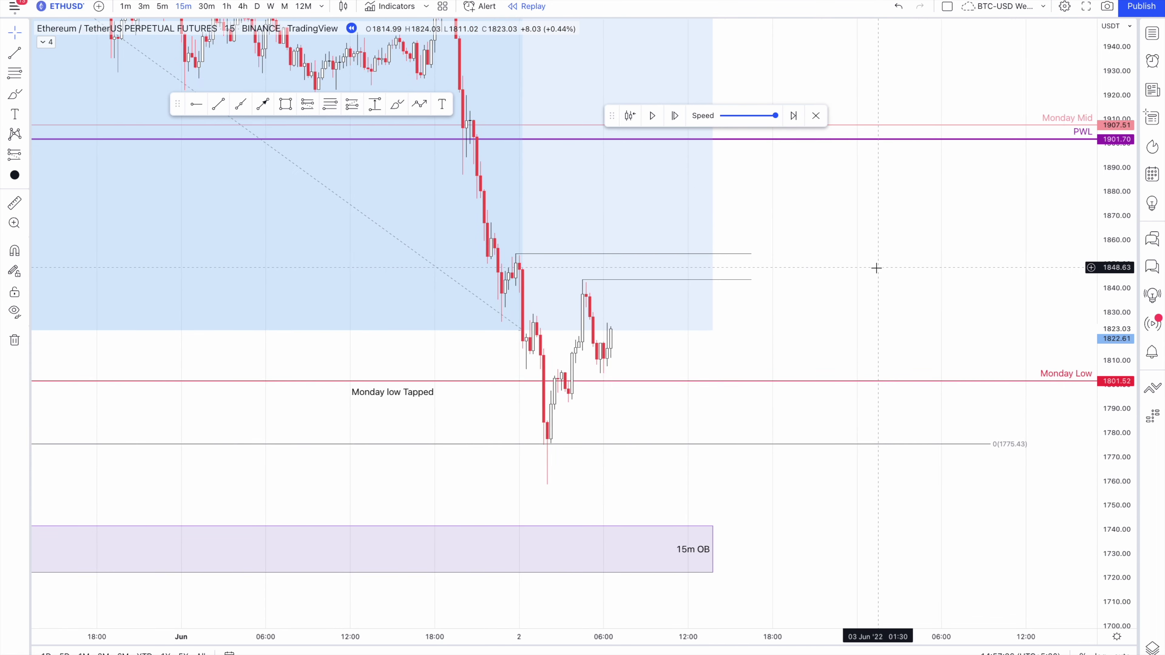
{"action": "scroll", "coordinate": [875, 268], "scroll_direction": "up", "scroll_amount": 1}
{"action": "left_click", "coordinate": [218, 104]}
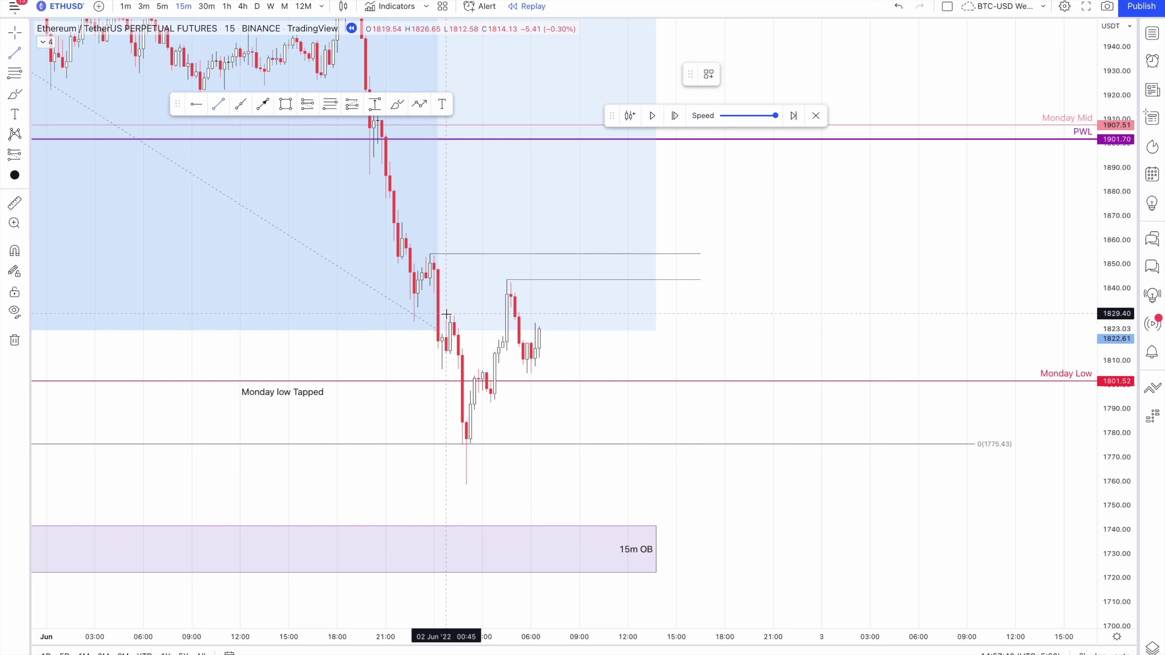
Draw a horizontal line at 1829.16 and label it MSB using the saved text template.
{"action": "left_click", "coordinate": [555, 314]}
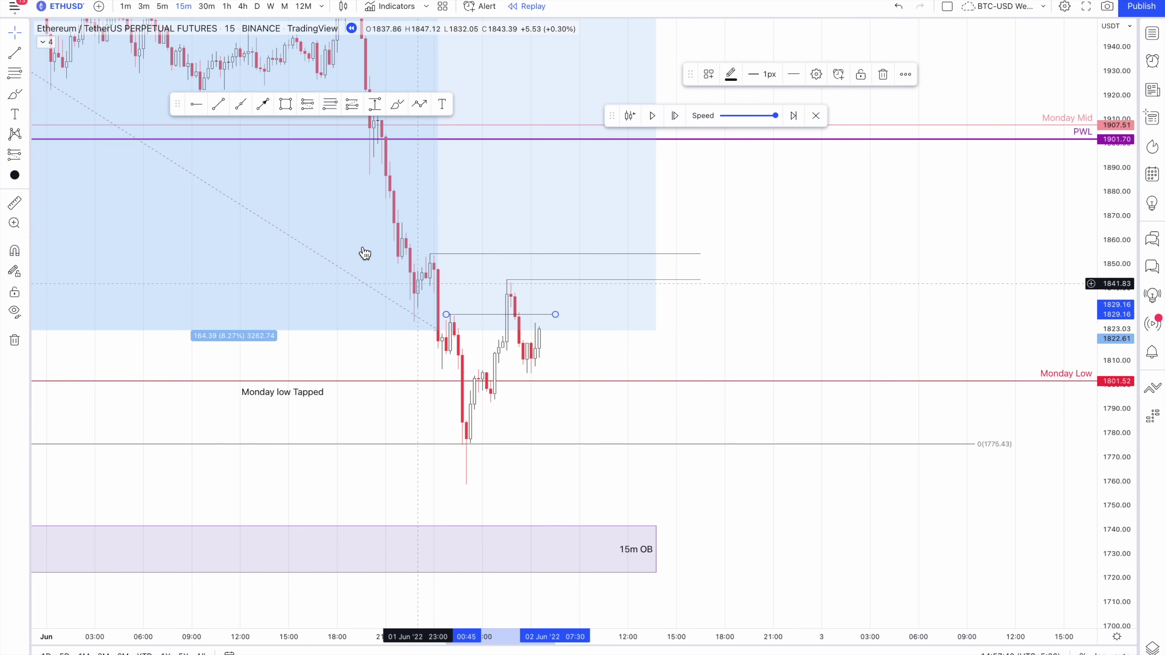
{"action": "left_click", "coordinate": [817, 75]}
{"action": "left_click", "coordinate": [546, 445]}
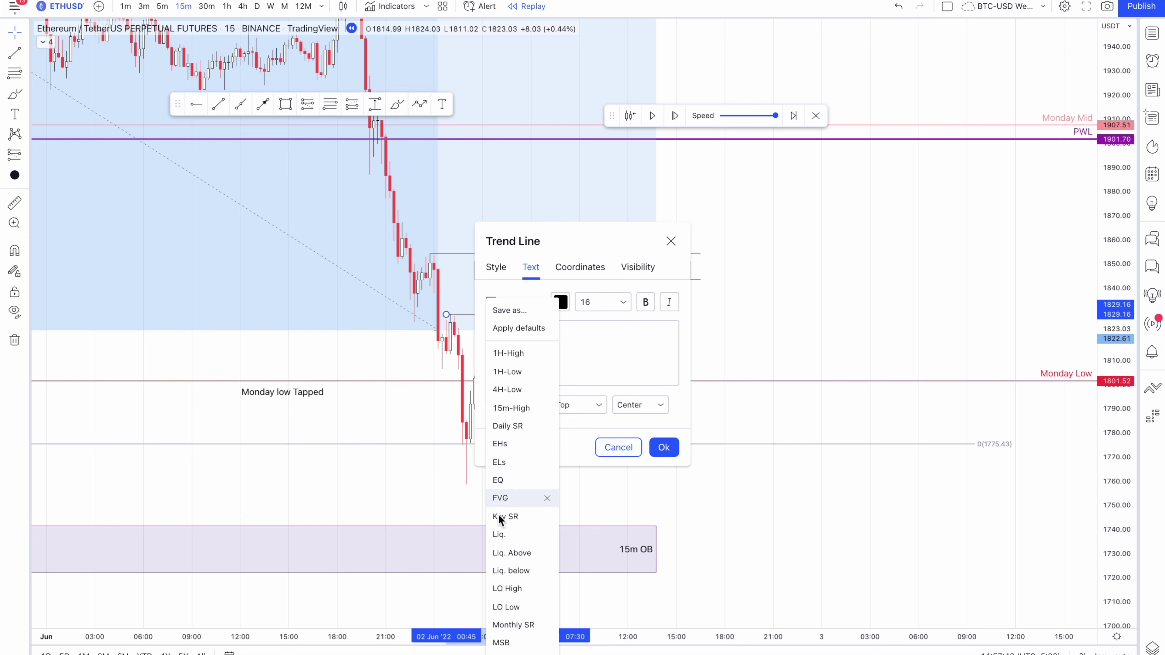
{"action": "left_click", "coordinate": [501, 642]}
{"action": "left_click", "coordinate": [663, 447]}
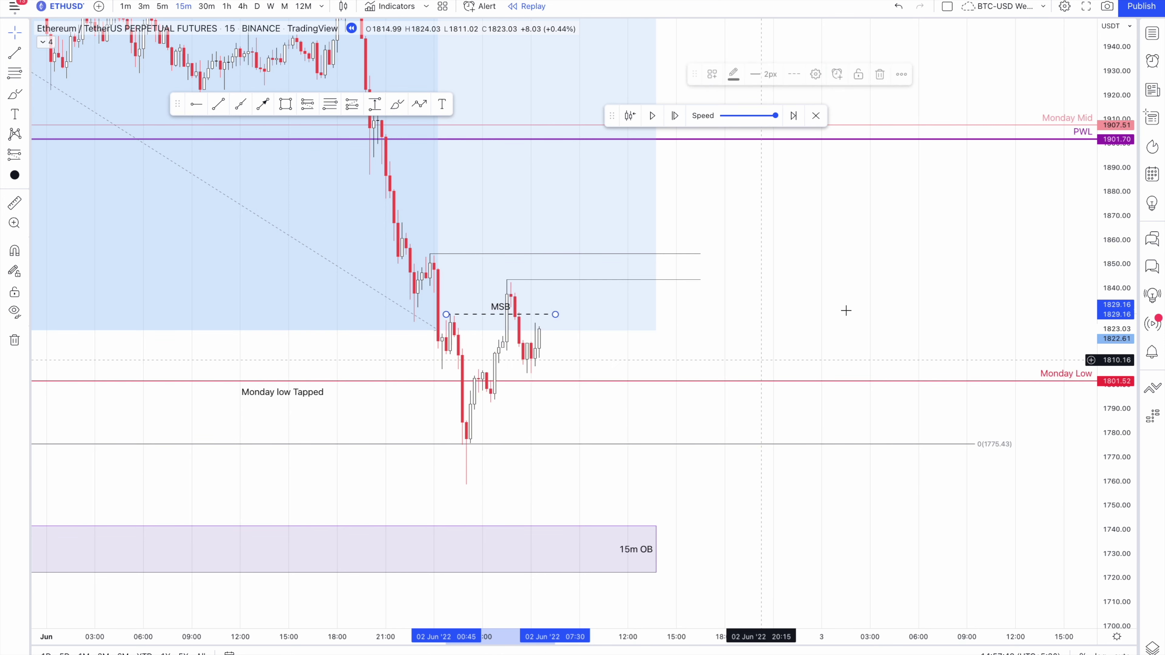
{"action": "left_click", "coordinate": [517, 343]}
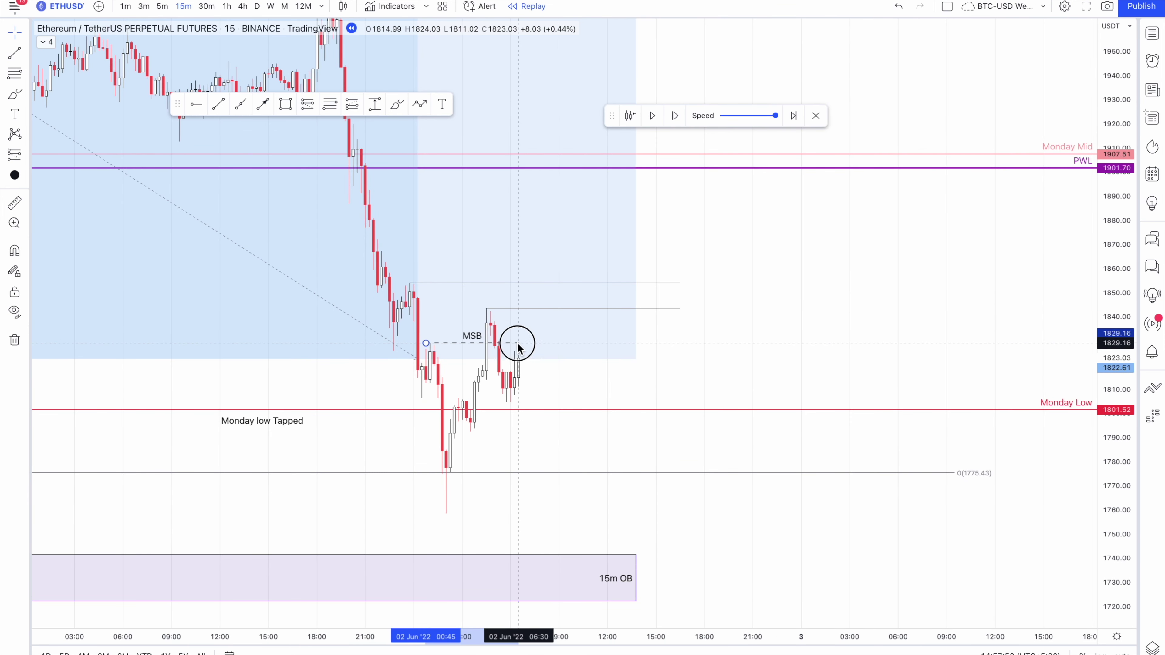
Follow the newest replay bars as price ranges just above the Monday Low.
{"action": "left_click_drag", "start_coordinate": [829, 318], "coordinate": [907, 301]}
{"action": "scroll", "coordinate": [840, 326], "scroll_direction": "down", "scroll_amount": 3}
{"action": "scroll", "coordinate": [907, 302], "scroll_direction": "up", "scroll_amount": 3}
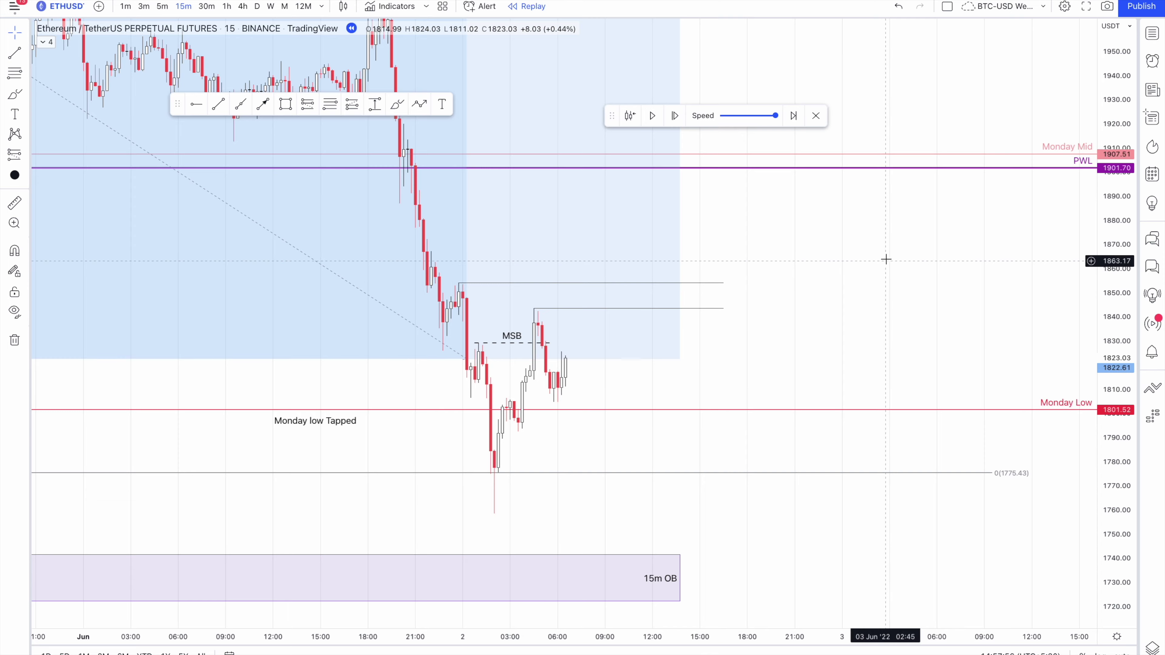
{"action": "left_click_drag", "start_coordinate": [886, 260], "coordinate": [874, 278]}
{"action": "scroll", "coordinate": [904, 306], "scroll_direction": "down", "scroll_amount": 1}
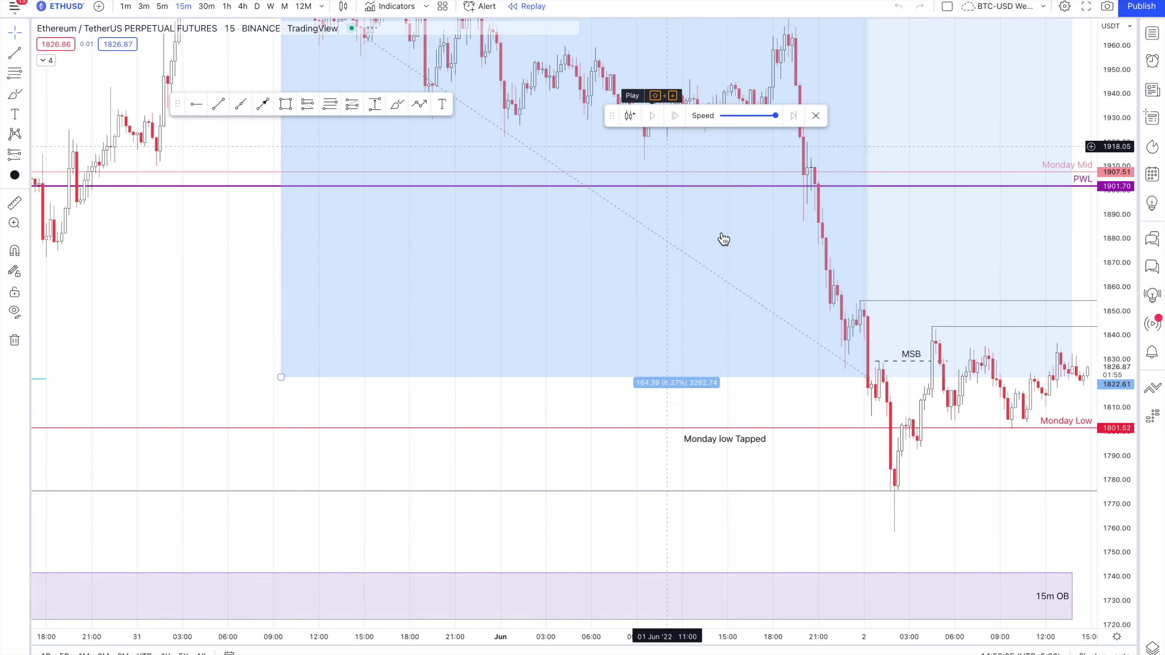
{"action": "left_click_drag", "start_coordinate": [800, 399], "coordinate": [478, 385]}
{"action": "scroll", "coordinate": [917, 305], "scroll_direction": "up", "scroll_amount": 2}
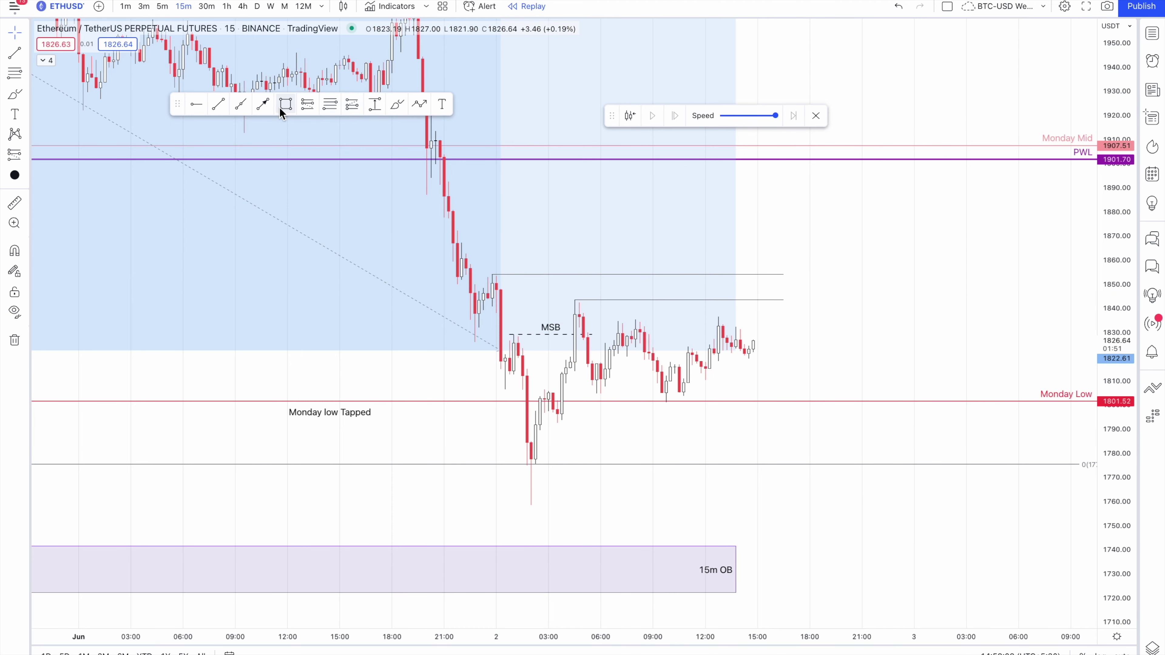
{"action": "left_click", "coordinate": [14, 250]}
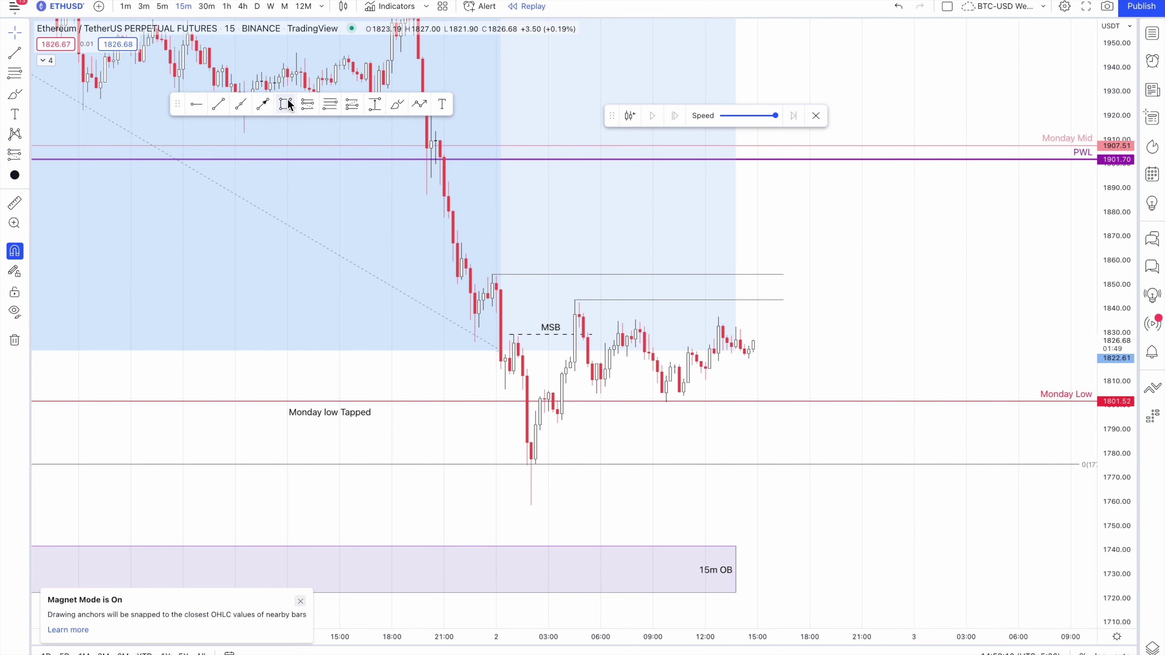
{"action": "left_click_drag", "start_coordinate": [553, 394], "coordinate": [827, 432]}
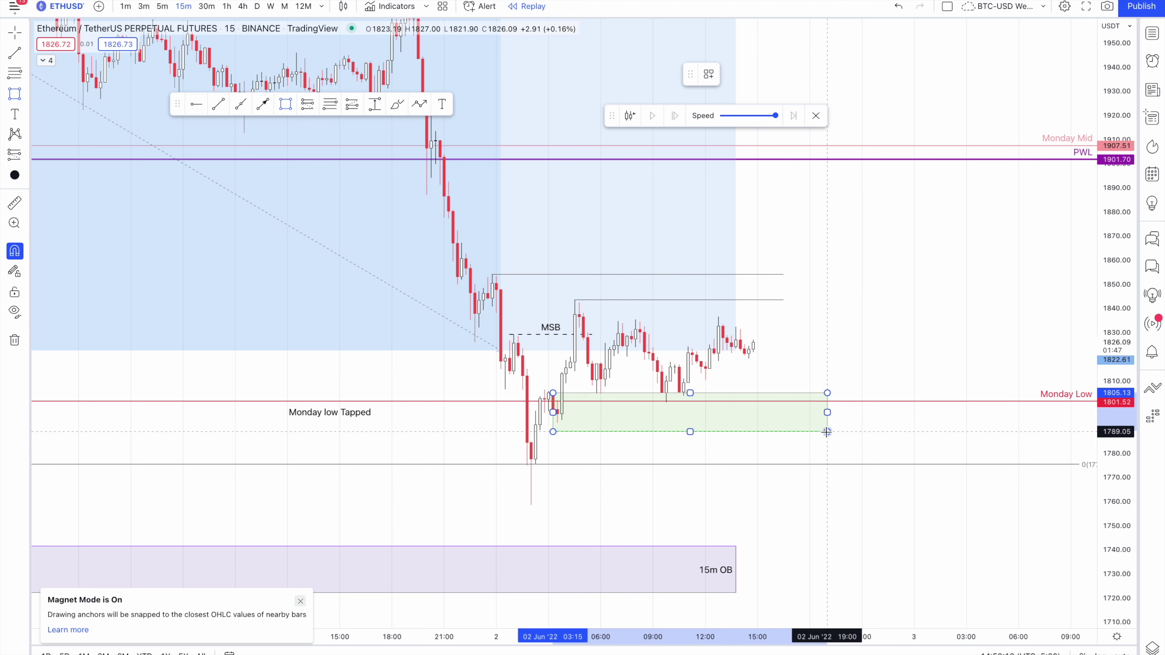
{"action": "left_click_drag", "start_coordinate": [553, 433], "coordinate": [556, 427]}
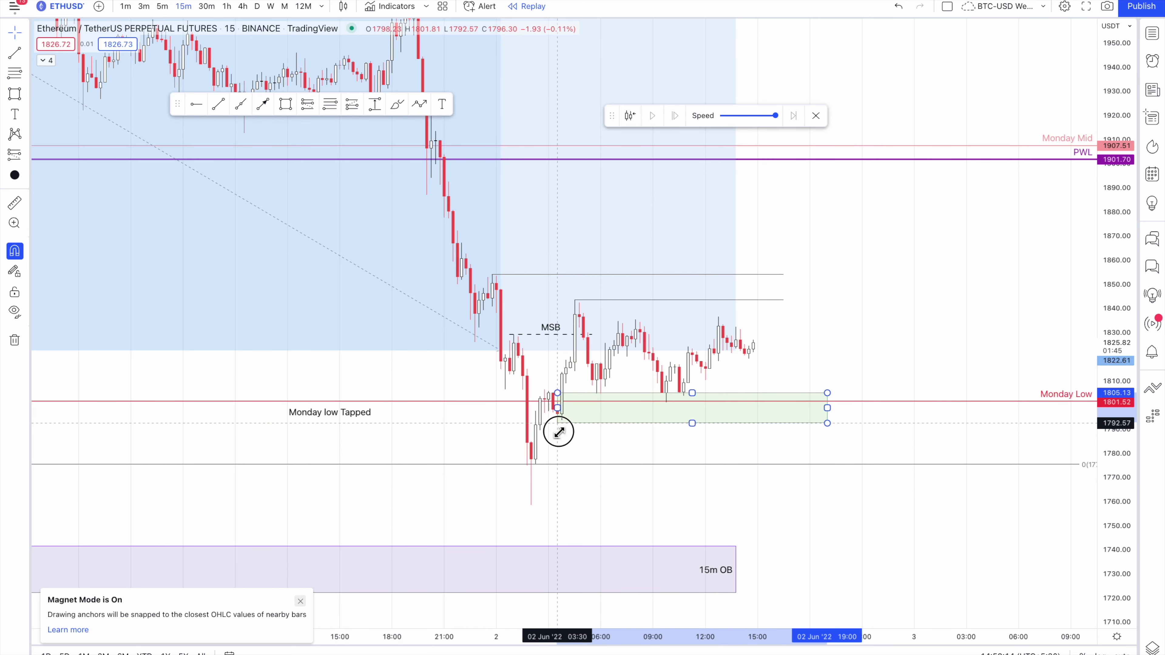
{"action": "left_click", "coordinate": [851, 364]}
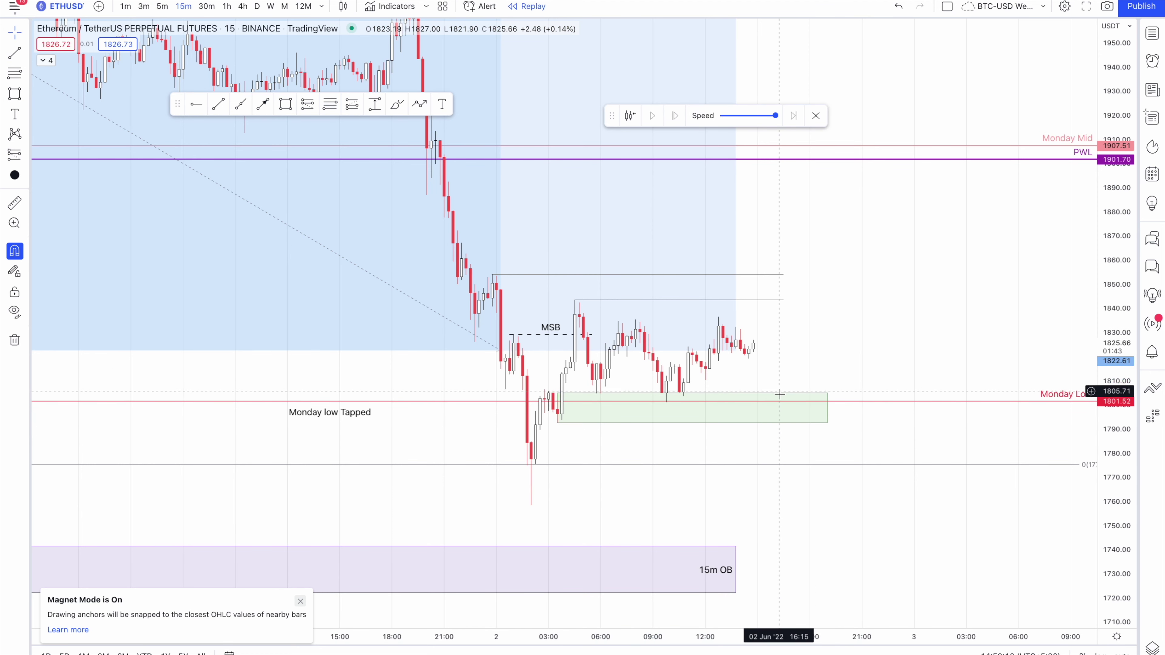
{"action": "left_click_drag", "start_coordinate": [834, 319], "coordinate": [825, 344]}
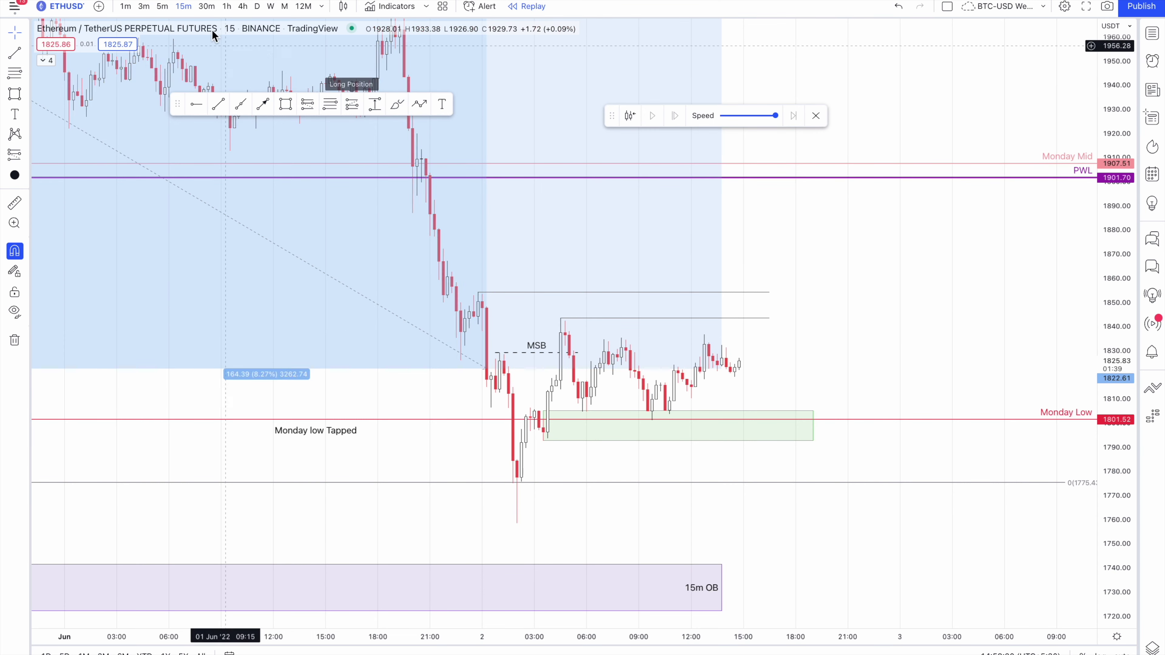
{"action": "left_click", "coordinate": [206, 6]}
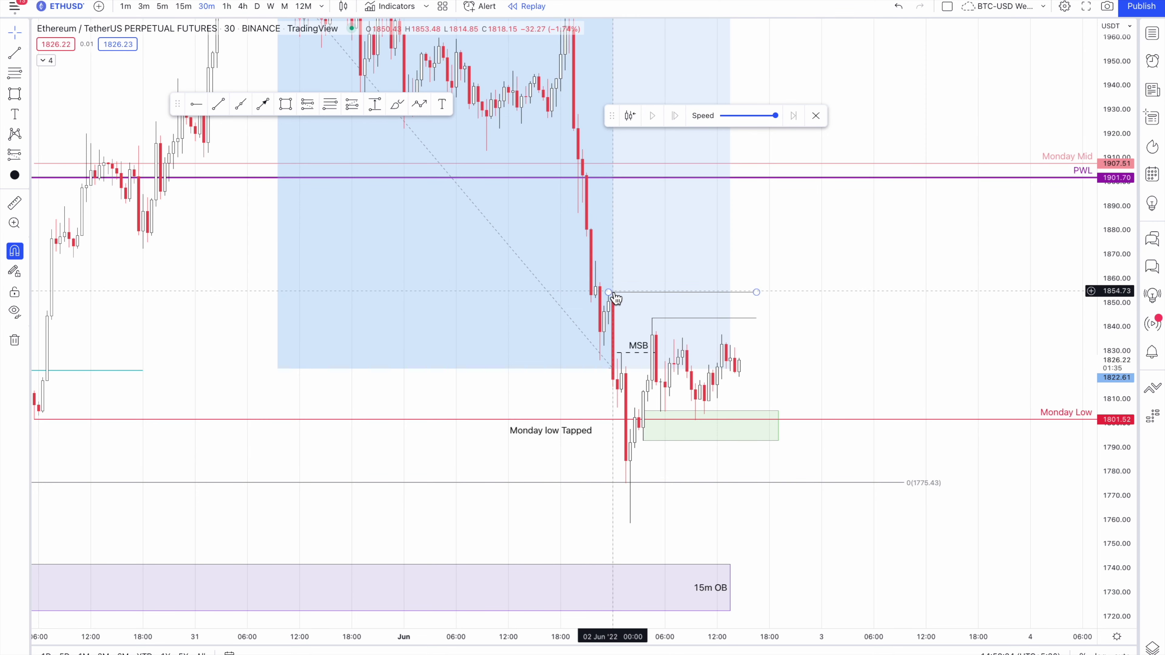
{"action": "left_click", "coordinate": [227, 7]}
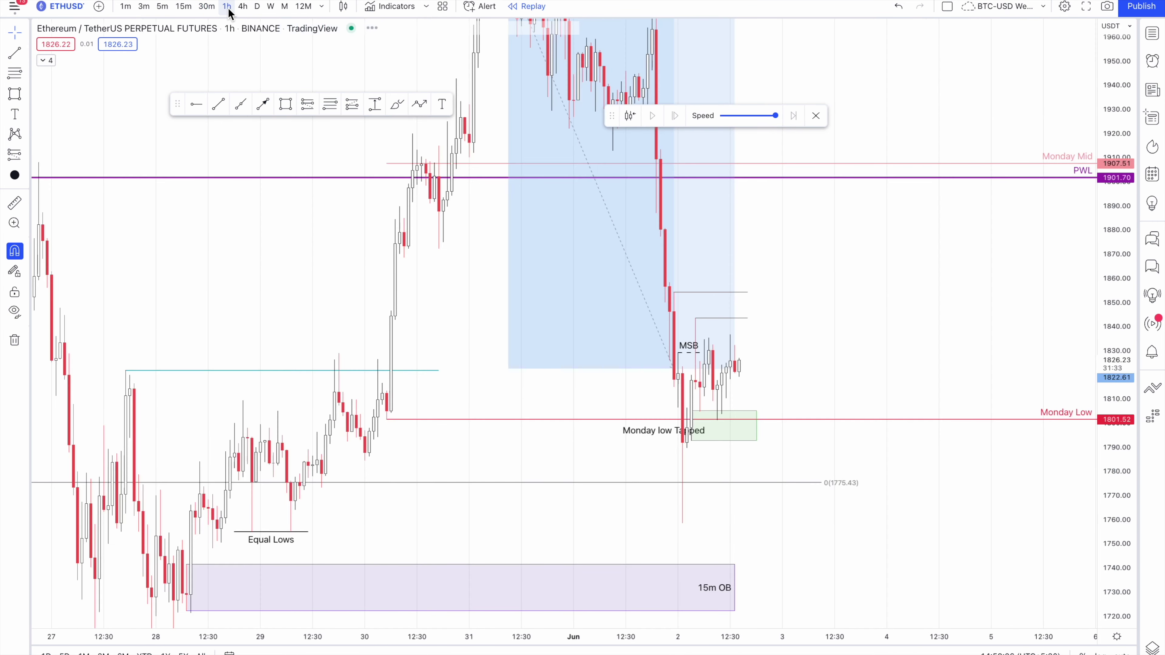
{"action": "left_click", "coordinate": [199, 9]}
{"action": "left_click", "coordinate": [178, 9]}
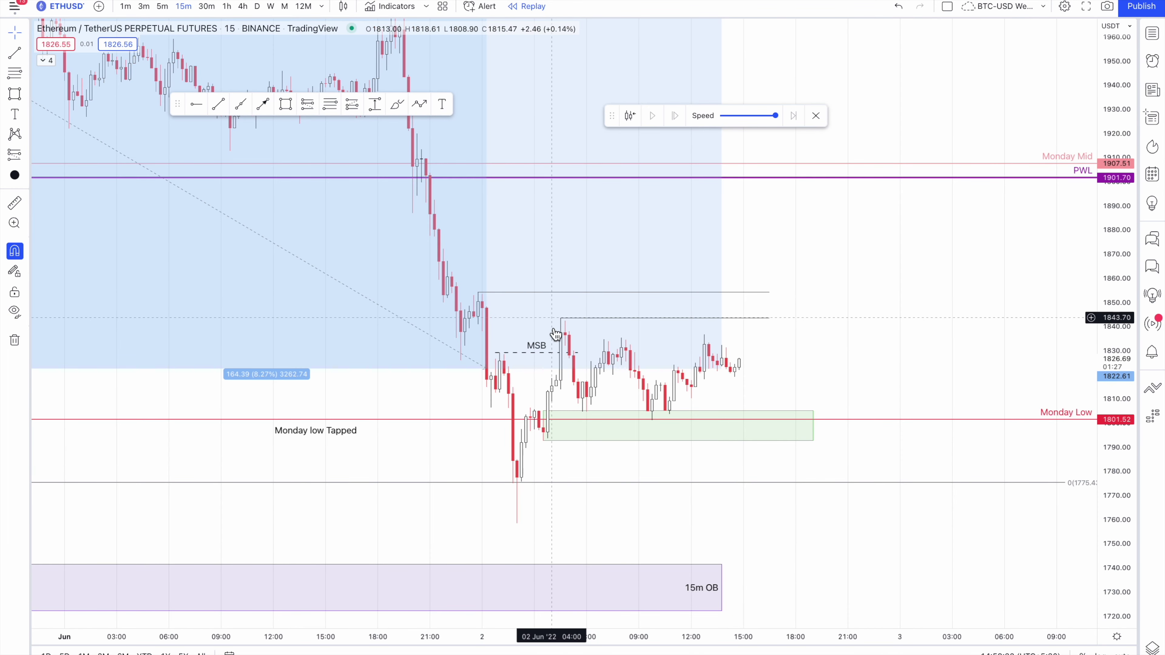
{"action": "left_click_drag", "start_coordinate": [857, 307], "coordinate": [799, 270]}
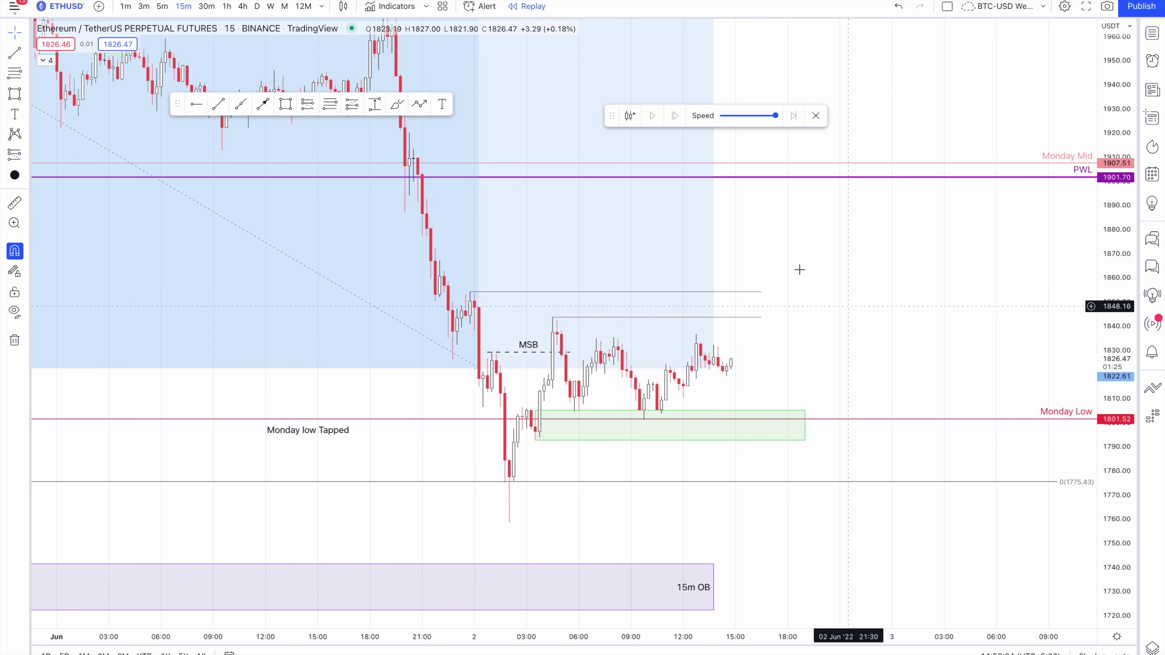
{"action": "left_click", "coordinate": [395, 109]}
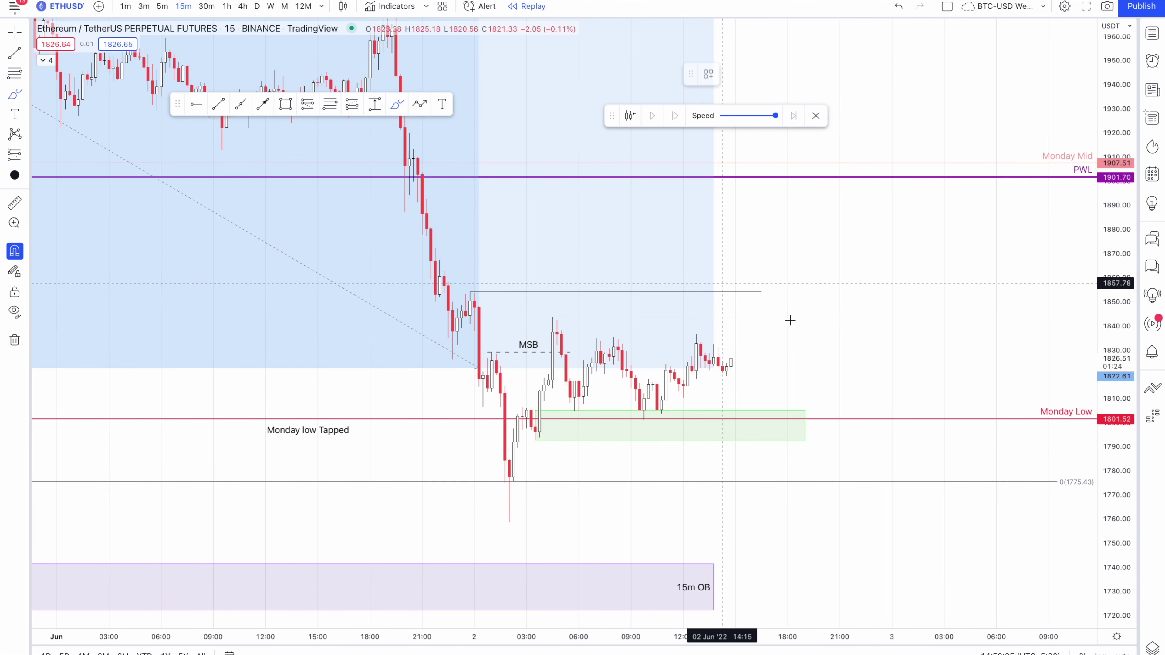
{"action": "left_click", "coordinate": [733, 357]}
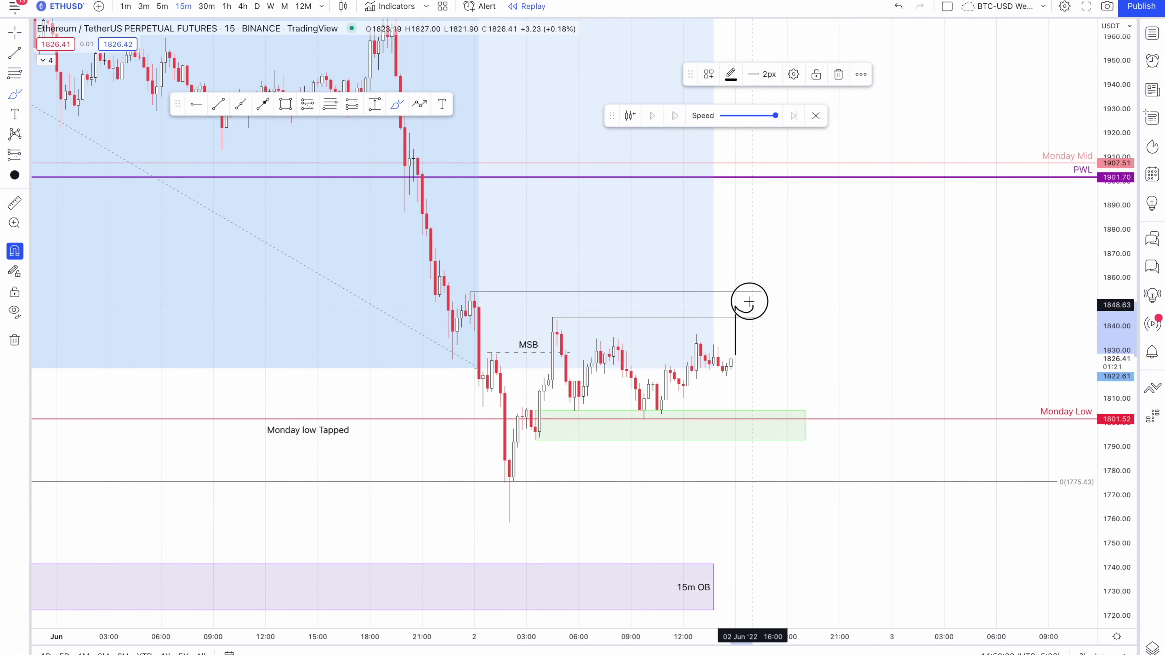
{"action": "mouse_move", "coordinate": [734, 309]}
{"action": "left_mouse_down"}
{"action": "mouse_move", "coordinate": [761, 289]}
{"action": "mouse_move", "coordinate": [762, 258]}
{"action": "left_mouse_up"}
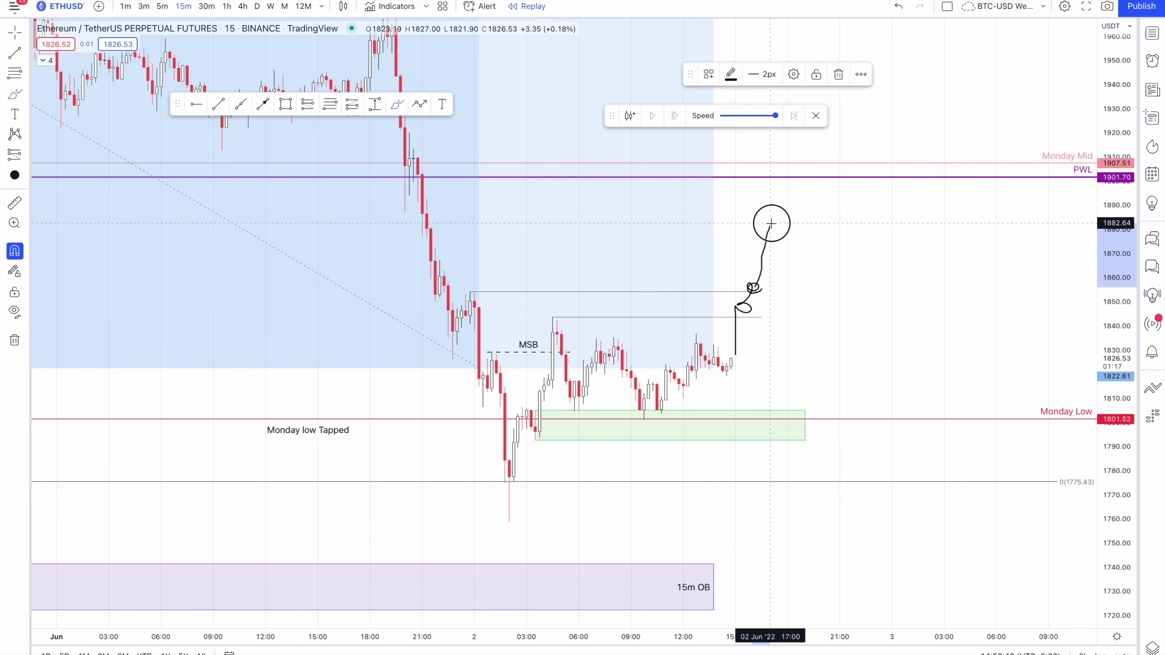
{"action": "mouse_move", "coordinate": [795, 242]}
{"action": "left_mouse_down"}
{"action": "mouse_move", "coordinate": [810, 322]}
{"action": "mouse_move", "coordinate": [776, 345]}
{"action": "mouse_move", "coordinate": [931, 345]}
{"action": "left_mouse_up"}
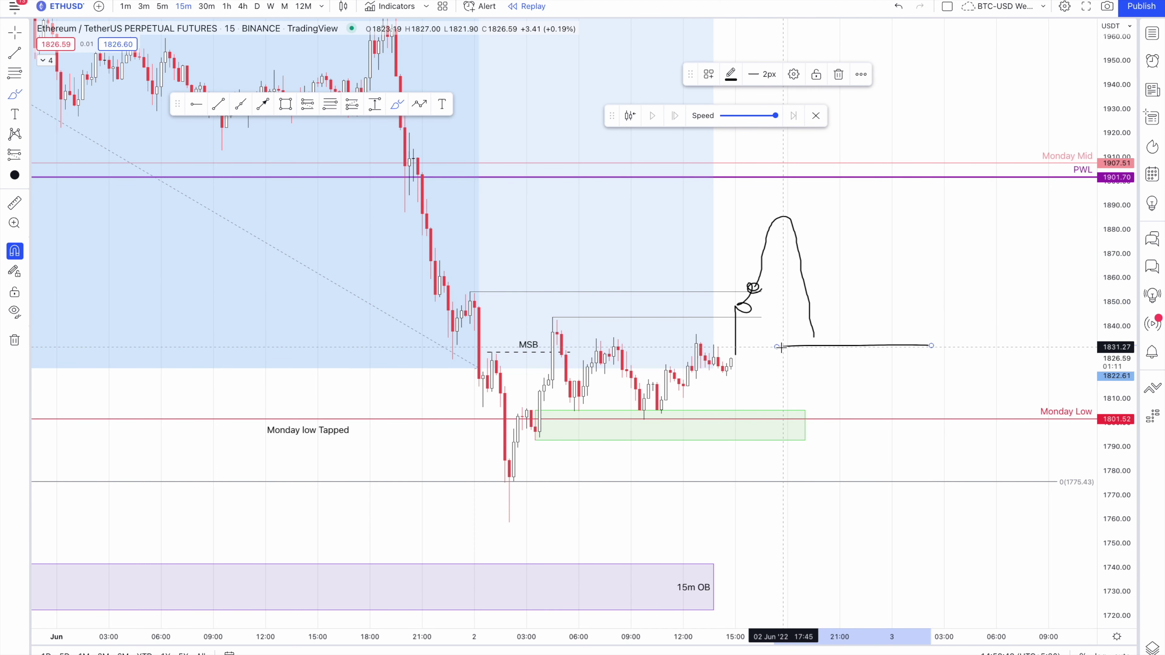
{"action": "mouse_move", "coordinate": [774, 348]}
{"action": "left_mouse_down"}
{"action": "mouse_move", "coordinate": [774, 377]}
{"action": "mouse_move", "coordinate": [933, 375]}
{"action": "mouse_move", "coordinate": [931, 348]}
{"action": "left_mouse_up"}
{"action": "mouse_move", "coordinate": [816, 342]}
{"action": "left_mouse_down"}
{"action": "mouse_move", "coordinate": [876, 198]}
{"action": "mouse_move", "coordinate": [922, 211]}
{"action": "left_mouse_up"}
{"action": "scroll", "coordinate": [1053, 232], "scroll_direction": "down", "scroll_amount": 3}
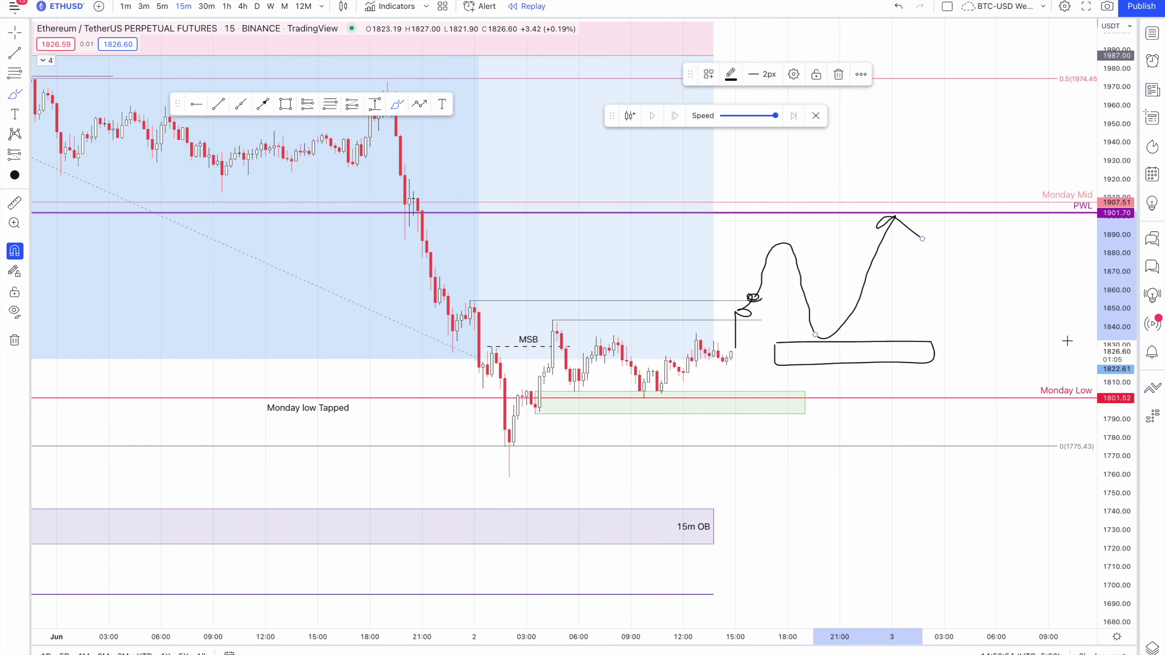
{"action": "mouse_move", "coordinate": [958, 205]}
{"action": "left_mouse_down"}
{"action": "mouse_move", "coordinate": [990, 213]}
{"action": "mouse_move", "coordinate": [993, 203]}
{"action": "mouse_move", "coordinate": [979, 252]}
{"action": "mouse_move", "coordinate": [1050, 261]}
{"action": "mouse_move", "coordinate": [992, 248]}
{"action": "mouse_move", "coordinate": [1036, 70]}
{"action": "left_mouse_up"}
{"action": "mouse_move", "coordinate": [1101, 90]}
{"action": "left_mouse_down"}
{"action": "mouse_move", "coordinate": [1066, 153]}
{"action": "mouse_move", "coordinate": [1039, 95]}
{"action": "left_mouse_up"}
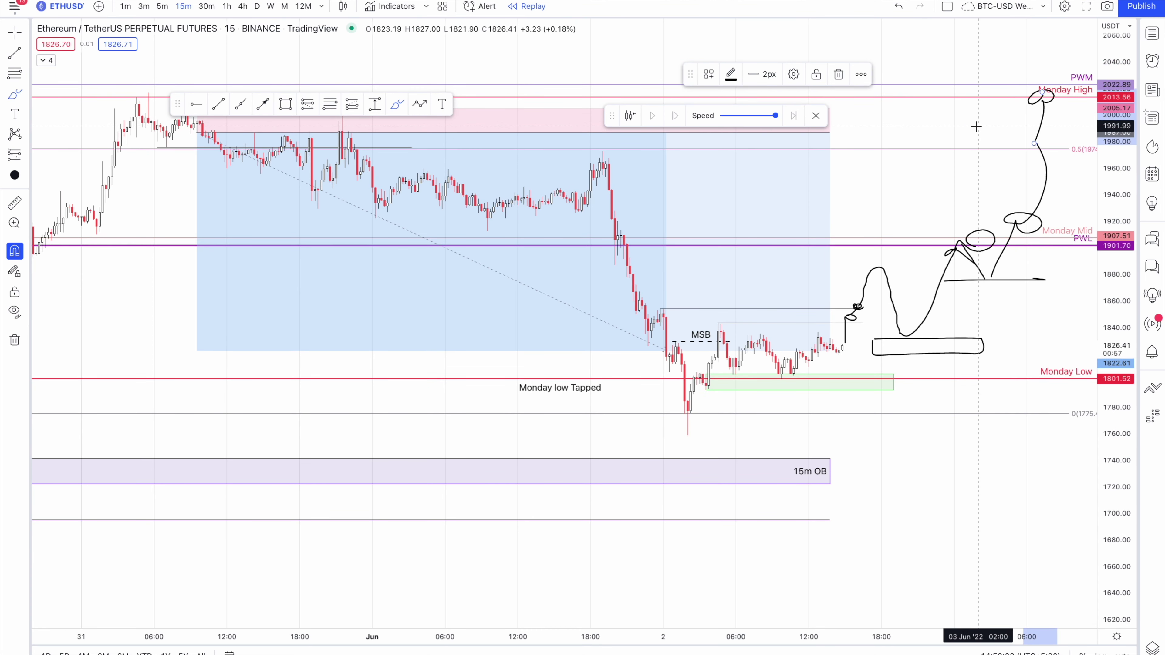
{"action": "scroll", "coordinate": [975, 127], "scroll_direction": "down", "scroll_amount": 3}
{"action": "scroll", "coordinate": [975, 126], "scroll_direction": "down", "scroll_amount": 5}
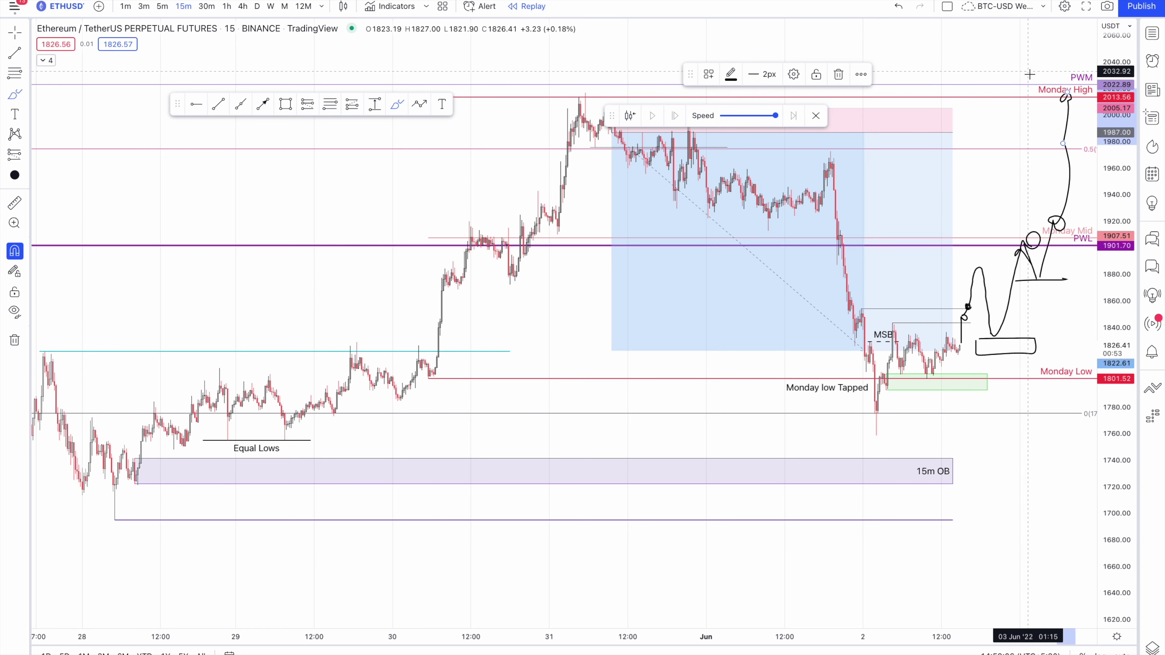
{"action": "left_click_drag", "start_coordinate": [1040, 77], "coordinate": [1029, 87]}
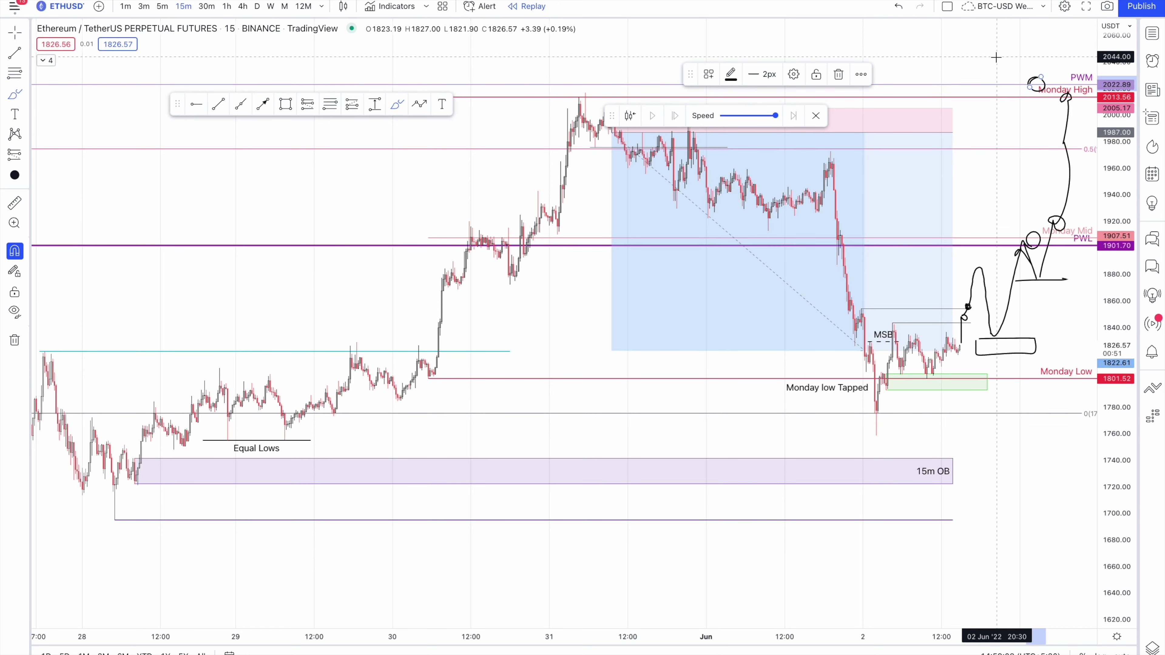
{"action": "key", "text": "ctrl+z"}
{"action": "key", "text": "ctrl+z"}
{"action": "key", "text": "ctrl+z"}
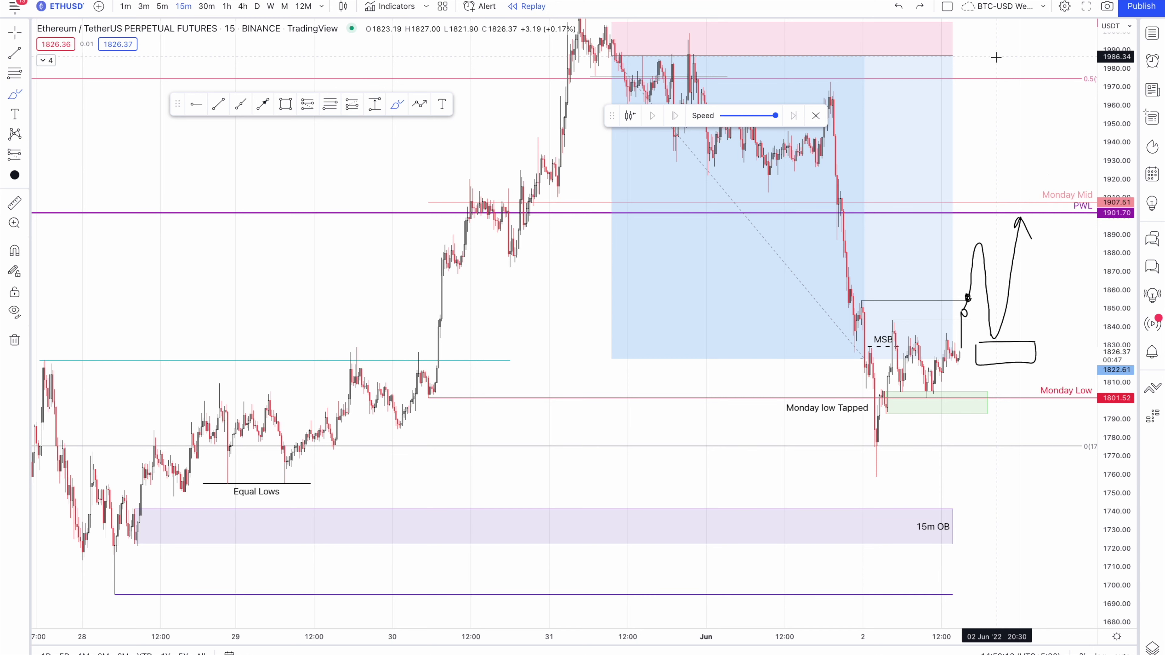
{"action": "key", "text": "ctrl+z"}
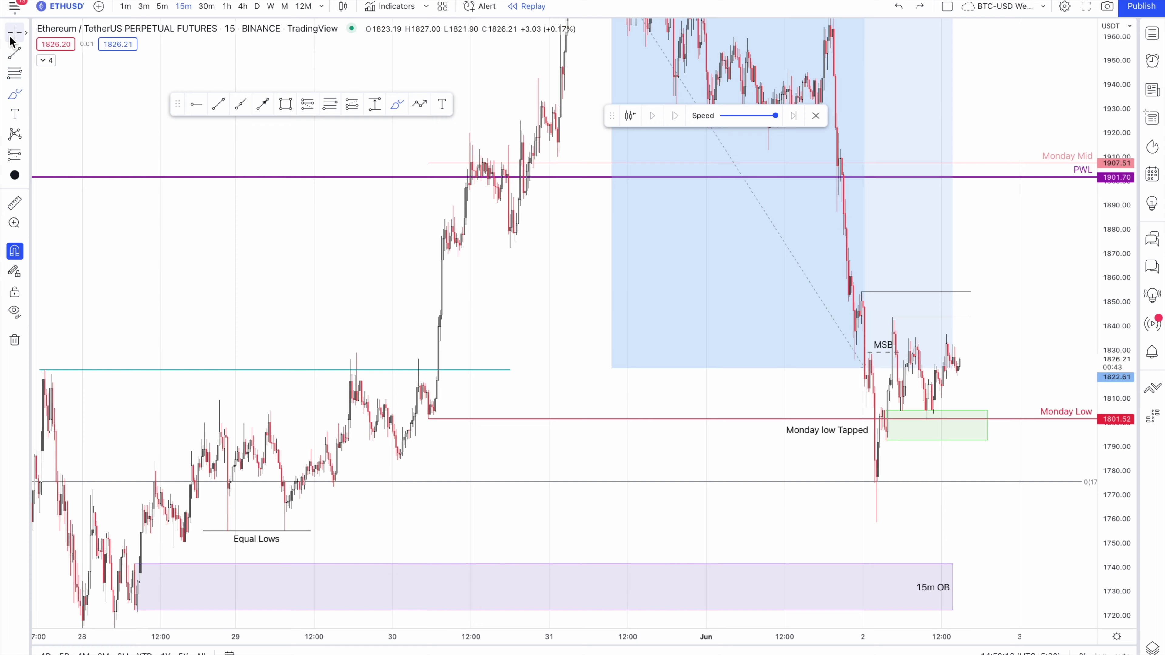
Zoom and pan the chart to frame the latest 2 June candles.
{"action": "scroll", "coordinate": [517, 341], "scroll_direction": "up", "scroll_amount": 3}
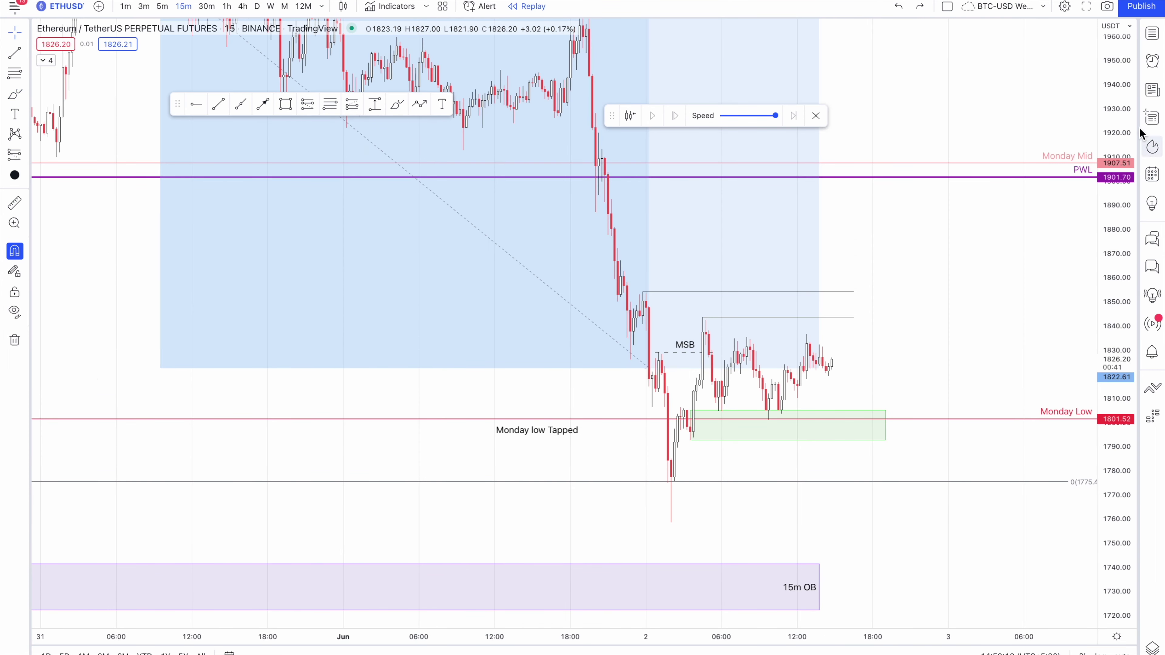
{"action": "scroll", "coordinate": [894, 292], "scroll_direction": "down", "scroll_amount": 5}
{"action": "scroll", "coordinate": [1032, 333], "scroll_direction": "down", "scroll_amount": 3}
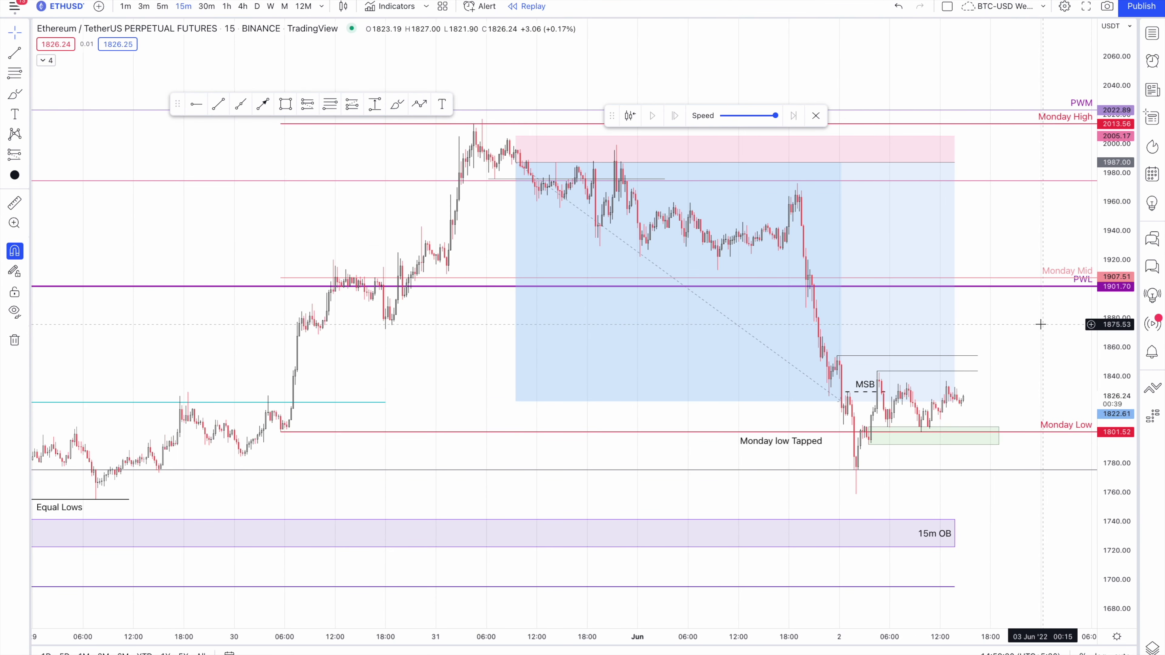
{"action": "scroll", "coordinate": [1029, 325], "scroll_direction": "left", "scroll_amount": 5}
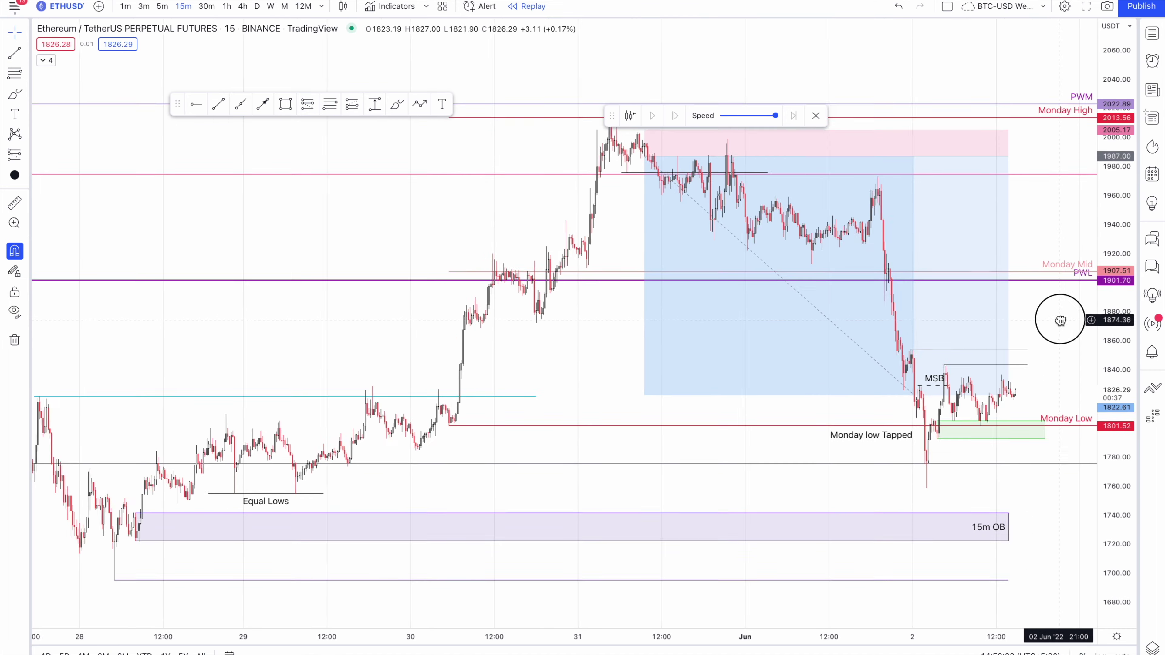
{"action": "mouse_move", "coordinate": [1065, 308]}
{"action": "left_mouse_down"}
{"action": "mouse_move", "coordinate": [1063, 278]}
{"action": "mouse_move", "coordinate": [1113, 275]}
{"action": "mouse_move", "coordinate": [1058, 315]}
{"action": "left_mouse_up"}
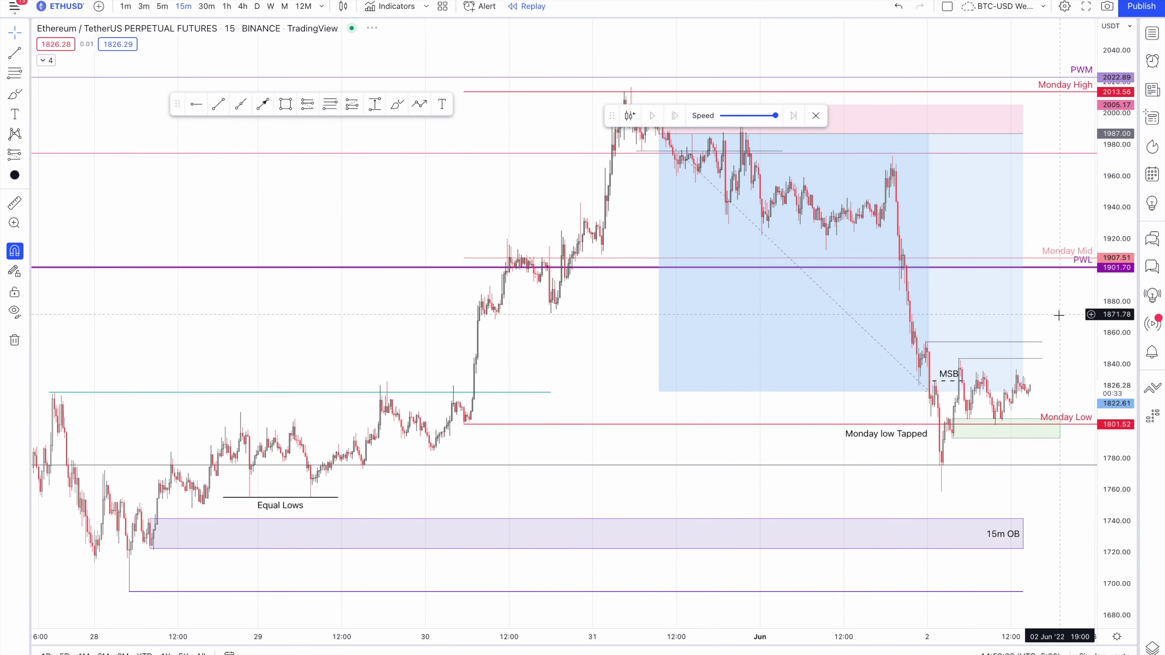
{"action": "scroll", "coordinate": [1059, 315], "scroll_direction": "up", "scroll_amount": 1}
{"action": "scroll", "coordinate": [1059, 316], "scroll_direction": "up", "scroll_amount": 1}
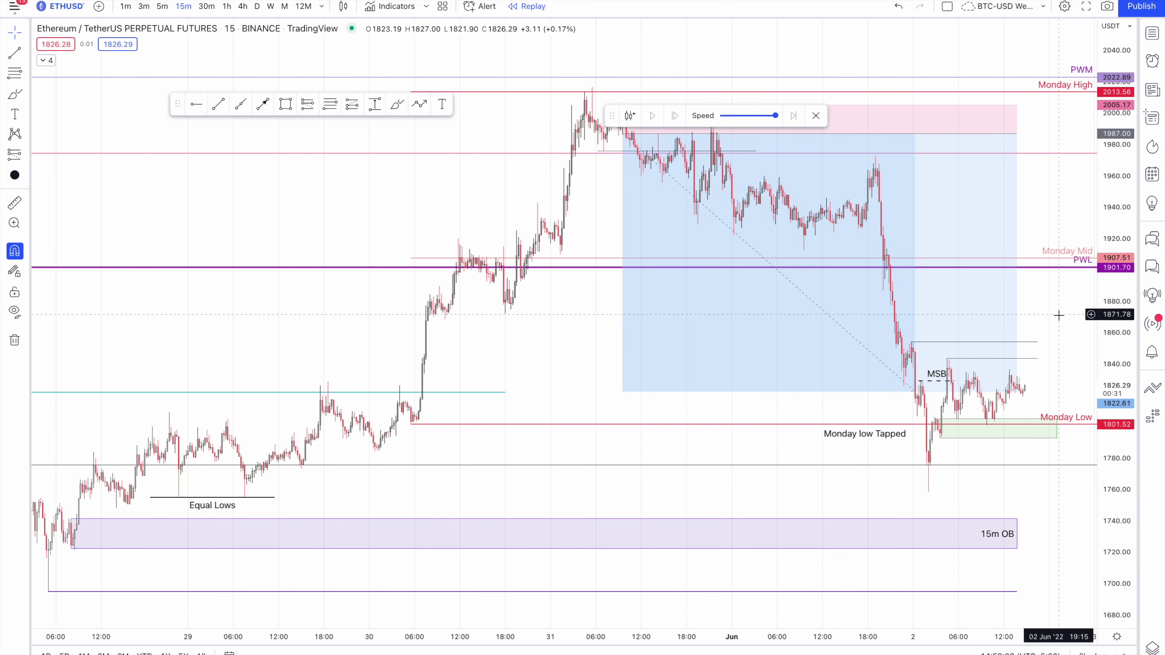
{"action": "scroll", "coordinate": [1032, 315], "scroll_direction": "up", "scroll_amount": 4}
{"action": "left_click_drag", "start_coordinate": [1006, 318], "coordinate": [994, 317]}
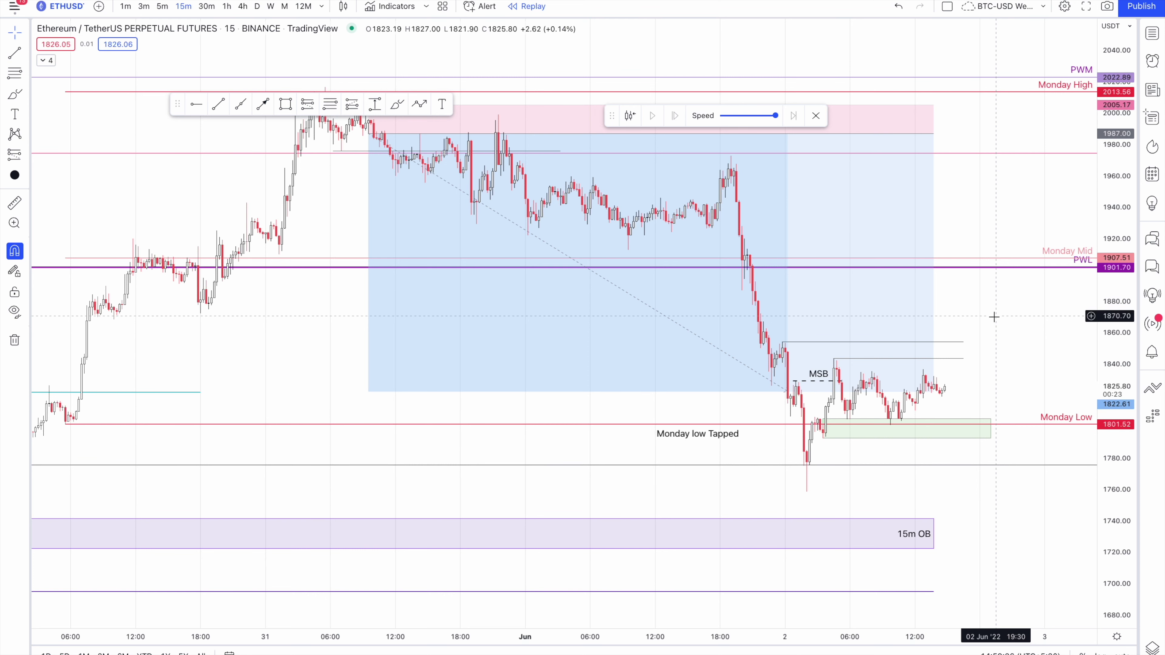
Extend the position box's right edge past the latest candles, near price 1,827.50.
{"action": "scroll", "coordinate": [1037, 318], "scroll_direction": "down", "scroll_amount": 3}
{"action": "left_click_drag", "start_coordinate": [1042, 316], "coordinate": [997, 325]}
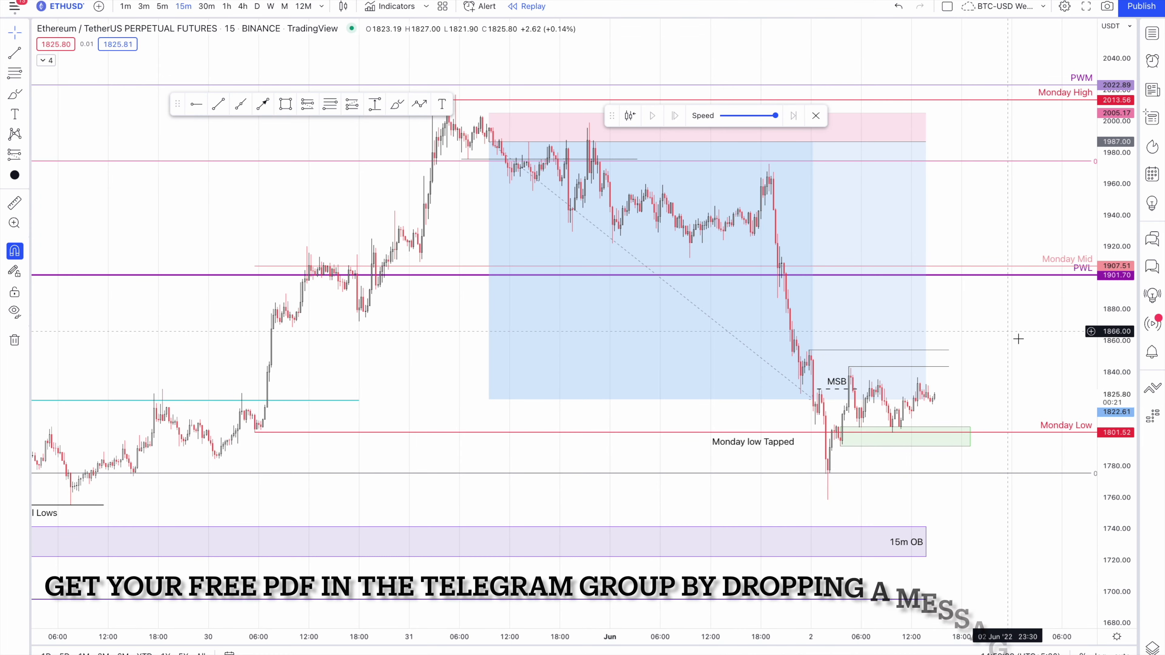
{"action": "left_click_drag", "start_coordinate": [1117, 350], "coordinate": [1118, 306]}
{"action": "left_click_drag", "start_coordinate": [1044, 332], "coordinate": [1049, 300]}
{"action": "left_click_drag", "start_coordinate": [1123, 271], "coordinate": [1122, 311]}
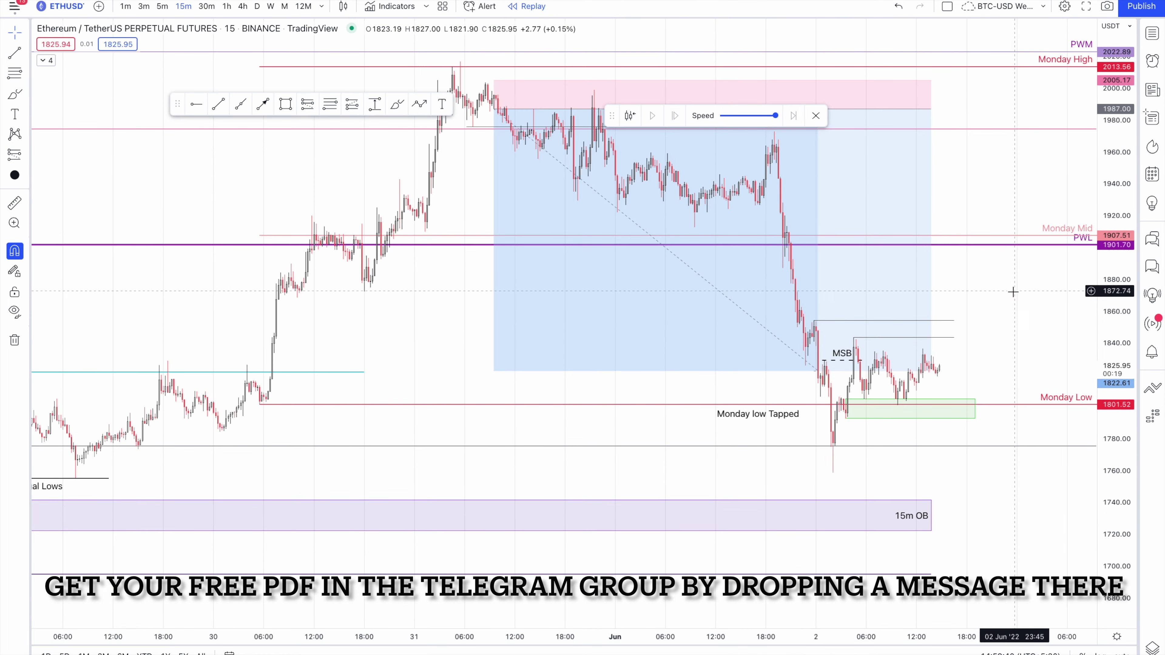
{"action": "left_click_drag", "start_coordinate": [1002, 291], "coordinate": [983, 316]}
{"action": "left_click", "coordinate": [961, 299]}
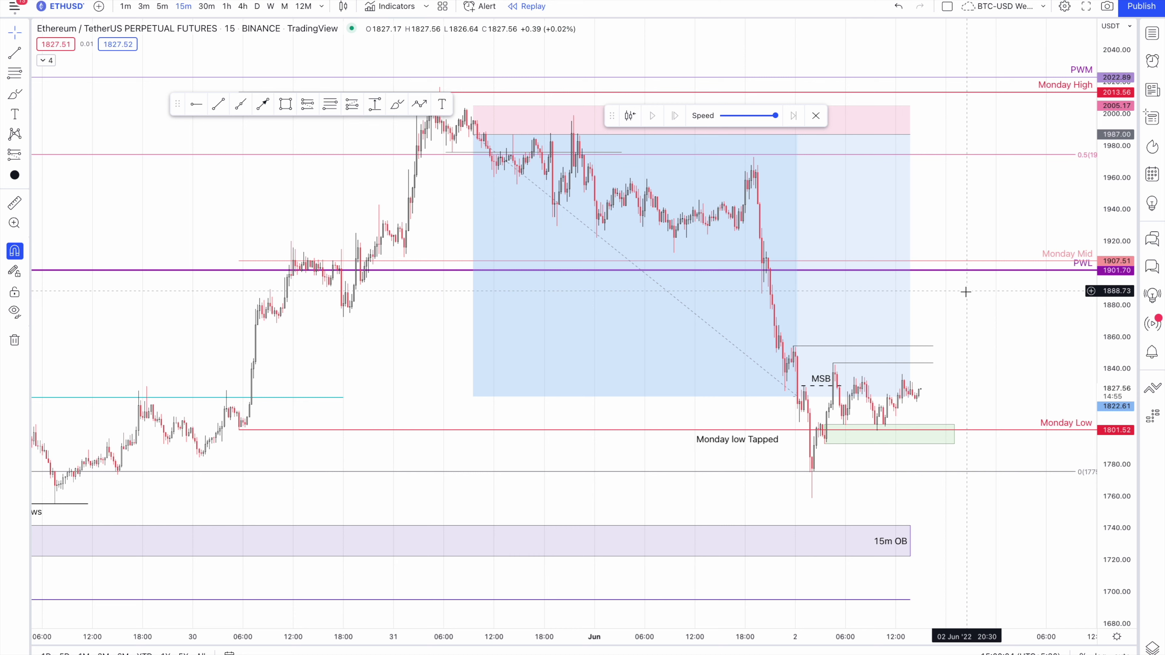
{"action": "left_click_drag", "start_coordinate": [909, 134], "coordinate": [958, 134]}
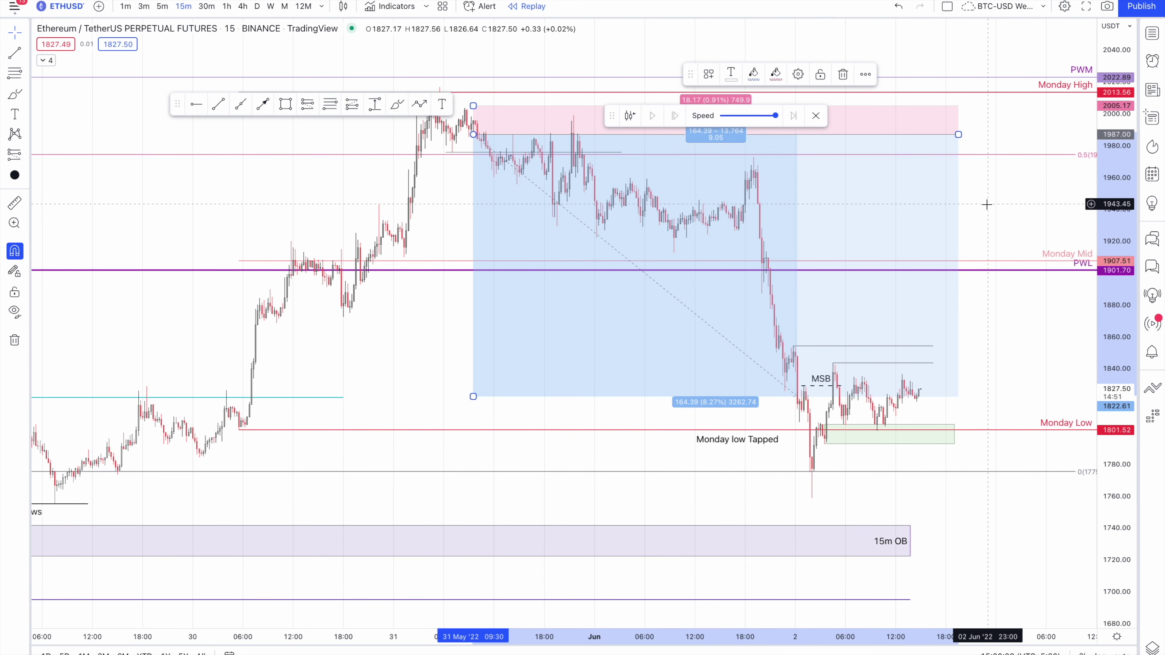